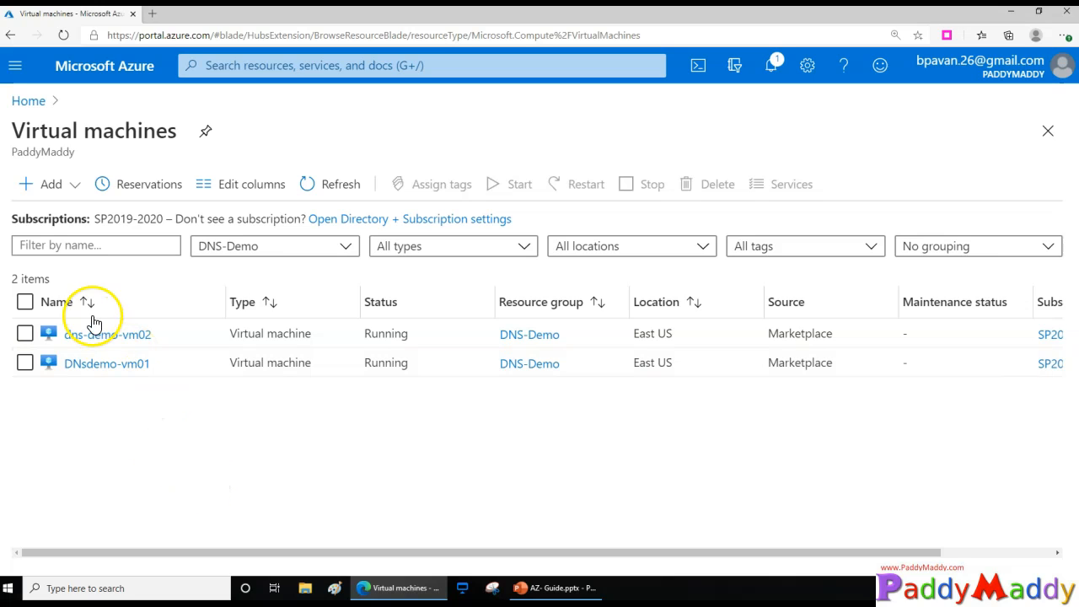
Open the extensions page of the virtual machine dns-demo-vm02
click(92, 334)
scroll(161, 501, down, 4)
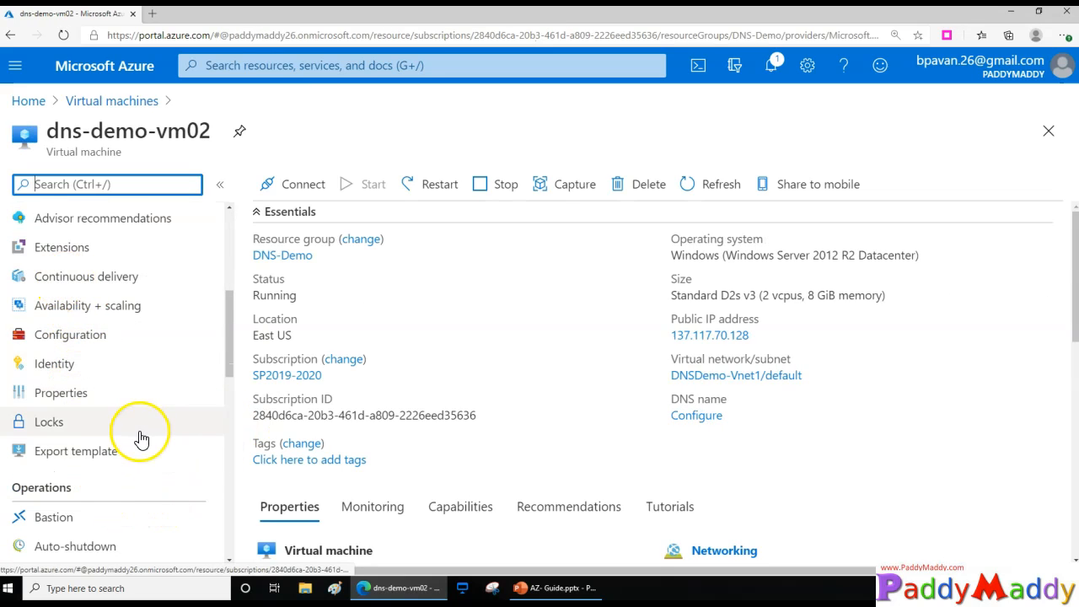
scroll(126, 413, up, 1)
click(62, 309)
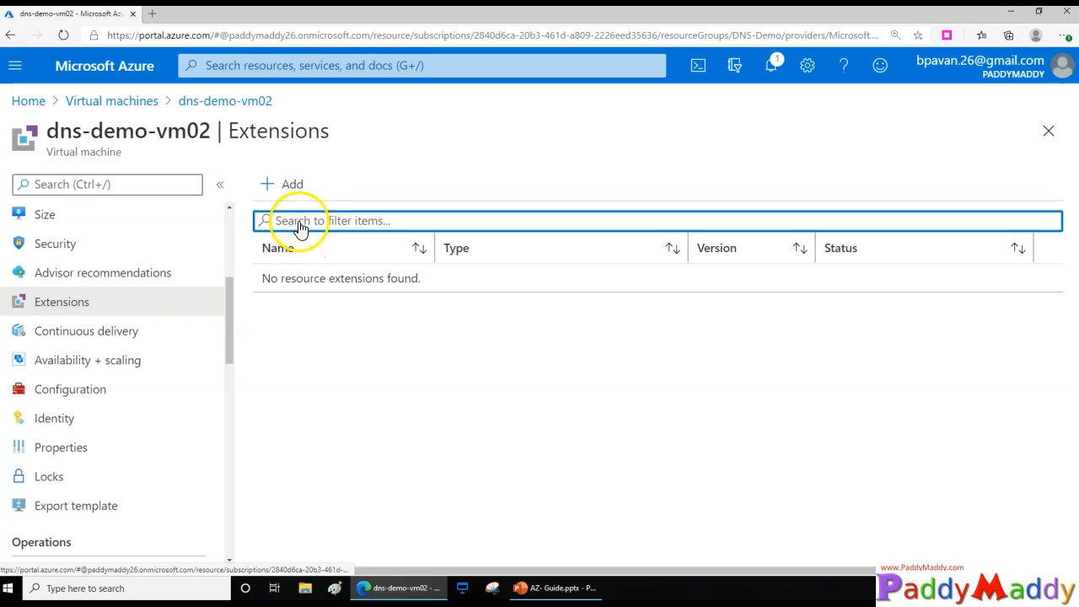
Add the Network Watcher Agent for Windows extension to dns-demo-vm02 and start its installation
drag(274, 277, 427, 295)
click(283, 186)
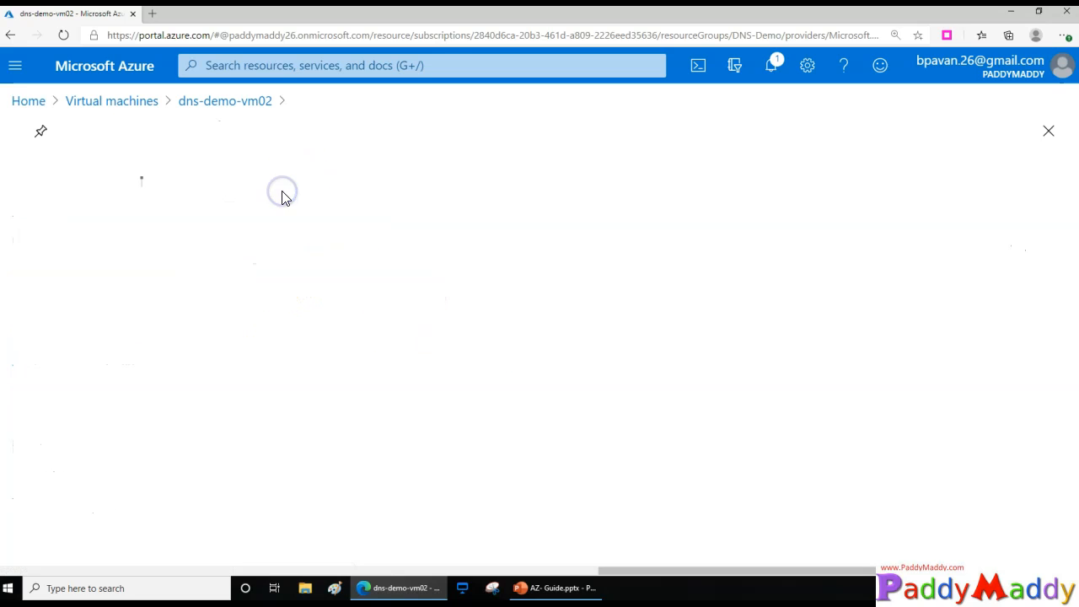
scroll(206, 512, down, 8)
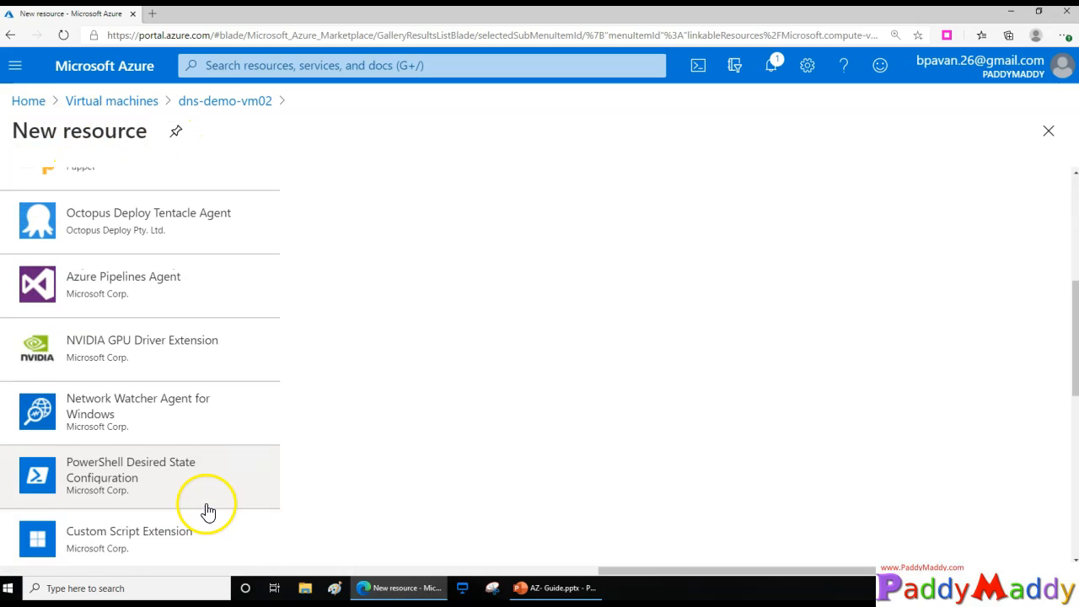
scroll(154, 541, down, 3)
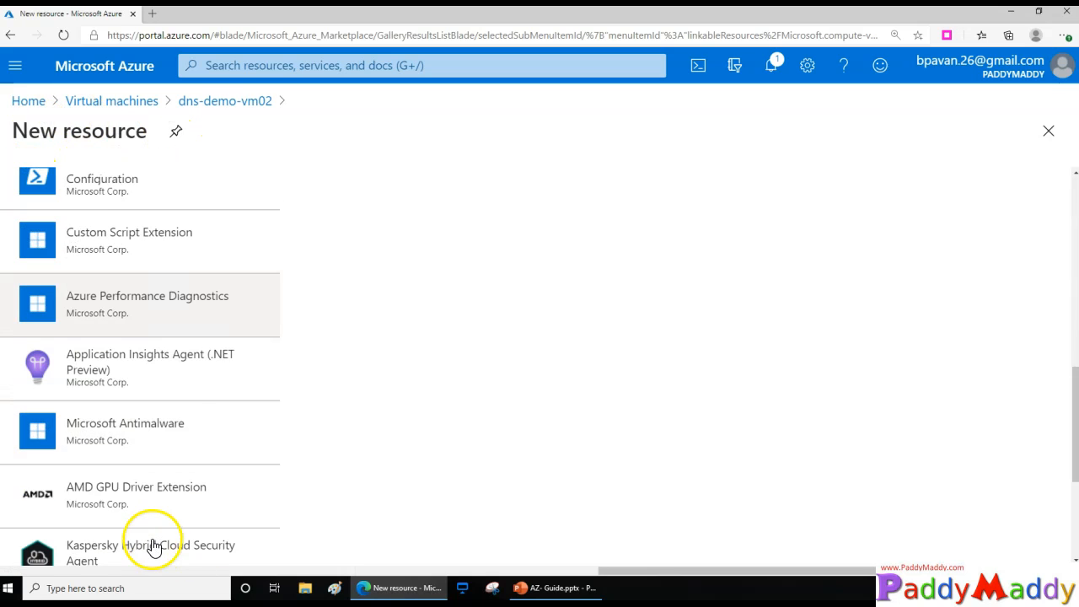
scroll(150, 547, up, 2)
click(128, 294)
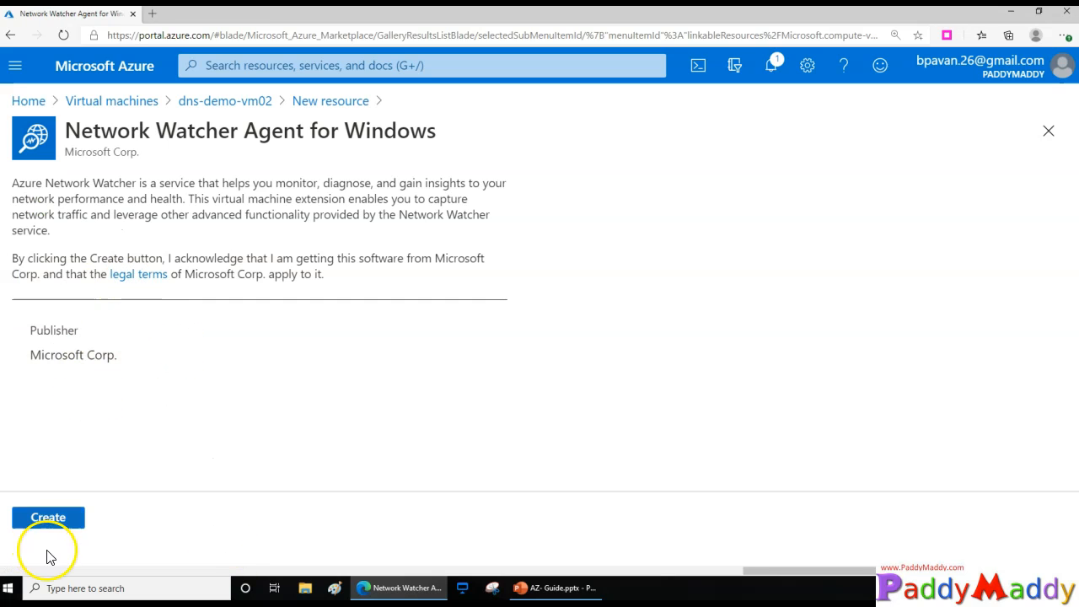
click(58, 529)
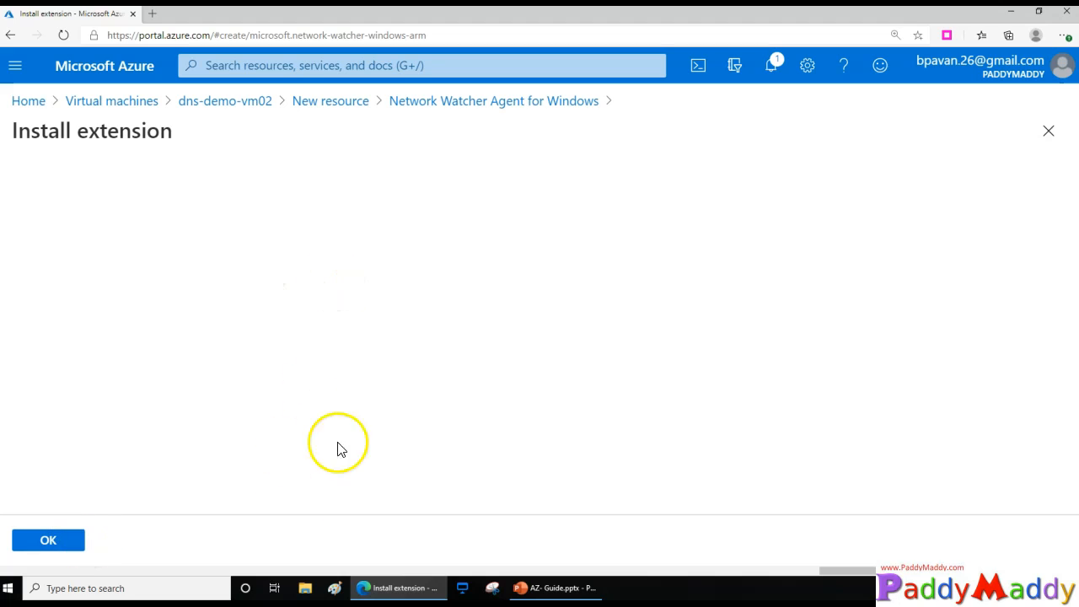
click(66, 536)
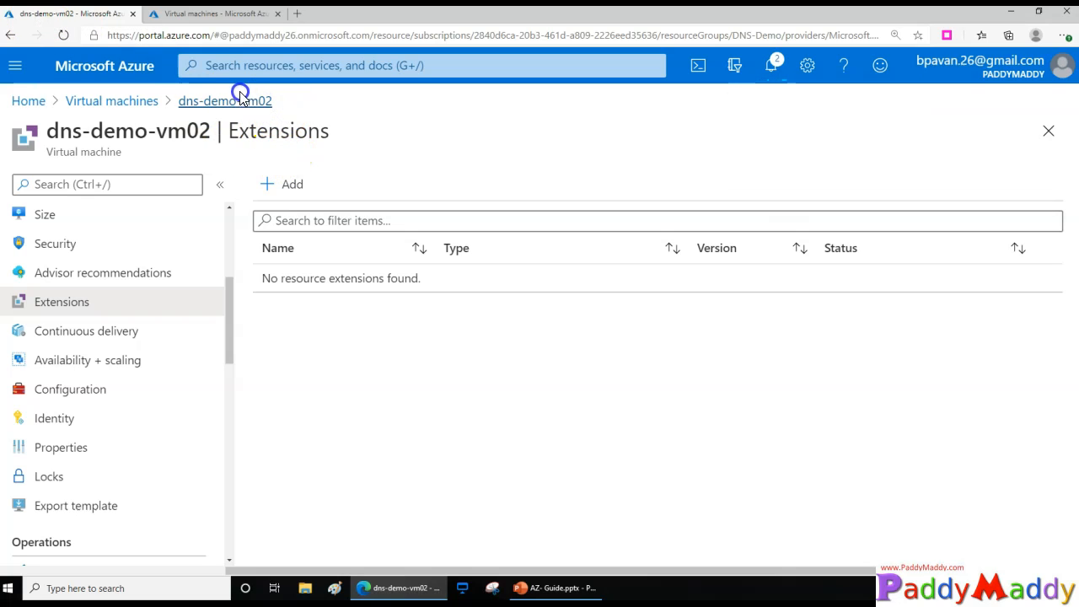
Switch to the other portal page and open the extensions page of the virtual machine DNsdemo-vm01
key(ctrl+Tab)
scroll(173, 481, down, 3)
click(68, 185)
click(97, 465)
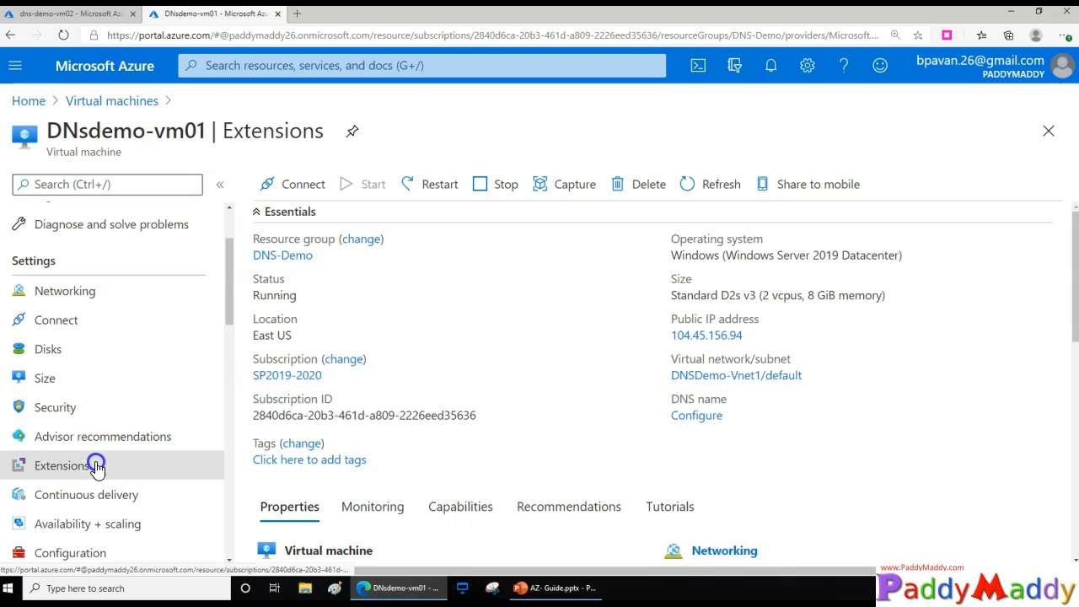
Add the Network Watcher Agent for Windows extension to DNsdemo-vm01 and start its installation
click(283, 186)
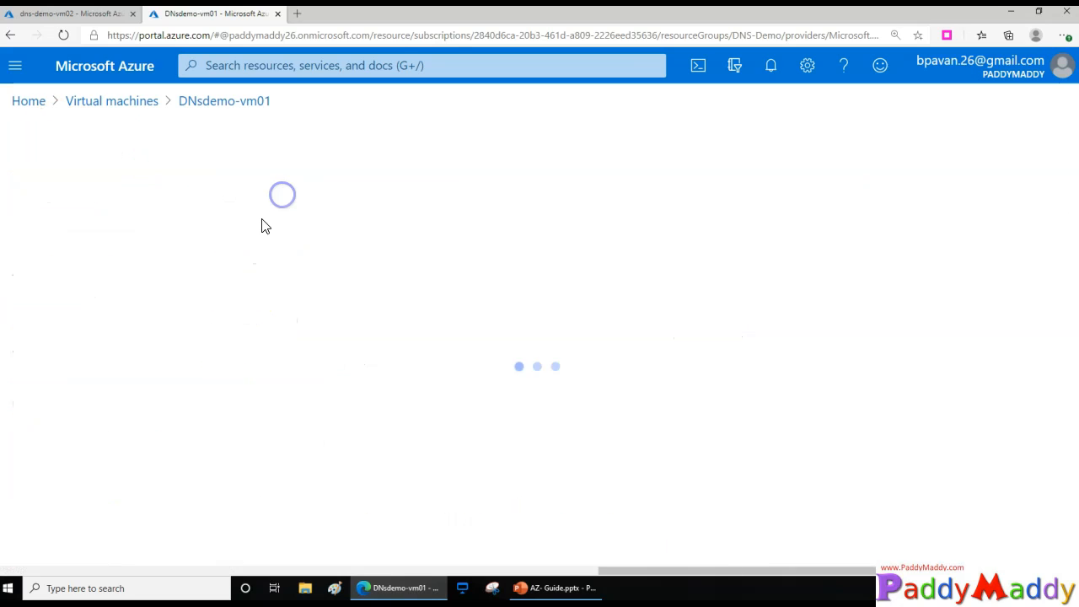
scroll(150, 451, down, 5)
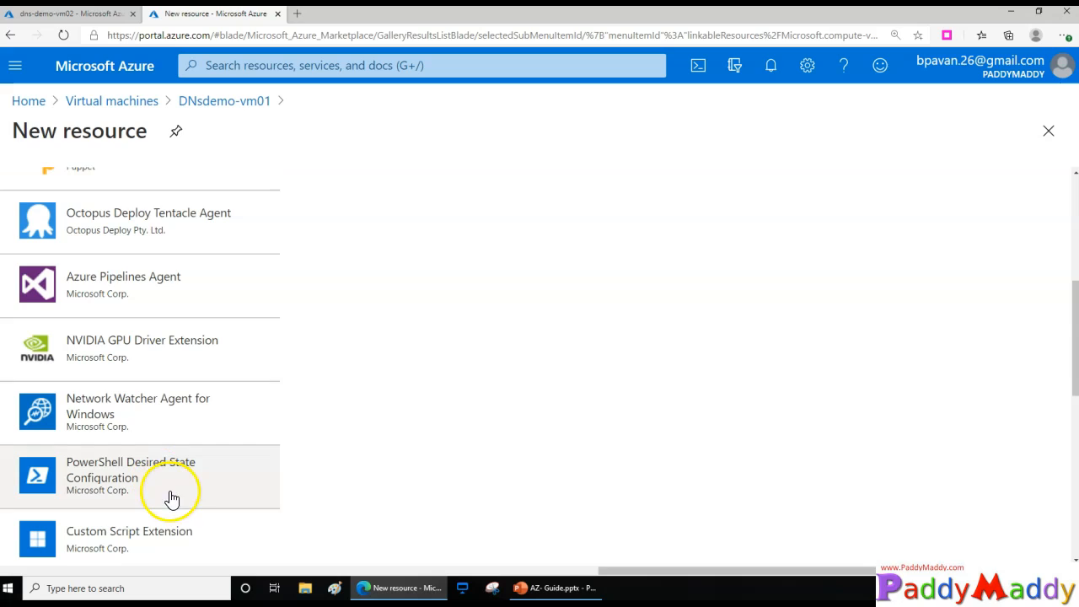
click(129, 400)
drag(230, 153, 398, 177)
click(67, 516)
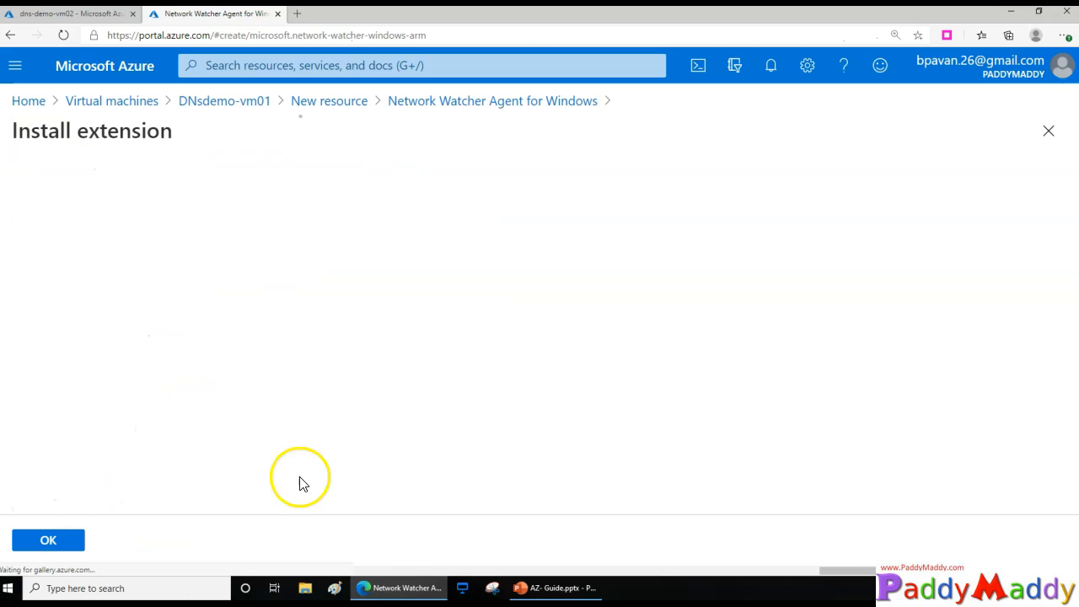
click(67, 540)
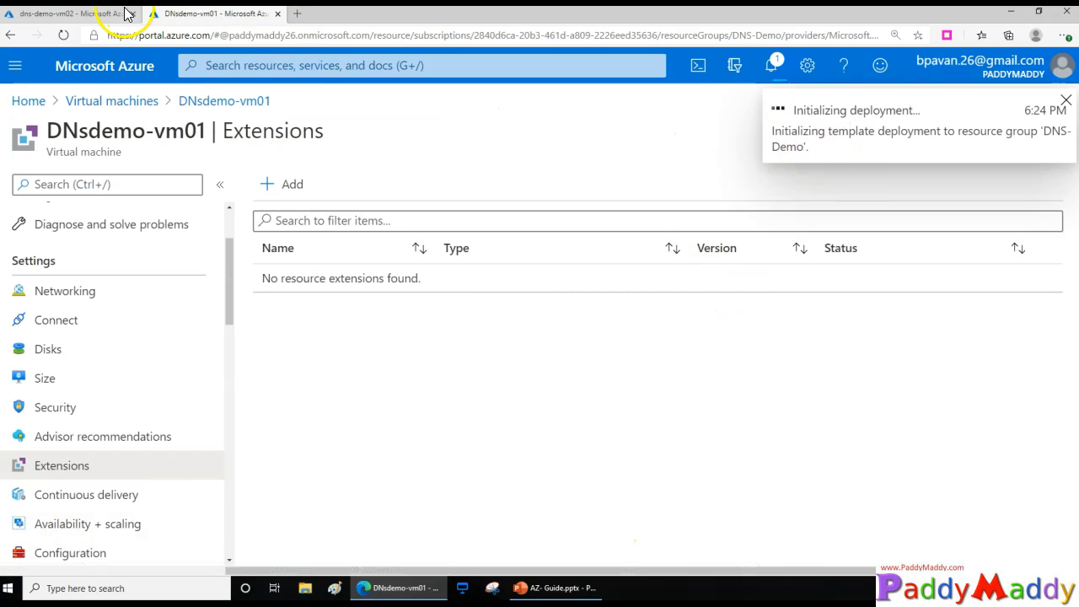
Check the networking settings of dns-demo-vm02 and DNsdemo-vm01, comparing the virtual network and subnet of each machine
click(77, 15)
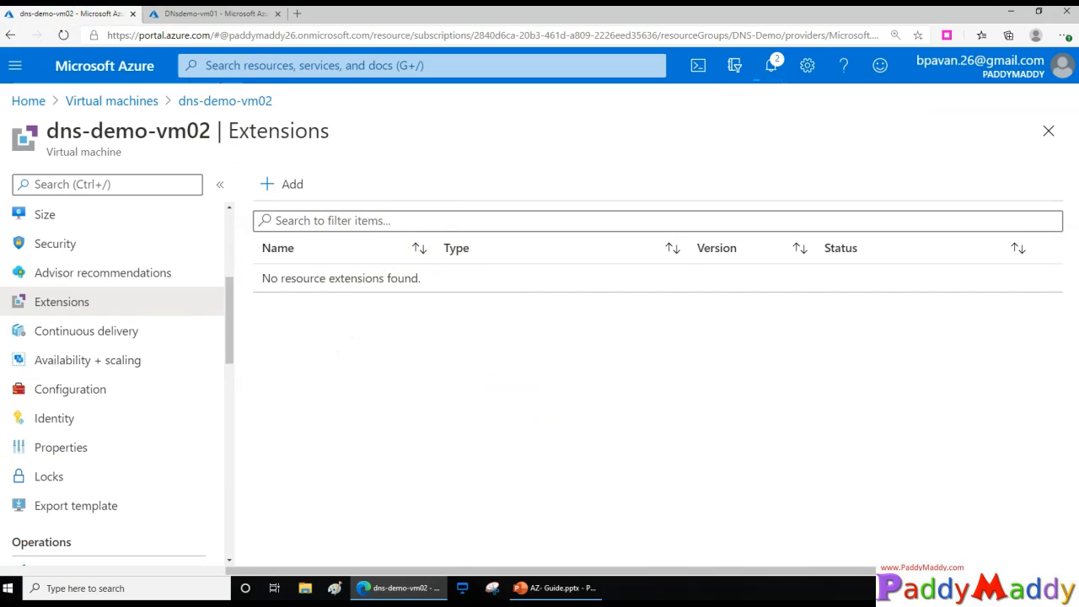
scroll(159, 397, up, 5)
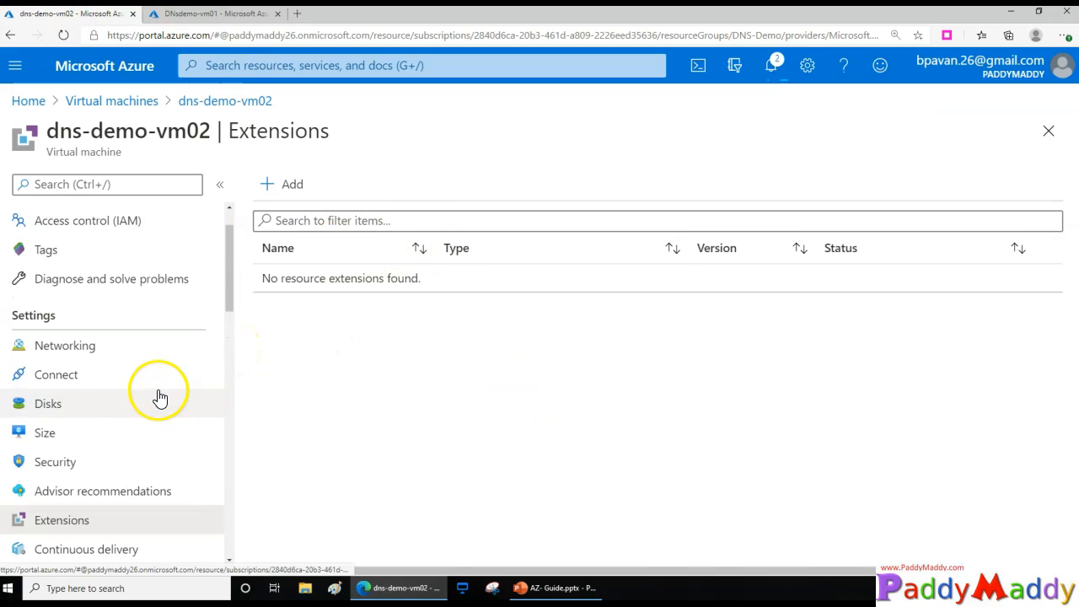
click(67, 399)
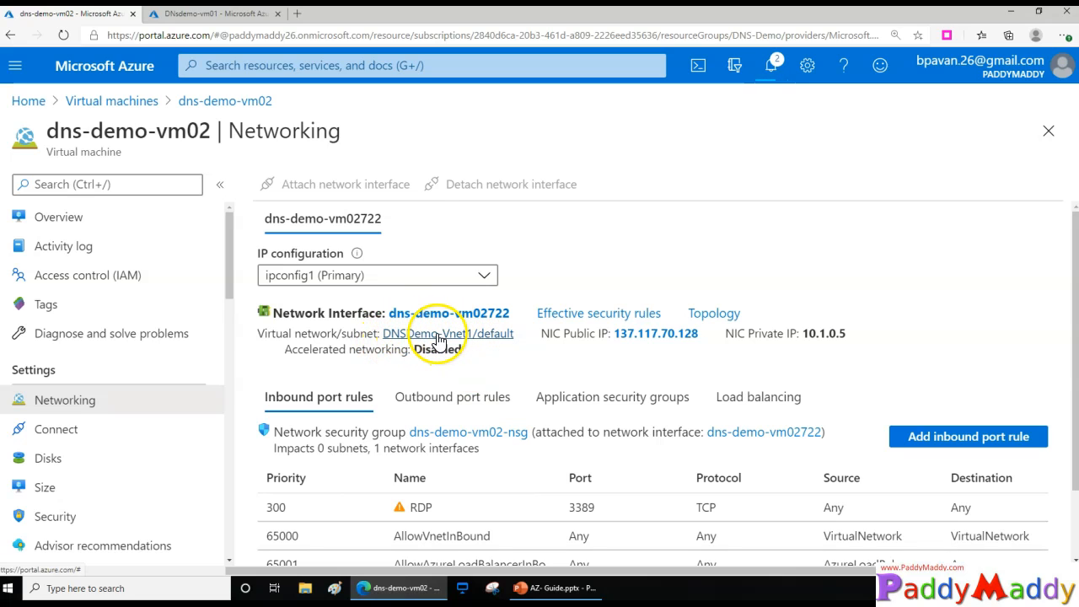
click(232, 21)
scroll(109, 506, up, 2)
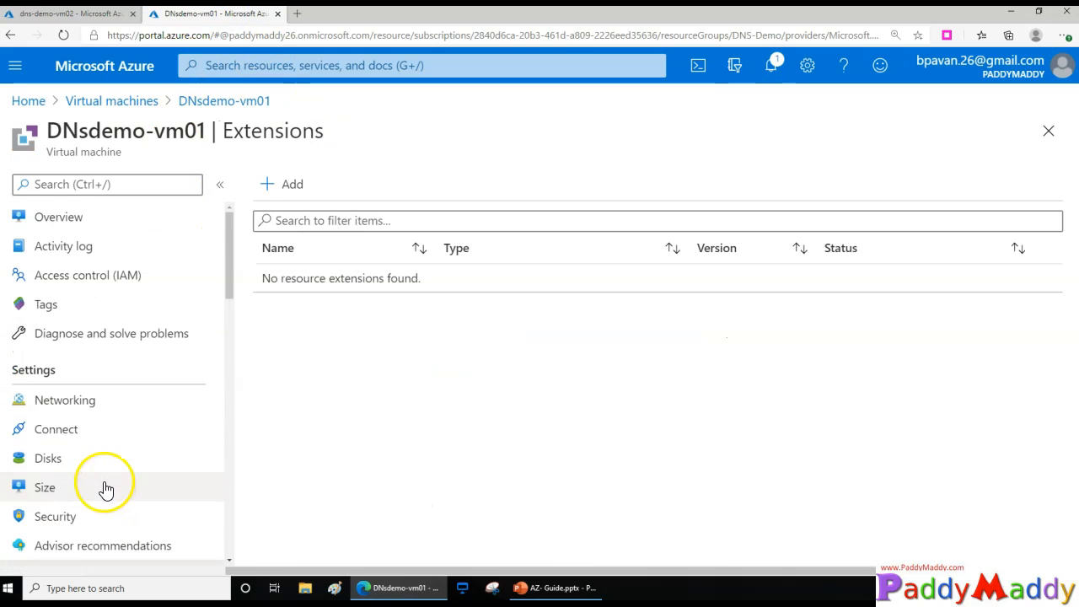
click(75, 403)
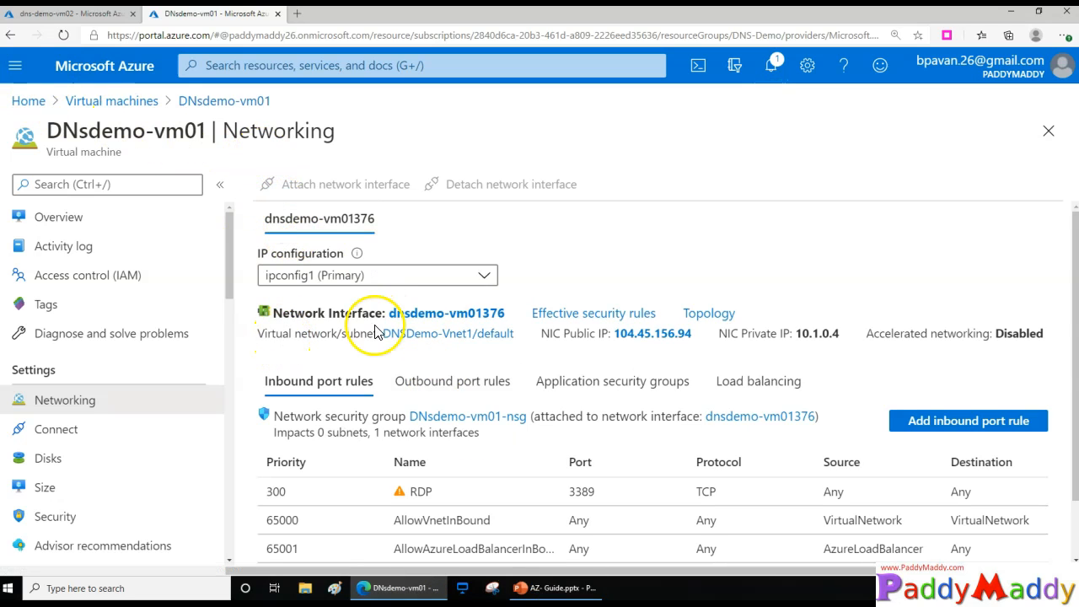
drag(283, 334, 368, 339)
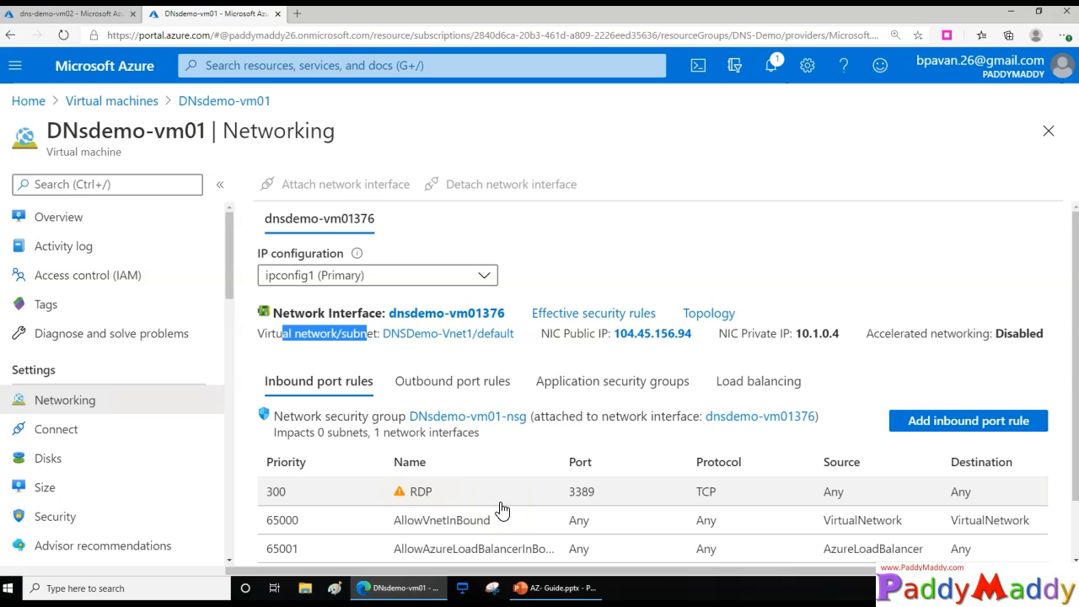
Search the portal's services for Network Watcher and open it
click(223, 67)
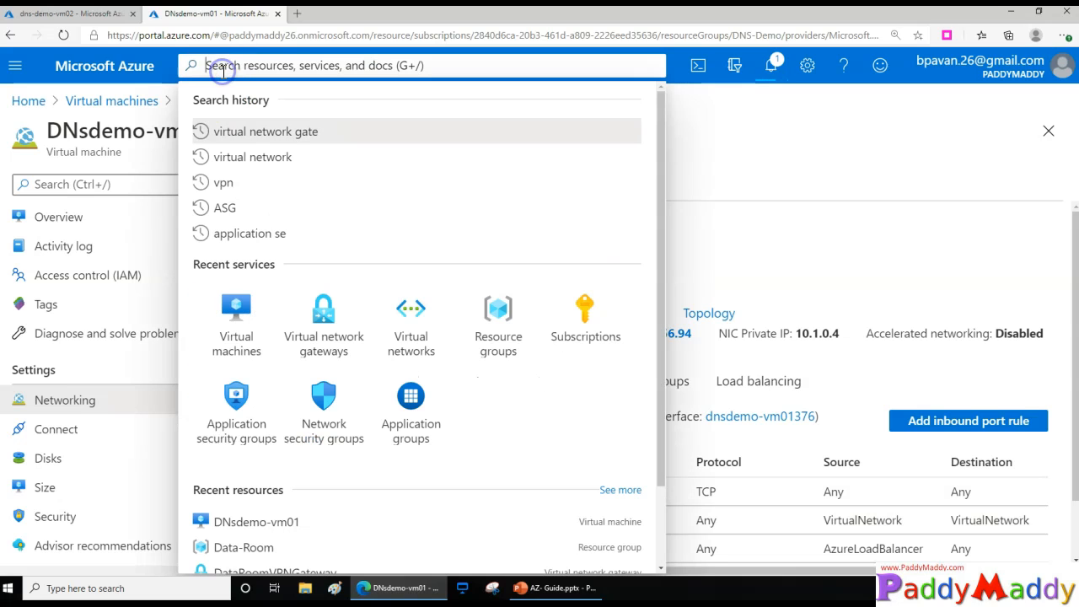
text(n)
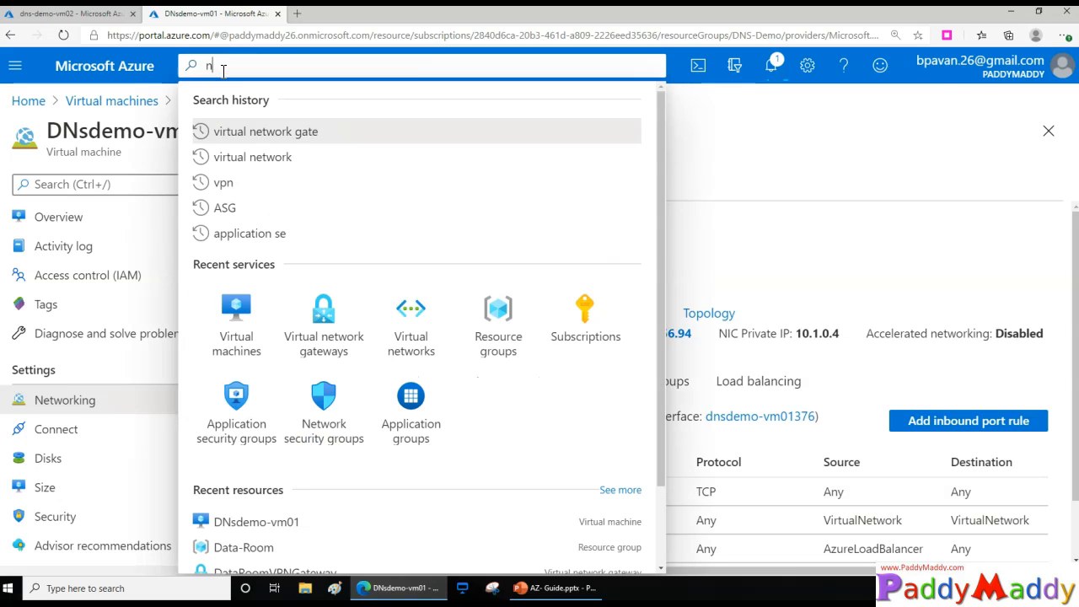
text(etwork wate)
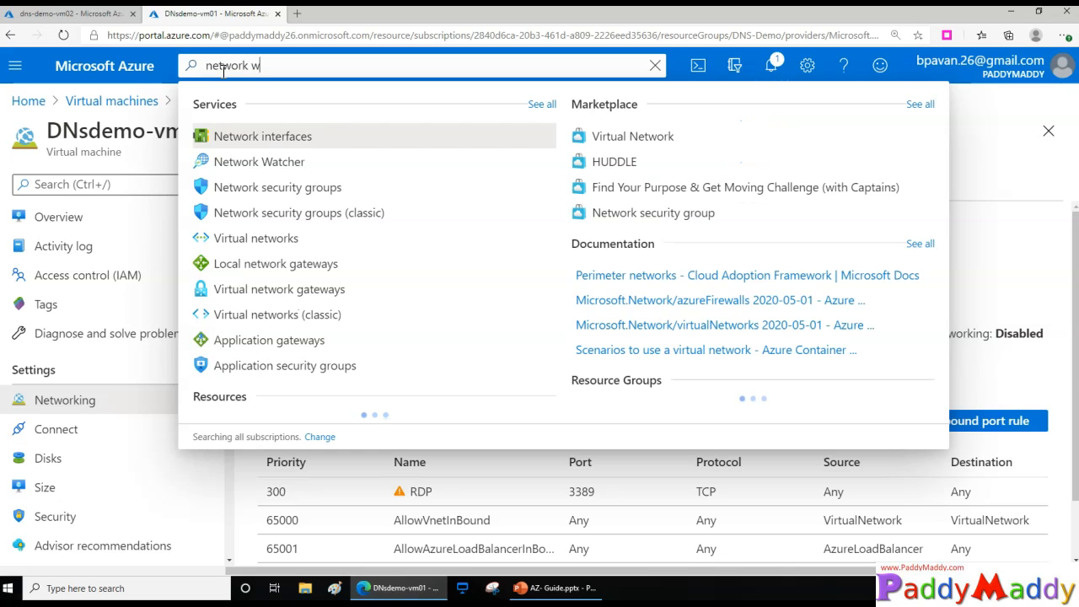
click(256, 165)
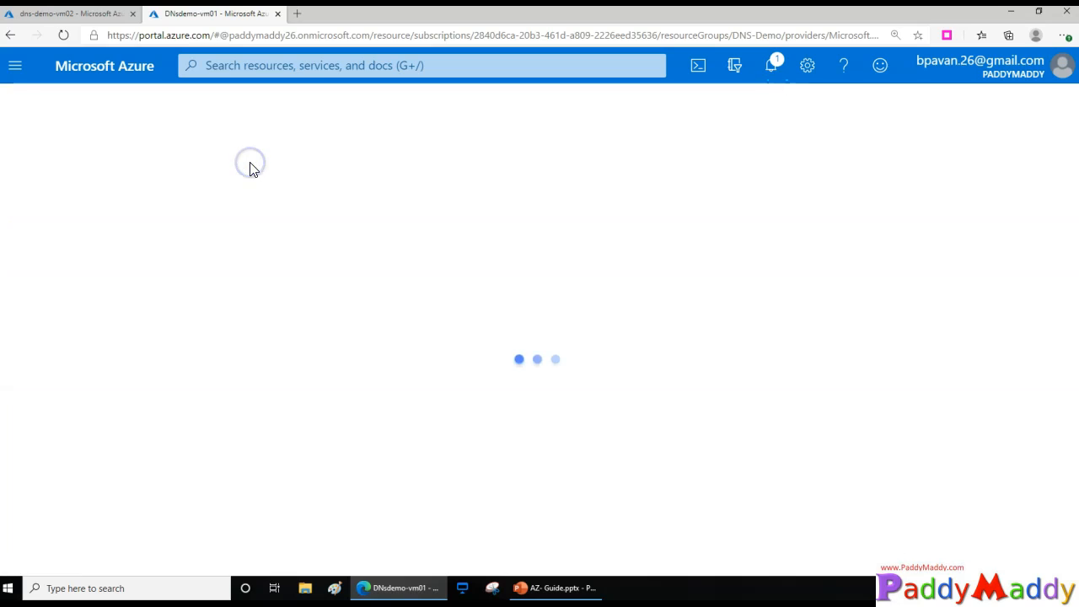
Examine Network Watcher's monitoring, diagnostic, metrics and log tools, and the status of the SP2019-2020 subscription
drag(28, 130, 202, 143)
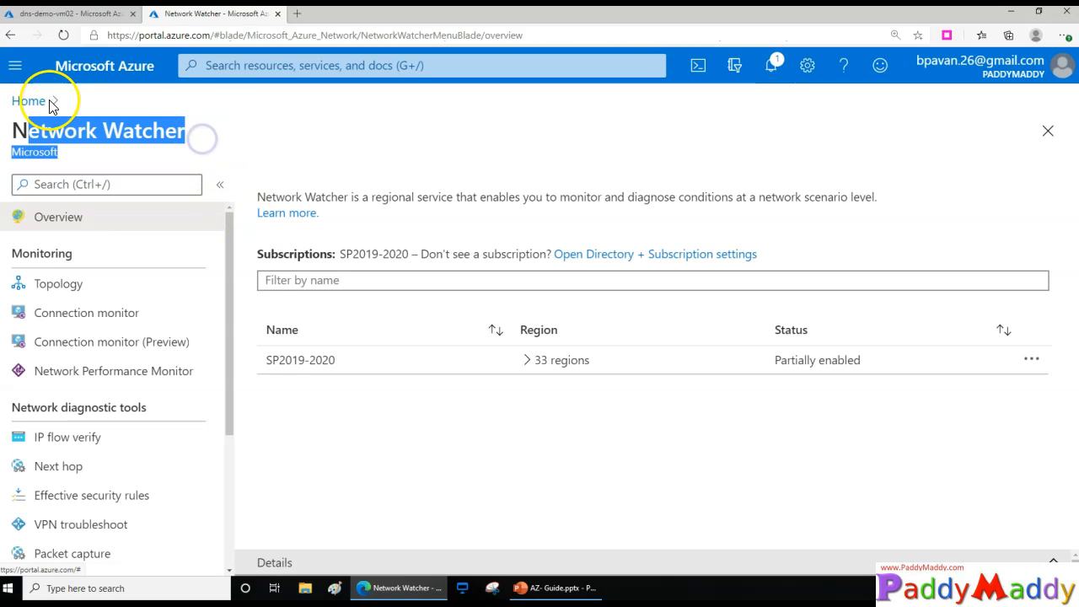
click(94, 164)
scroll(132, 326, down, 3)
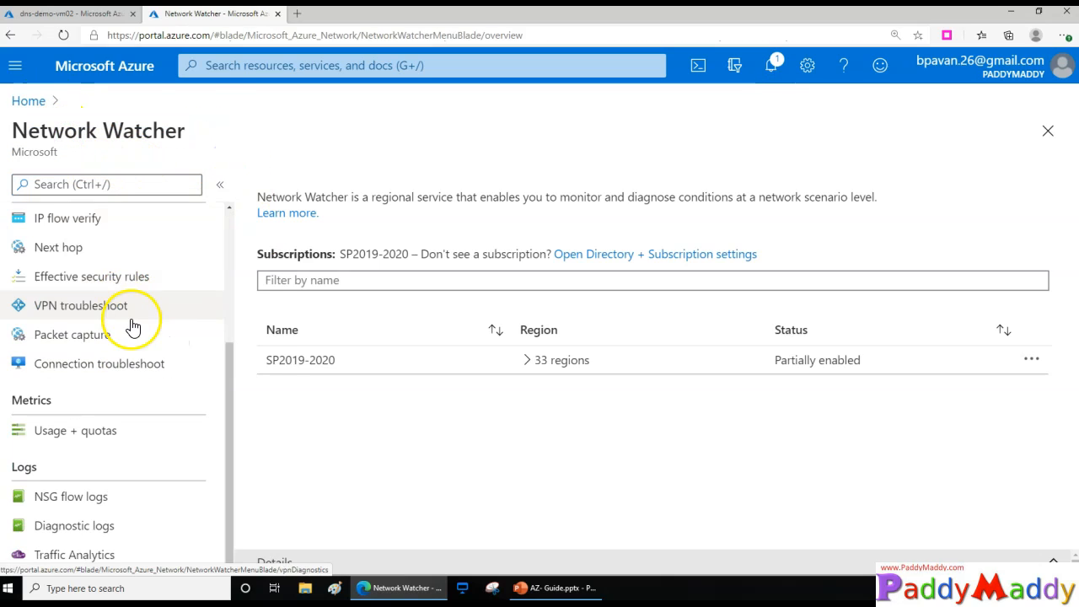
scroll(113, 496, up, 3)
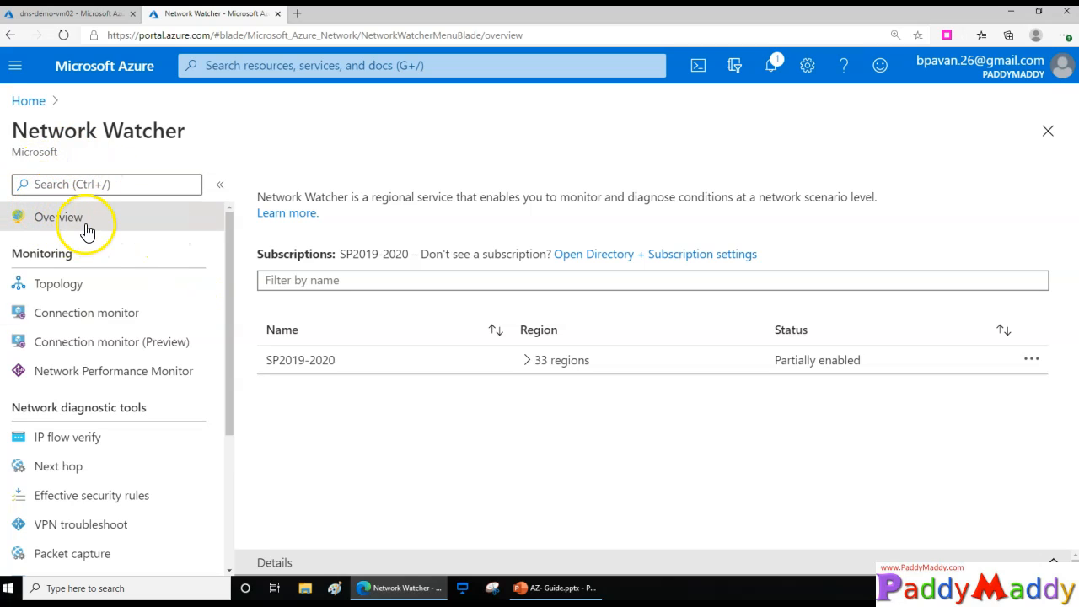
drag(10, 126, 124, 183)
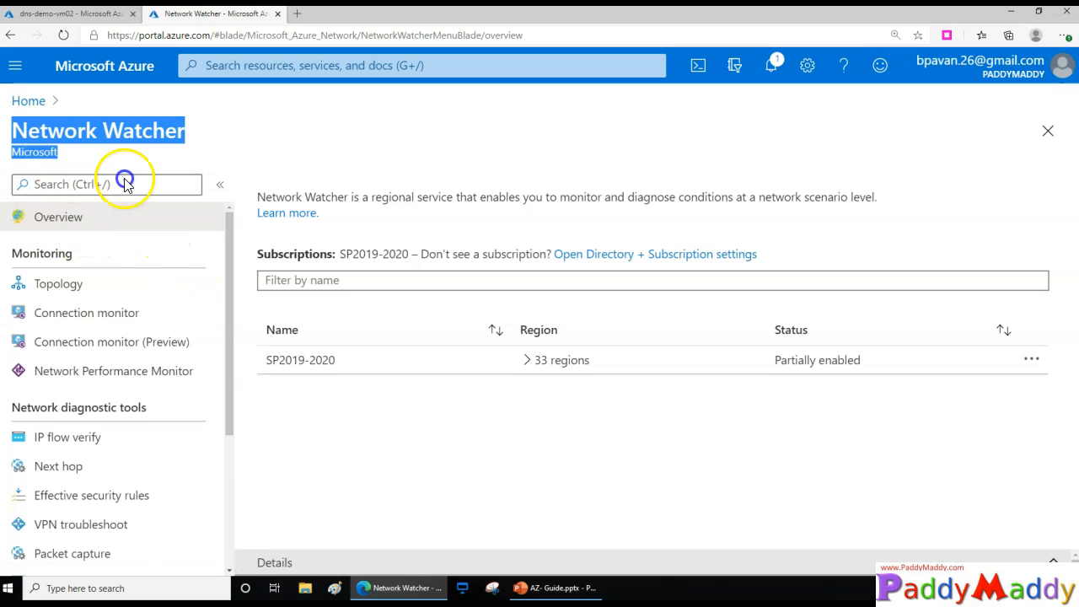
triple_click(179, 142)
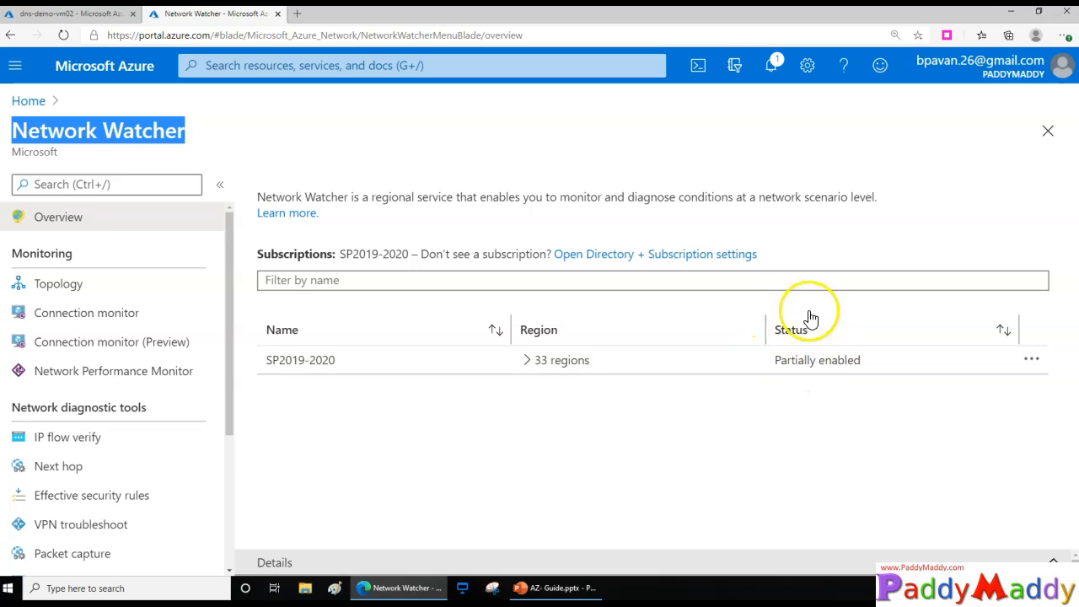
click(844, 421)
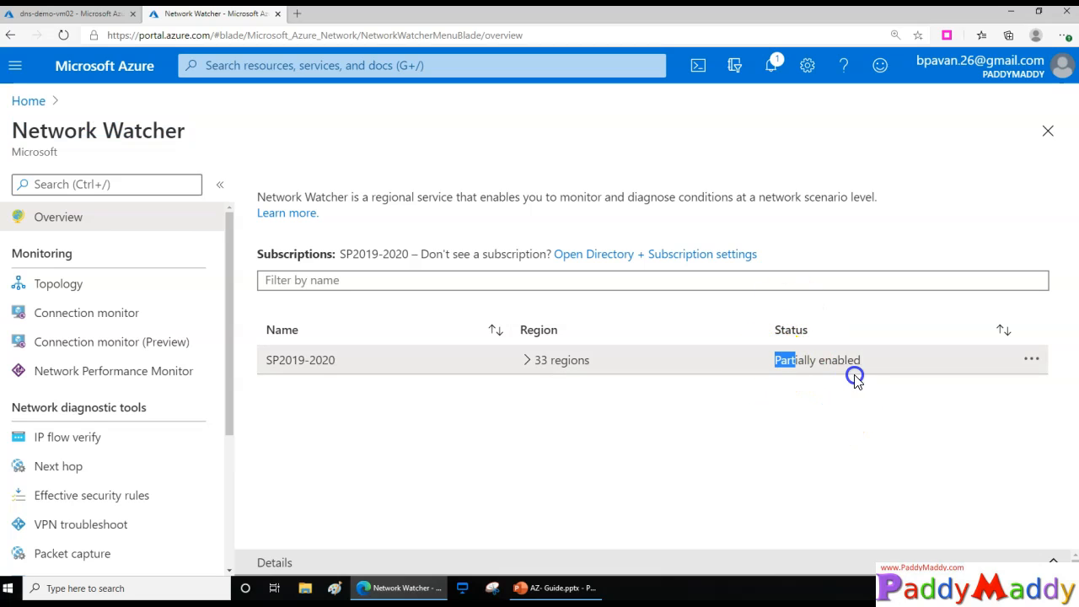
click(837, 453)
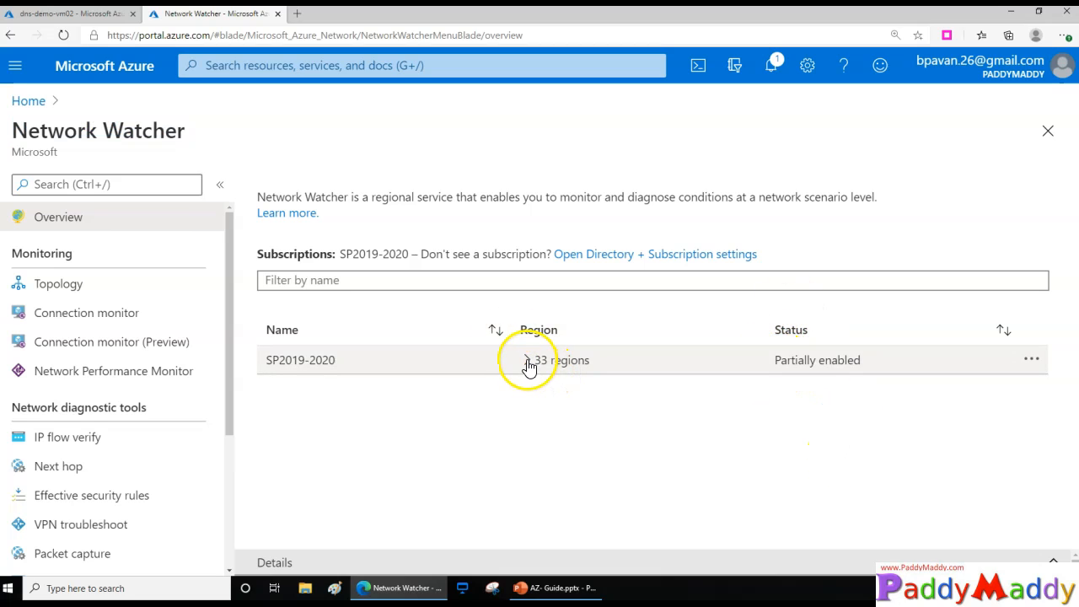
Enable Network Watcher for the West US region of the SP2019-2020 subscription and list the region statuses again
click(526, 360)
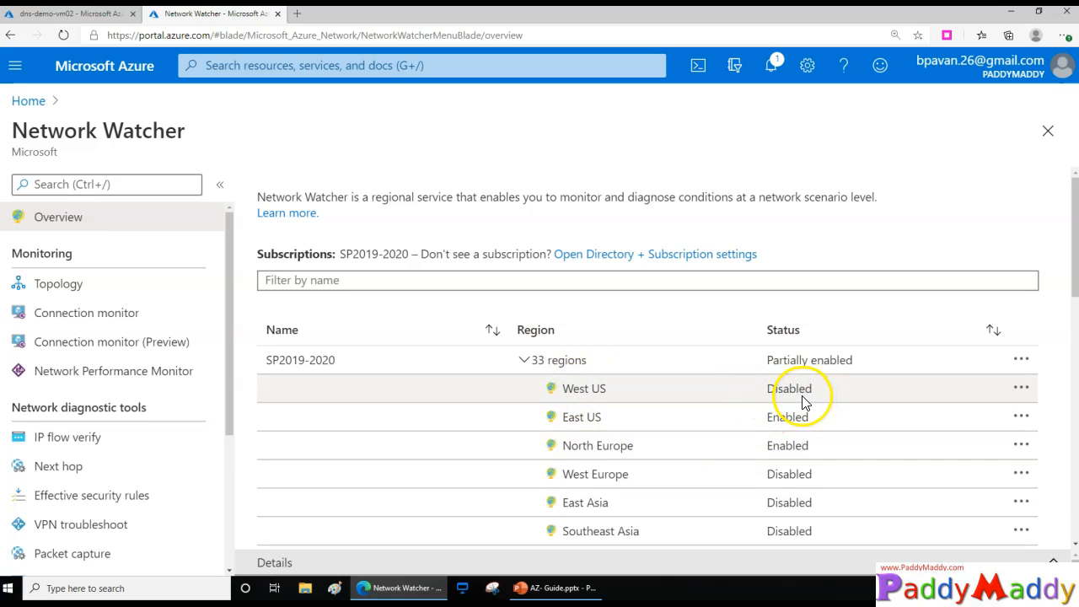
click(1022, 391)
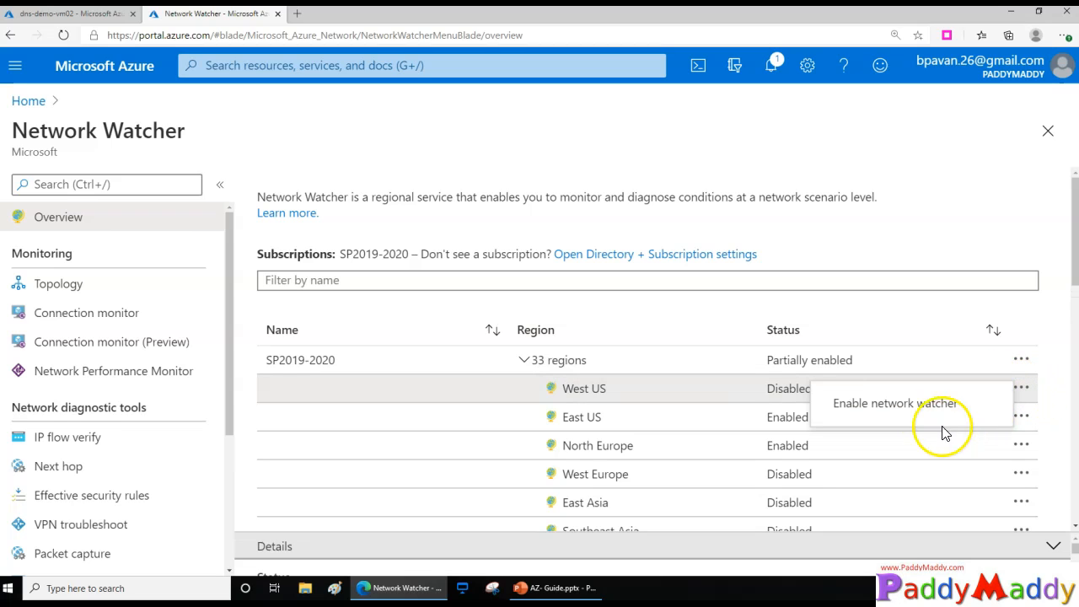
click(890, 413)
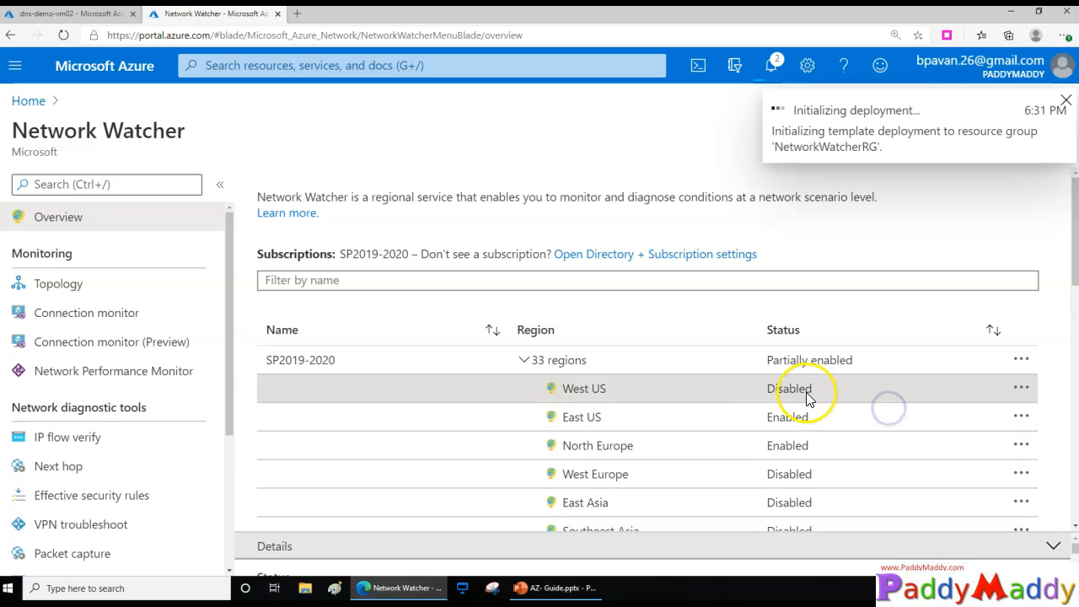
drag(29, 123, 173, 126)
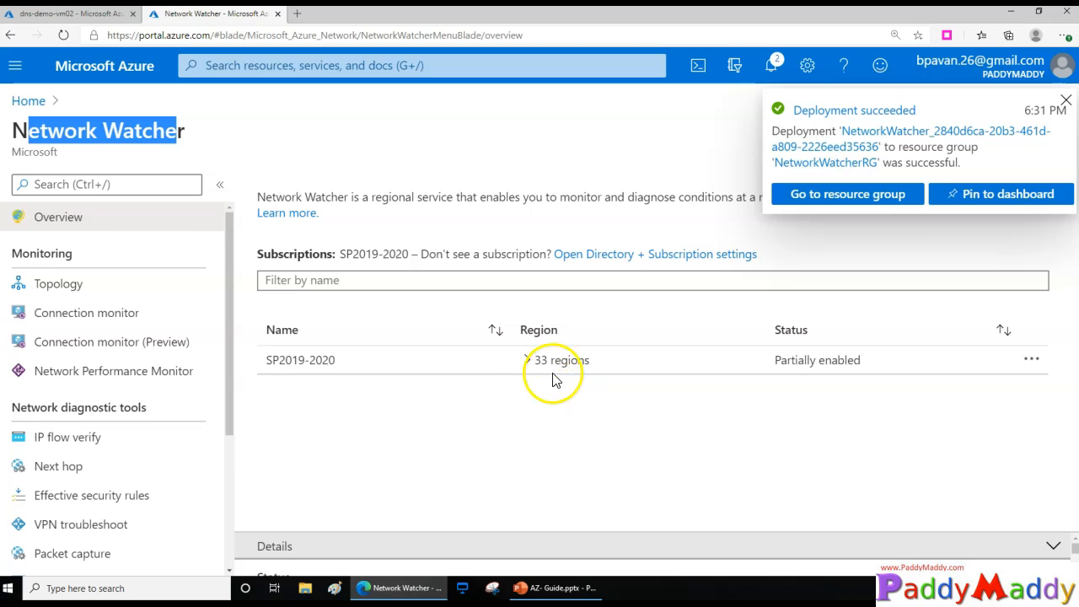
click(525, 362)
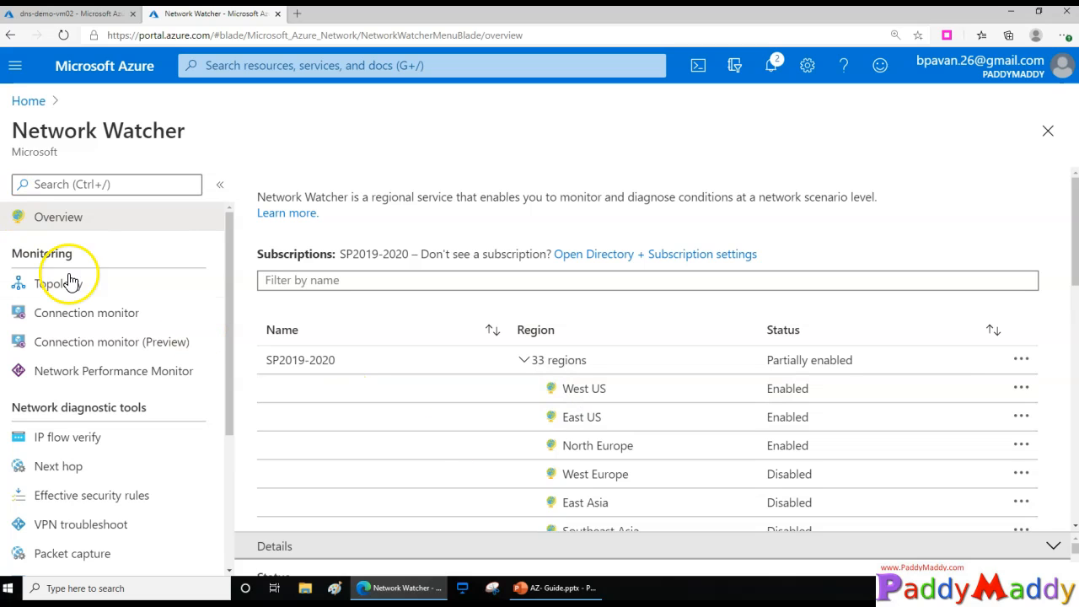
Review Network Watcher's monitoring, network diagnostic, metrics and log tools, and look through the region statuses of the subscription
drag(15, 246, 72, 257)
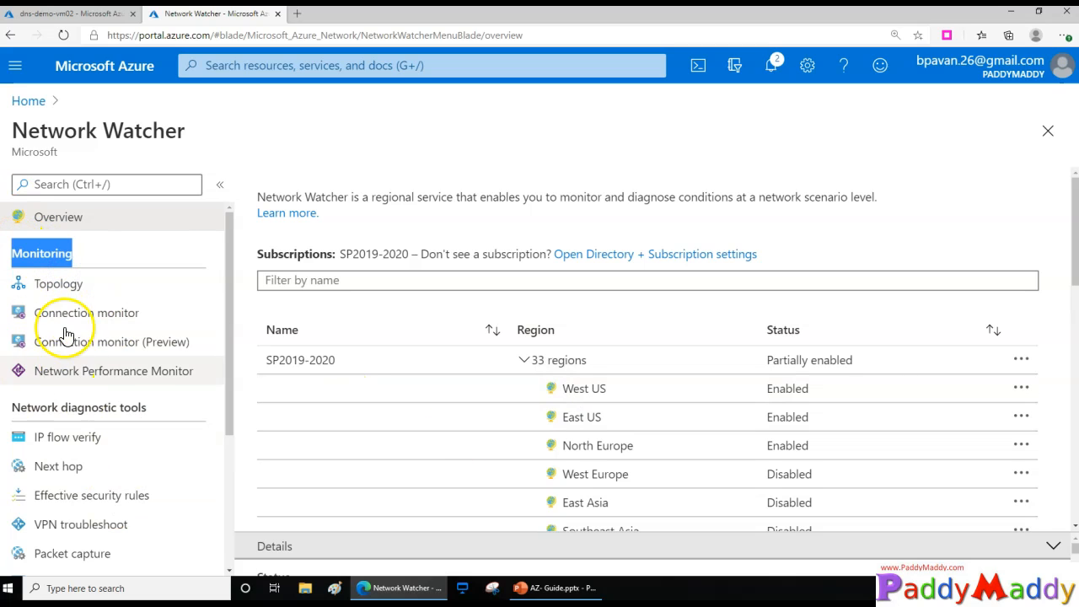
scroll(168, 489, down, 2)
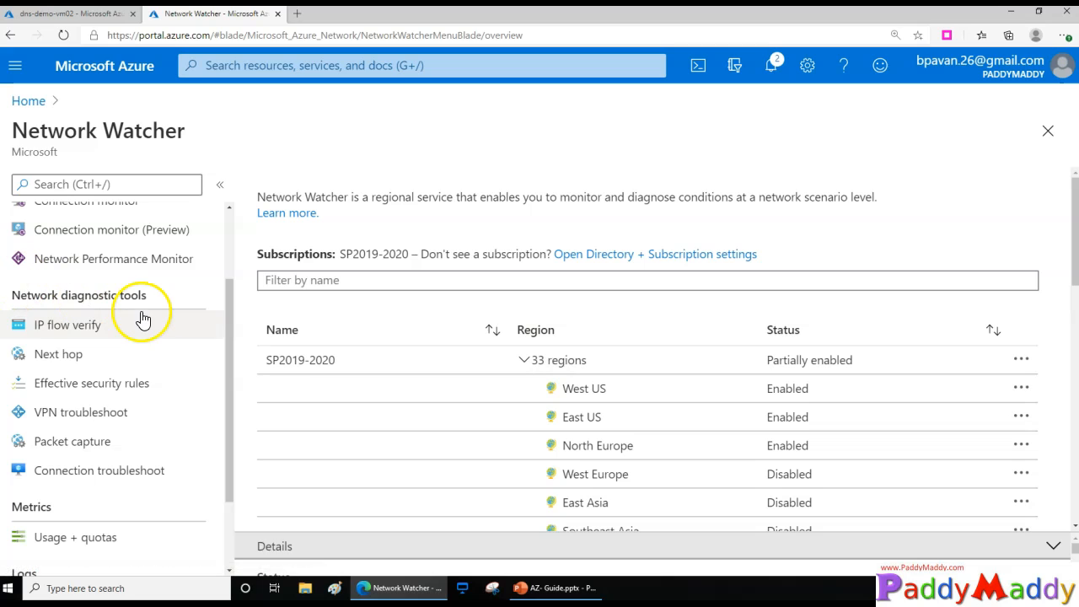
scroll(132, 410, down, 2)
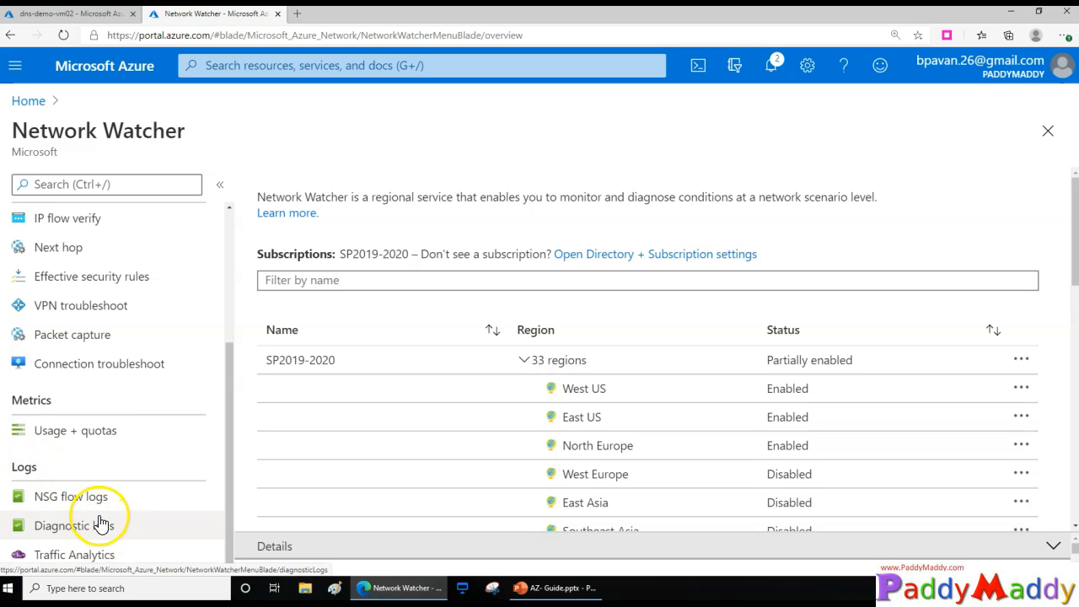
scroll(100, 525, up, 4)
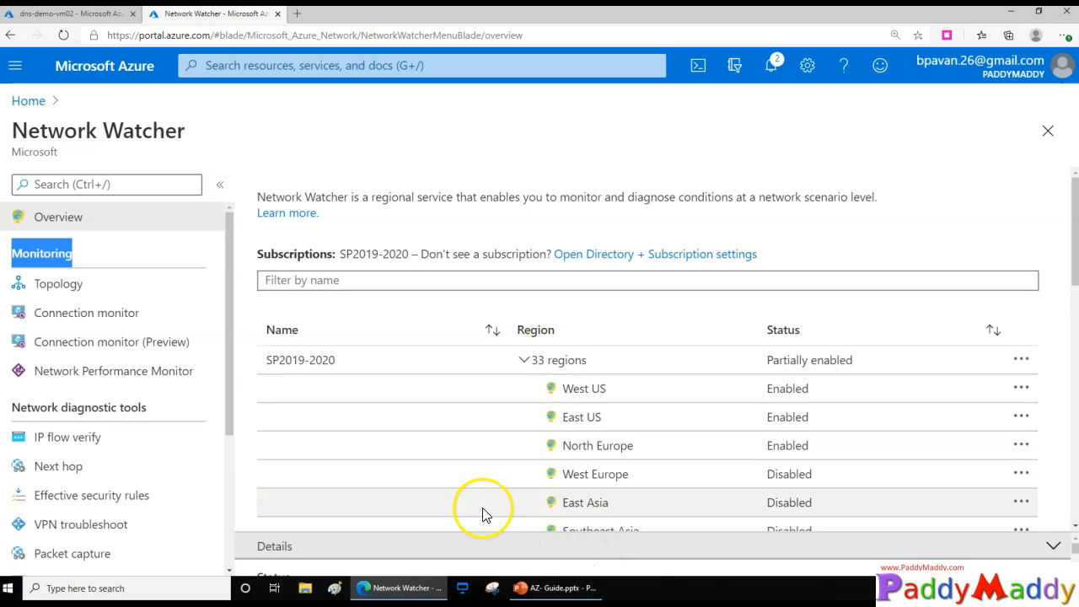
scroll(851, 450, down, 2)
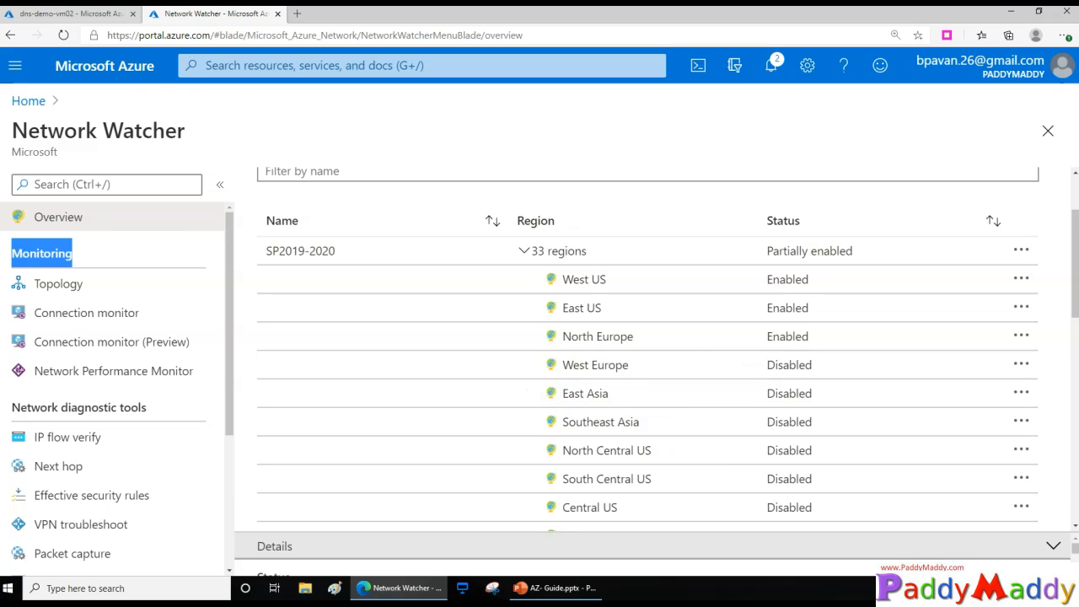
Check the location of dns-demo-vm02 in its overview and compare it with the East US region's status in Network Watcher
click(61, 18)
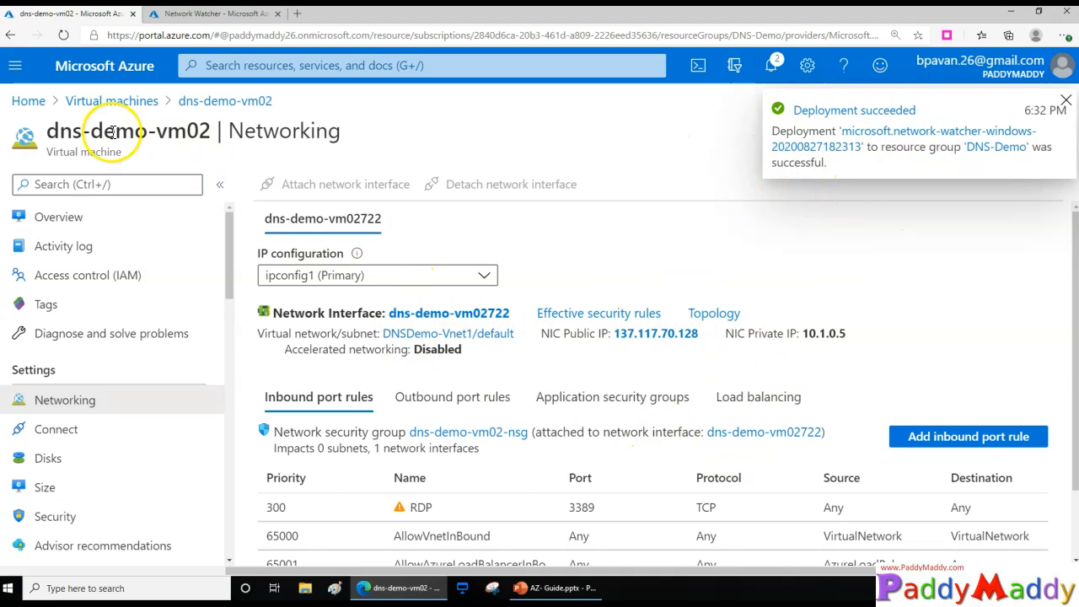
click(75, 222)
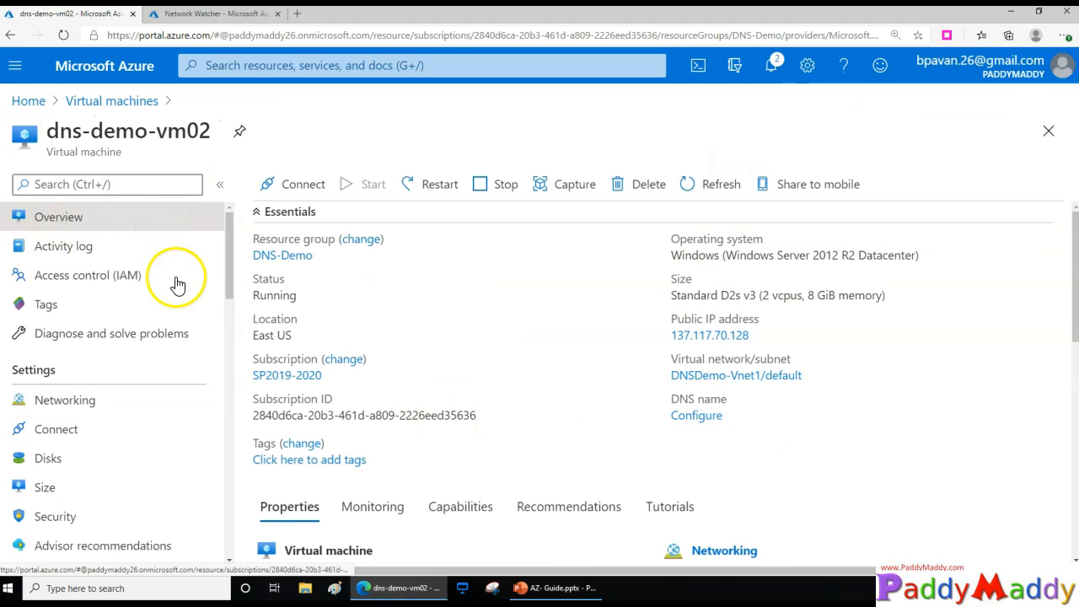
drag(291, 338, 248, 335)
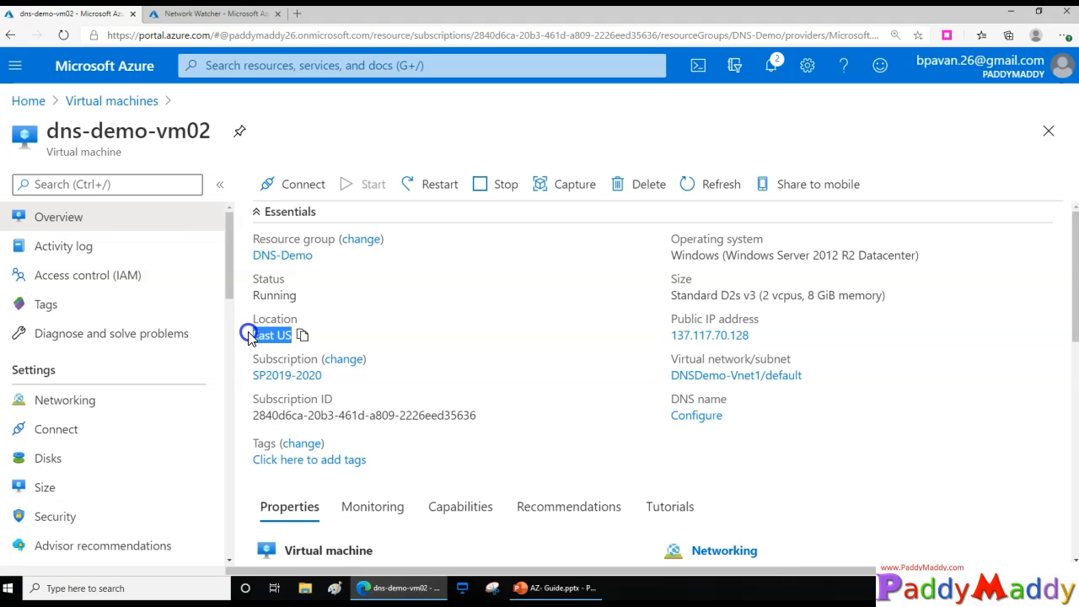
click(167, 19)
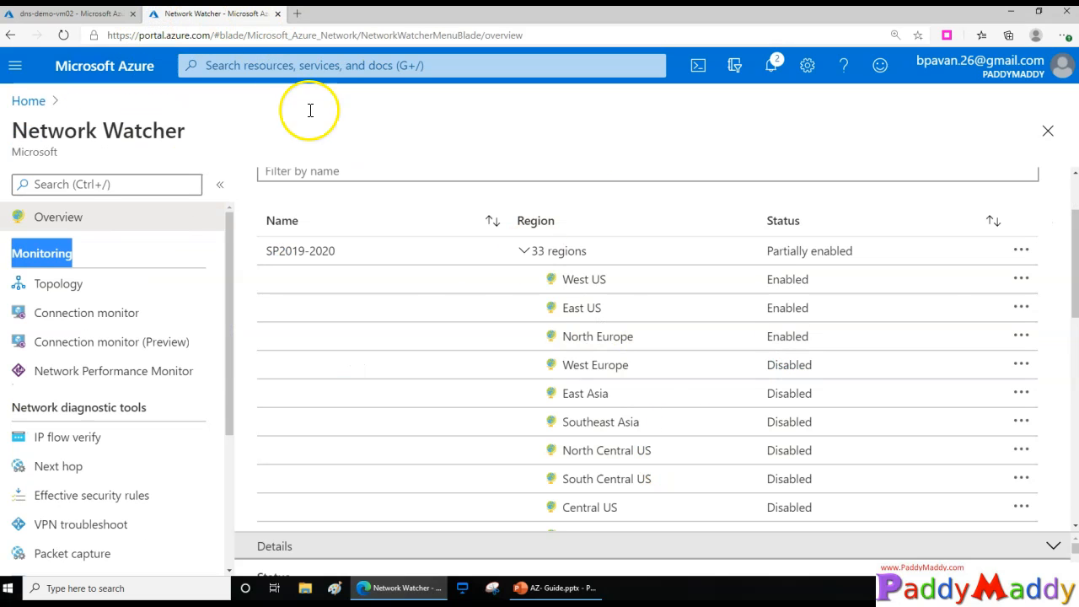
key(ctrl+f)
text(Logs)
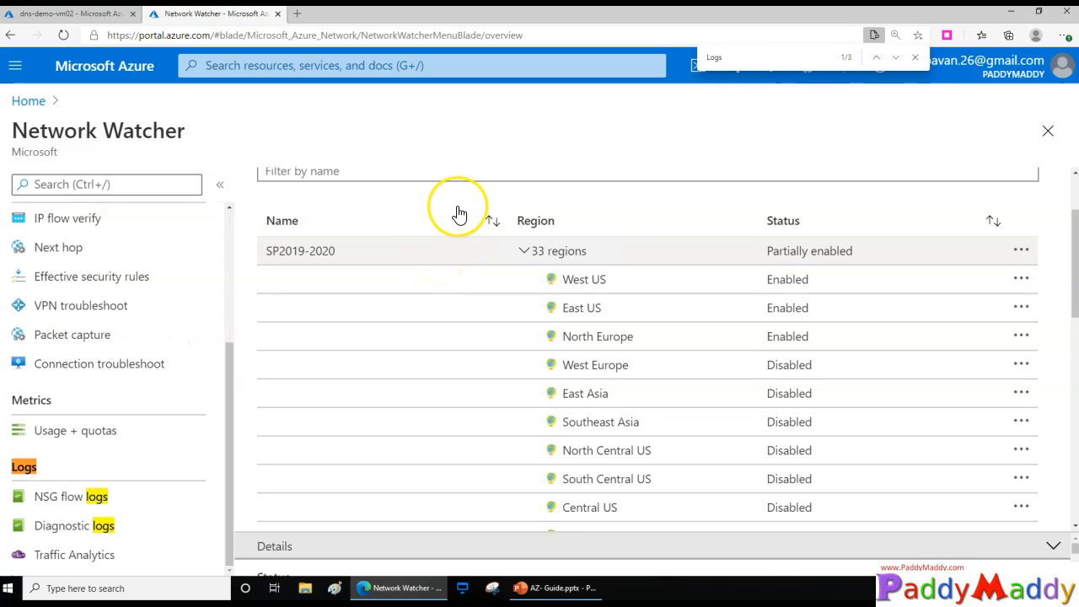
drag(739, 63, 585, 61)
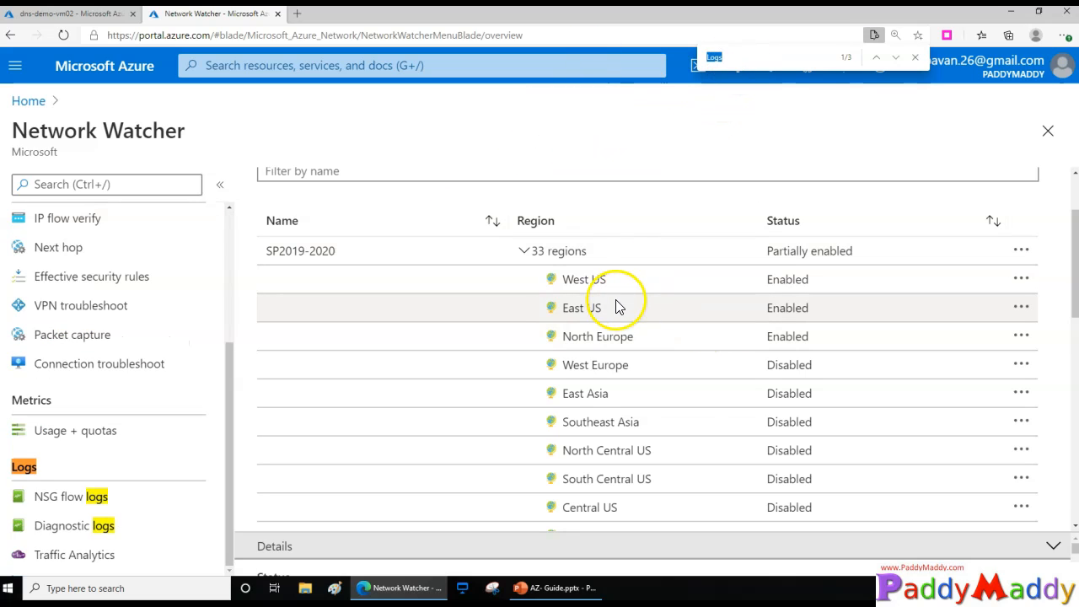
drag(561, 309, 796, 317)
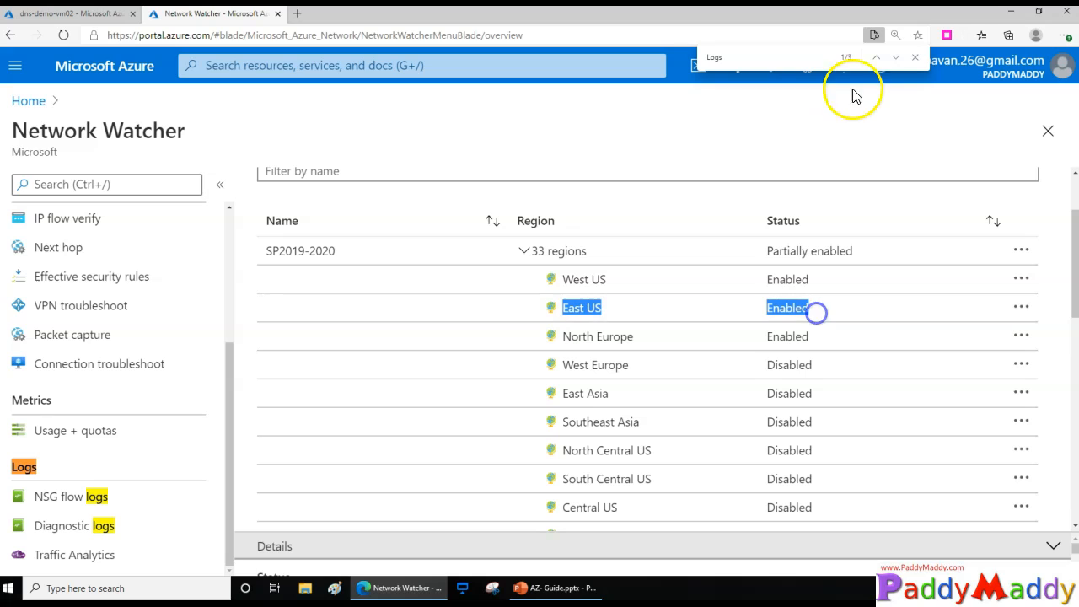
click(915, 58)
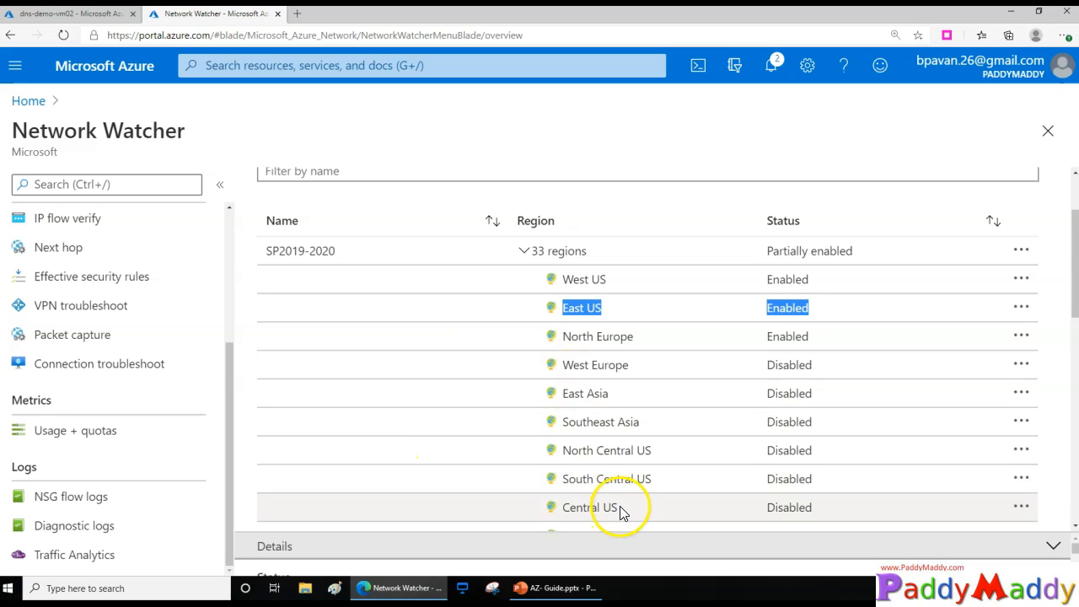
Enable Network Watcher for the West India region of the SP2019-2020 subscription and dismiss the deployment notification
scroll(624, 508, down, 4)
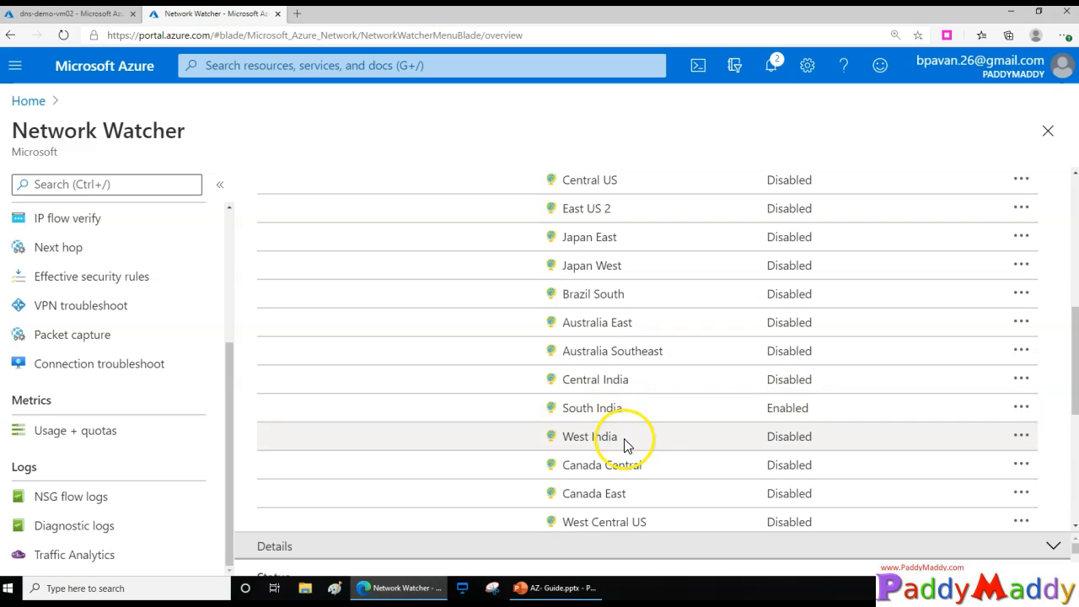
click(1021, 439)
click(952, 449)
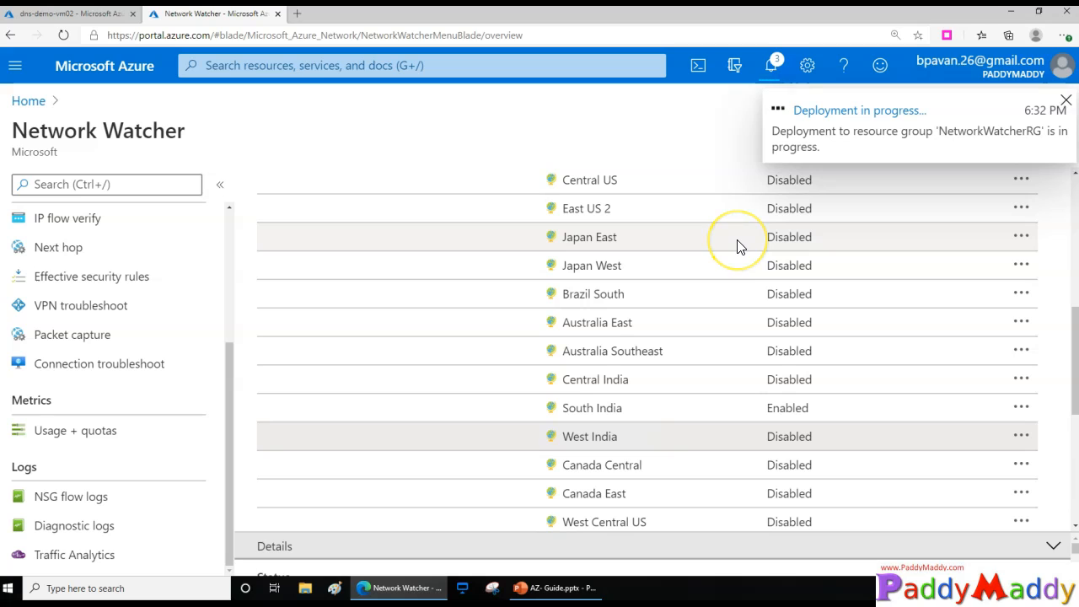
click(229, 253)
click(1061, 101)
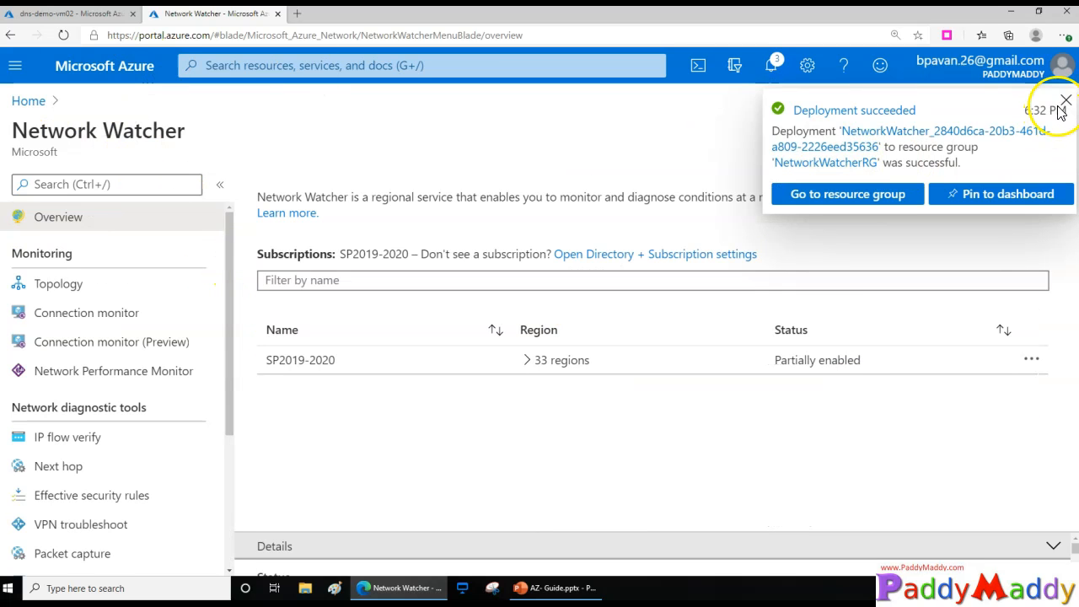
Examine the extensions installed on dns-demo-vm02, widening the Name and Type columns to read the type, version and status
click(74, 14)
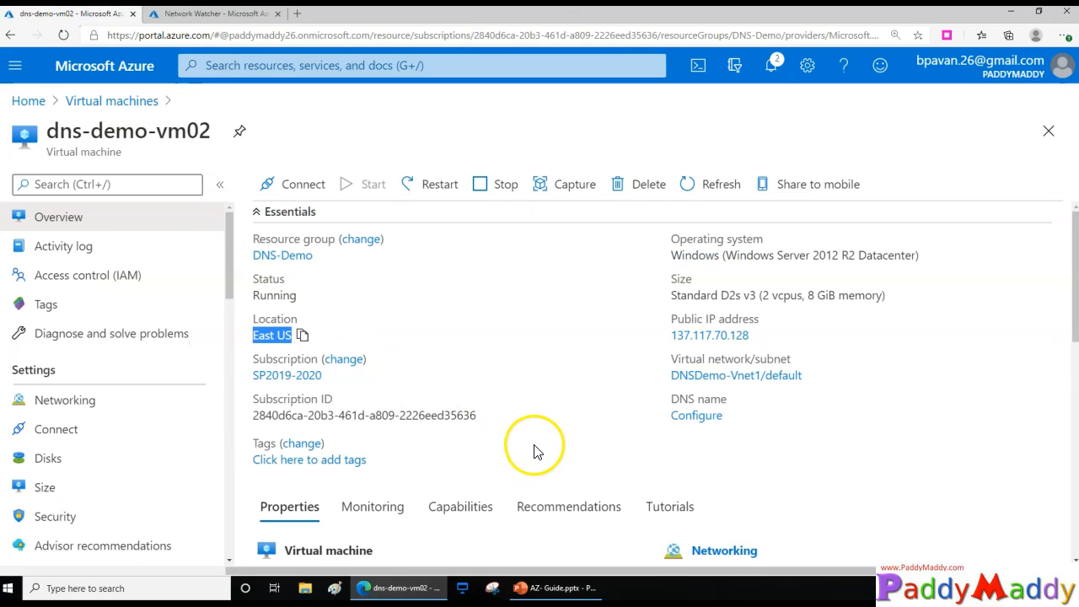
scroll(533, 451, down, 2)
scroll(176, 362, down, 3)
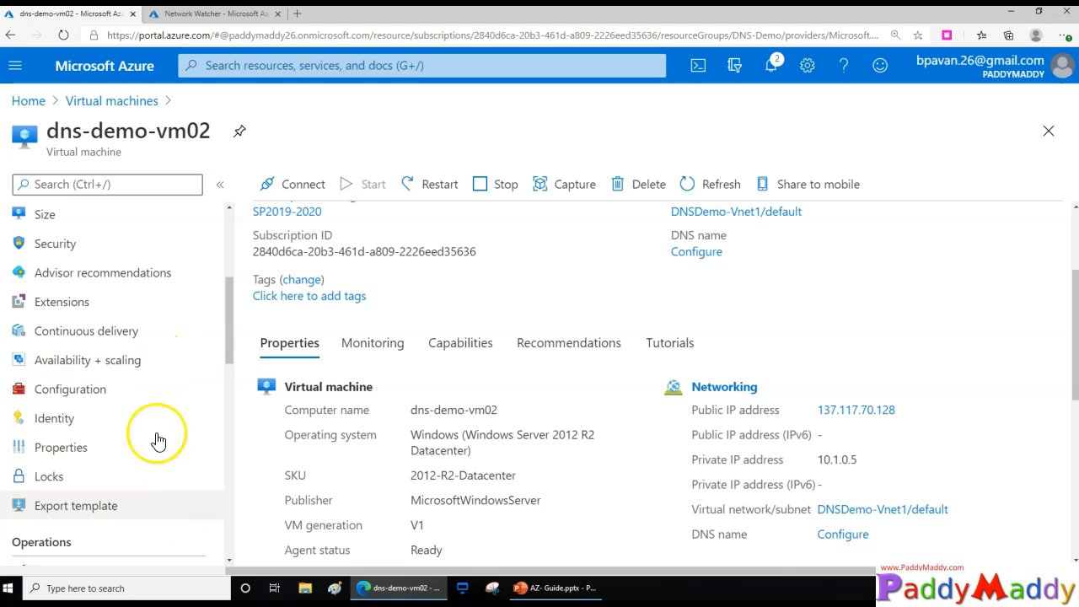
click(51, 305)
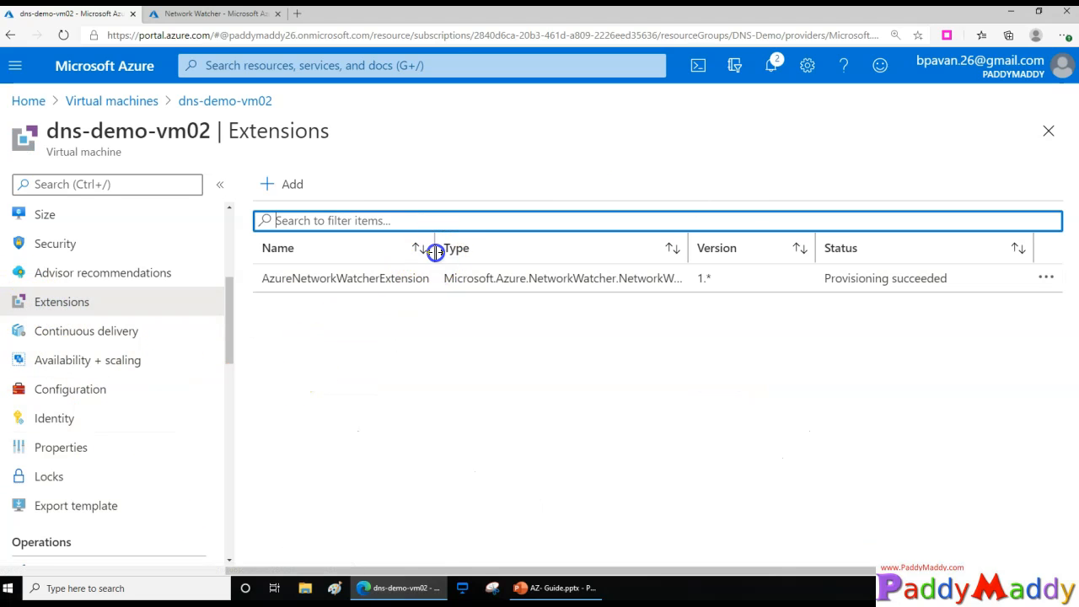
drag(433, 250, 486, 266)
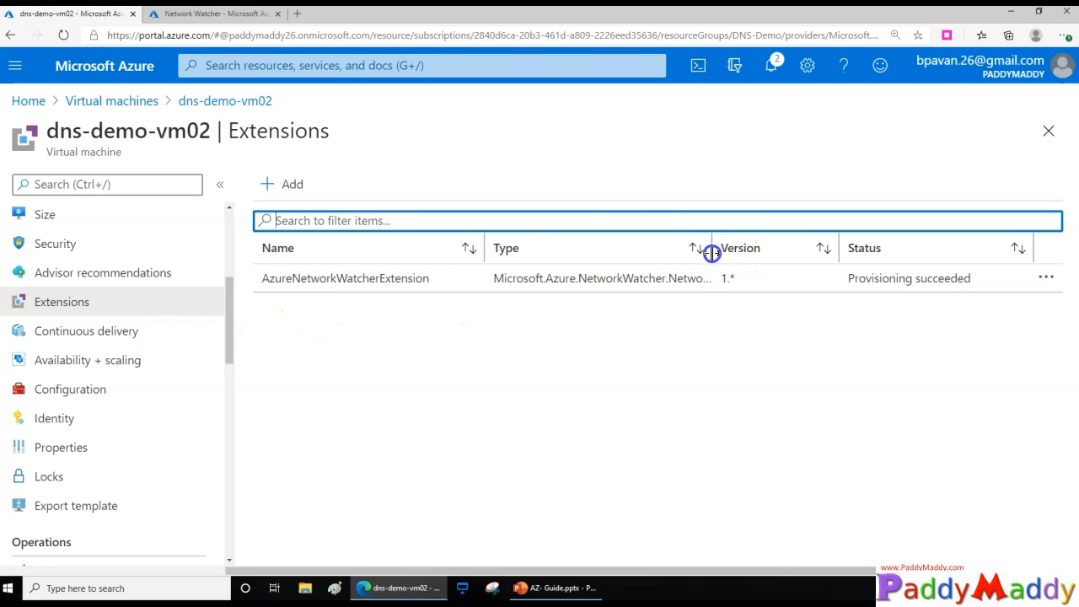
drag(712, 250, 757, 253)
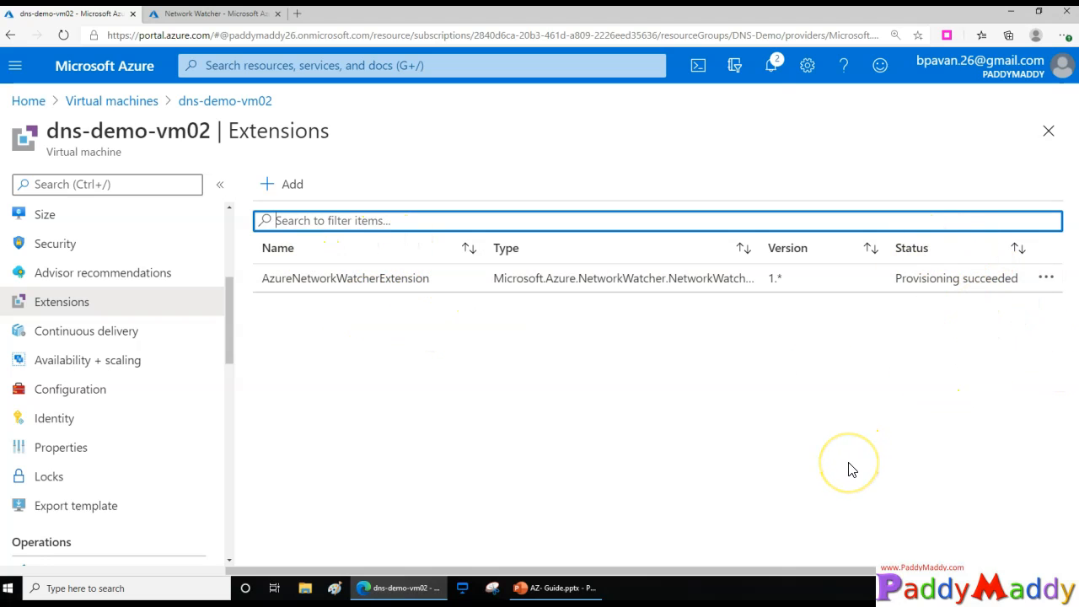
key(ctrl+plus)
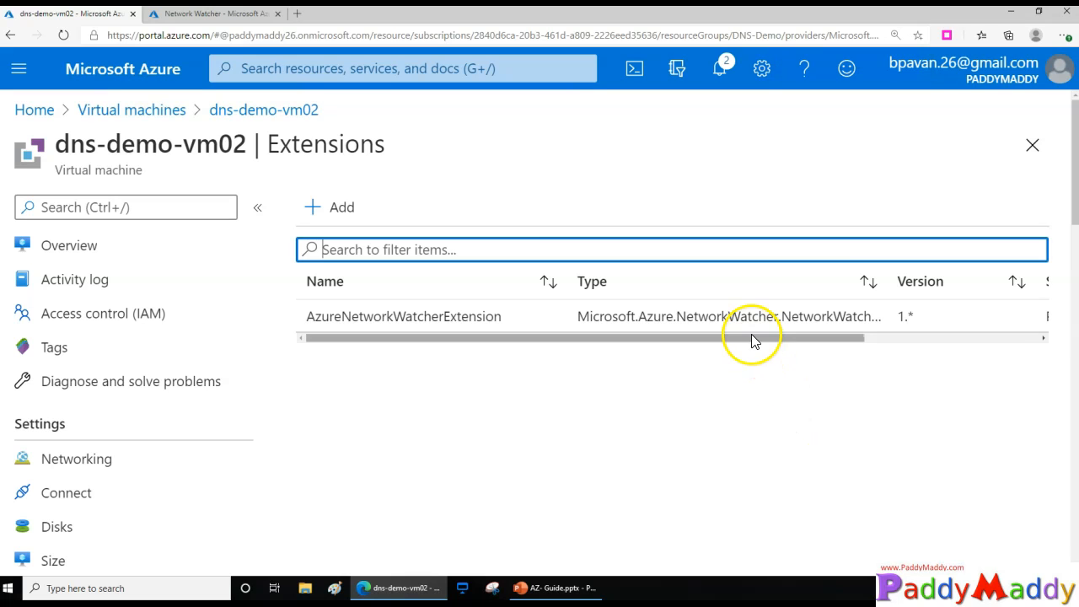
drag(751, 338, 915, 352)
Display Network Watcher's topology for the DNSDemo-Vnet1 virtual network in the DNS-Demo resource group
click(211, 17)
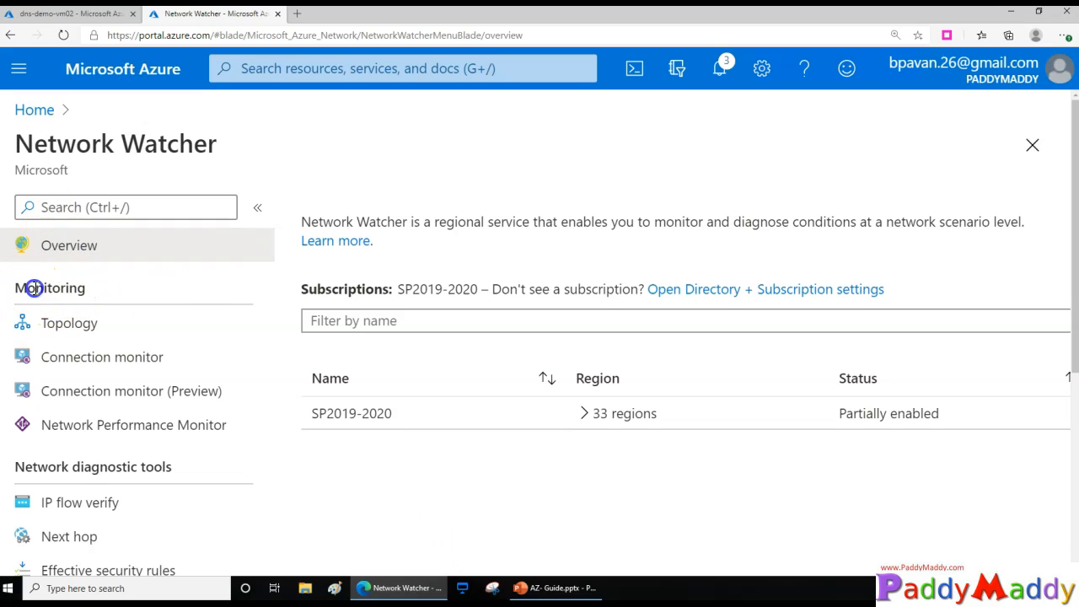
drag(33, 288, 90, 302)
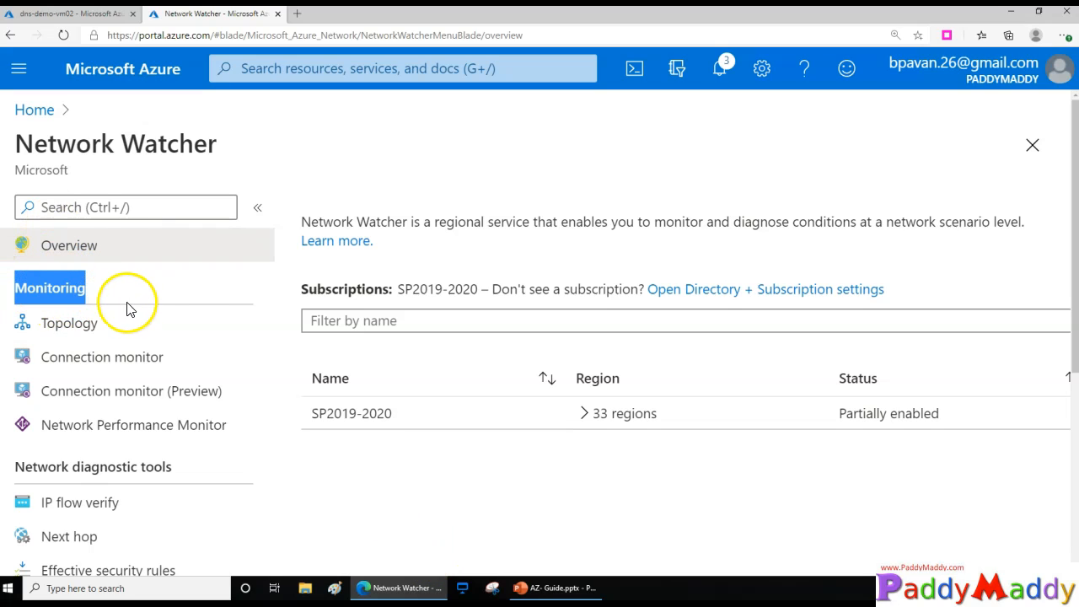
click(61, 304)
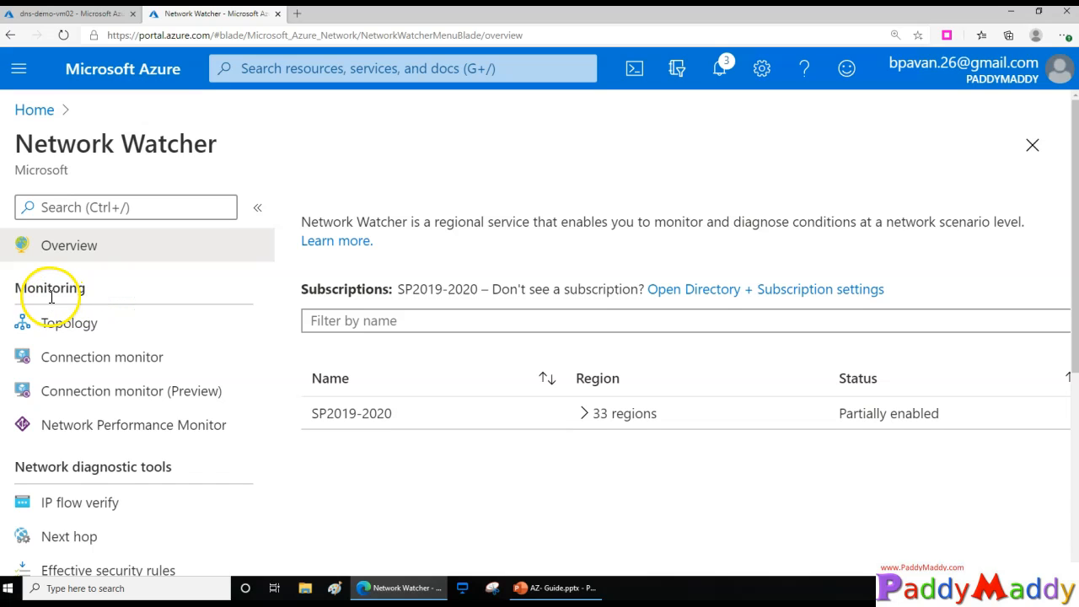
double_click(50, 293)
scroll(80, 310, down, 1)
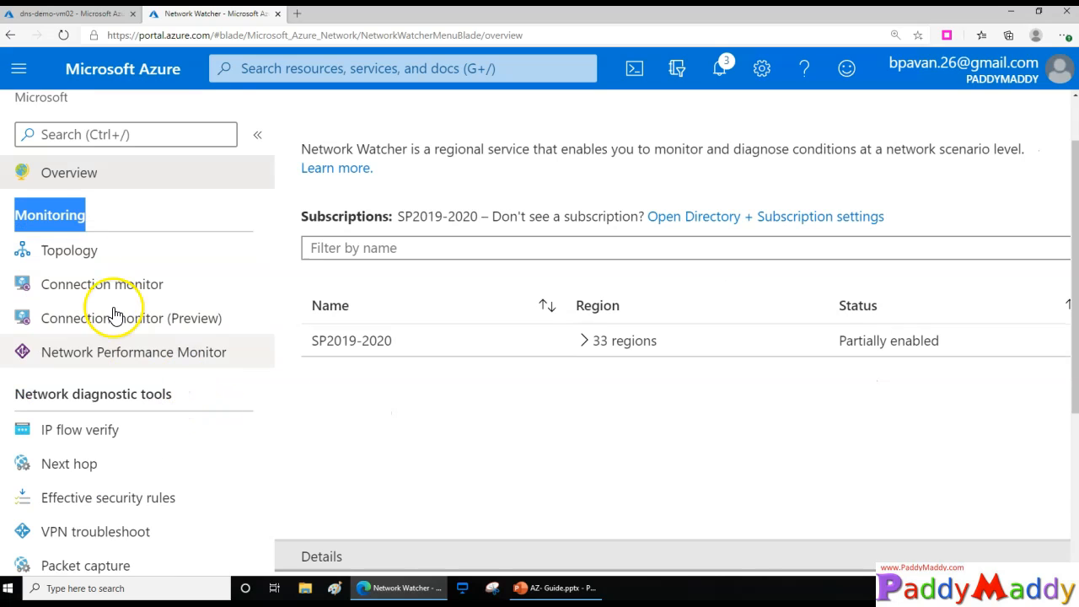
click(64, 257)
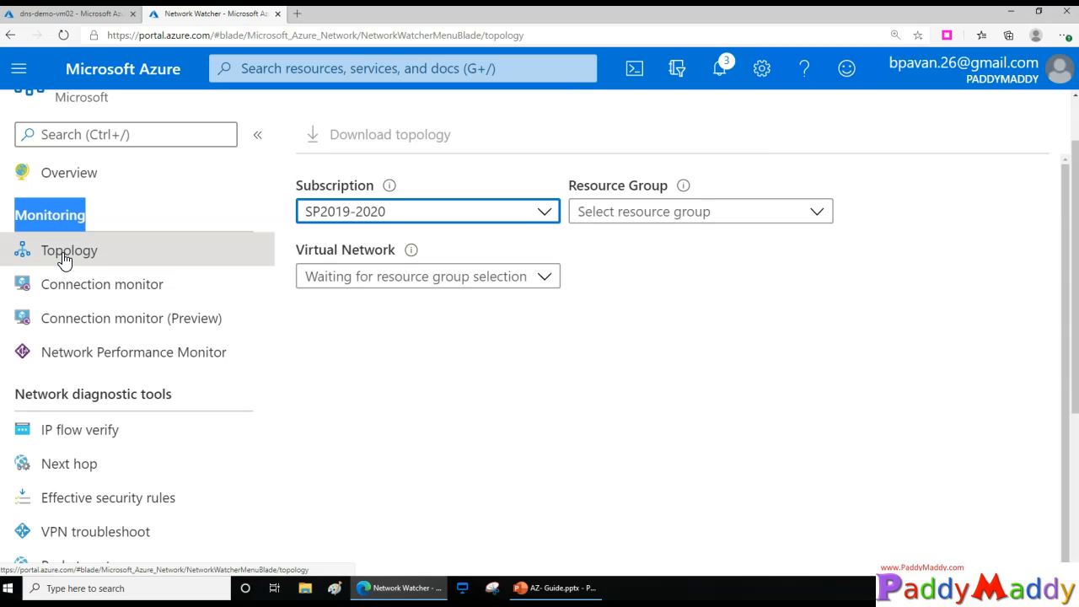
click(821, 216)
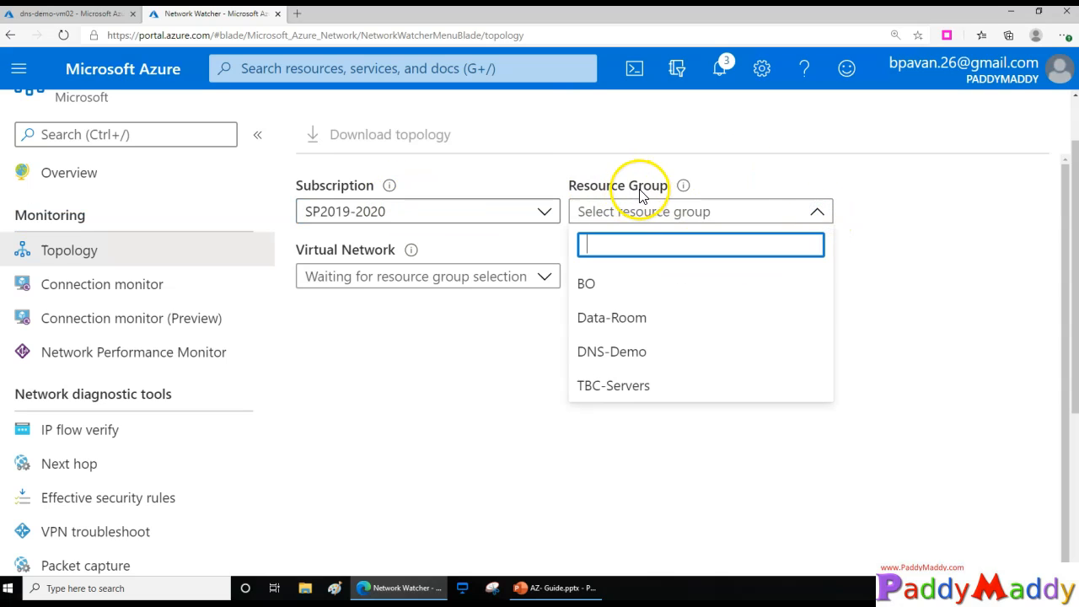
click(612, 358)
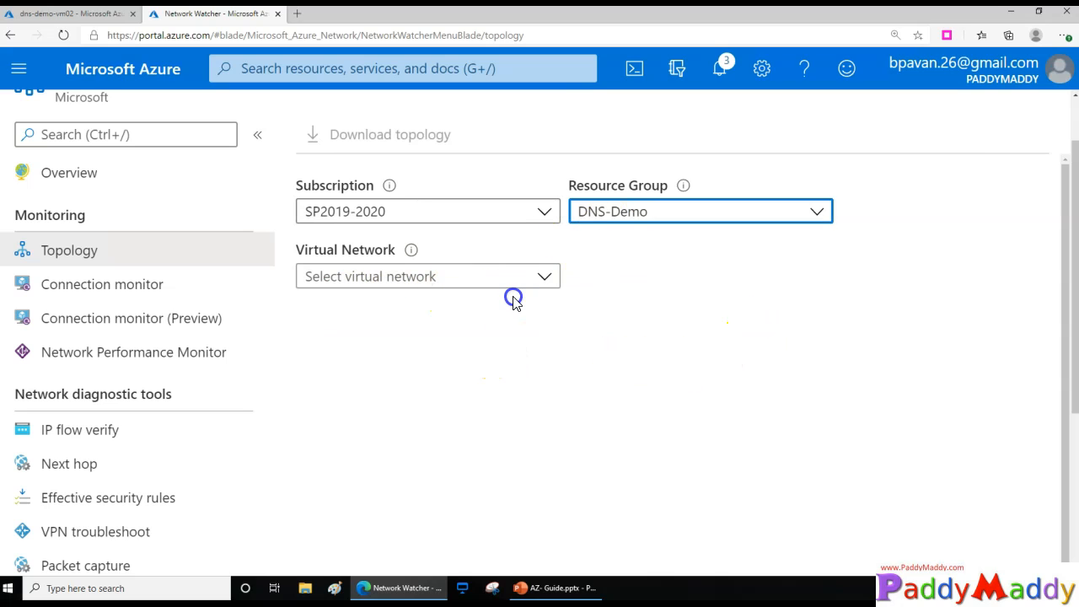
click(544, 277)
click(370, 346)
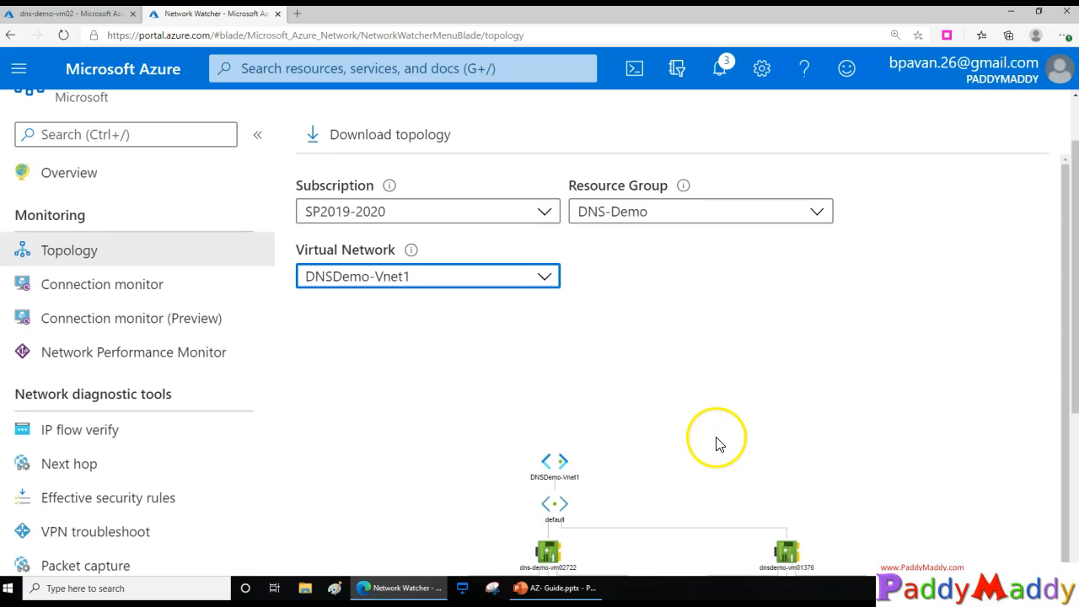
Examine the DNSDemo-Vnet1 topology diagram, following the subnet, network interfaces, virtual machines, security groups and public IPs
scroll(715, 439, up, 5)
drag(1075, 257, 1073, 498)
drag(597, 421, 815, 361)
scroll(815, 361, down, 5)
drag(727, 410, 604, 403)
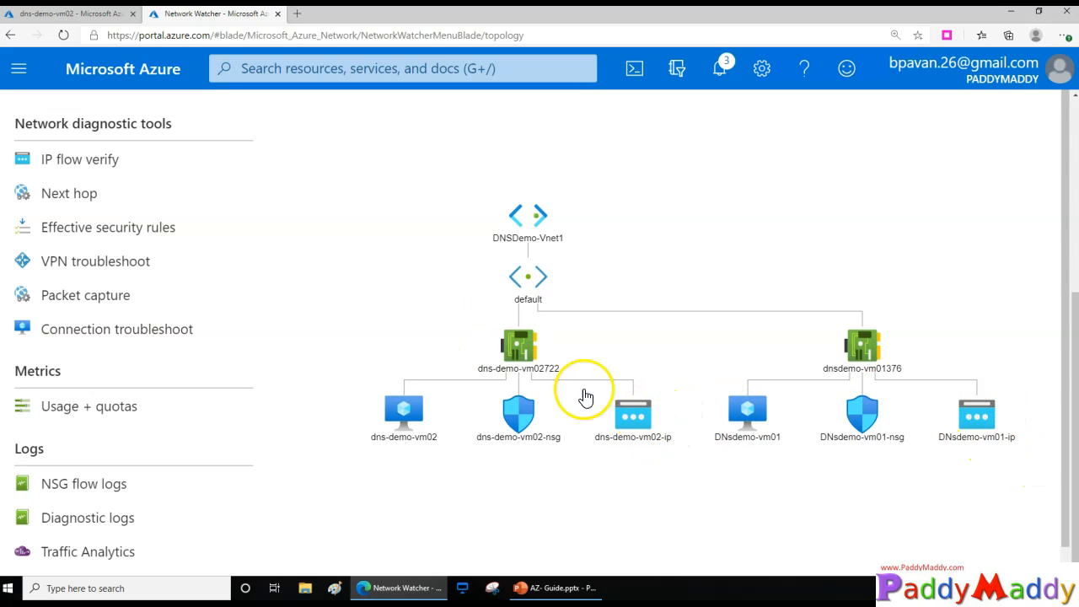
drag(638, 439, 690, 463)
scroll(421, 334, up, 5)
scroll(924, 342, down, 7)
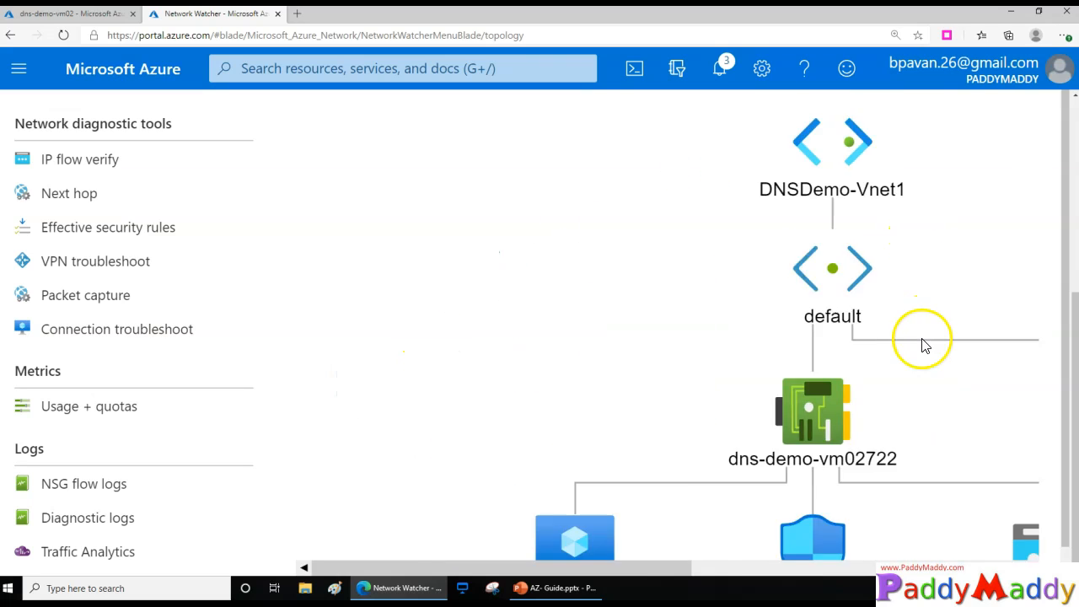
scroll(1069, 253, up, 5)
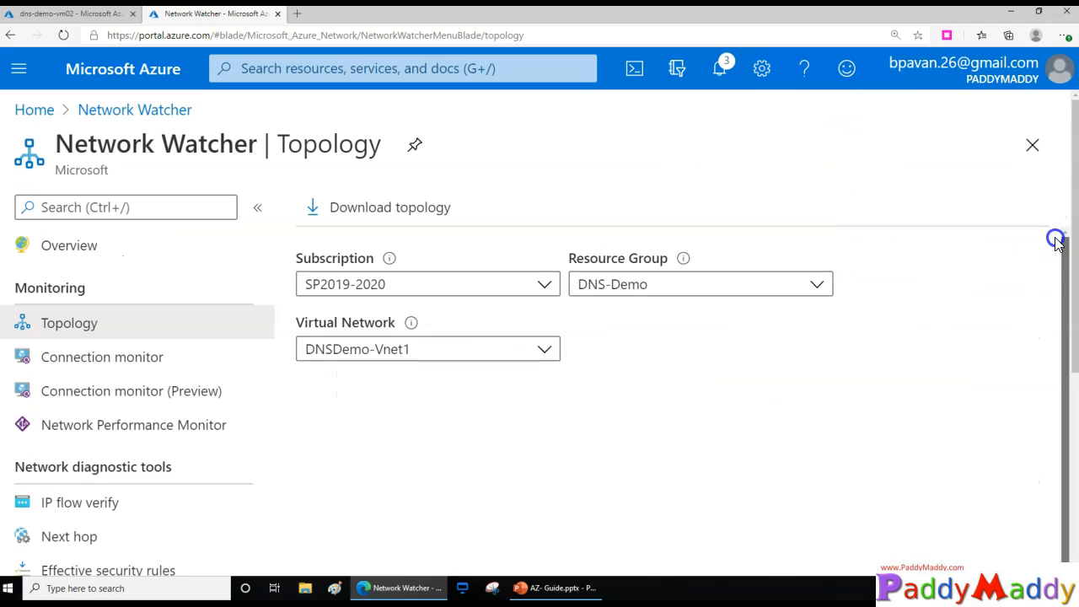
Switch the topology to the BO resource group and its biological-e-Limited-vnet virtual network
click(494, 284)
click(494, 284)
click(645, 284)
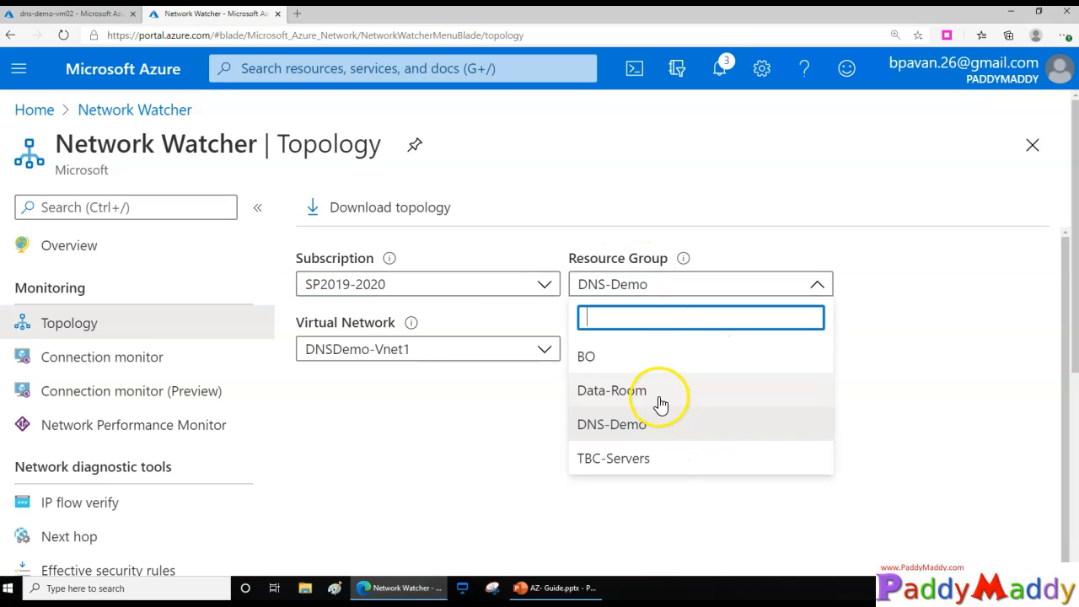
click(638, 364)
click(398, 349)
click(404, 423)
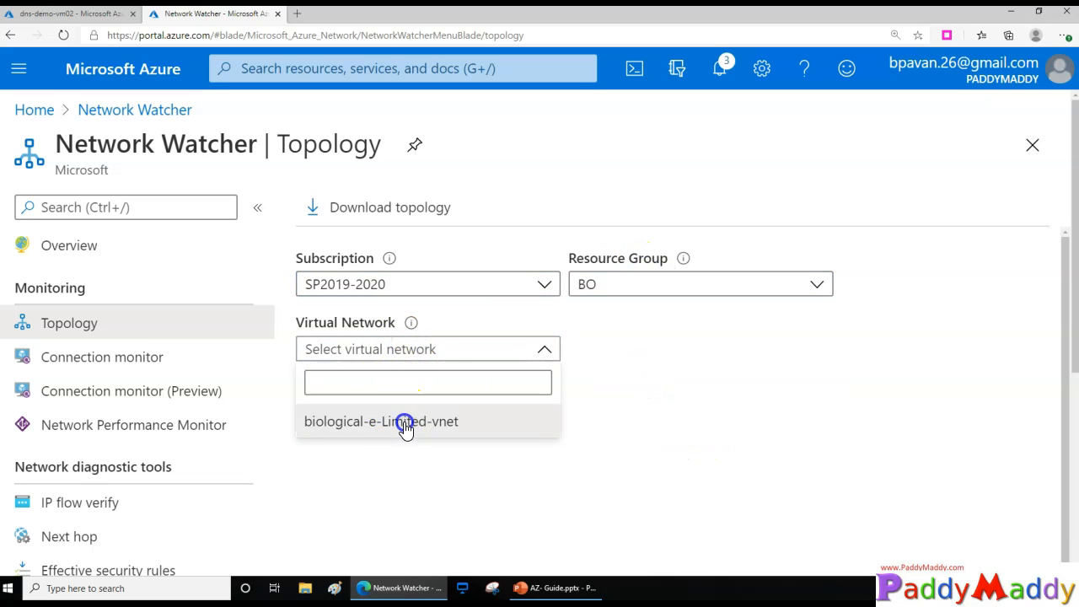
Examine the biological-e-Limited-vnet topology diagram, following its default subnet to the network interfaces, virtual machines, security groups and public IPs
drag(1075, 304, 1066, 506)
drag(378, 321, 874, 378)
drag(559, 447, 461, 355)
drag(642, 474, 549, 492)
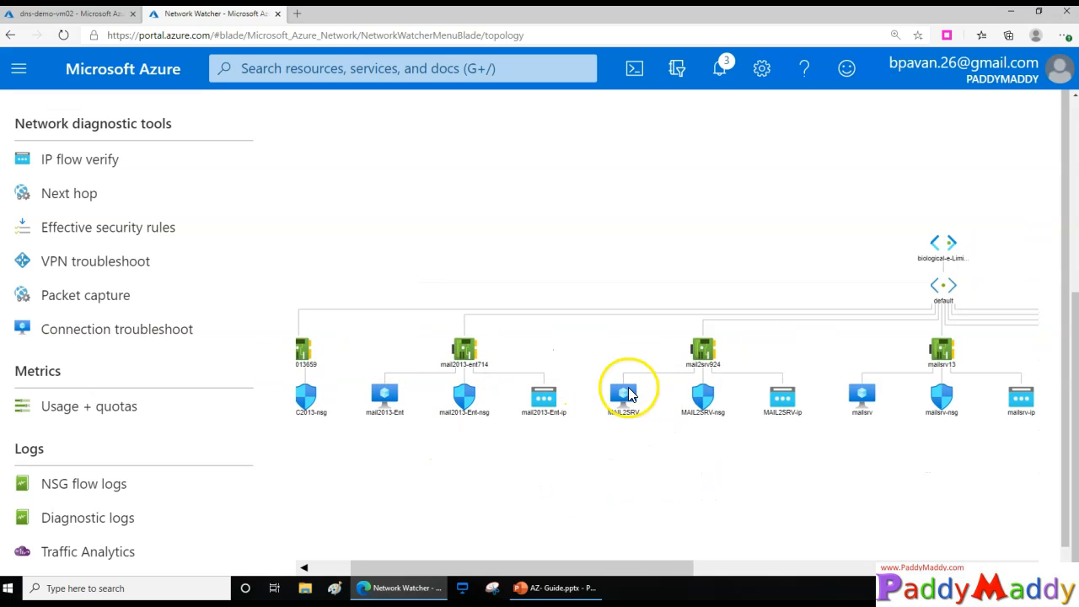
drag(837, 436, 575, 453)
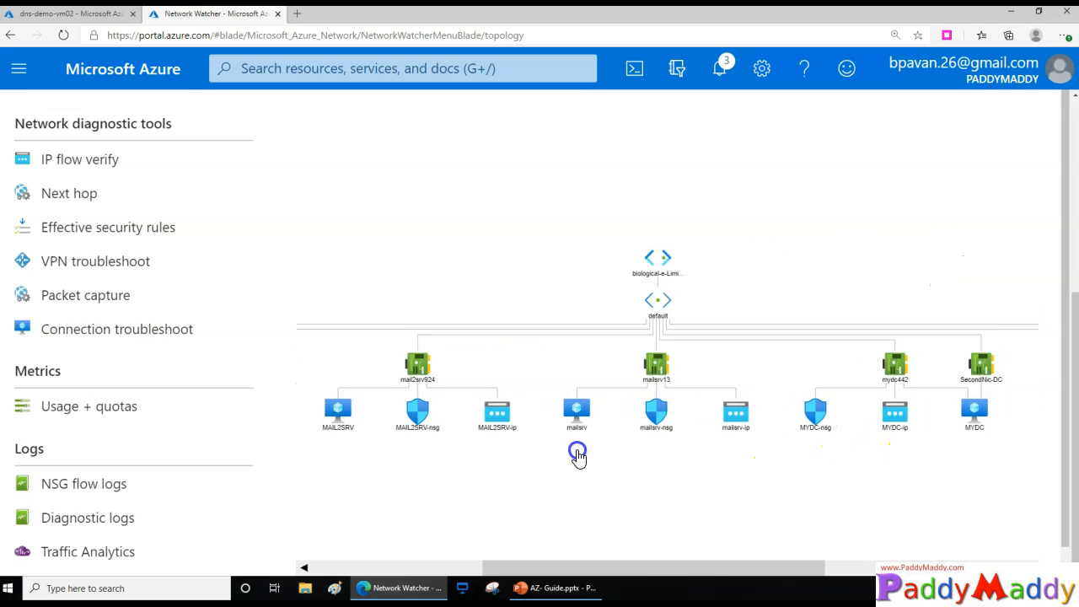
drag(895, 469, 745, 460)
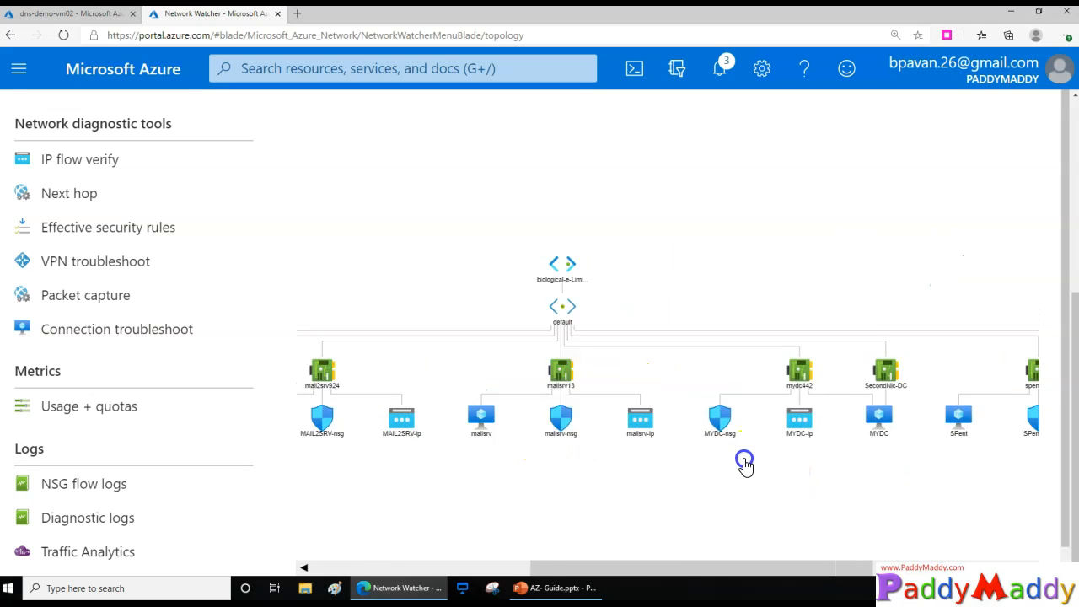
drag(855, 456, 468, 393)
drag(892, 425, 1063, 470)
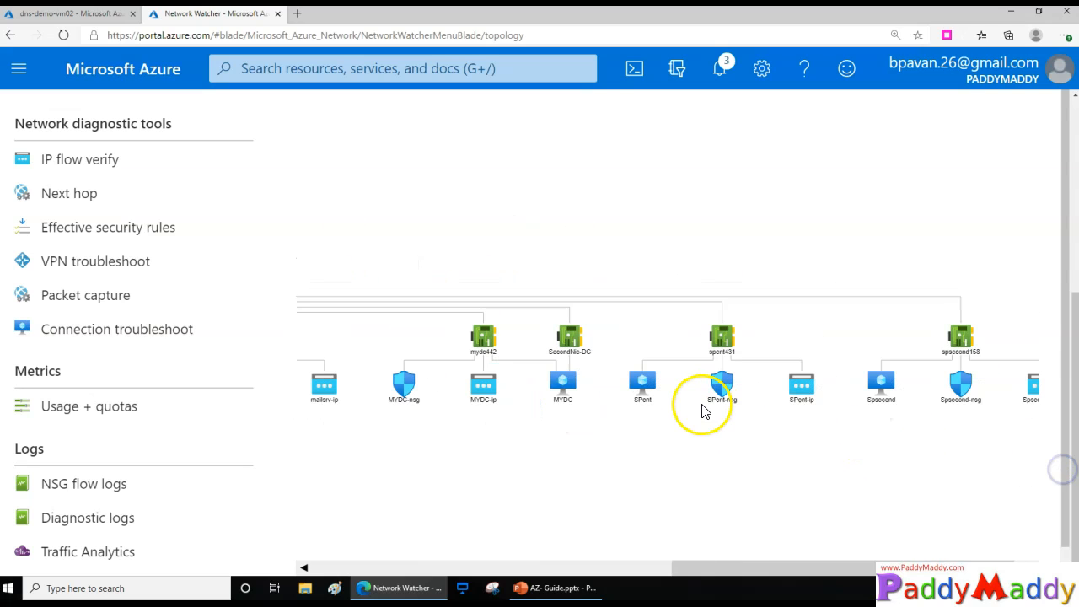
scroll(563, 394, up, 5)
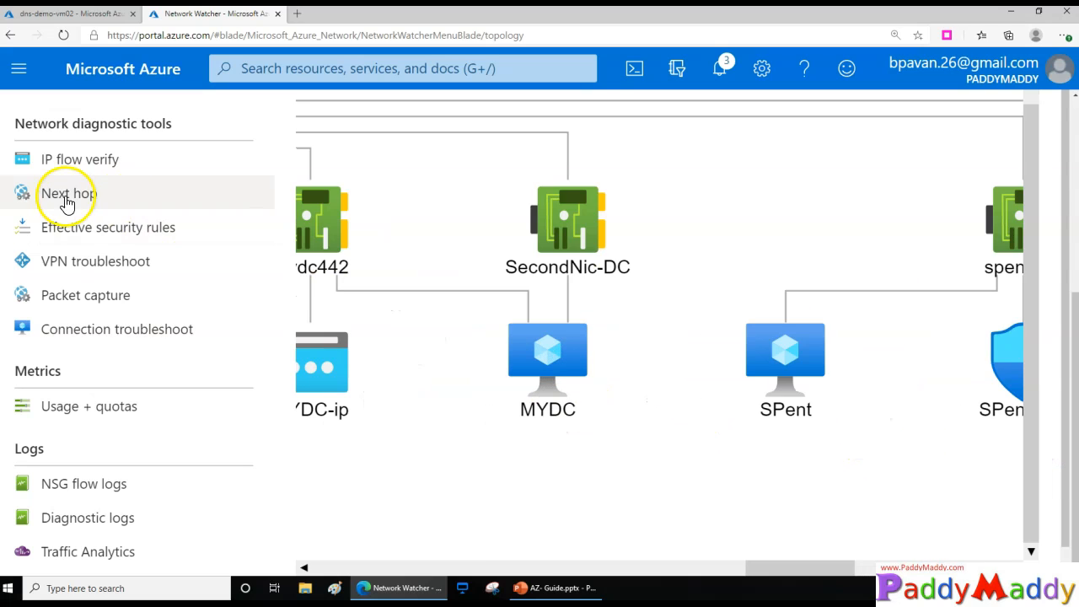
scroll(532, 391, down, 3)
drag(494, 345, 853, 429)
drag(402, 351, 677, 398)
scroll(189, 225, up, 5)
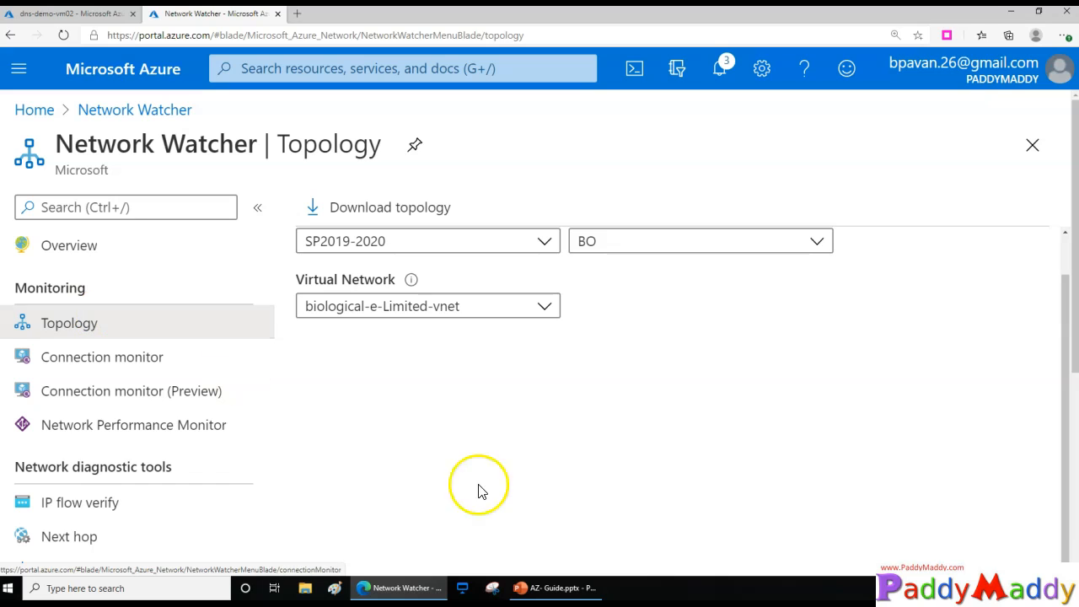
Start adding a connection monitor in Network Watcher with DNsdemo-vm01 as the source virtual machine
click(101, 357)
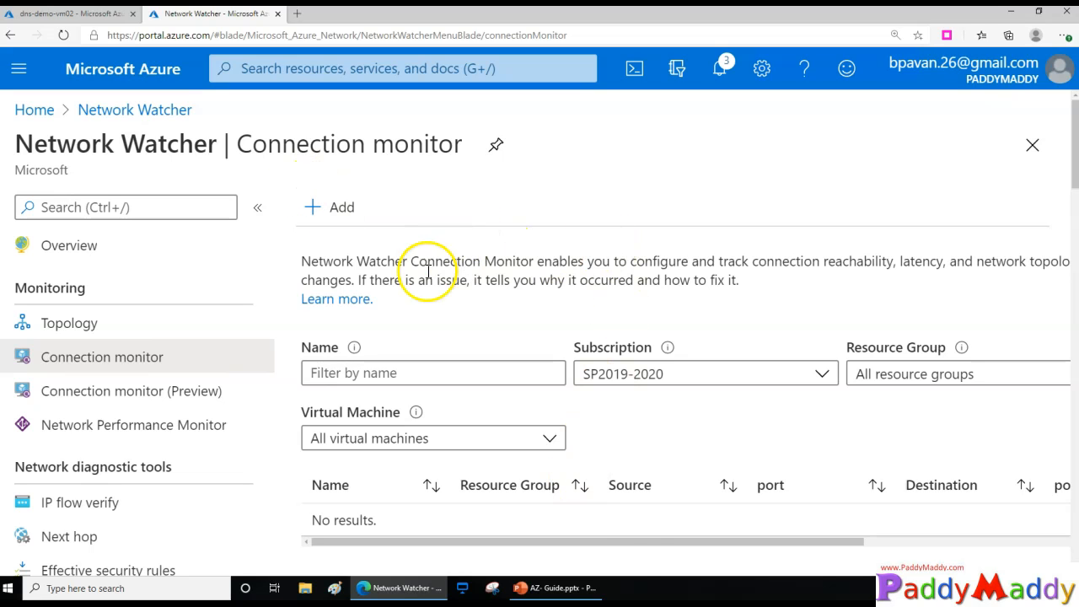
scroll(694, 531, down, 3)
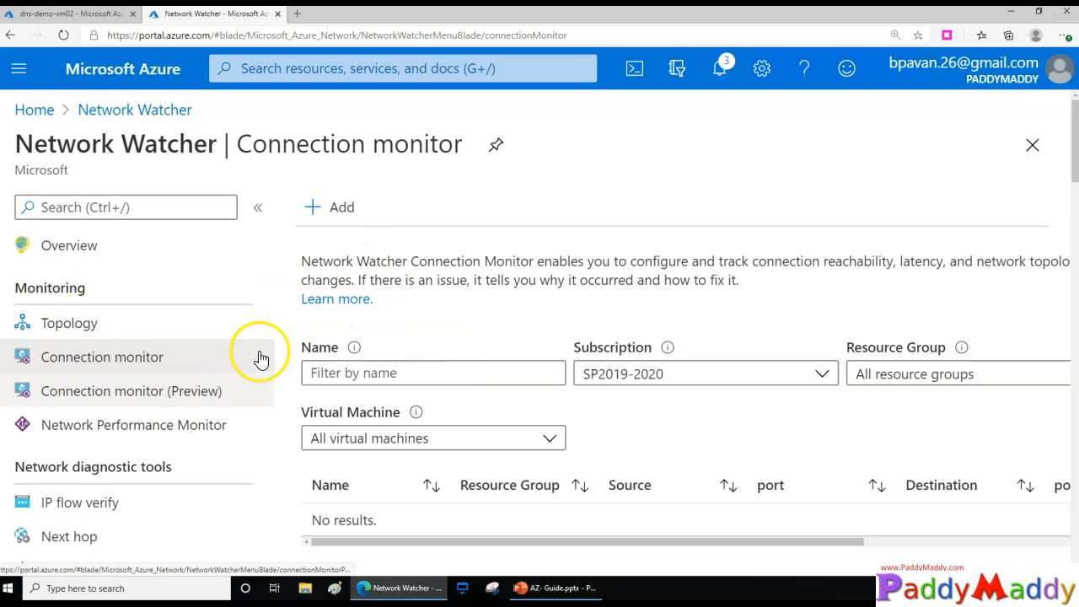
click(329, 211)
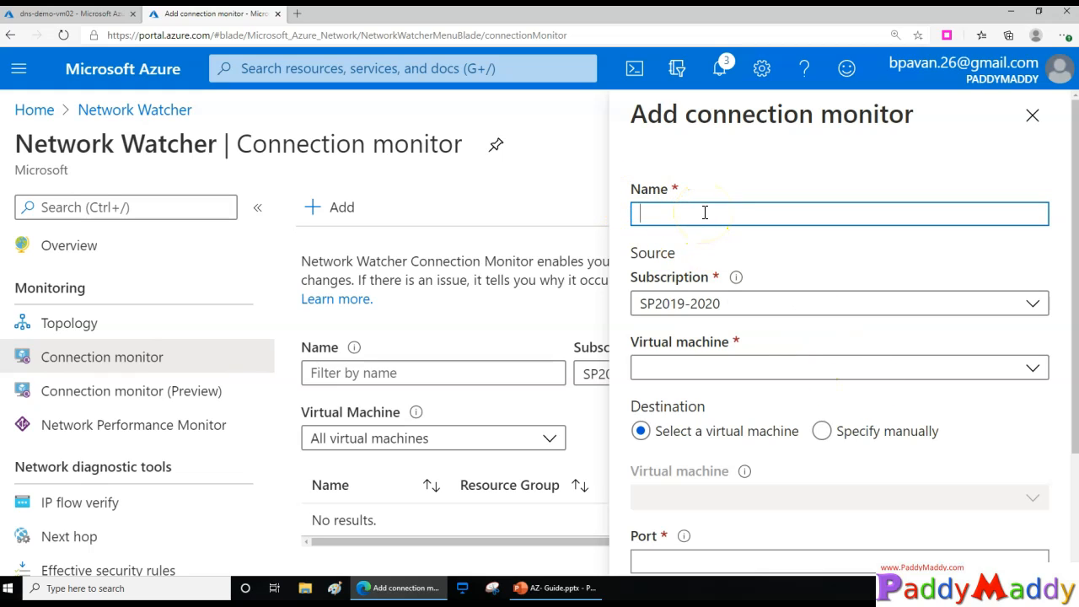
scroll(795, 438, down, 3)
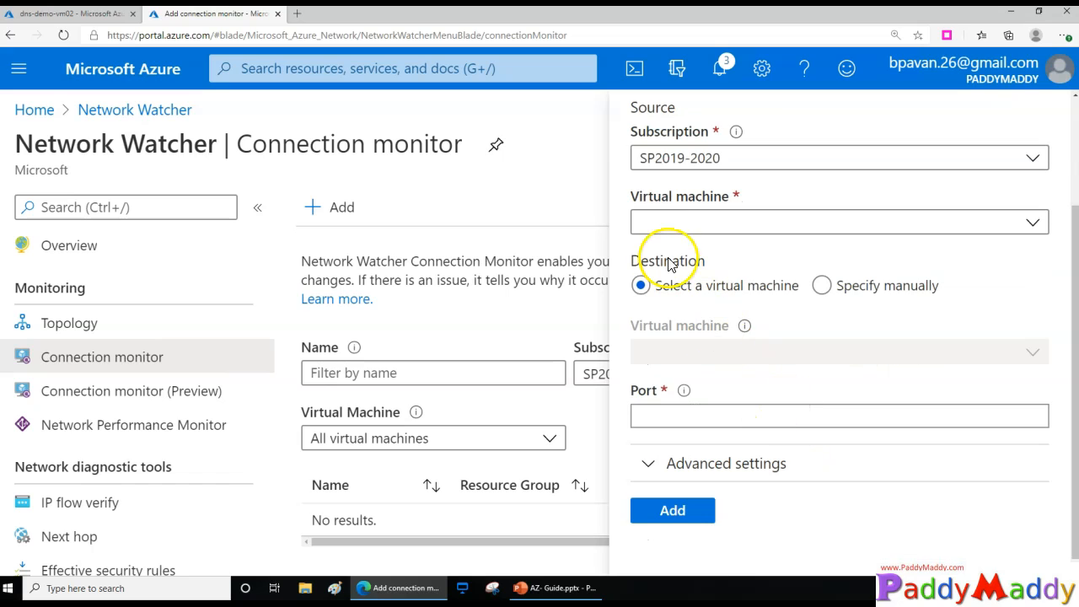
click(797, 225)
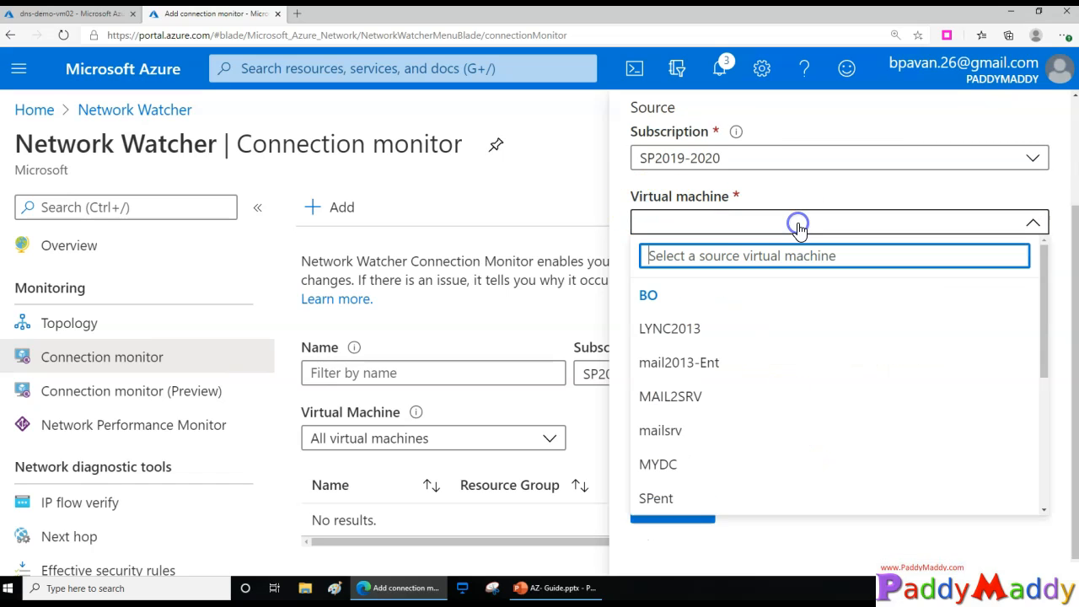
scroll(761, 481, down, 5)
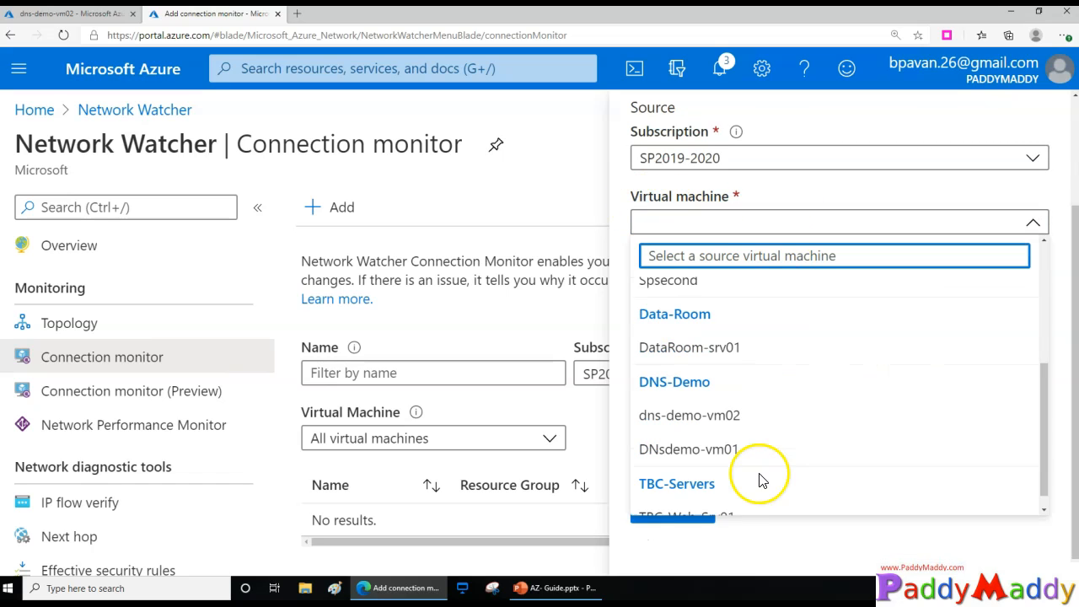
click(708, 452)
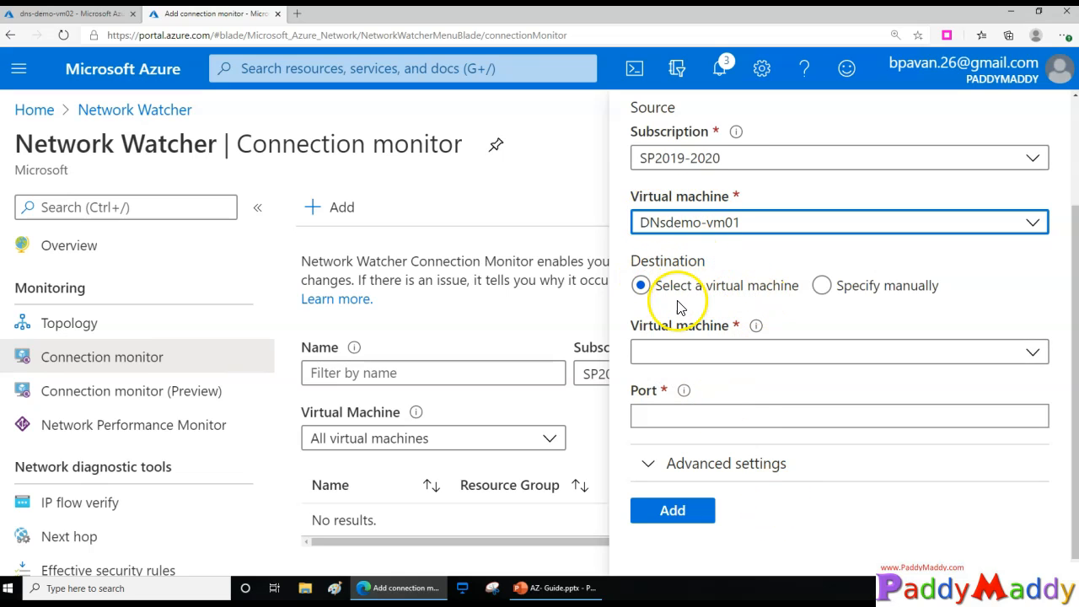
Set the connection monitor's destination to the virtual machine dns-demo-vm02 on port 3389
click(1034, 353)
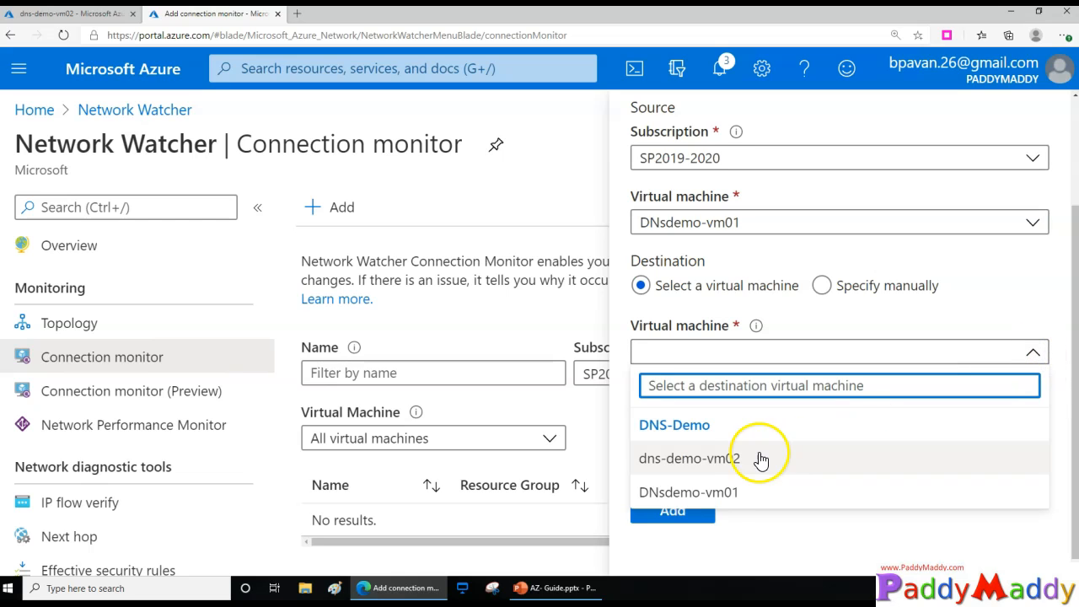
click(725, 500)
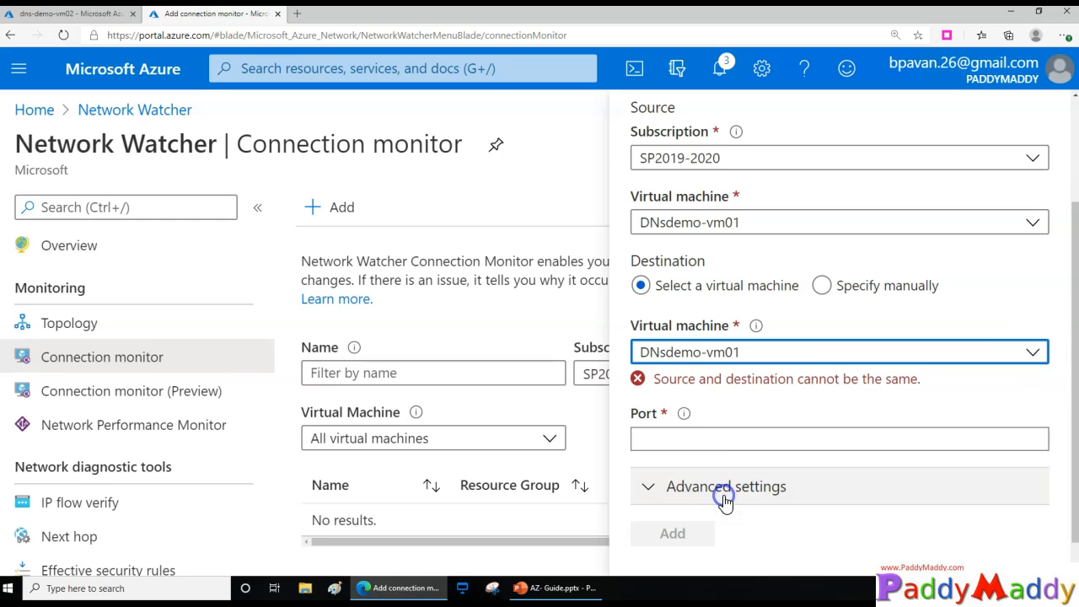
click(743, 360)
click(730, 245)
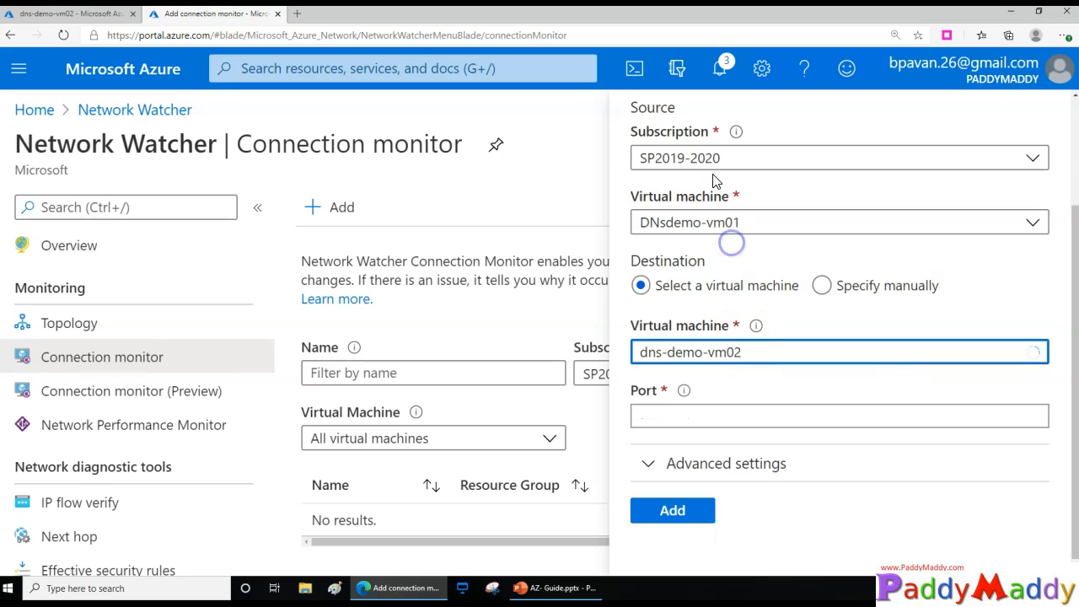
click(742, 225)
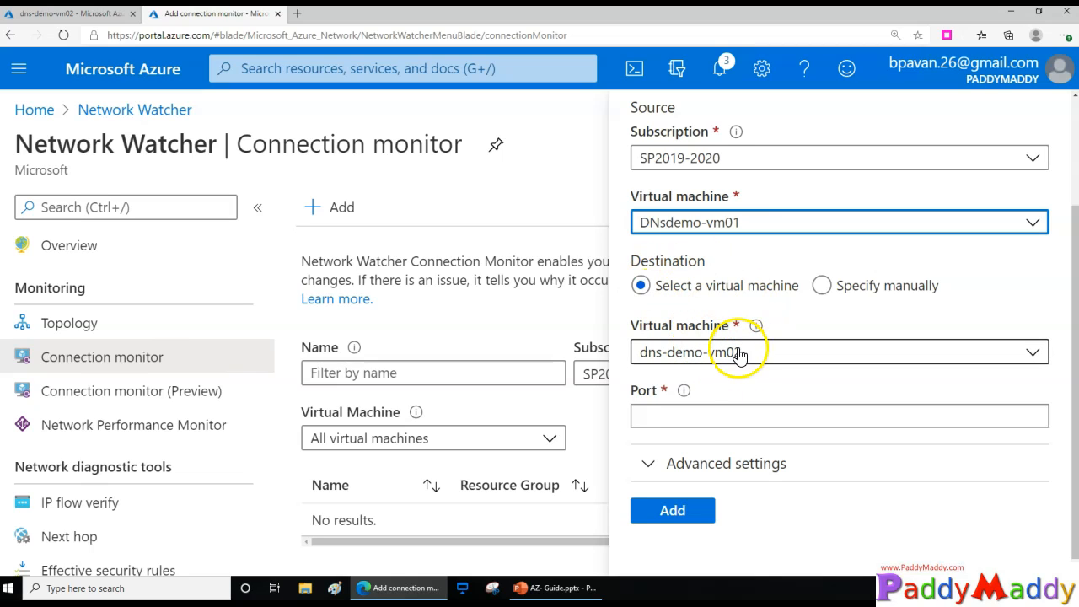
click(764, 415)
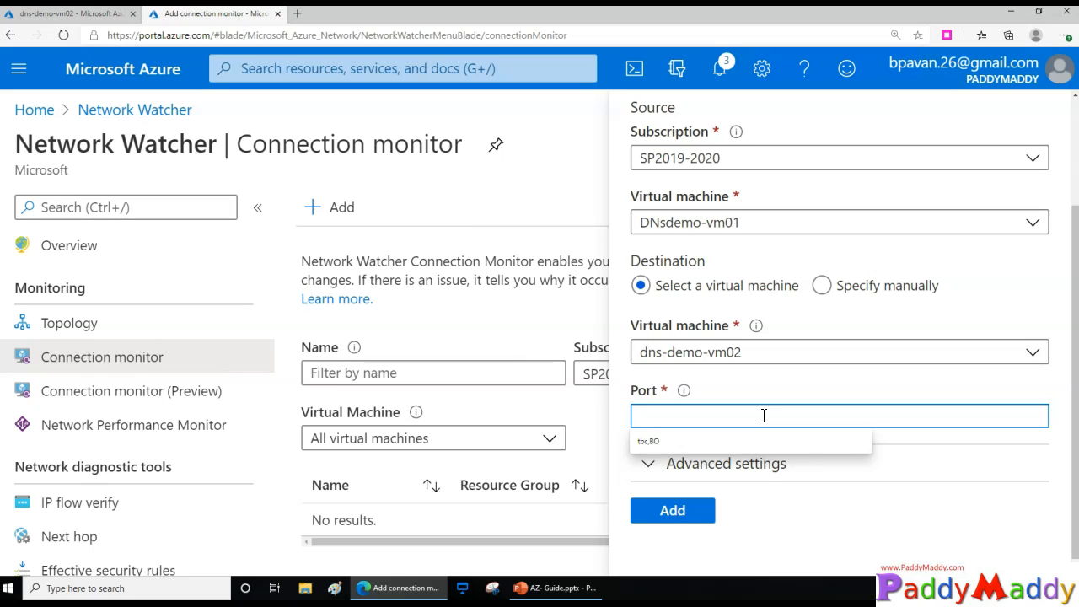
text(44)
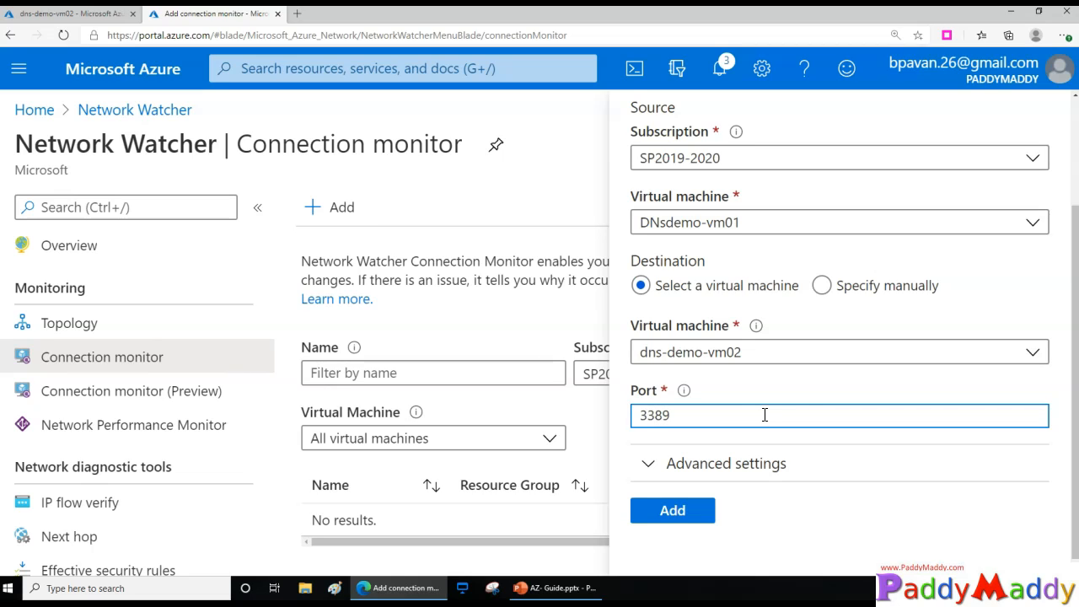
Review the connection monitor's advanced settings for source port and probing interval without entering values
click(725, 463)
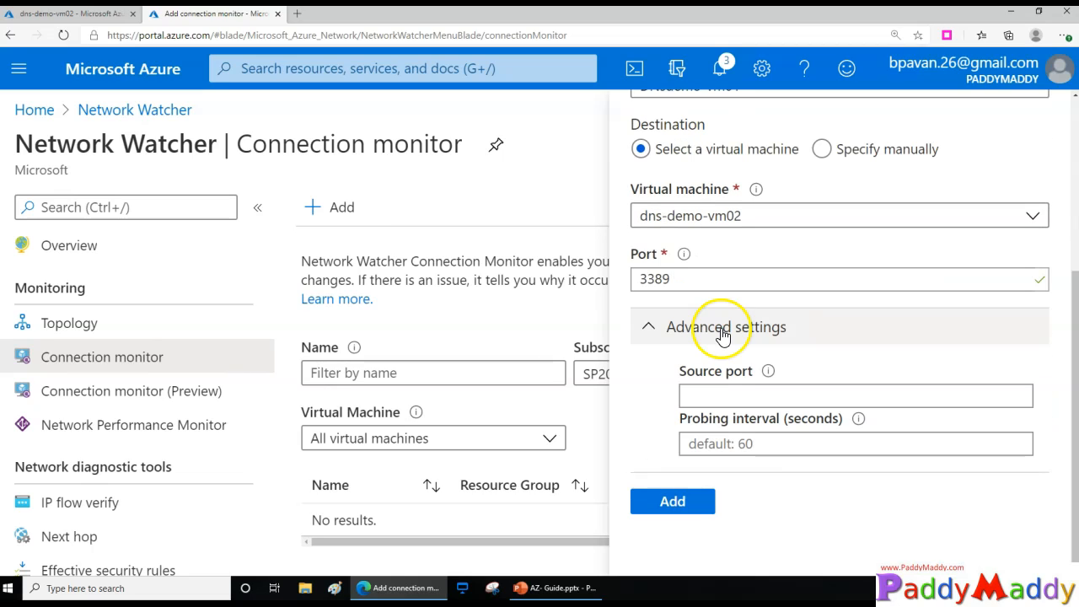
click(747, 396)
mouse_move(768, 380)
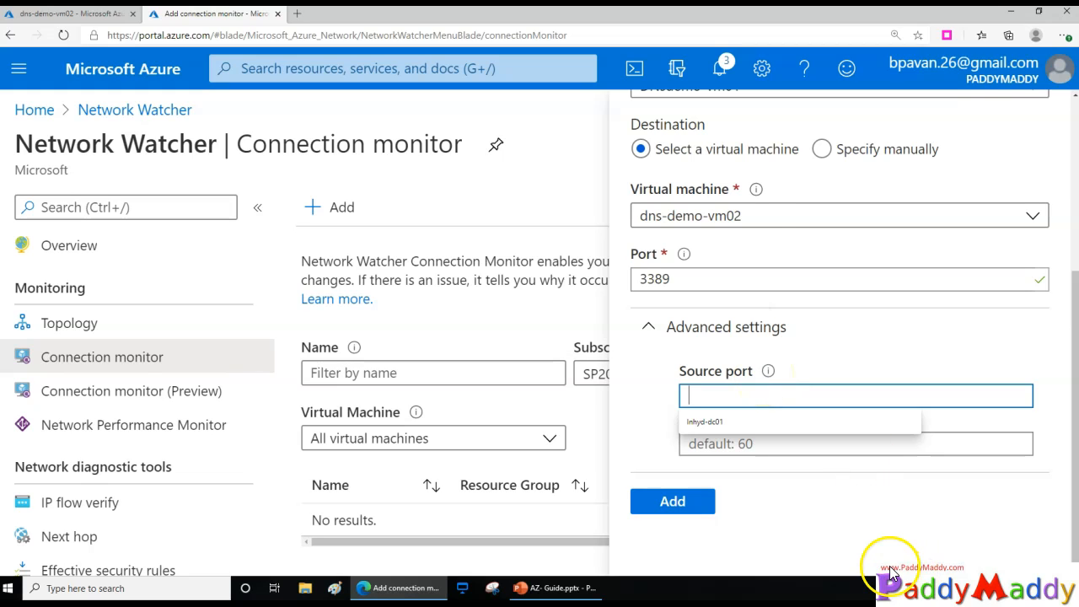
click(855, 505)
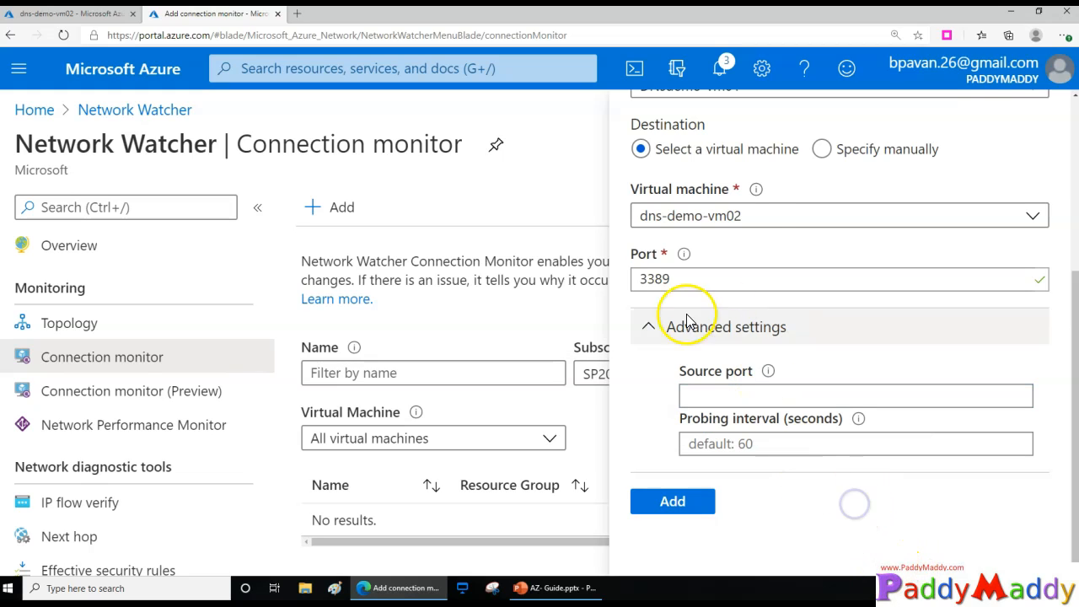
click(751, 448)
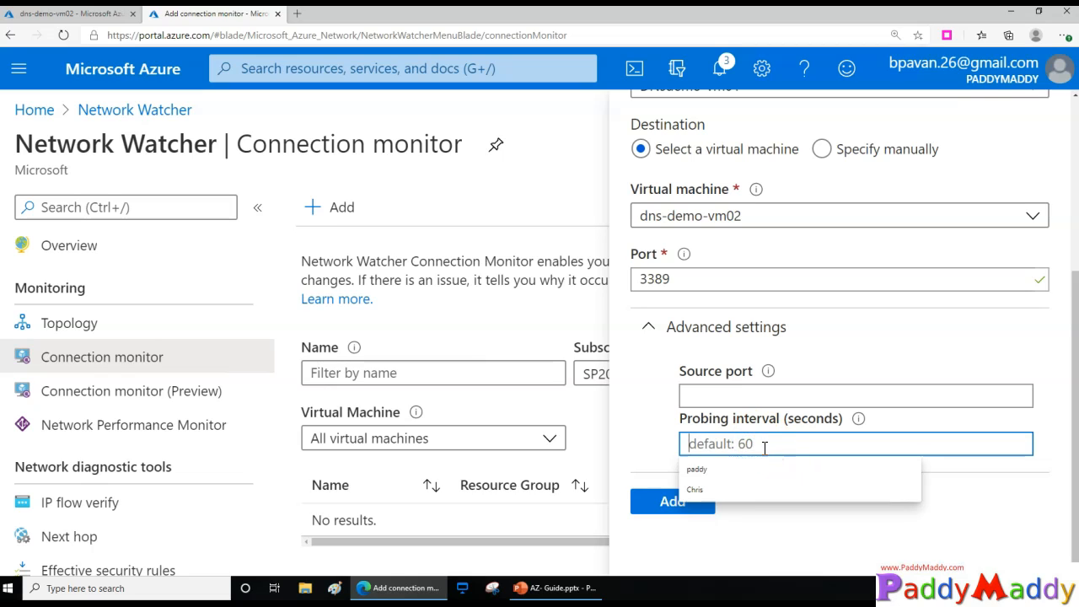
click(691, 328)
Name the connection monitor Vm01toVm02RDP-PortMonitoring and create it
scroll(826, 470, up, 2)
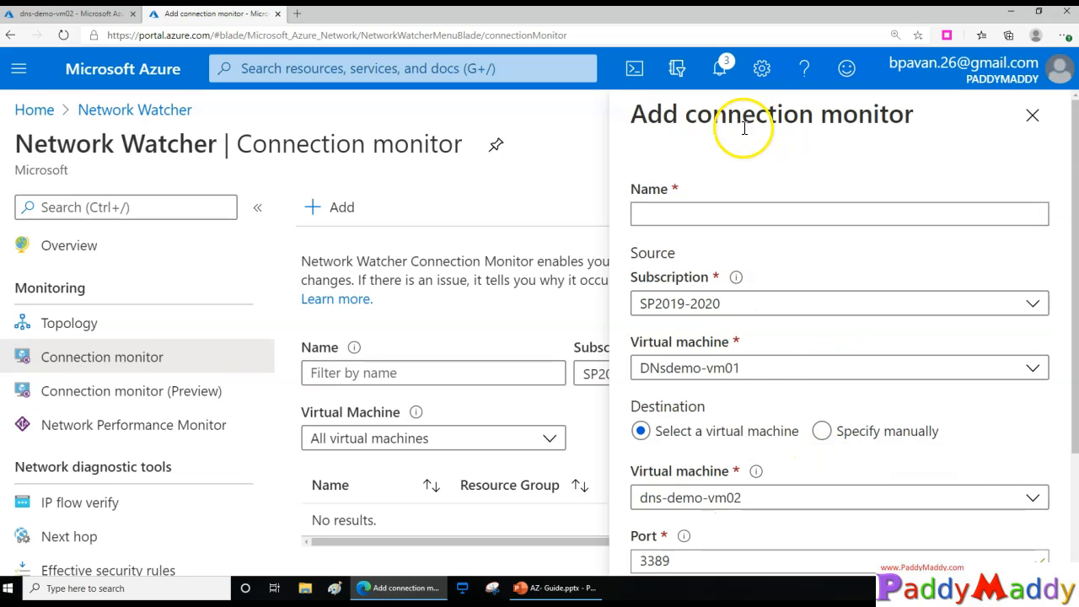
click(725, 212)
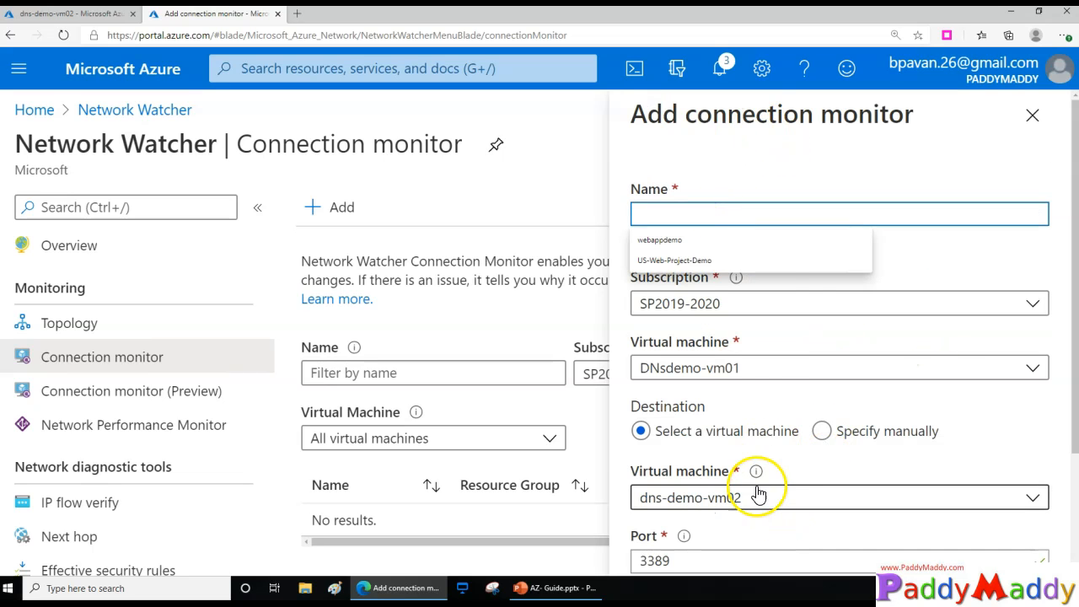
scroll(763, 497, down, 2)
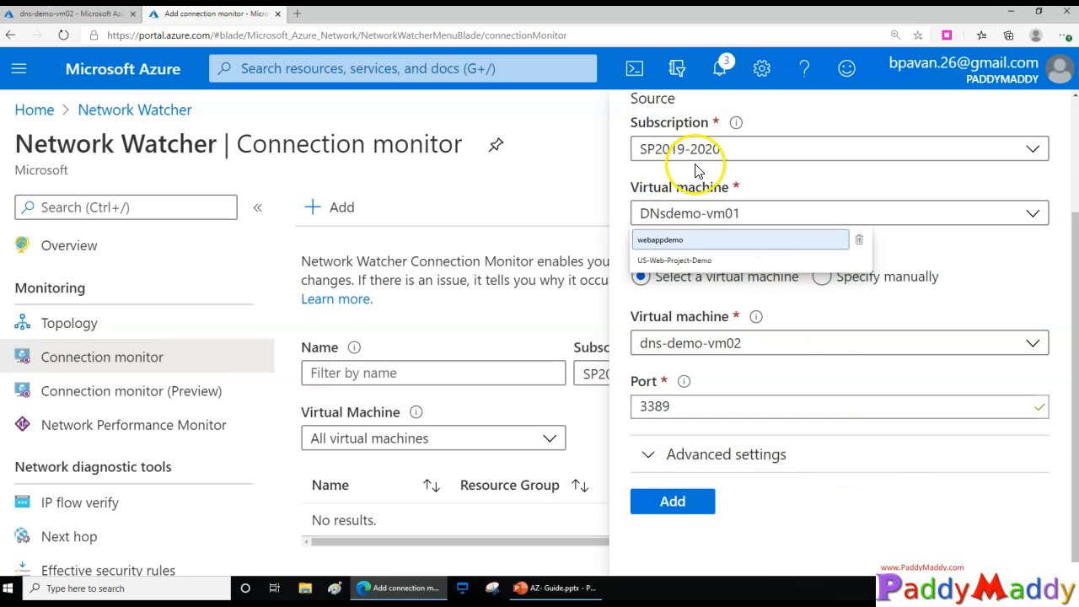
scroll(843, 468, up, 2)
click(665, 210)
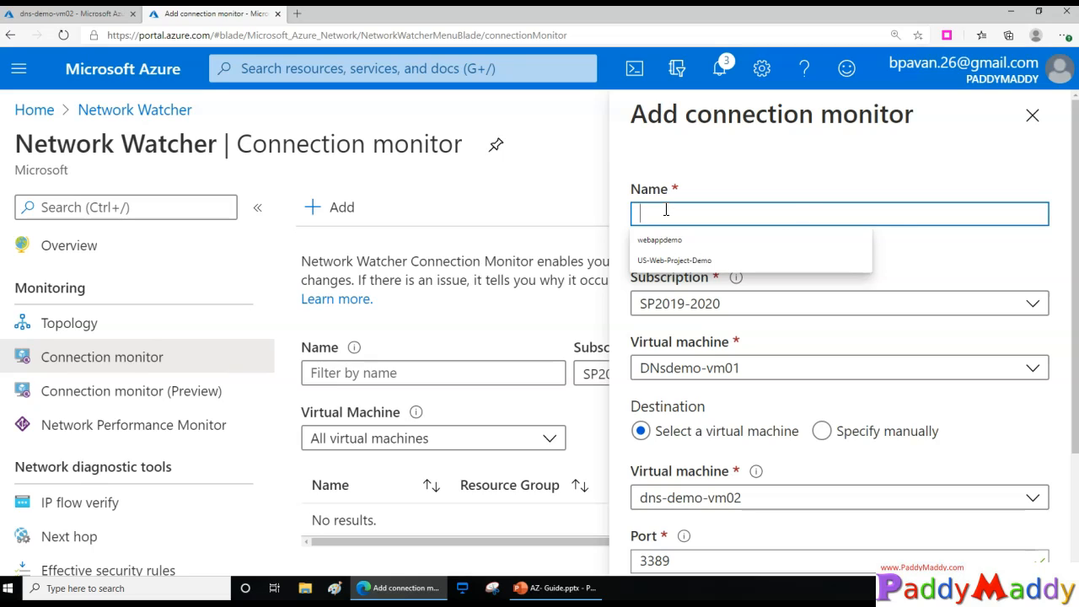
text(Vm01toVm02RDP-PortMonitoring)
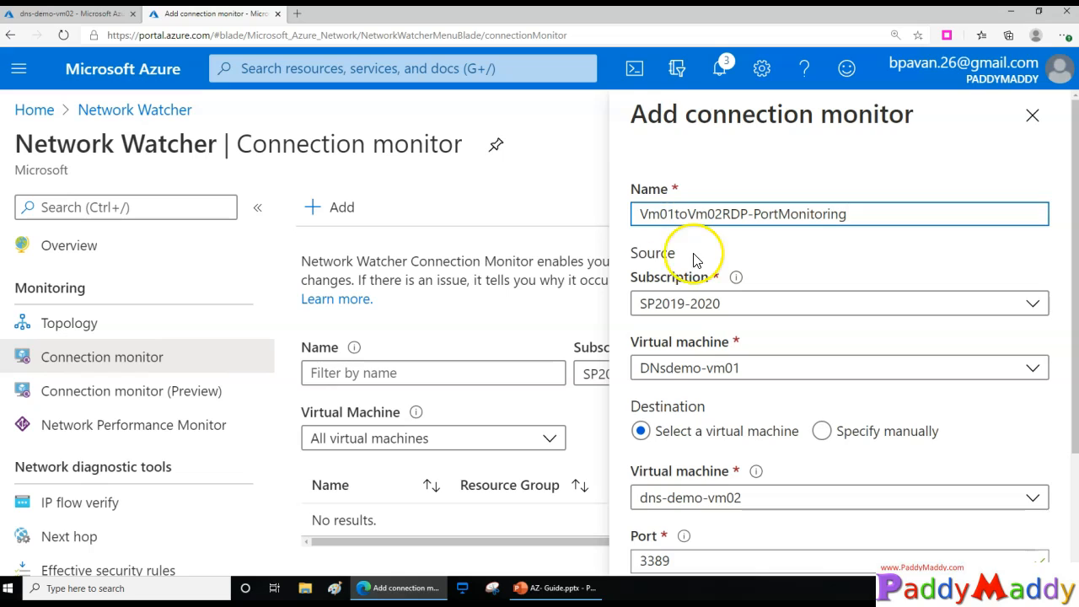
scroll(694, 261, down, 2)
click(696, 499)
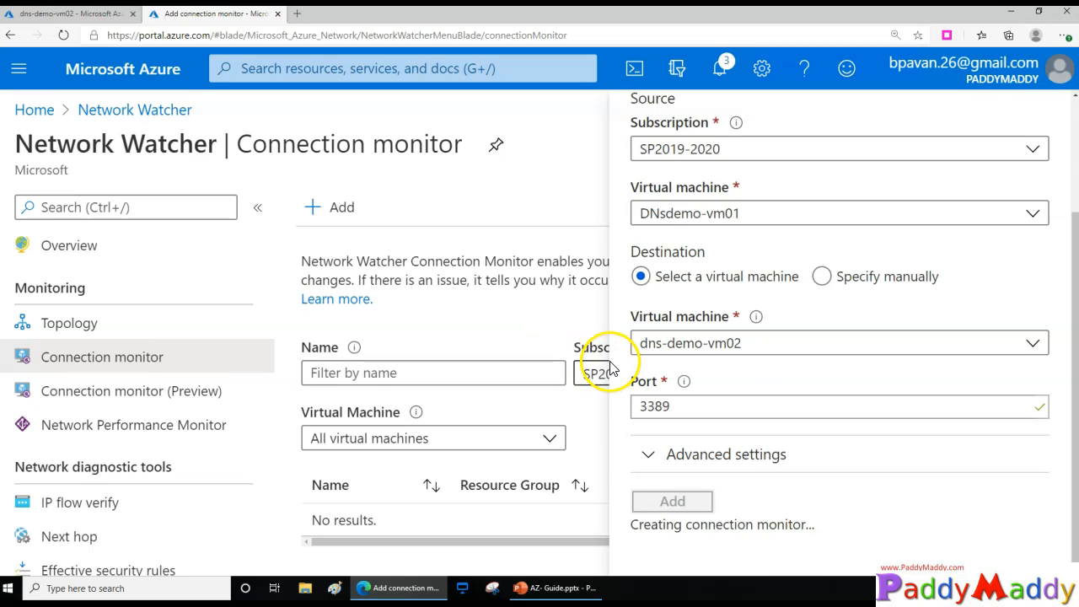
Examine the new monitor's entry in the connection monitor list, including its source, destination, port, status and interval
scroll(573, 494, down, 1)
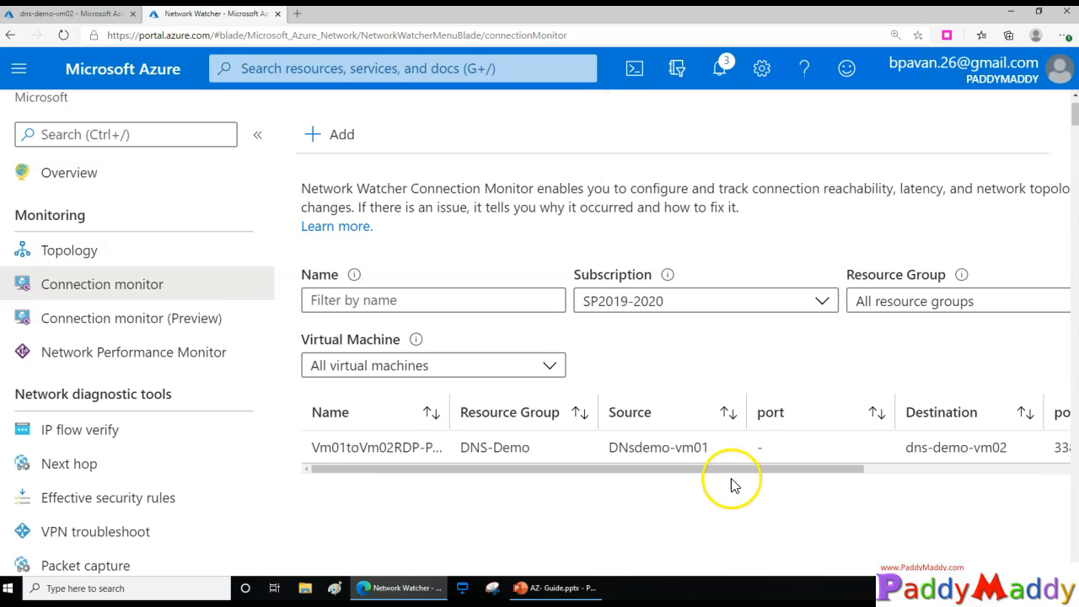
drag(716, 469, 987, 536)
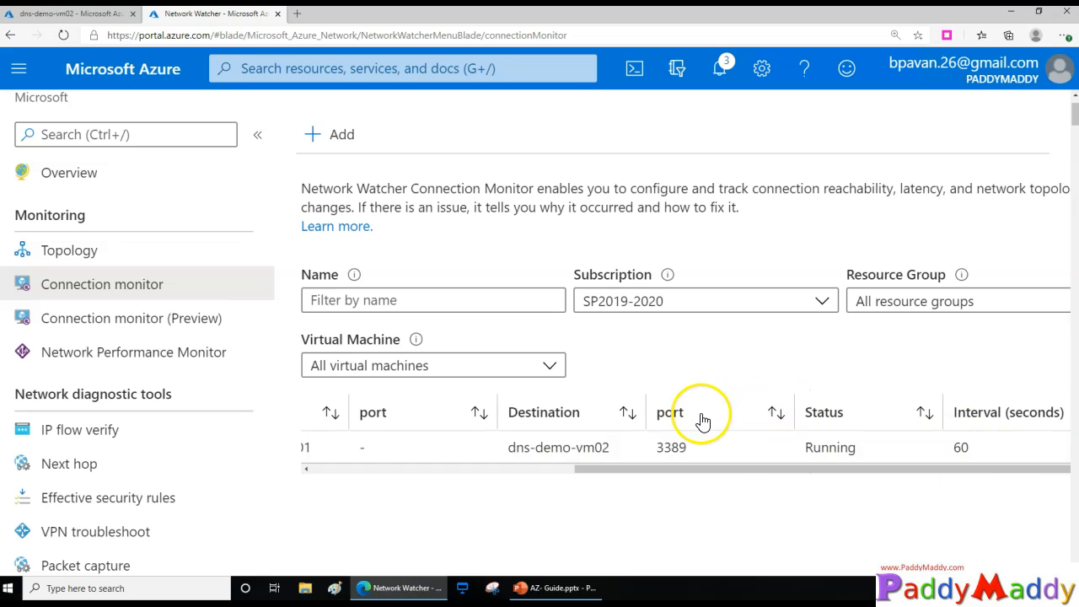
drag(715, 469, 366, 346)
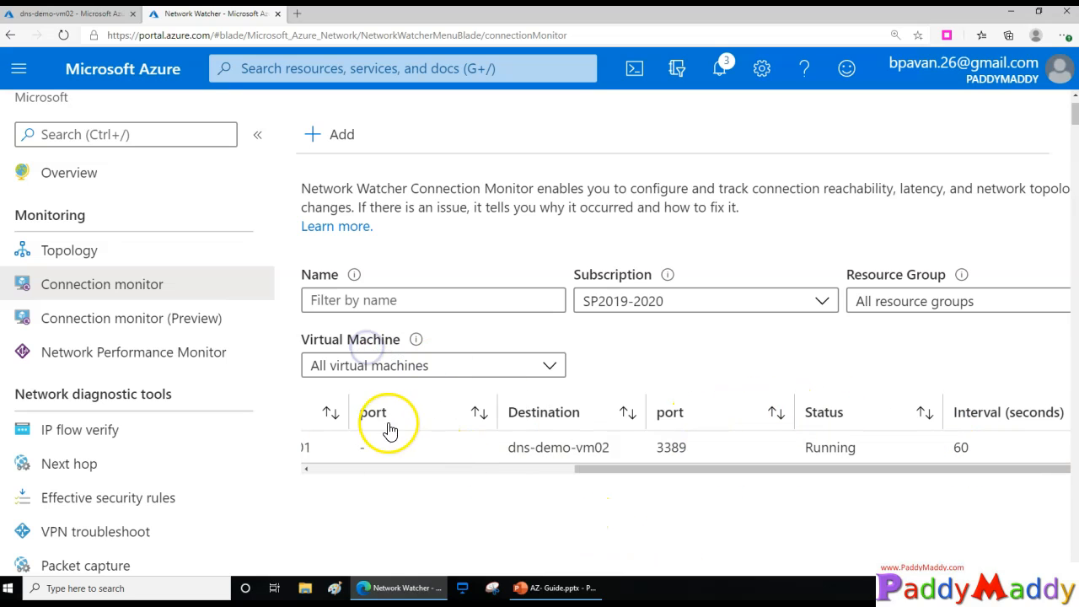
click(343, 474)
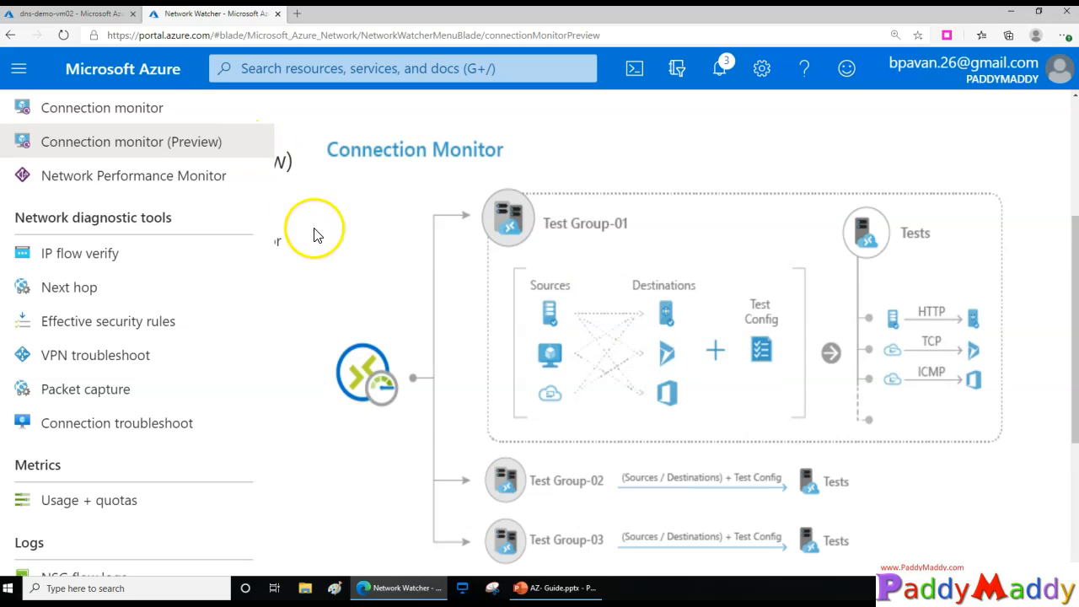
Examine the Connection monitor (Preview) page and its diagram of test groups, sources, destinations and tests
scroll(147, 272, up, 3)
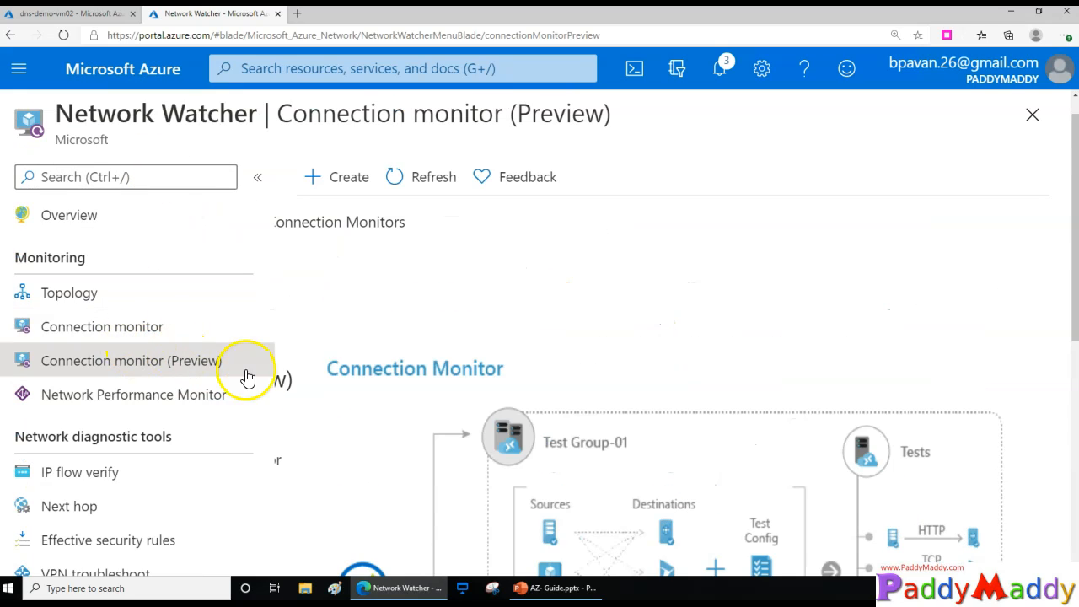
scroll(248, 373, down, 3)
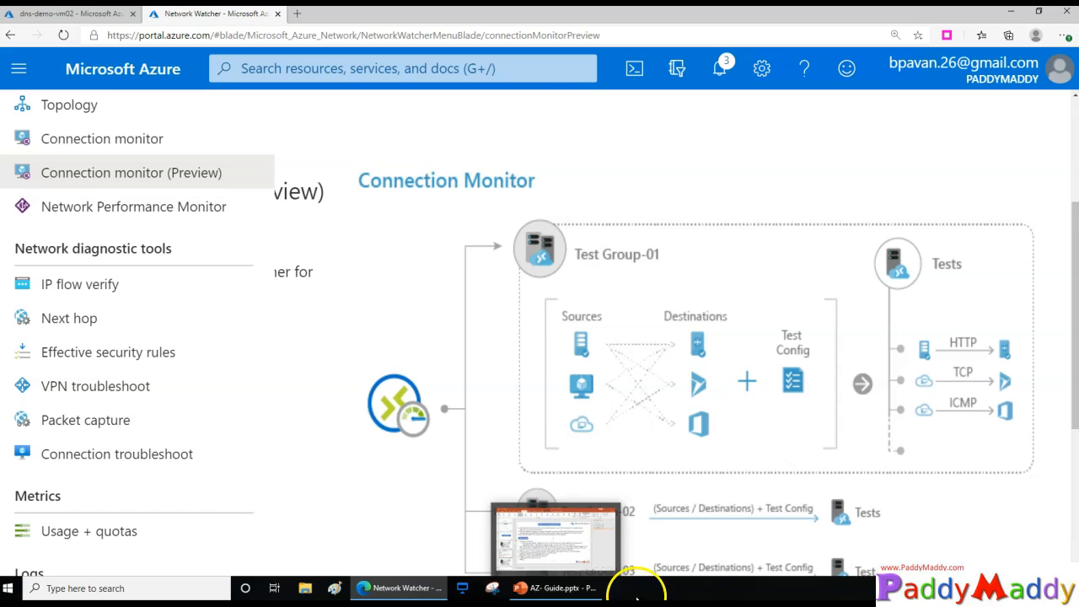
Read the descriptions of test groups and tests below the Connection monitor (Preview) diagram
scroll(627, 494, down, 2)
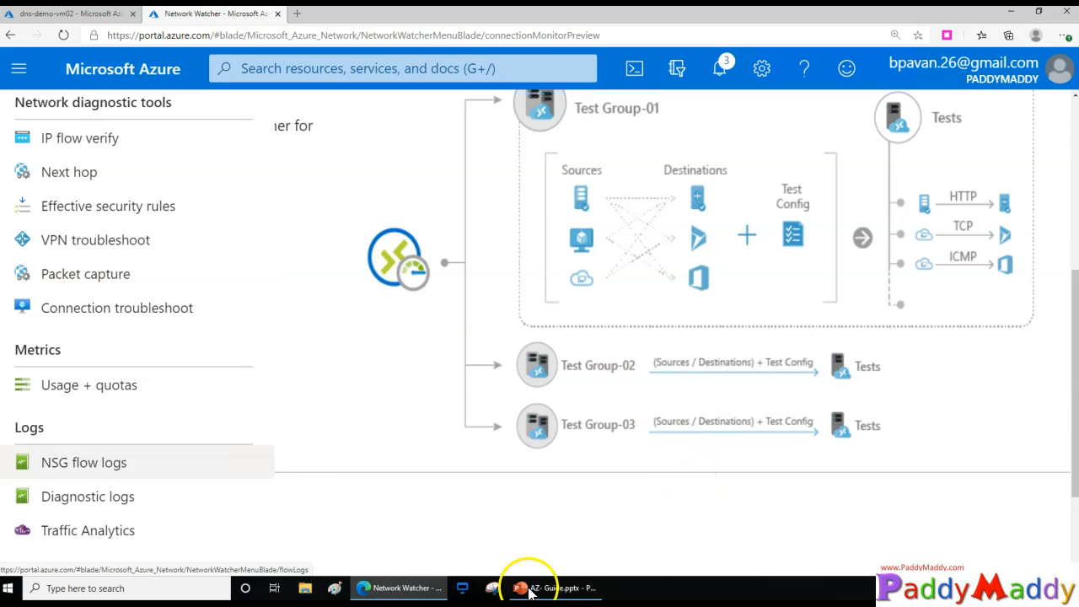
scroll(649, 385, up, 2)
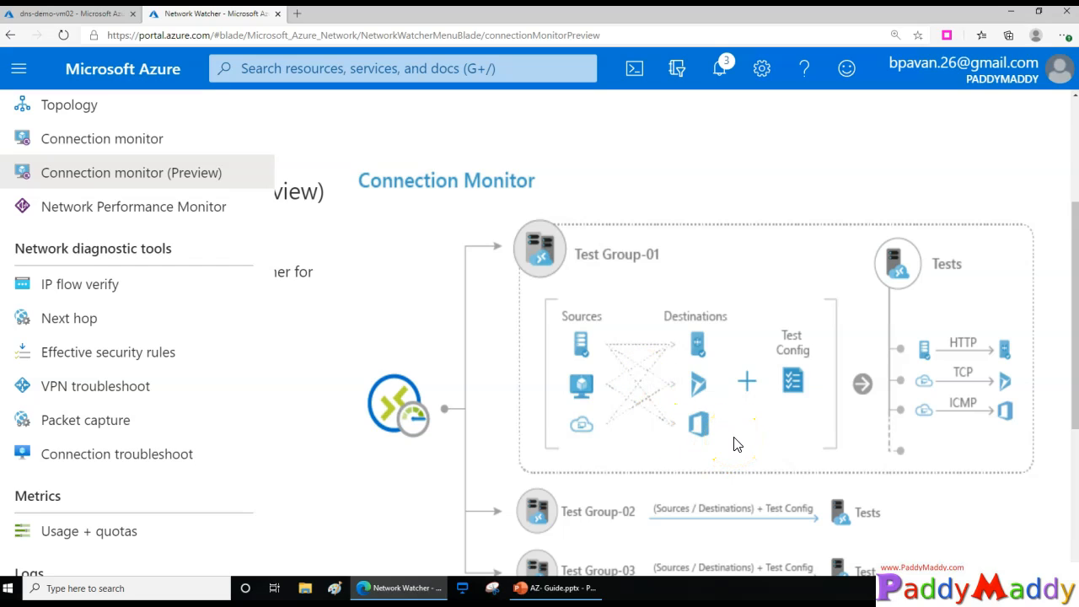
scroll(732, 445, down, 3)
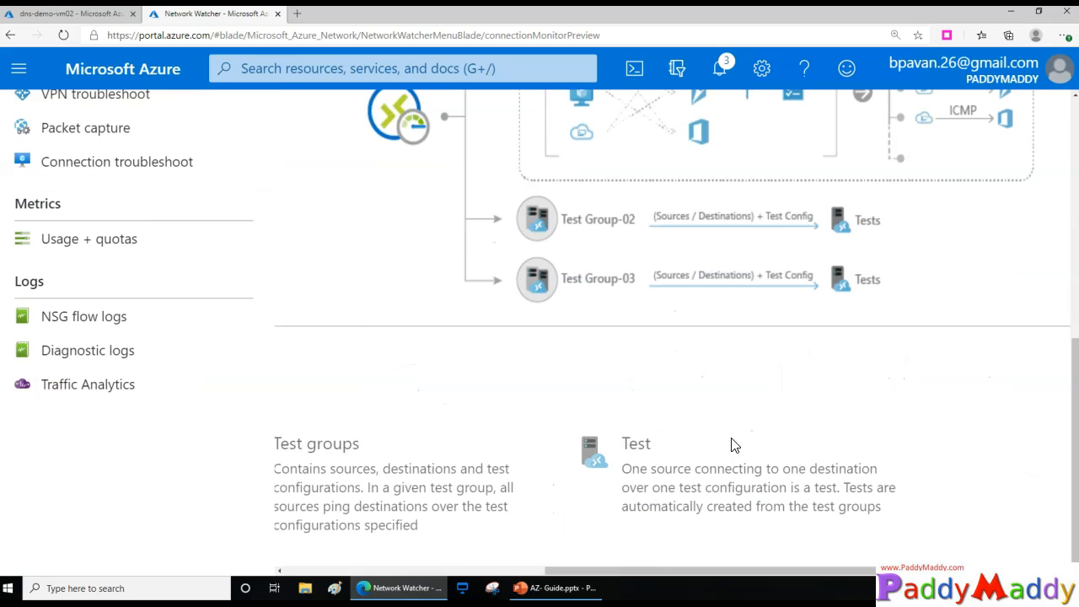
scroll(666, 506, down, 1)
scroll(701, 304, up, 3)
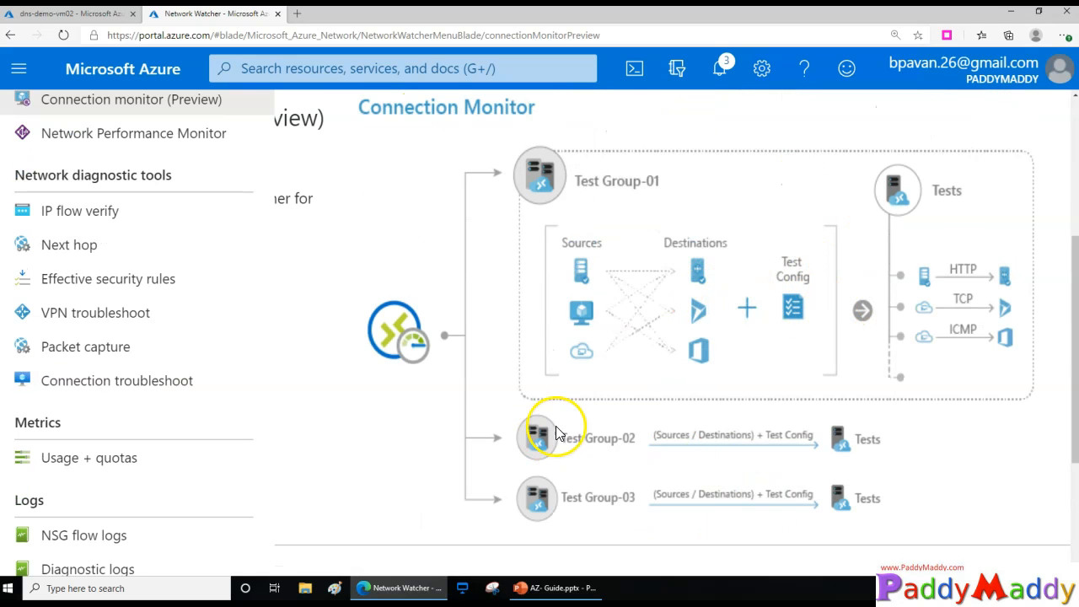
scroll(532, 357, up, 3)
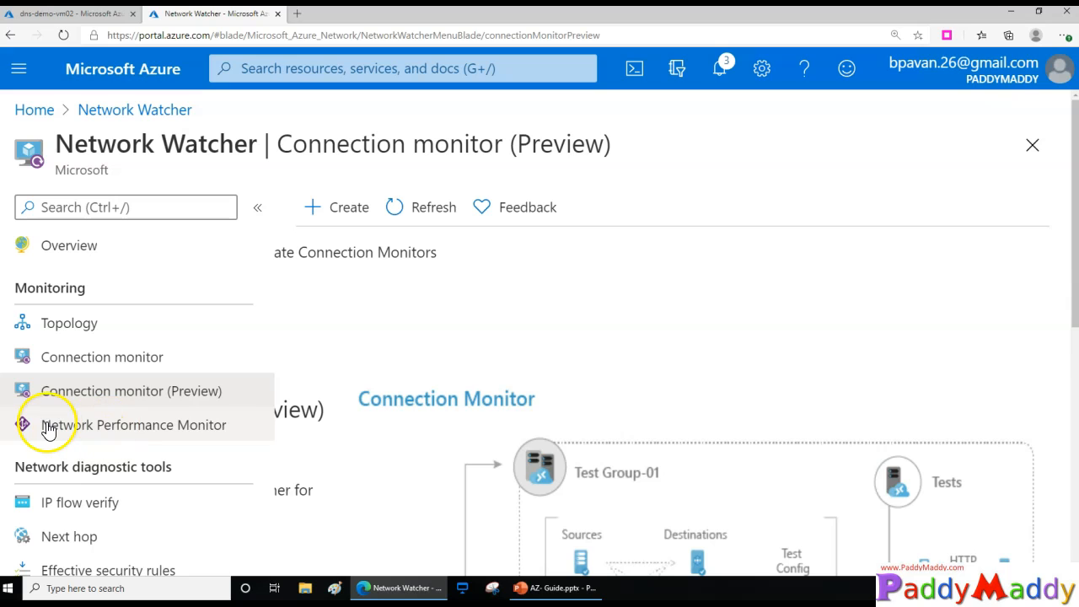
Open Network Performance Monitor in Network Watcher and review its introduction and workspace list
click(197, 437)
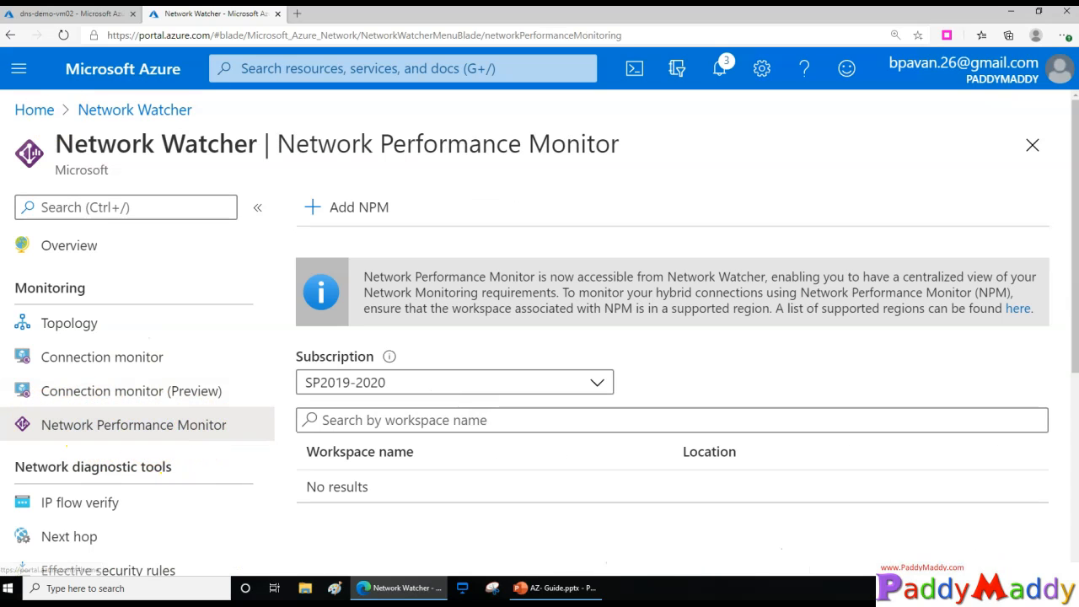
drag(56, 144, 622, 150)
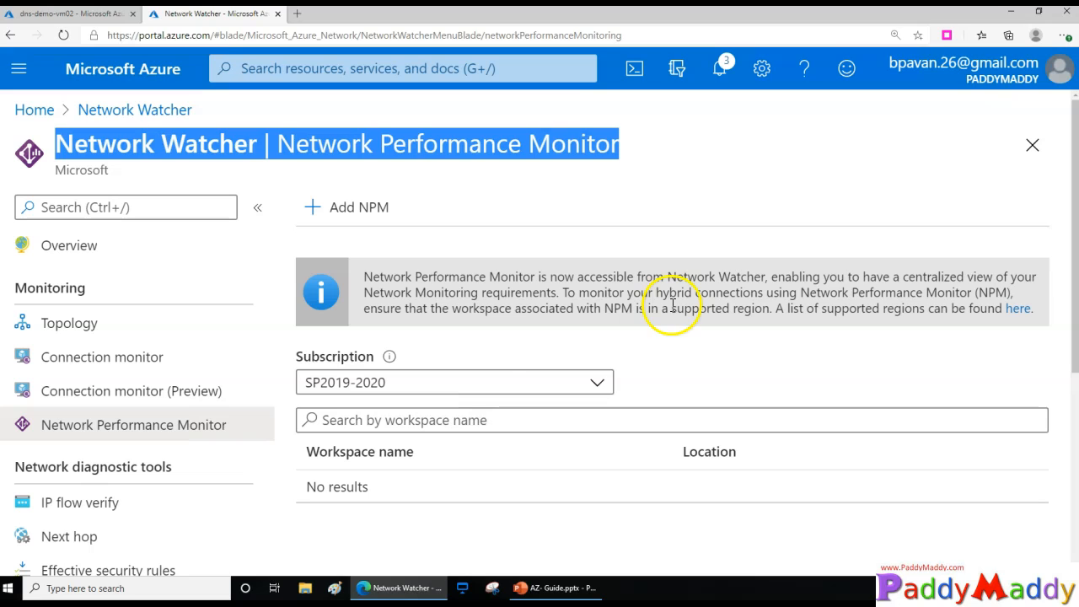
click(523, 310)
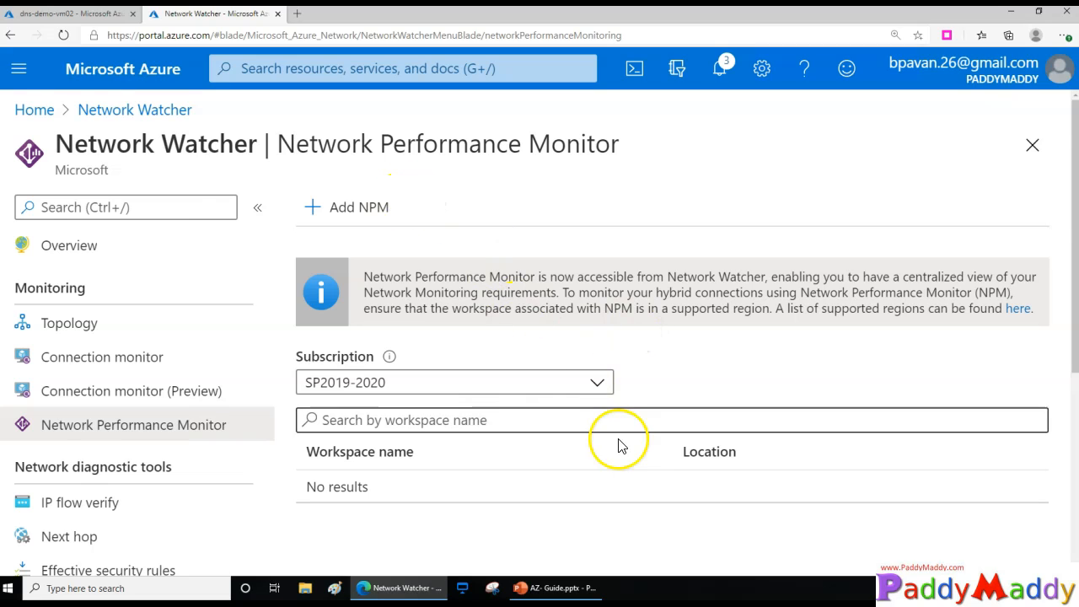
Check the Log Analytics workspace requirement for adding an NPM solution, and return to Network Watcher without creating one
scroll(616, 446, down, 1)
click(309, 137)
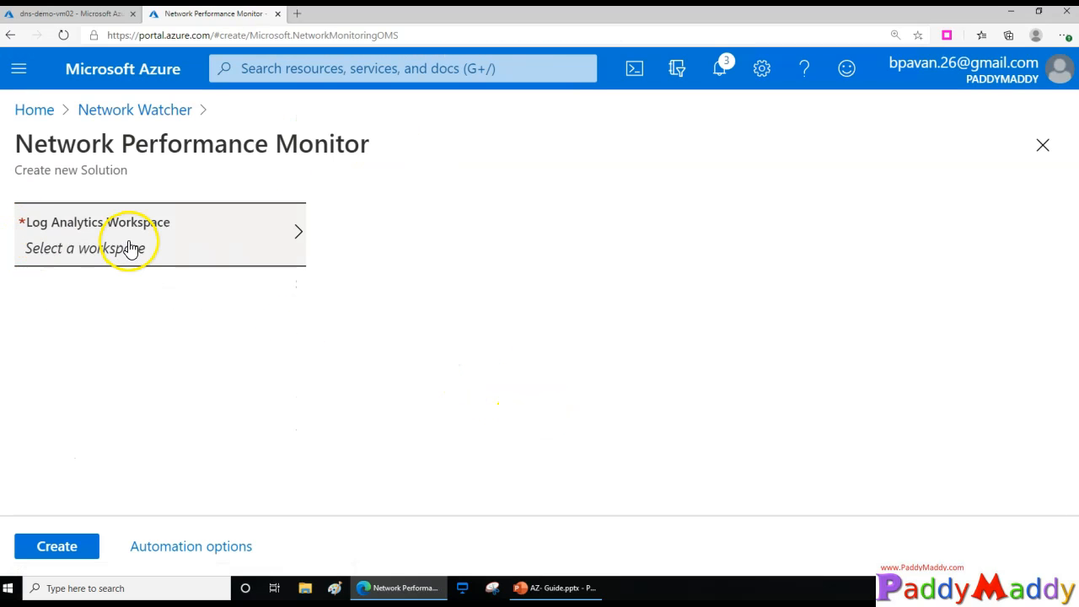
click(131, 250)
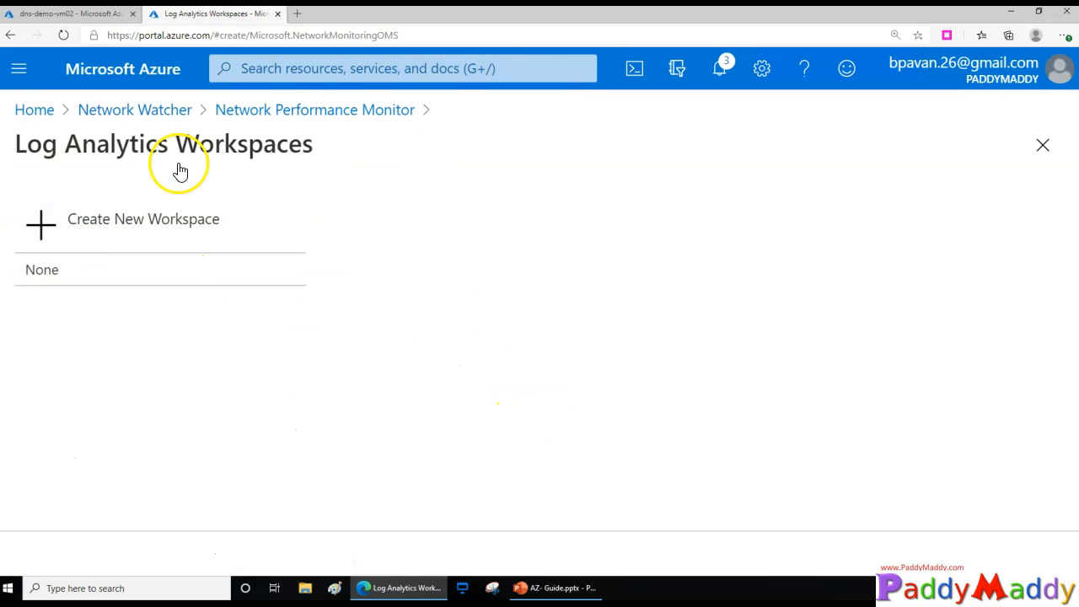
click(322, 115)
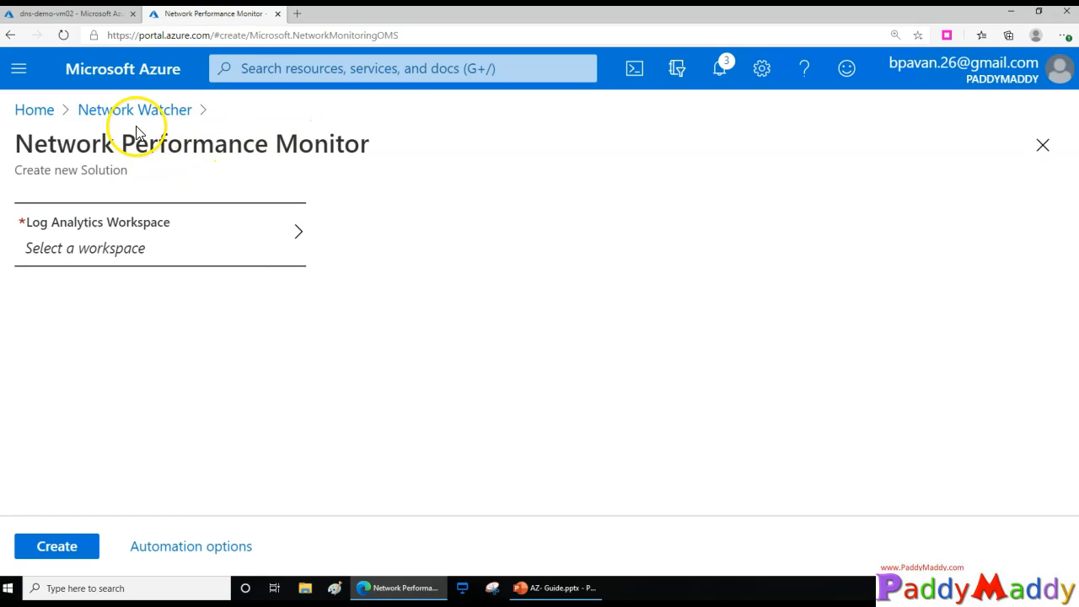
click(135, 114)
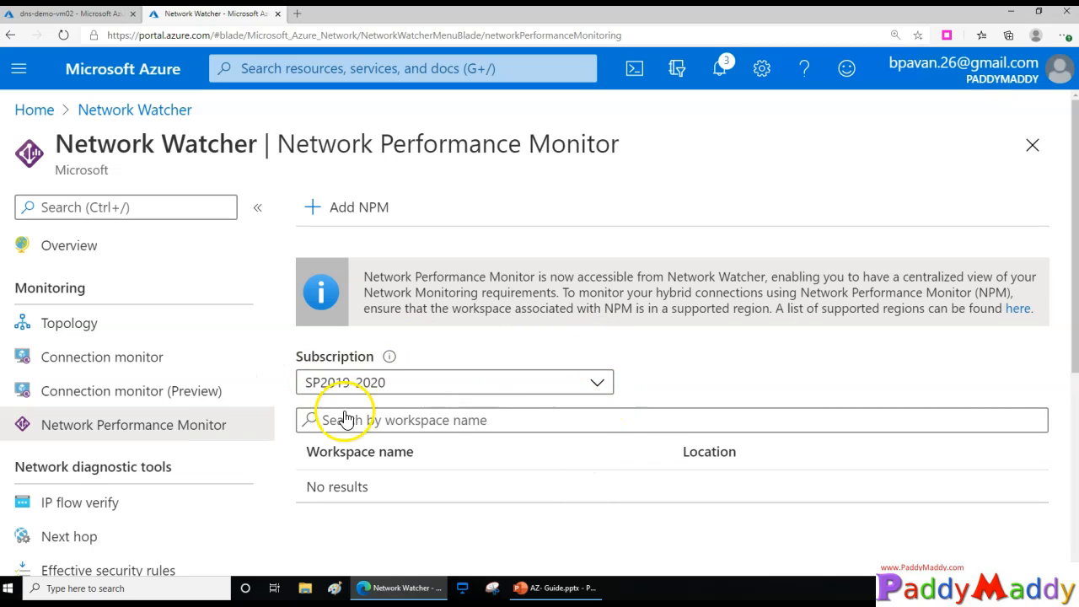
Open the details of the connection monitor that checks port 3389 from DNsdemo-vm01 to dns-demo-vm02
click(105, 358)
scroll(614, 475, down, 2)
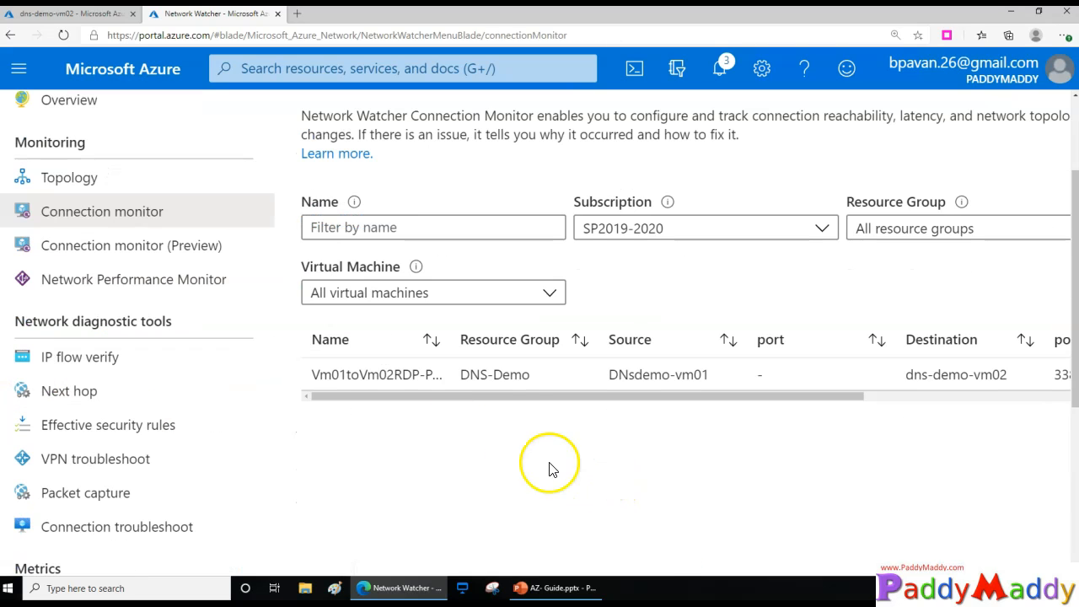
drag(470, 397, 884, 419)
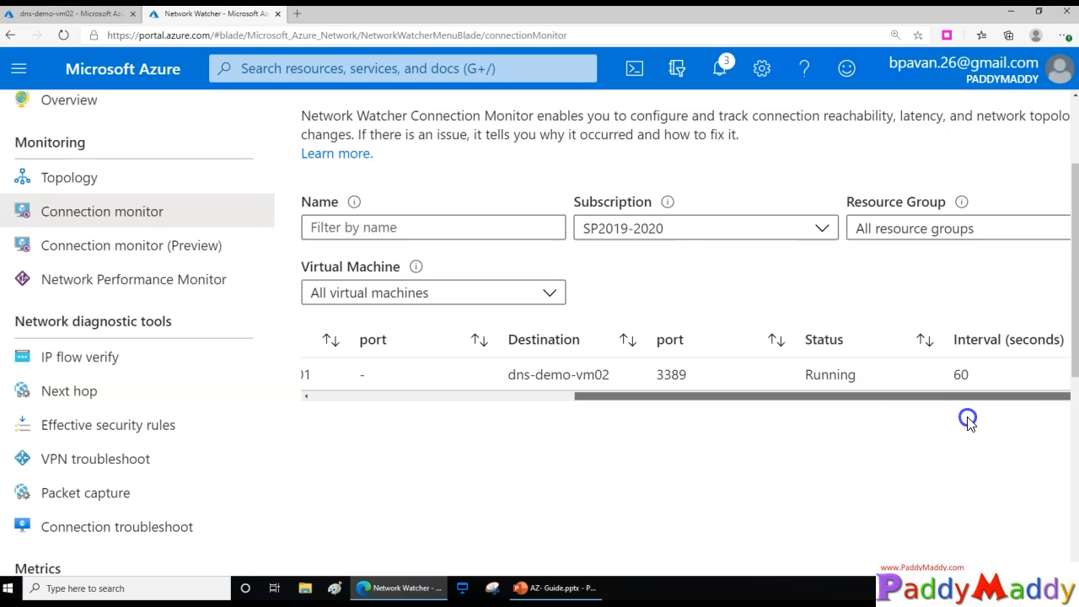
click(631, 379)
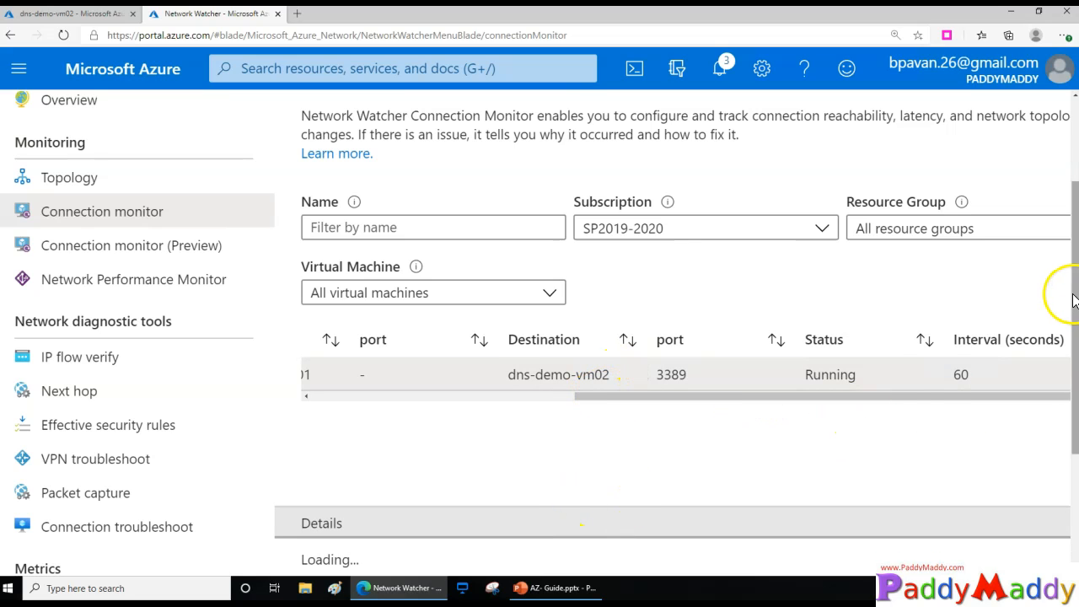
drag(1074, 289, 1074, 451)
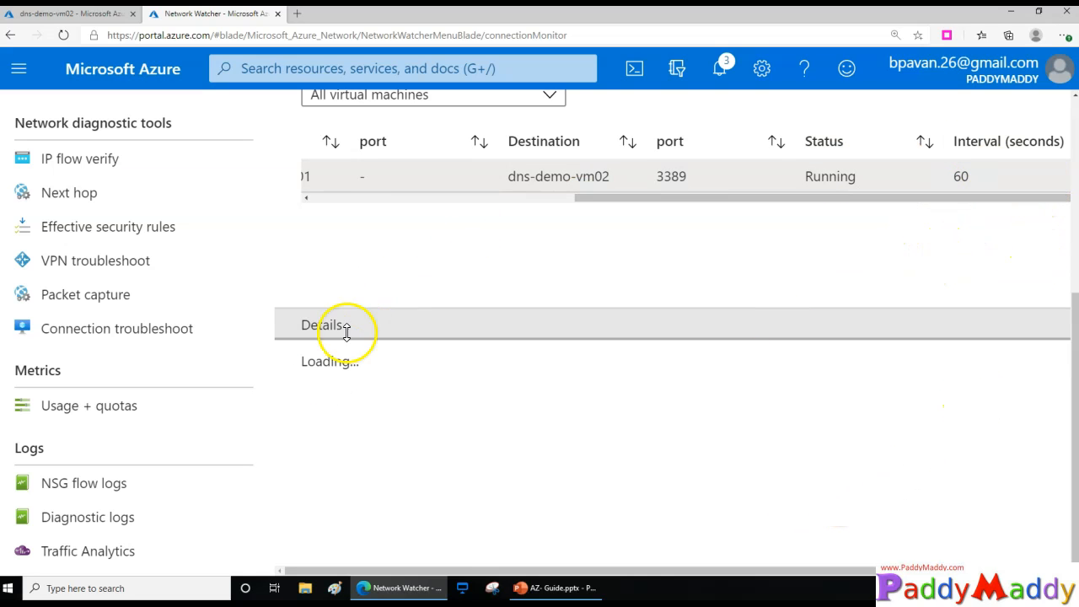
Examine the connection monitor's details, focusing on its reachability status
scroll(749, 425, down, 3)
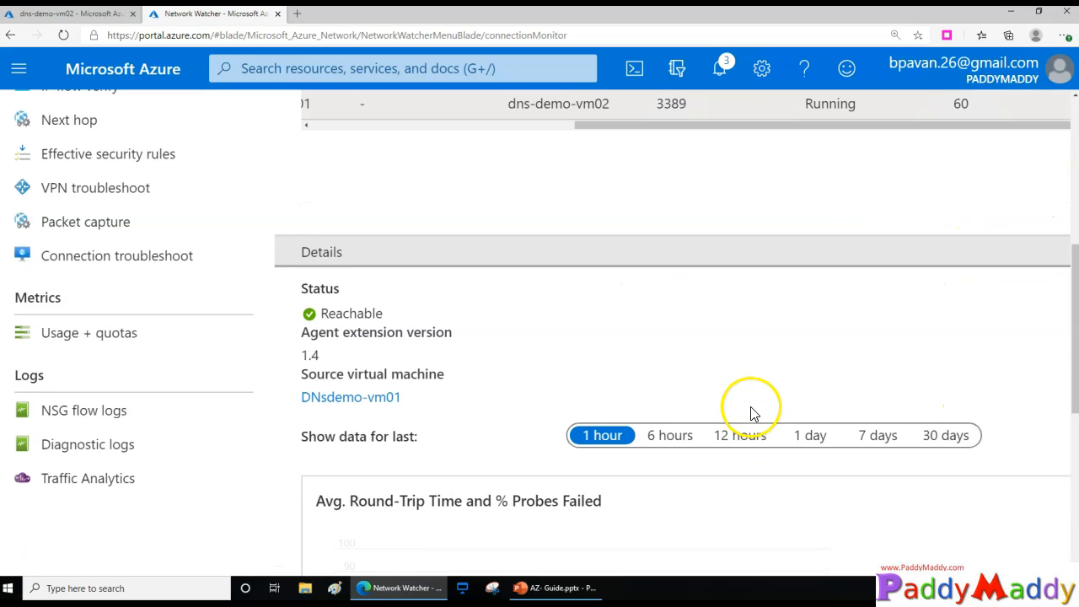
scroll(621, 341, down, 3)
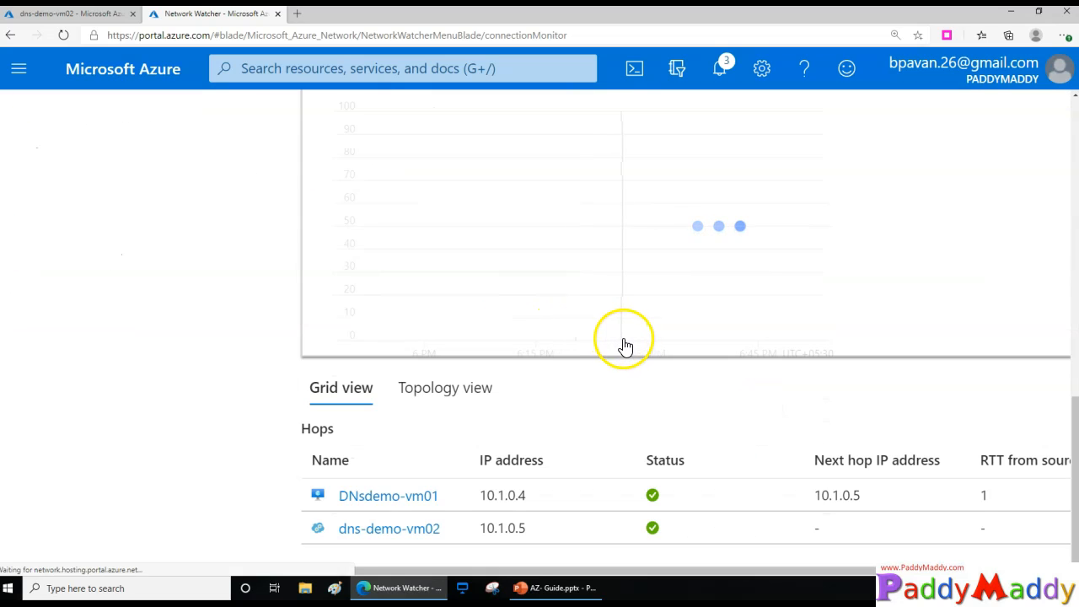
scroll(670, 435, up, 6)
scroll(469, 366, up, 1)
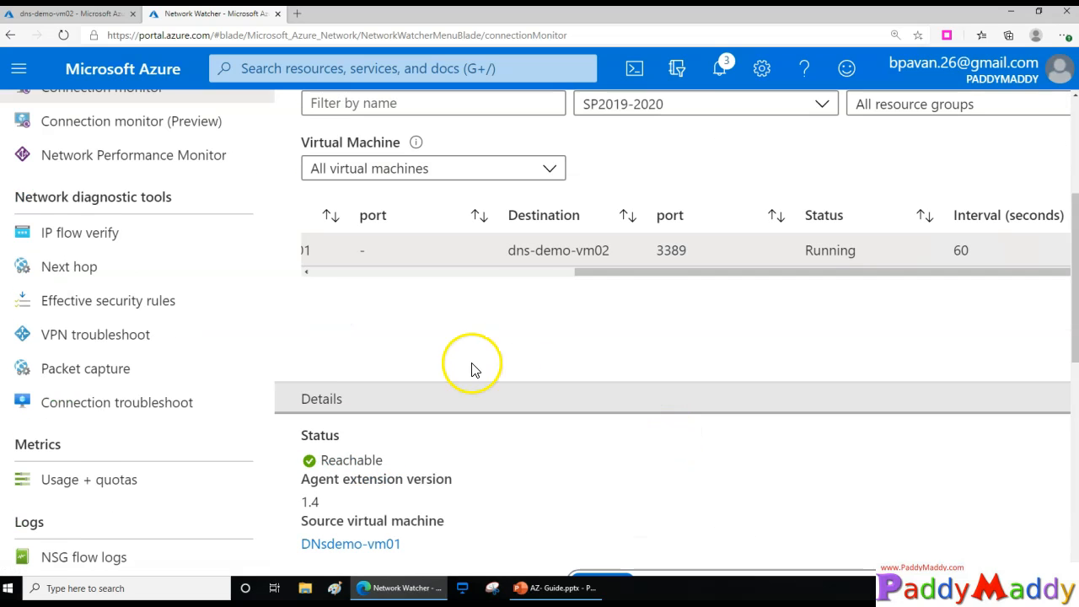
scroll(380, 424, down, 1)
drag(293, 380, 384, 377)
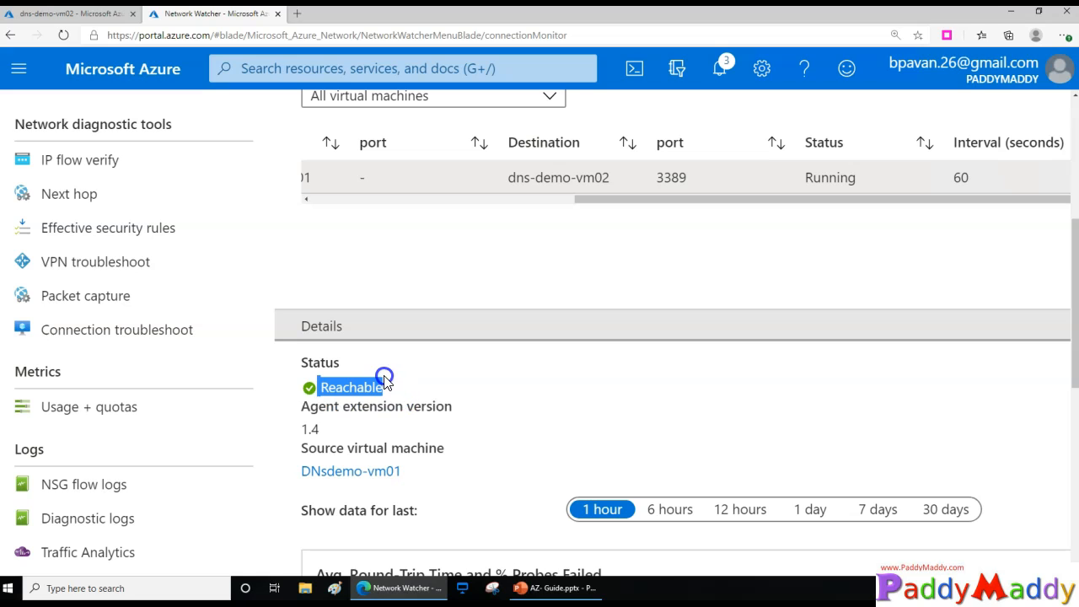
click(380, 420)
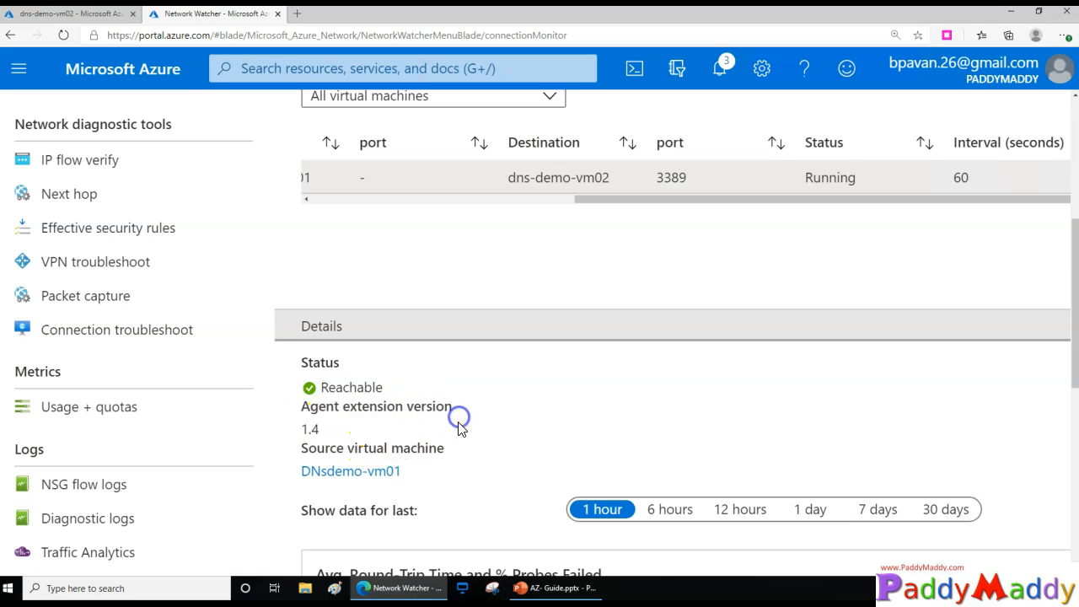
Review the monitor's agent extension version and its chart of average round-trip time and failed probes
scroll(400, 430, down, 3)
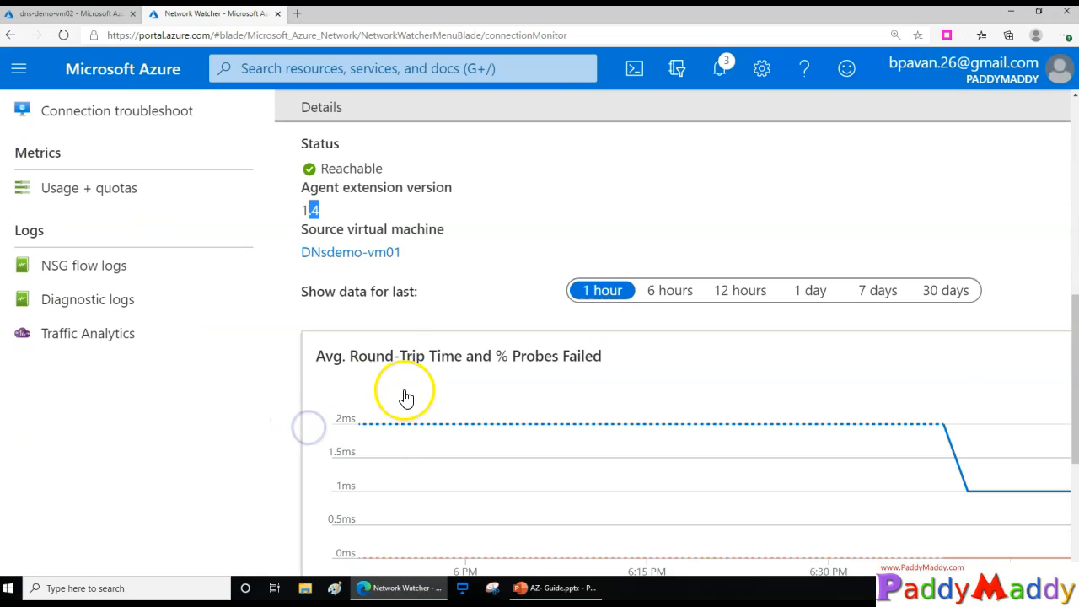
drag(342, 189, 448, 202)
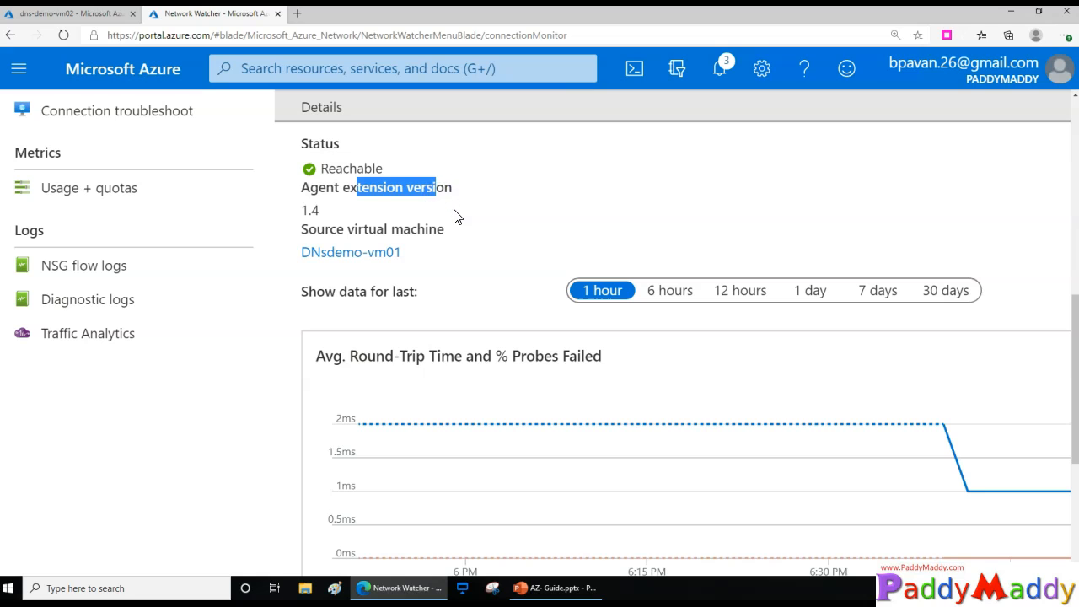
scroll(557, 295, down, 2)
scroll(403, 253, up, 4)
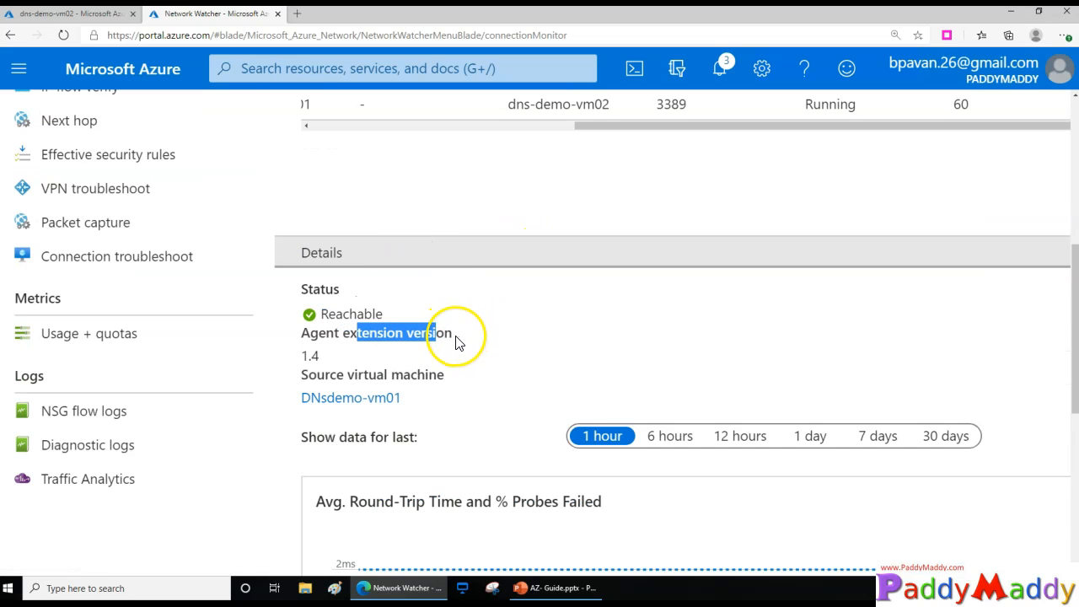
scroll(460, 345, up, 5)
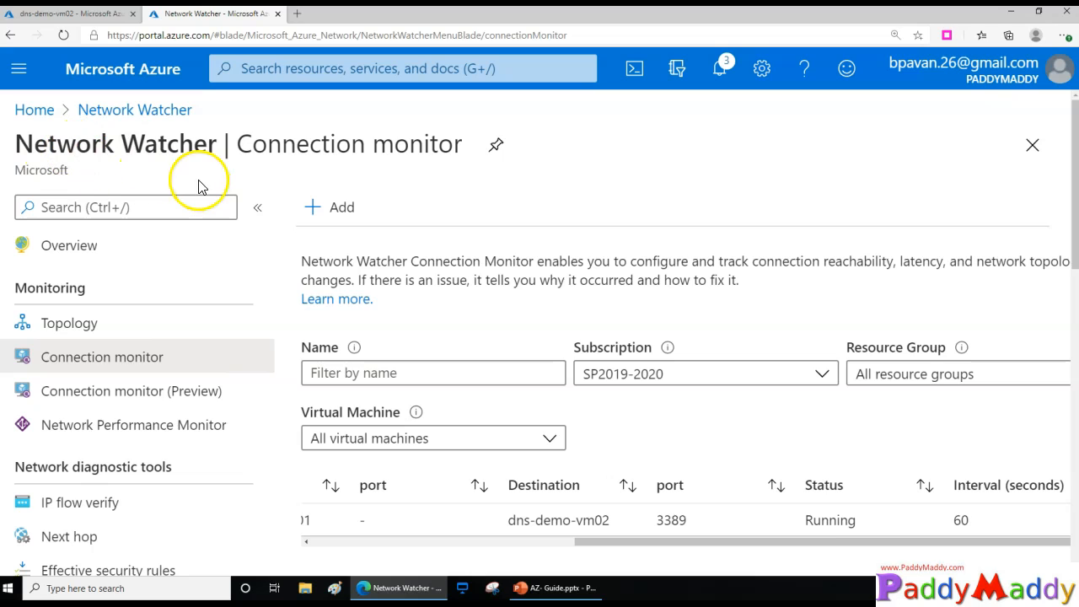
Examine the Hops table in grid view, including each VM's IP address, status, next hop and RTT from source
scroll(460, 437, down, 4)
scroll(460, 437, down, 6)
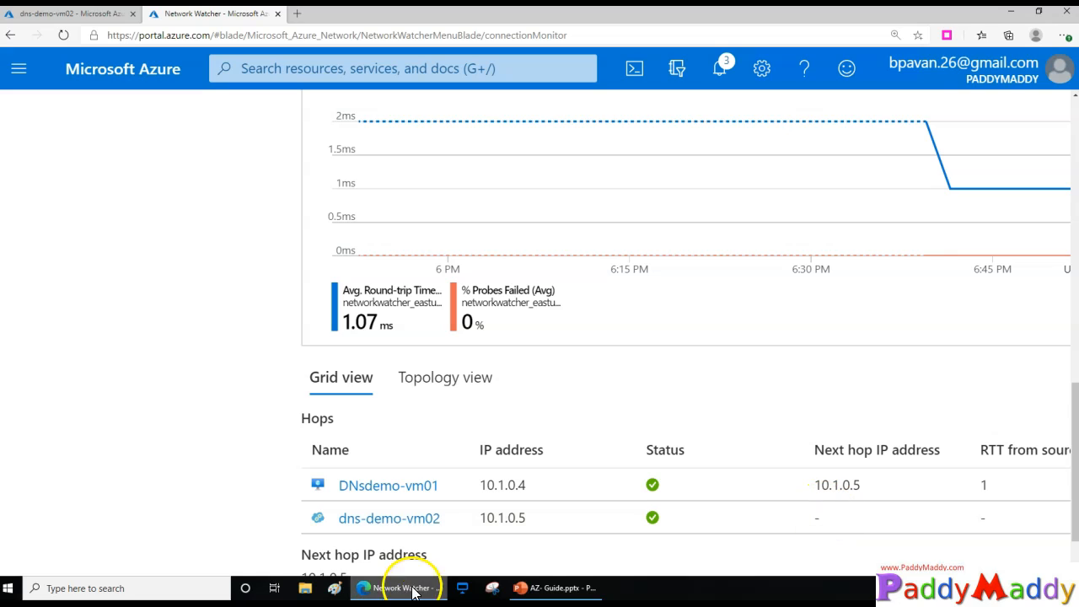
scroll(1016, 485, down, 1)
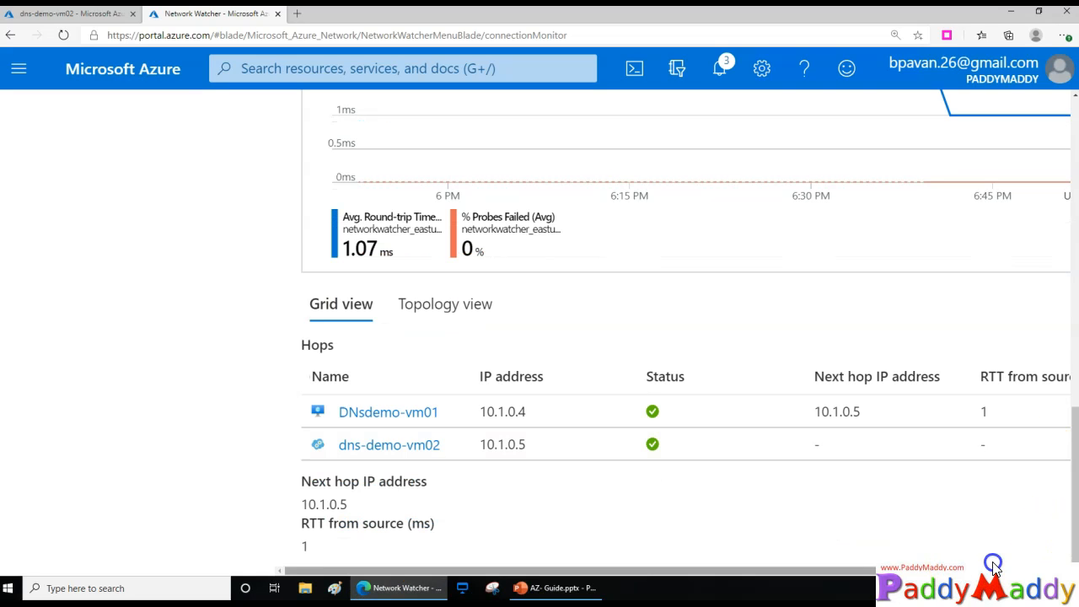
drag(965, 571, 1046, 574)
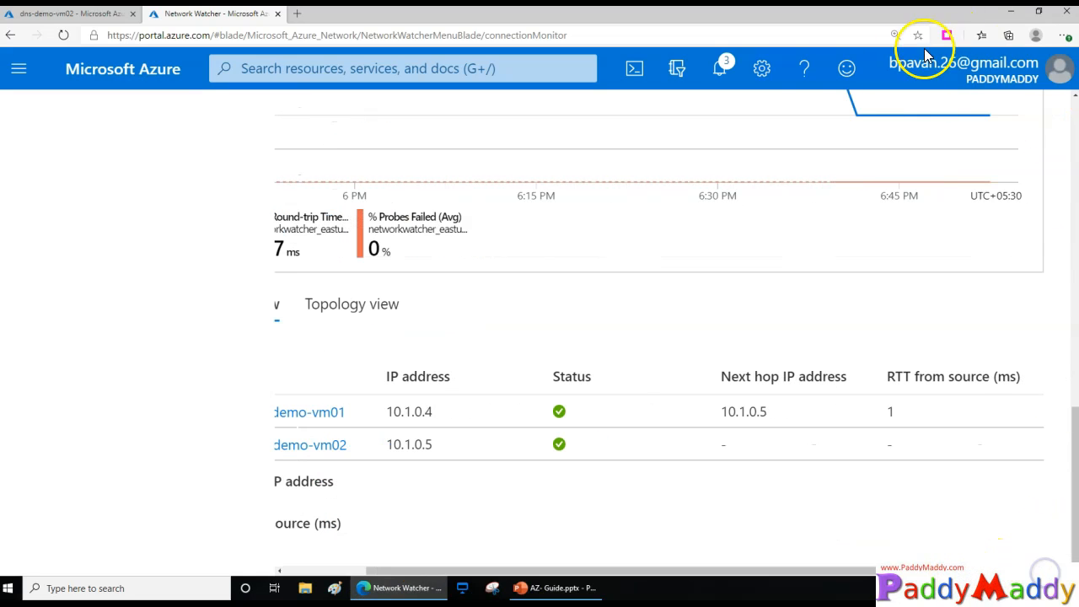
click(896, 35)
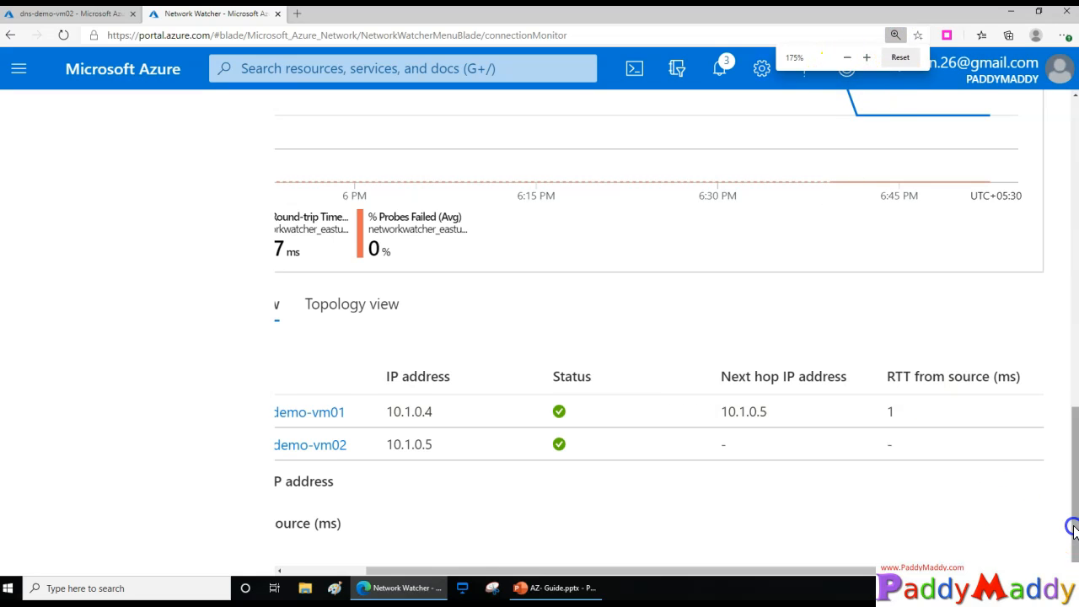
drag(1073, 526, 1073, 525)
click(530, 583)
drag(546, 582, 653, 594)
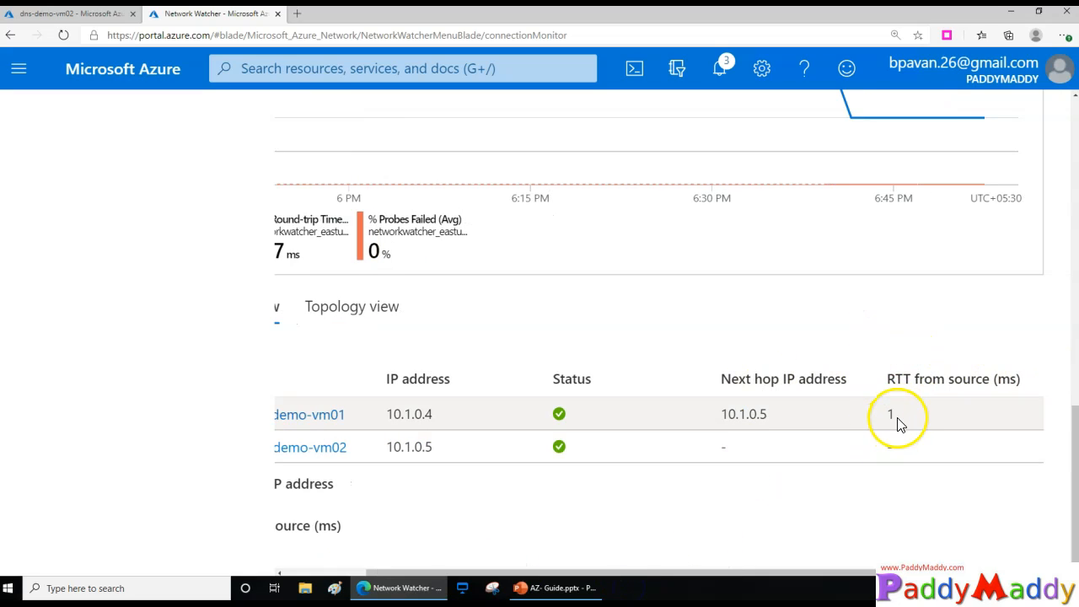
click(787, 572)
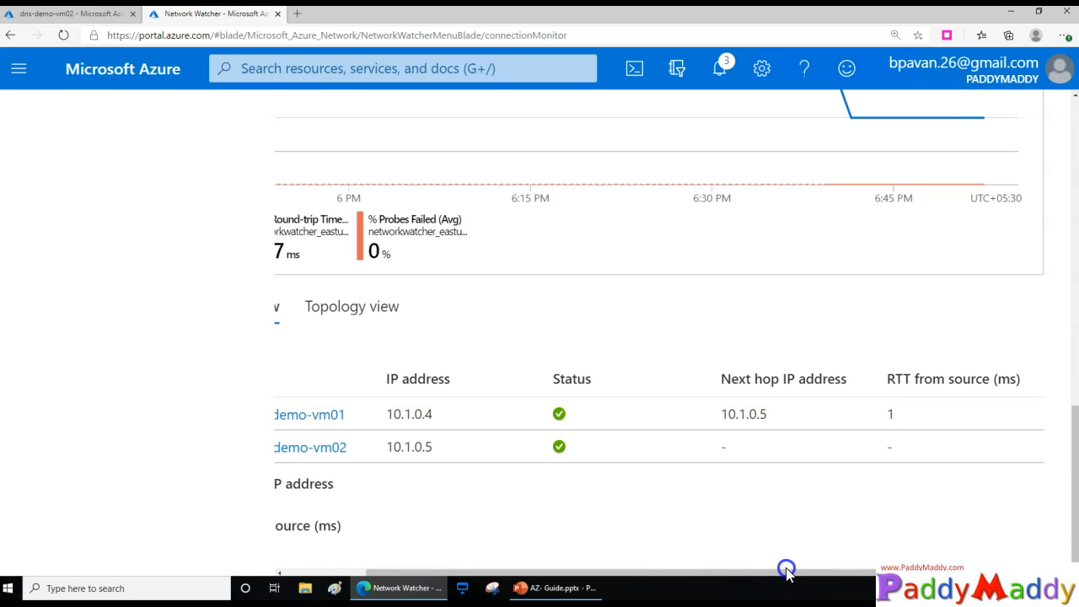
drag(719, 580, 530, 588)
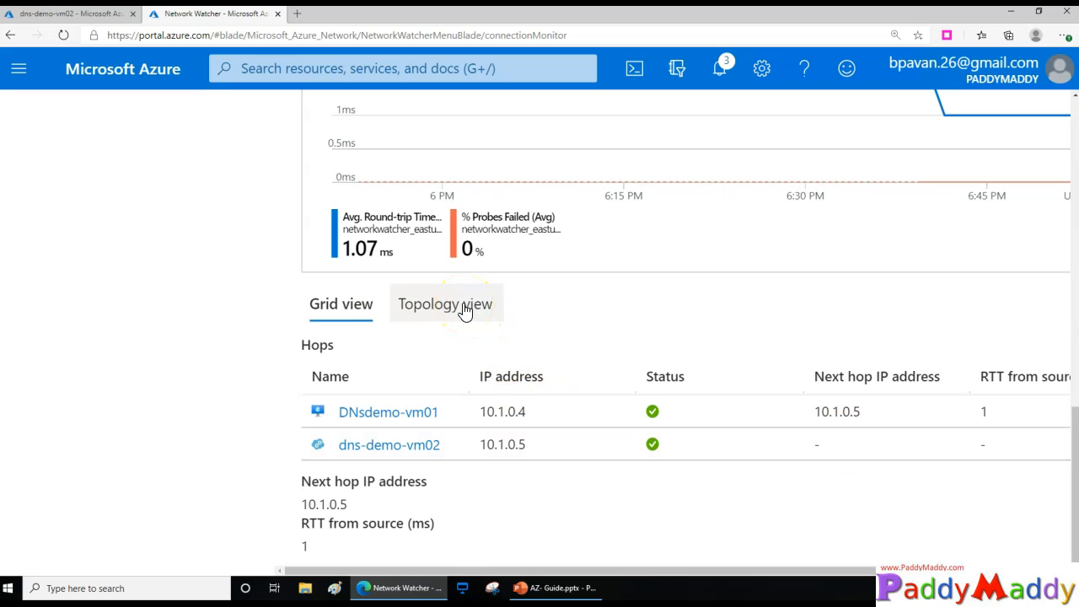
Show the monitored hops in Topology view and enlarge the diagram of the two virtual machines
click(446, 309)
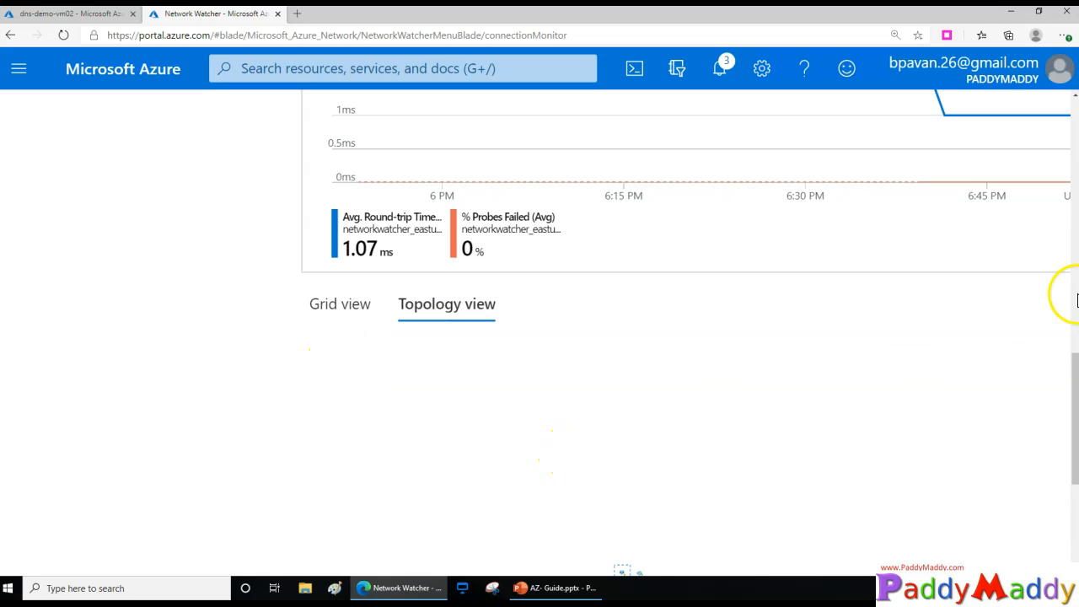
drag(1062, 379, 1055, 448)
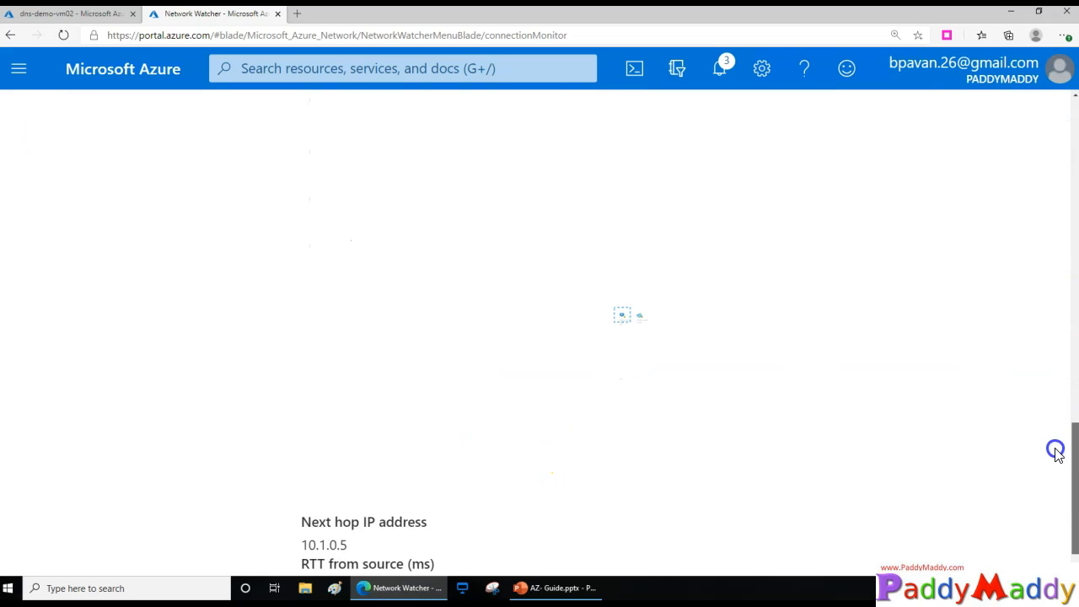
scroll(633, 329, up, 5)
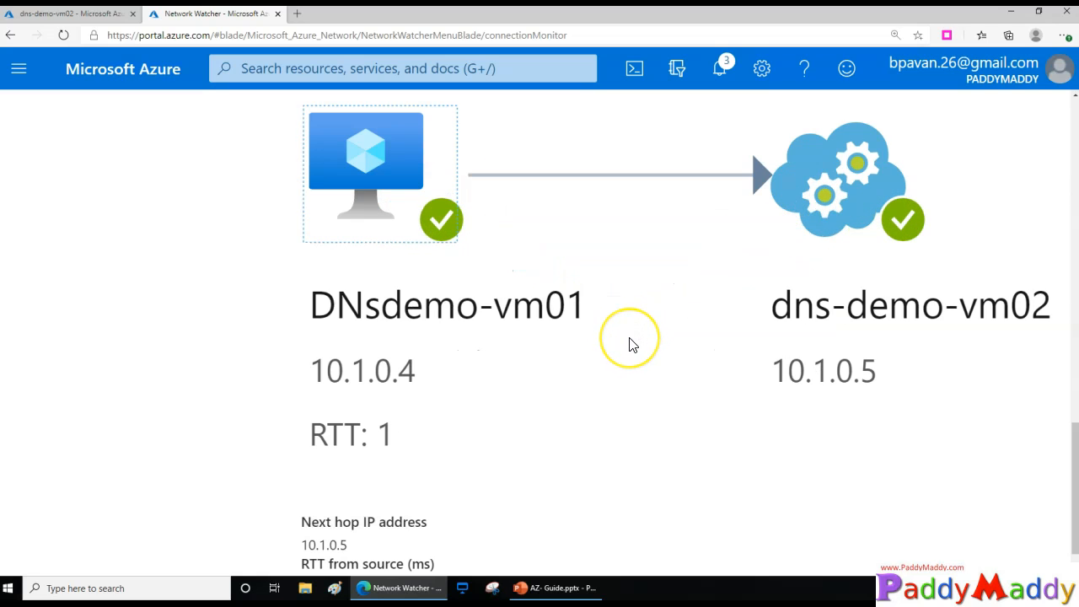
Reduce the size of the hop topology diagram and switch the hops back to Grid view
scroll(632, 344, down, 3)
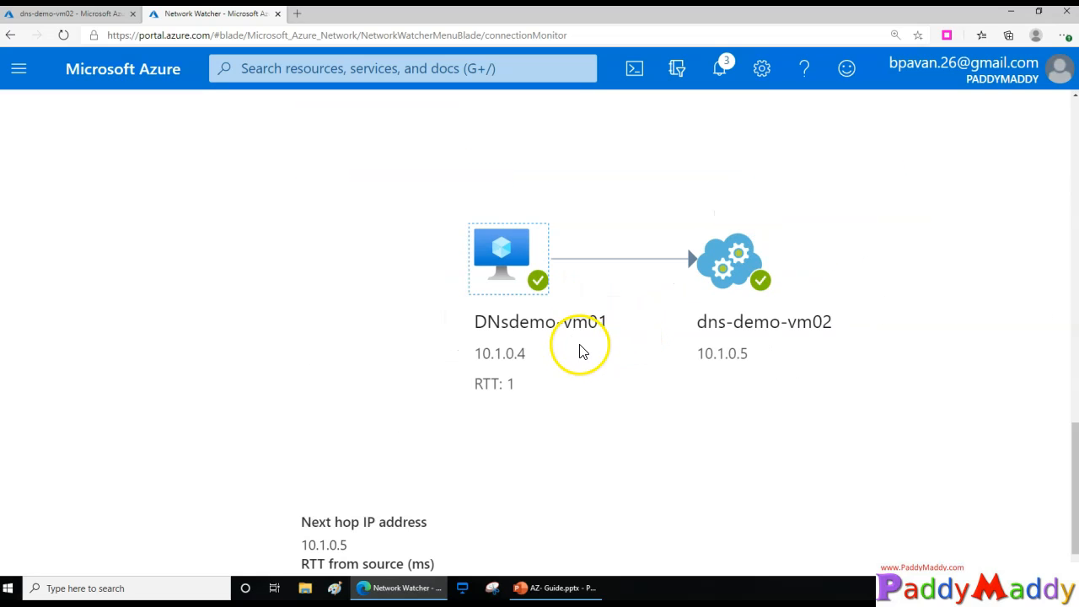
scroll(580, 351, up, 1)
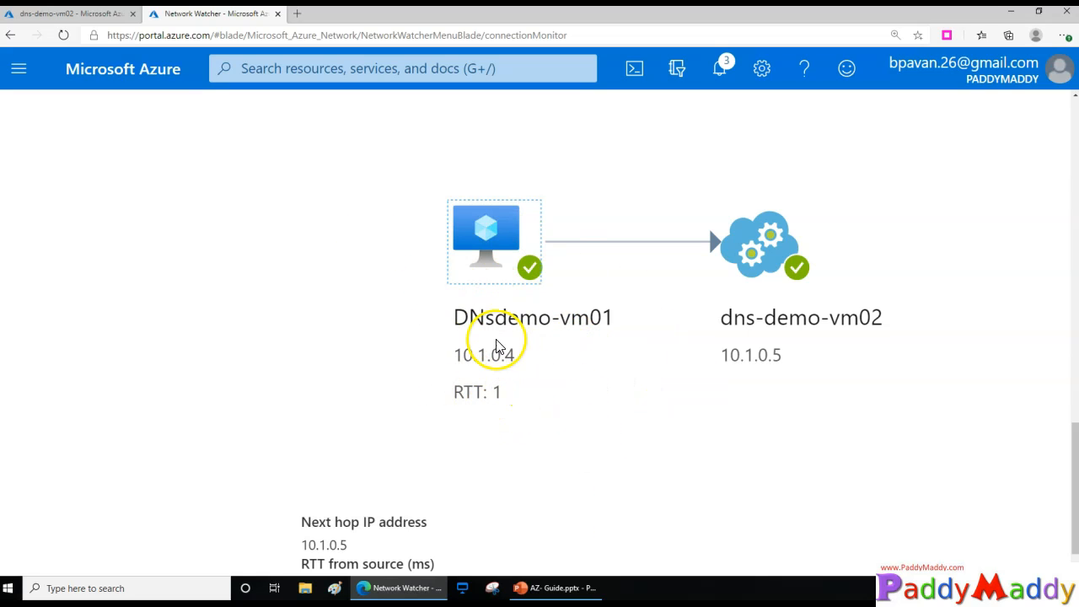
drag(1069, 487, 1074, 575)
scroll(723, 421, up, 4)
scroll(950, 305, down, 10)
click(1074, 215)
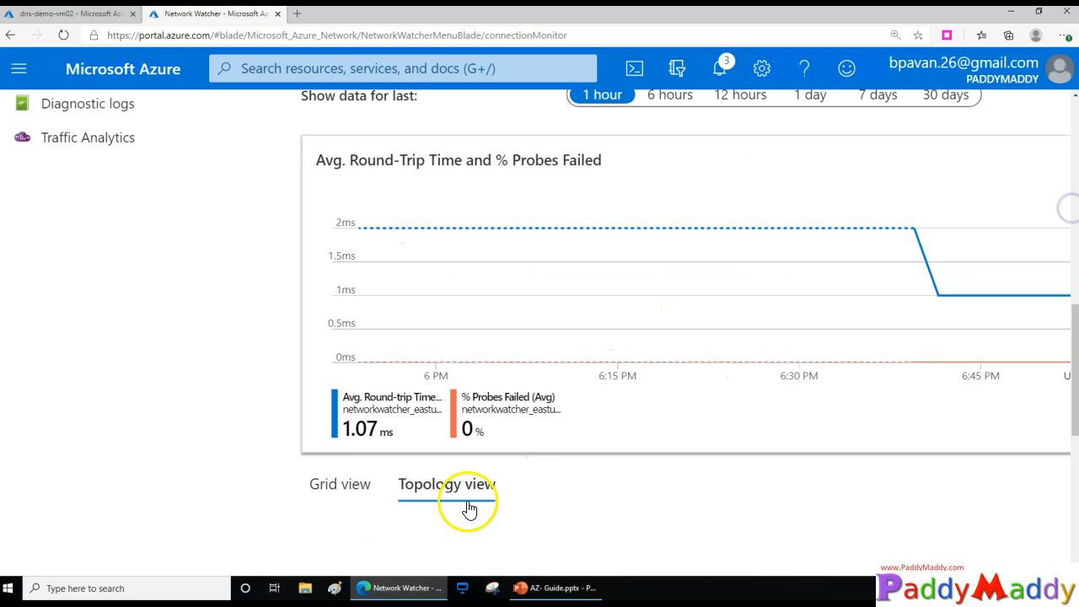
click(349, 487)
scroll(371, 405, down, 2)
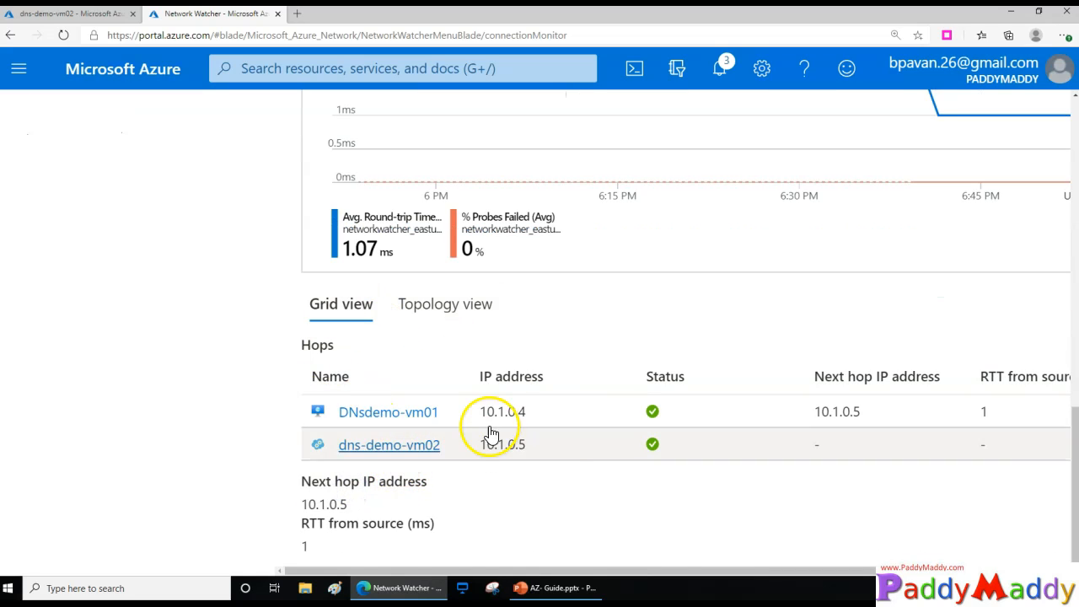
Review the connection monitor page again and the lists of monitoring and network diagnostic tools
scroll(548, 485, up, 5)
scroll(552, 497, up, 2)
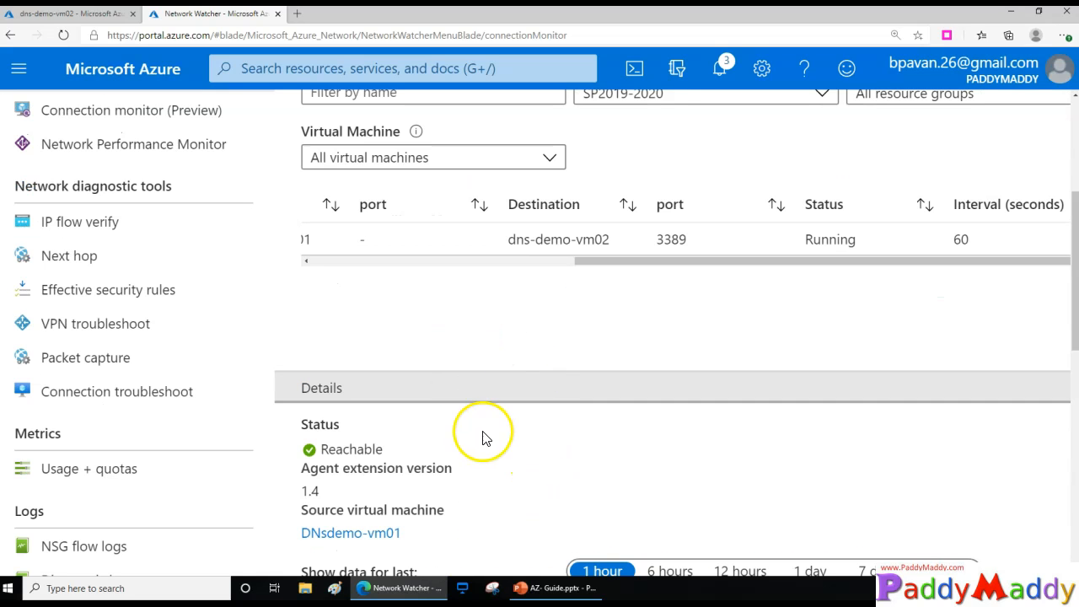
scroll(563, 464, up, 3)
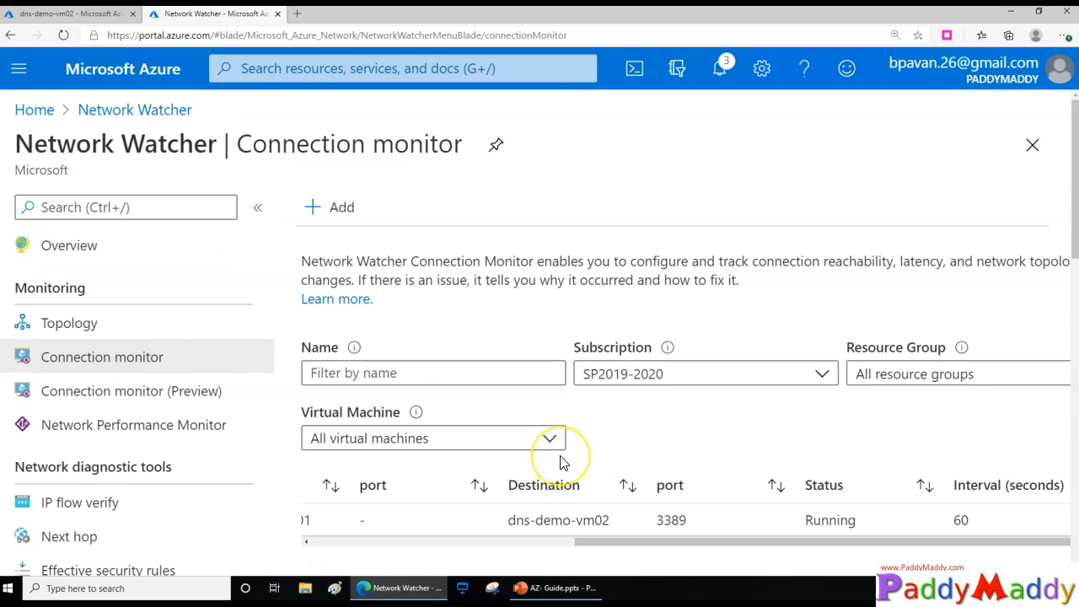
scroll(563, 462, down, 5)
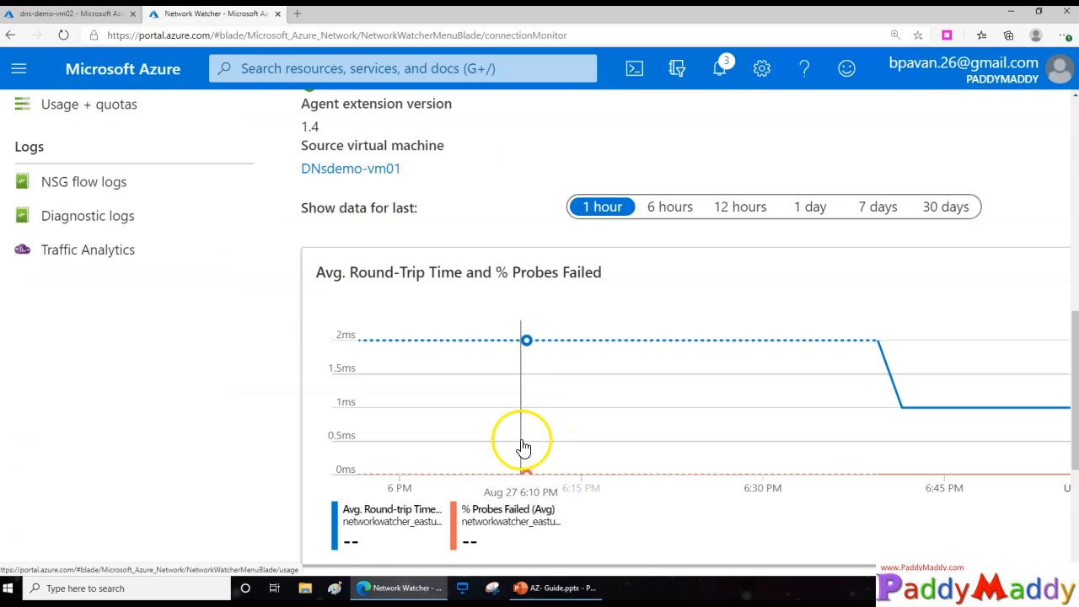
scroll(337, 346, up, 6)
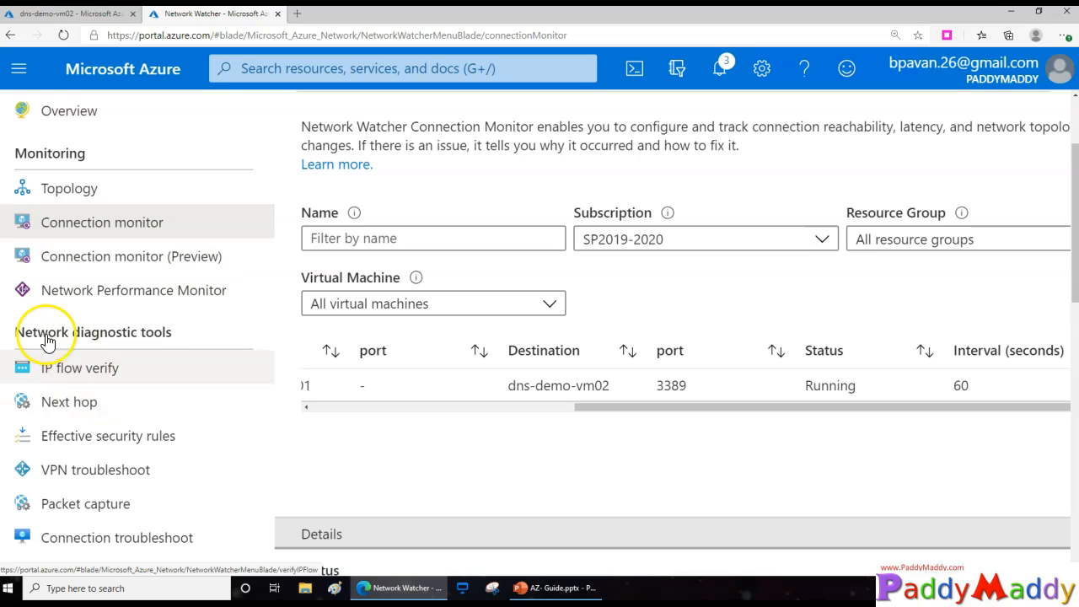
triple_click(161, 334)
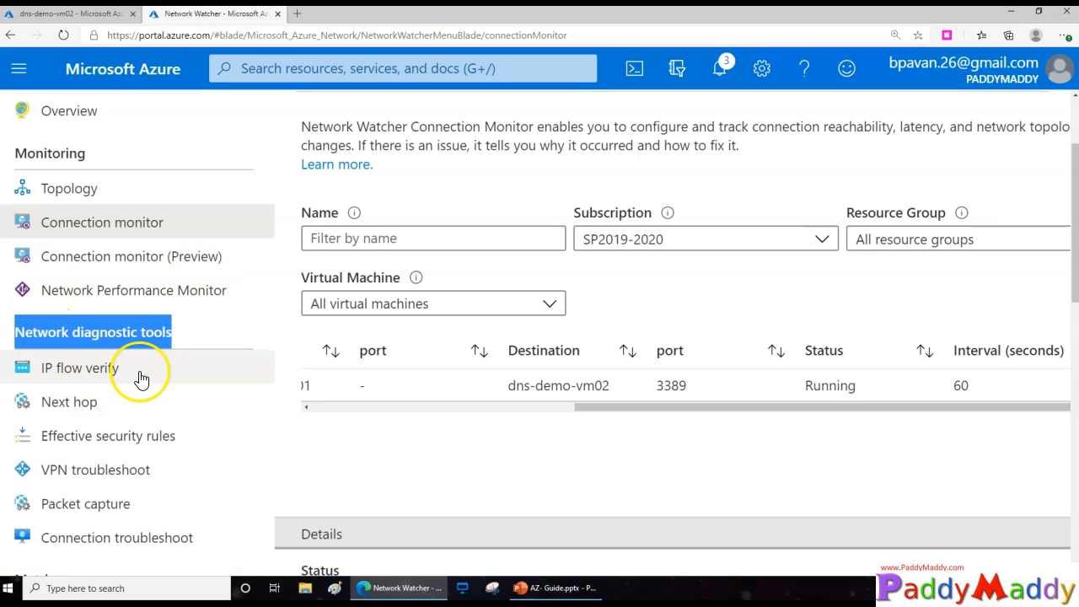
click(49, 337)
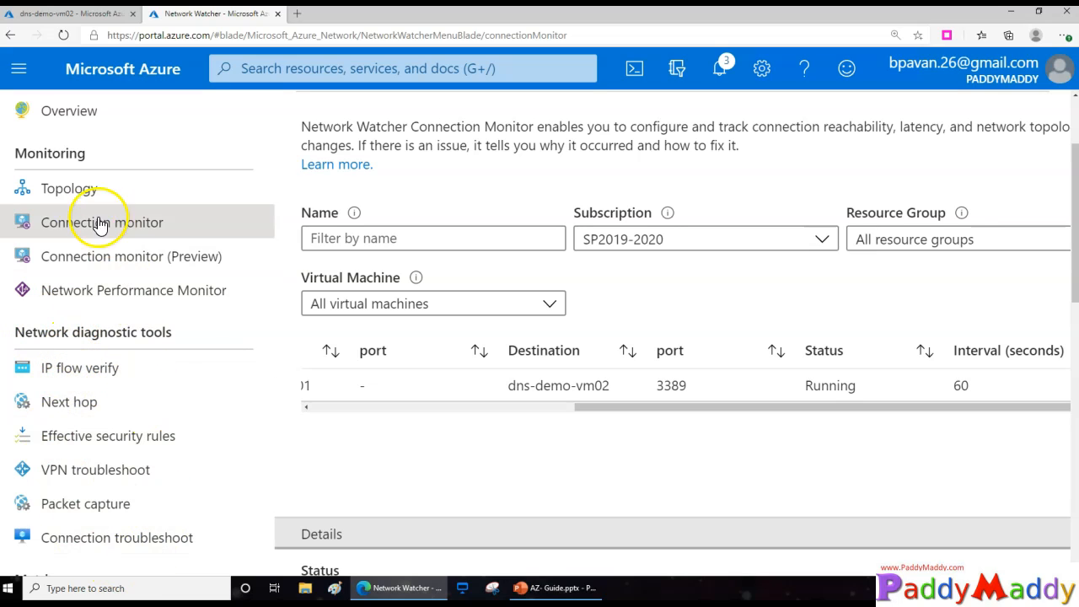
drag(19, 153, 87, 168)
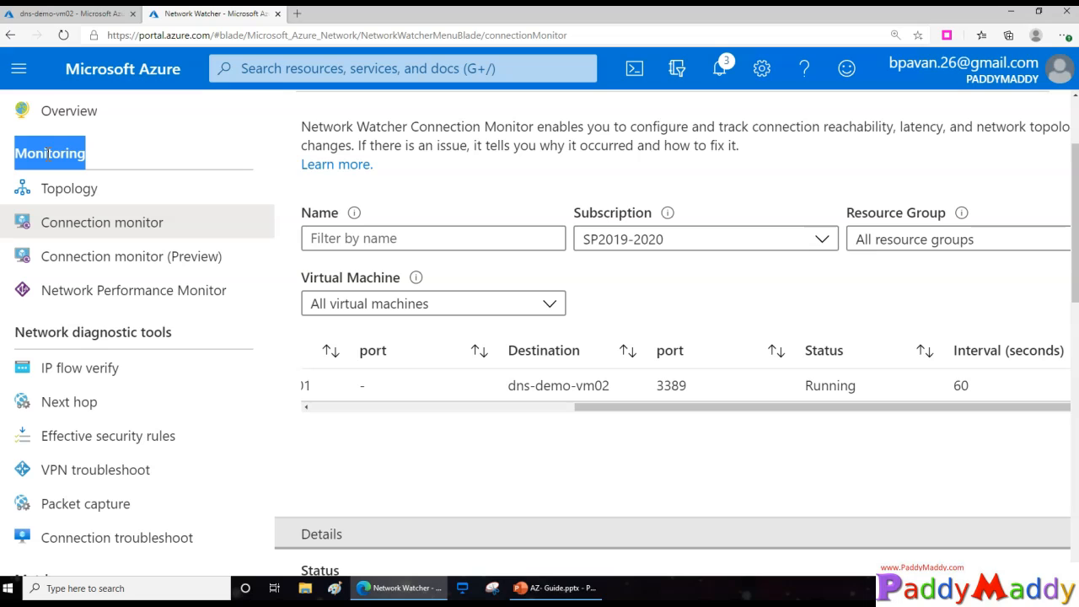
Open the IP flow verify diagnostic tool and review its description and input form
click(44, 373)
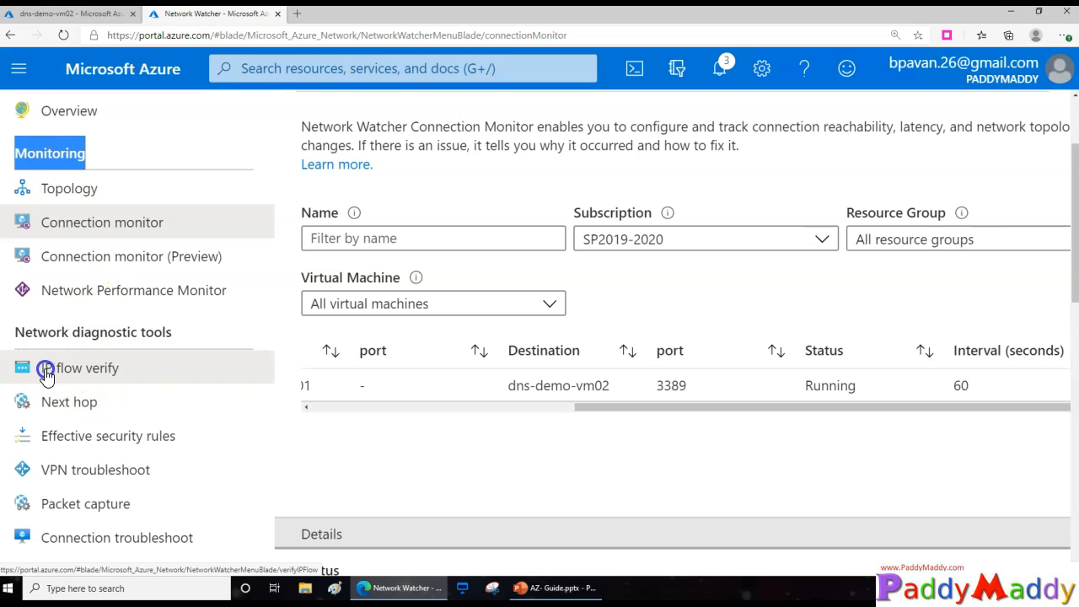
click(70, 371)
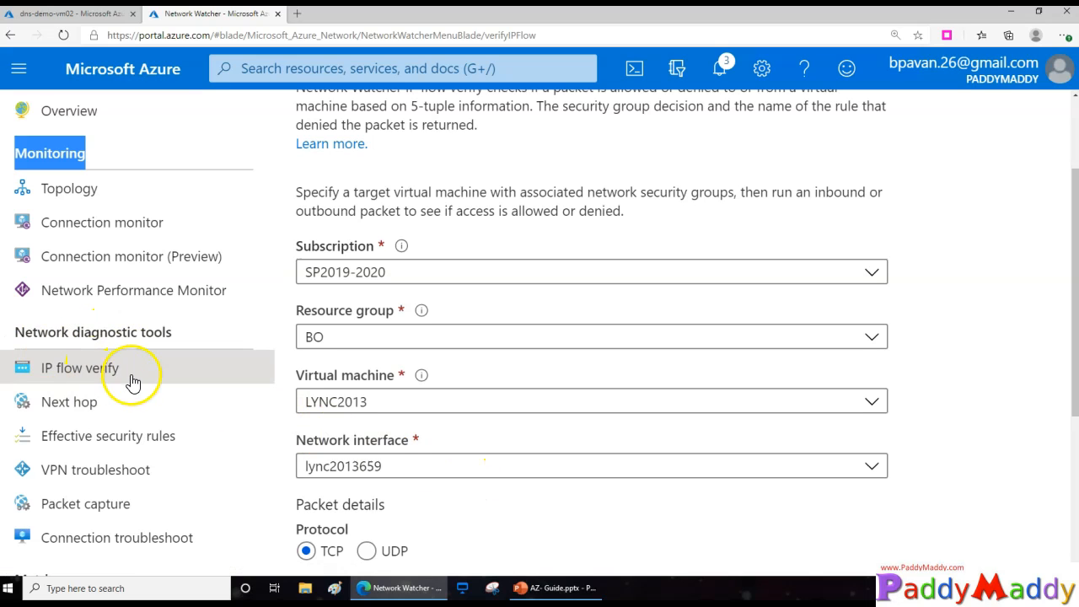
scroll(435, 483, up, 2)
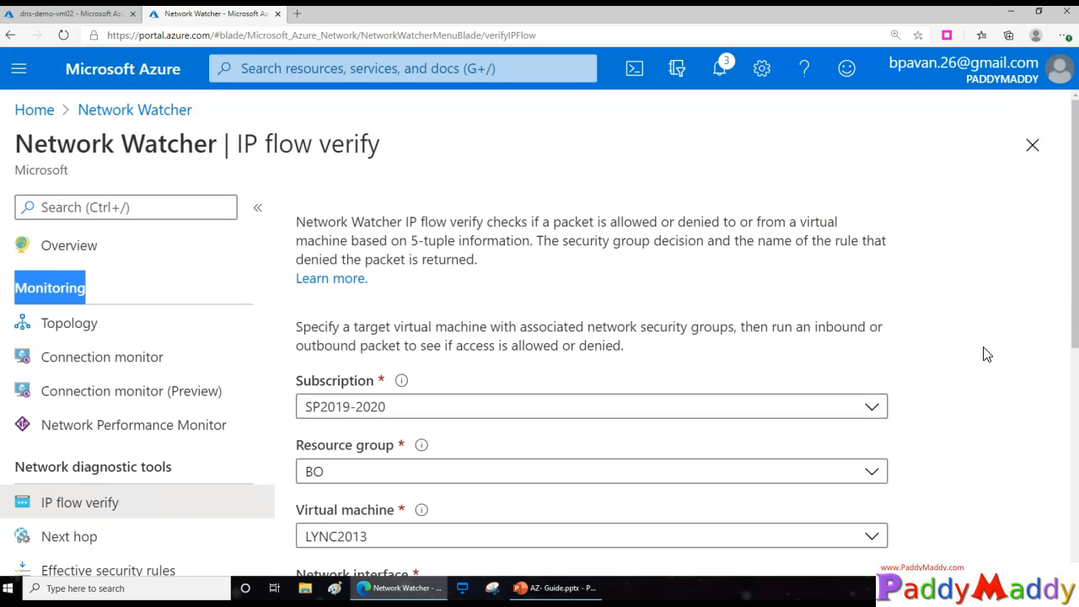
scroll(987, 354, down, 3)
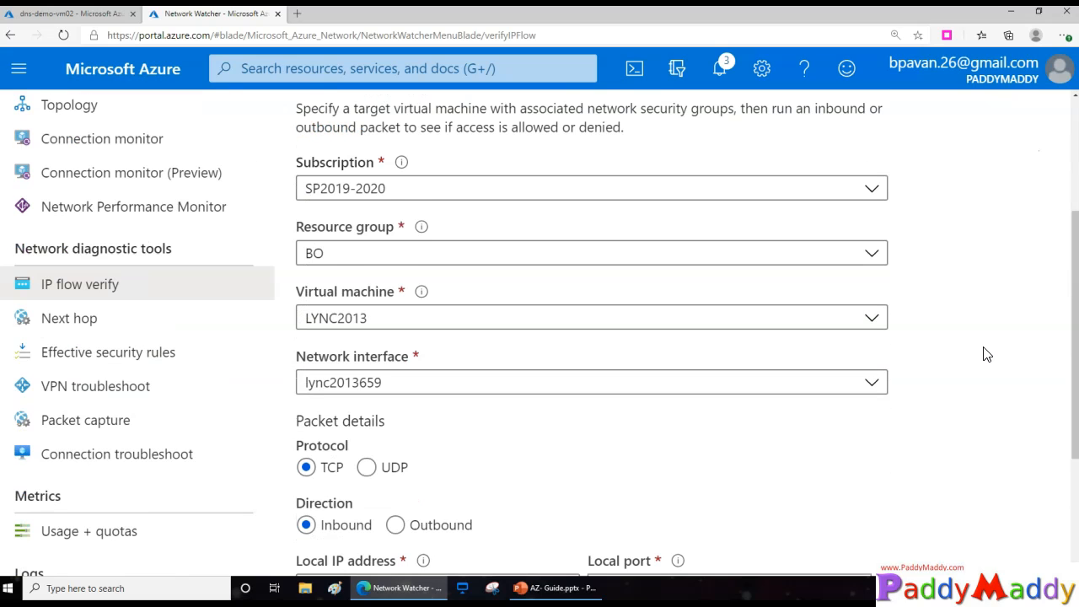
Target the IP flow check at resource group DNS-Demo and virtual machine dns-demo-vm02
click(438, 261)
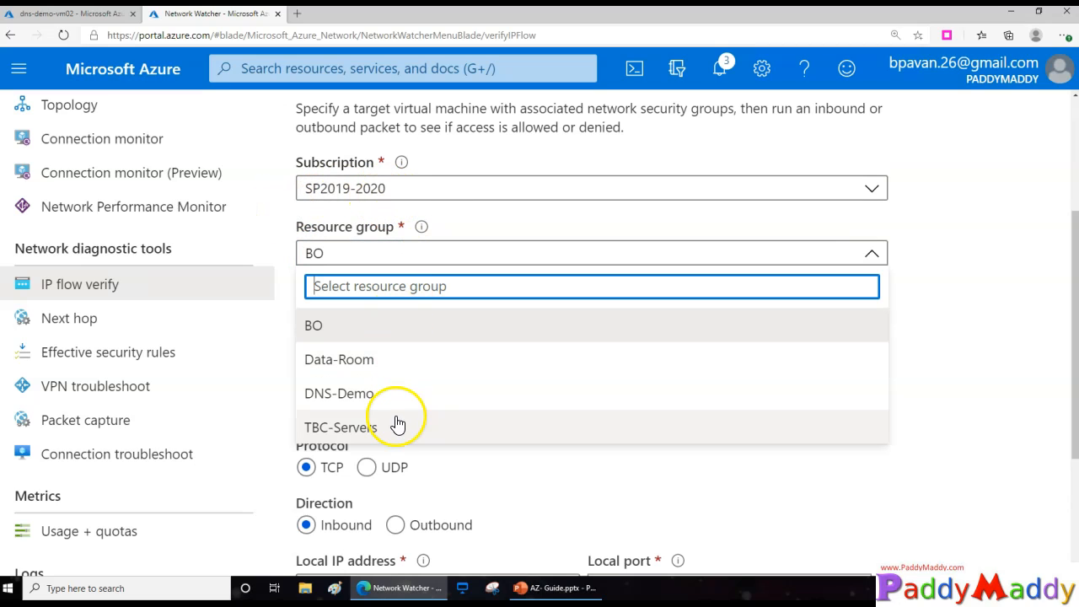
click(382, 399)
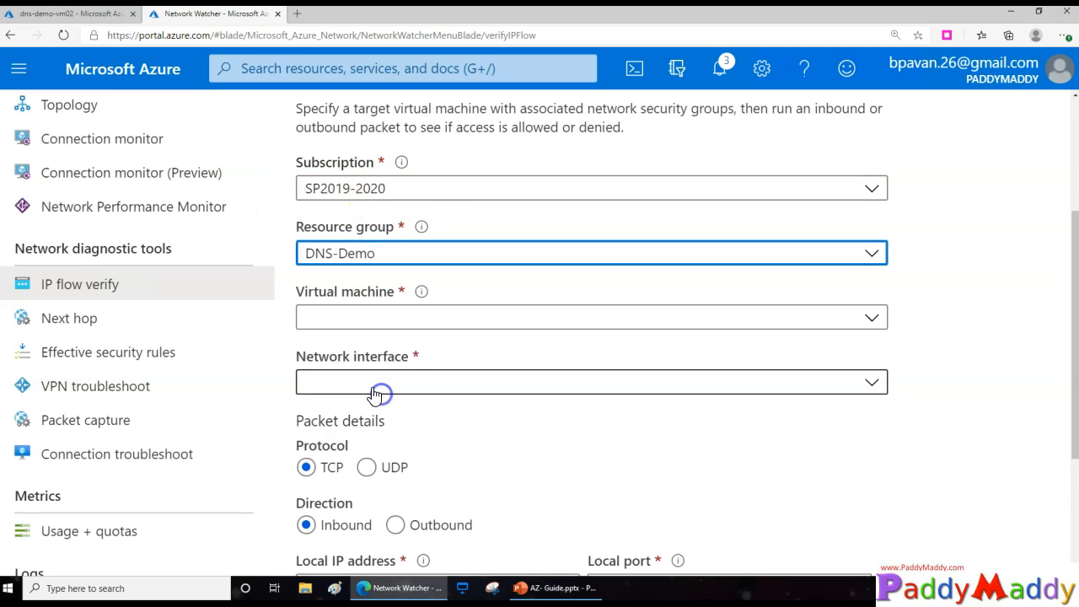
click(382, 321)
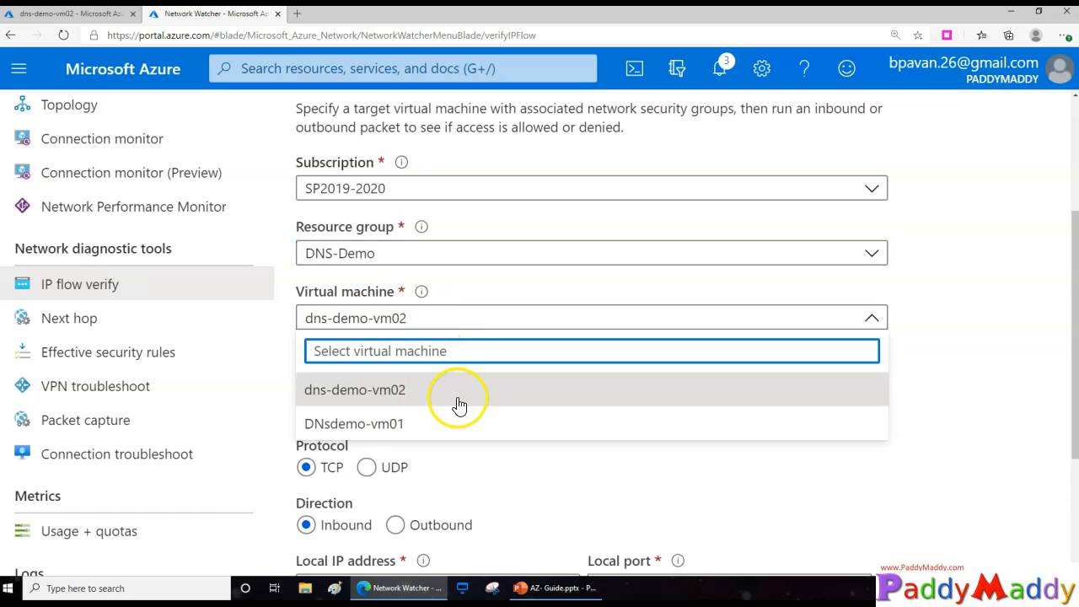
click(424, 392)
scroll(843, 475, down, 2)
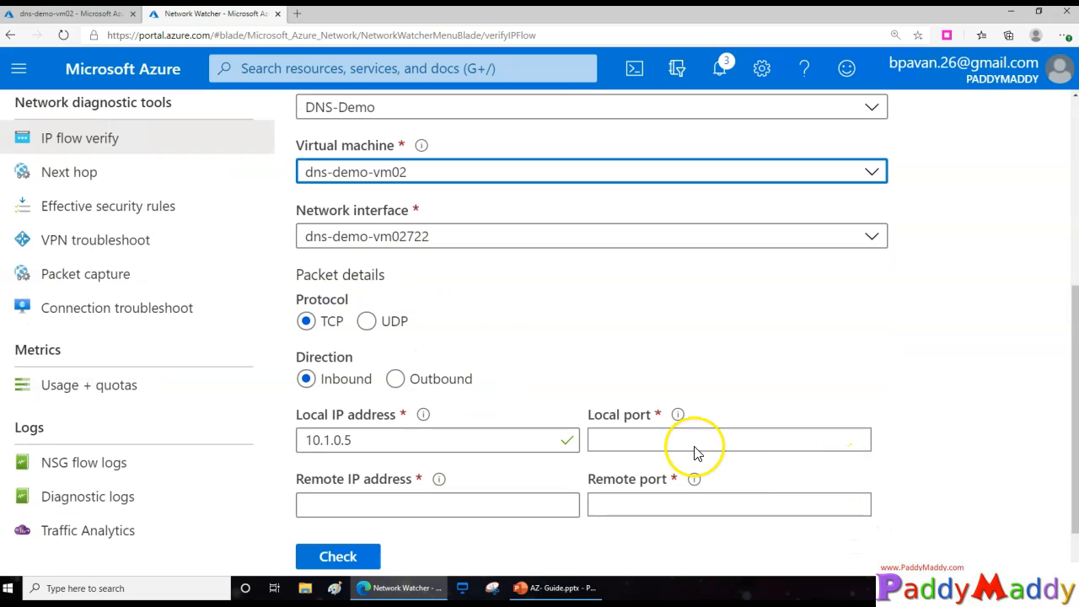
Set the local port to 80 for the inbound TCP packet
drag(340, 325, 323, 321)
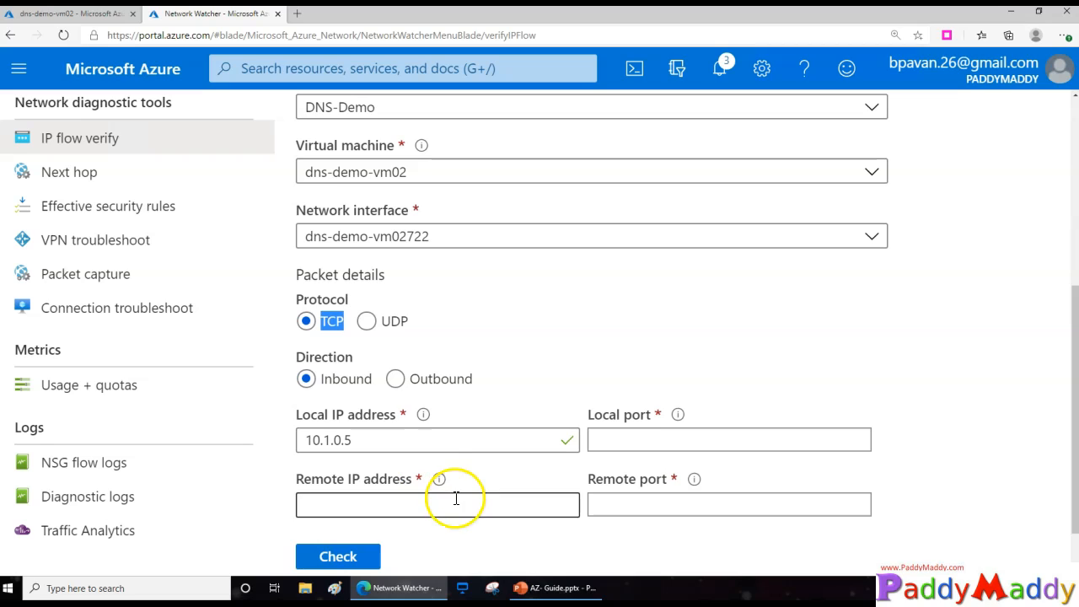
click(682, 439)
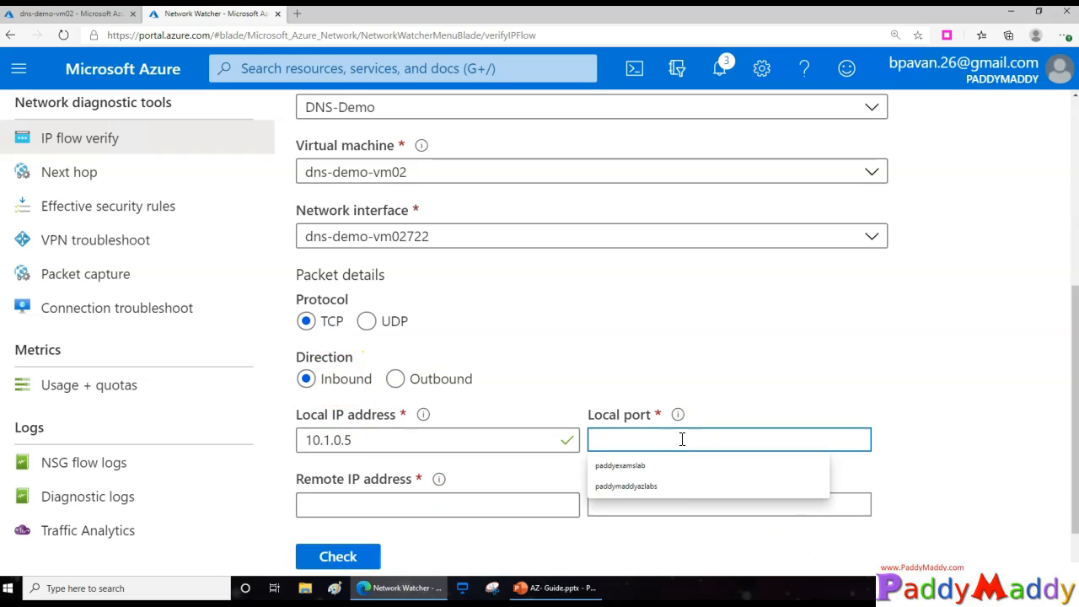
text(80)
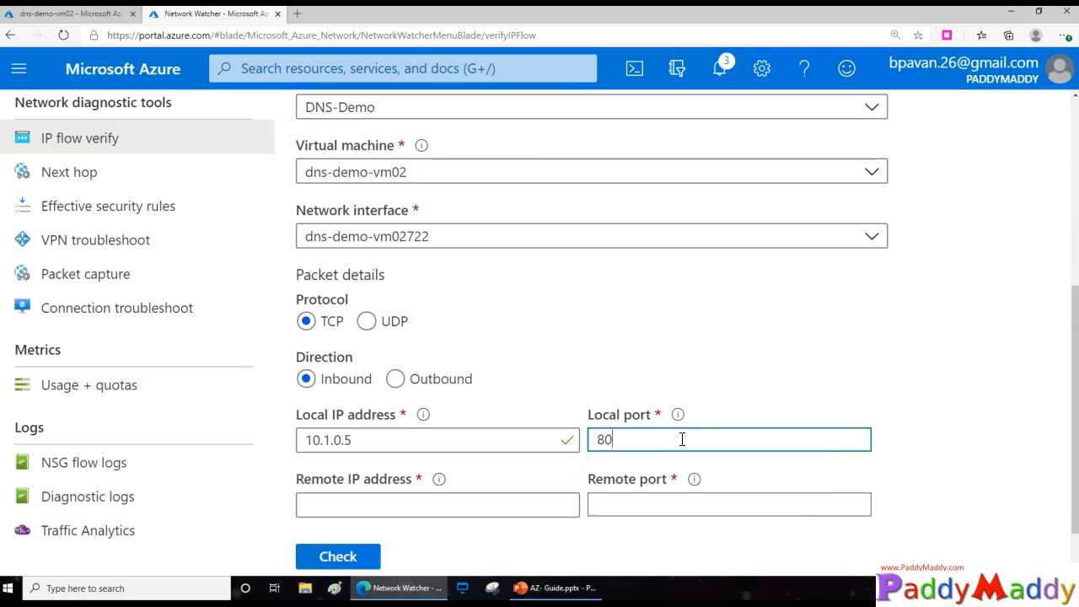
Look up this computer's public IP address online and enter 43.249.227.38 as the remote IP address, with remote port 80
click(477, 506)
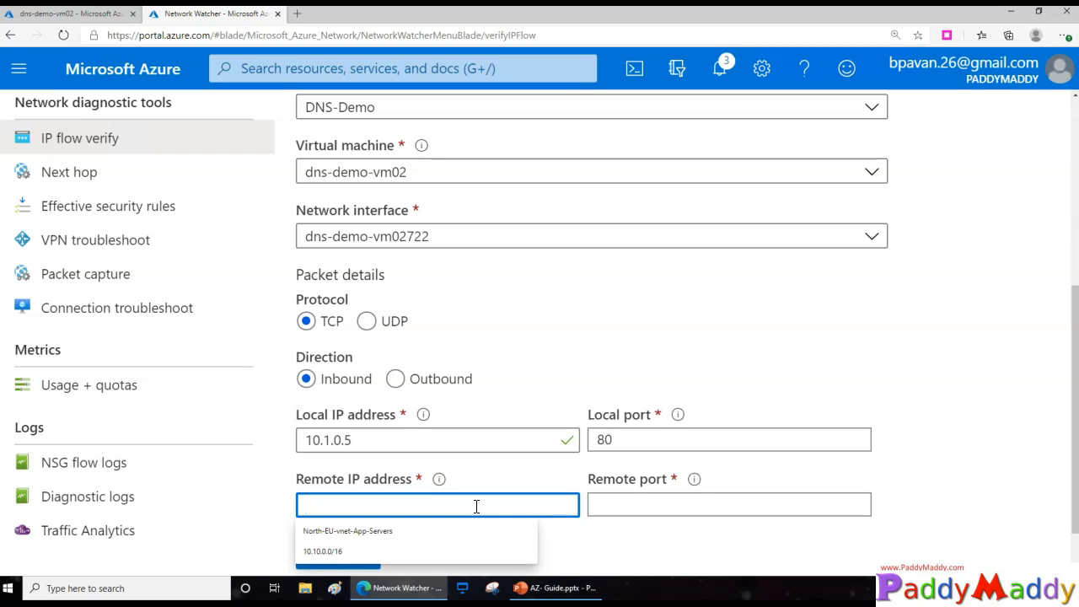
text(8.)
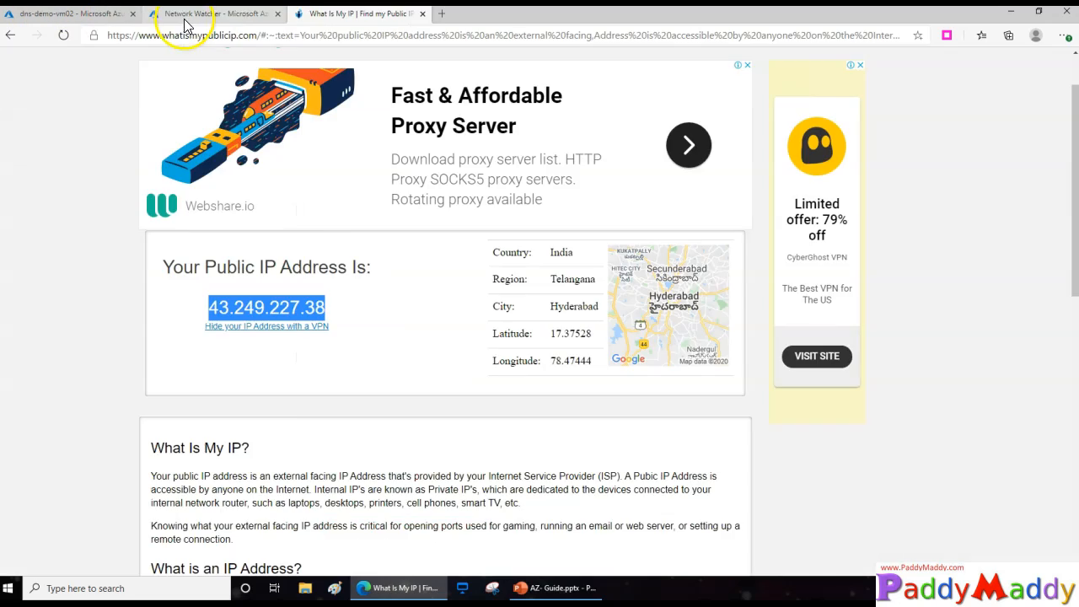
click(172, 14)
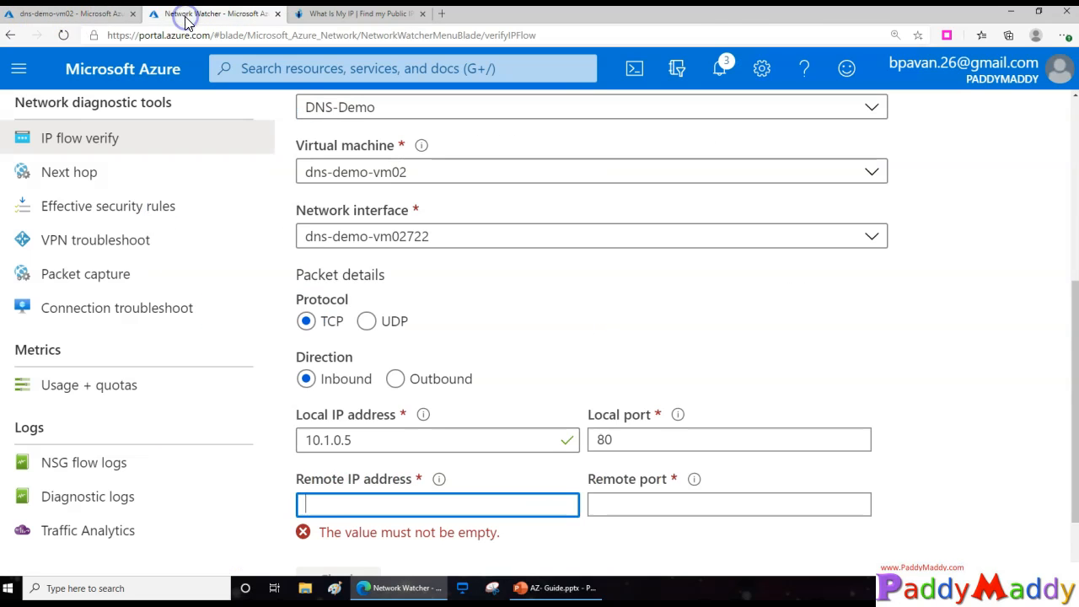
text(43.249.227.38)
click(668, 502)
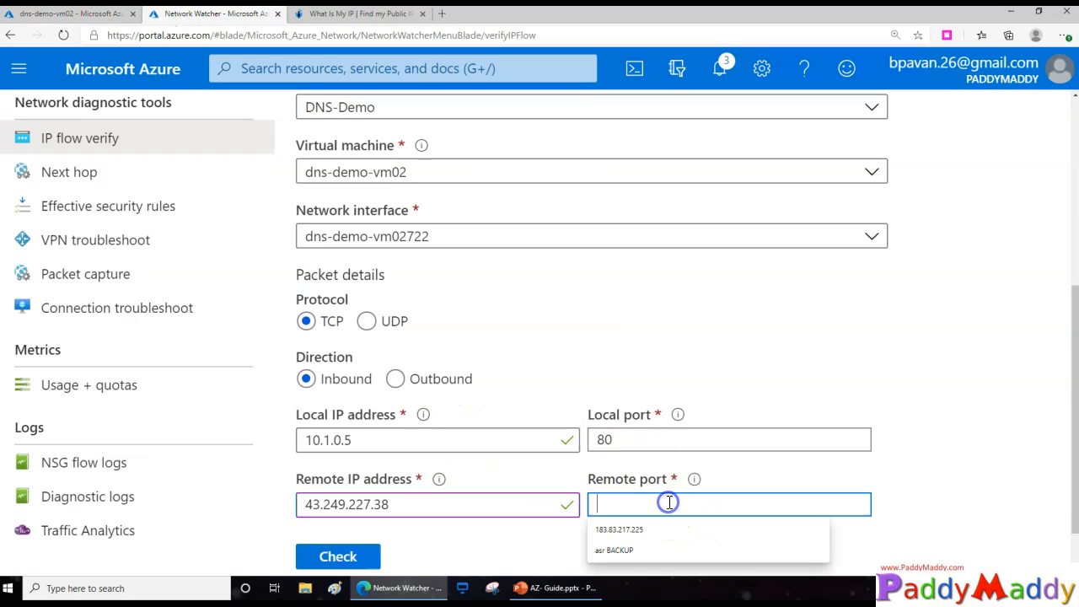
text(80)
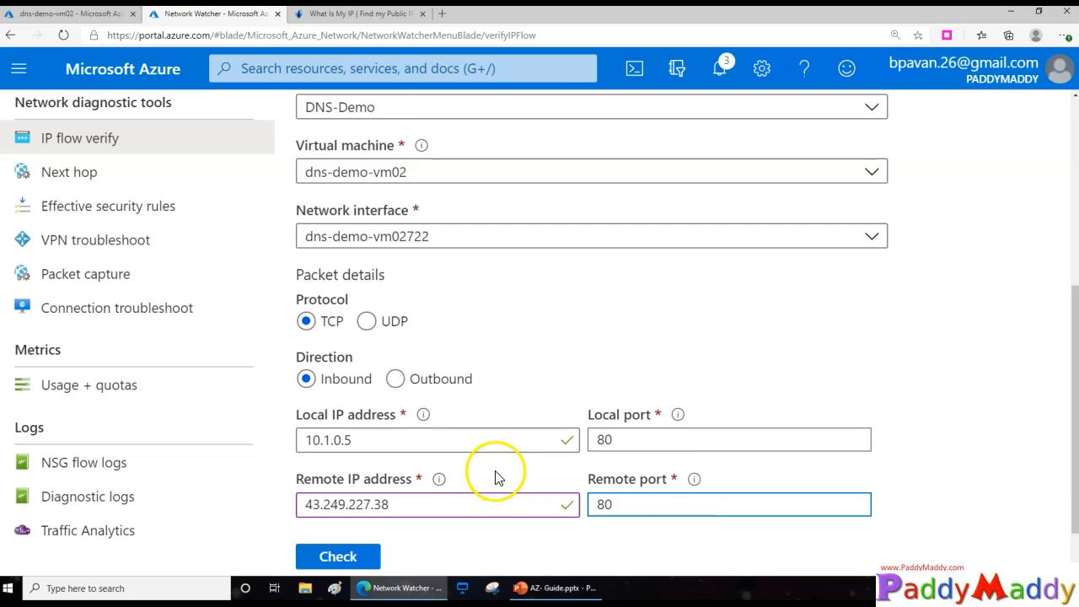
Run the inbound IP flow check on port 80 and examine the access result and the security rule responsible
scroll(494, 475, down, 1)
click(364, 496)
scroll(539, 488, down, 1)
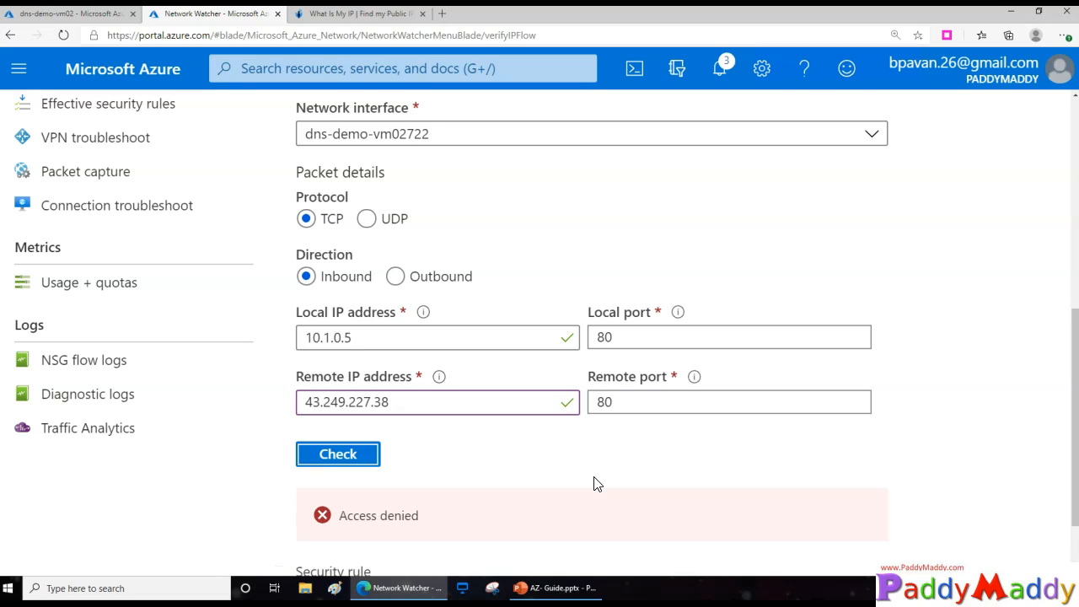
scroll(593, 483, down, 1)
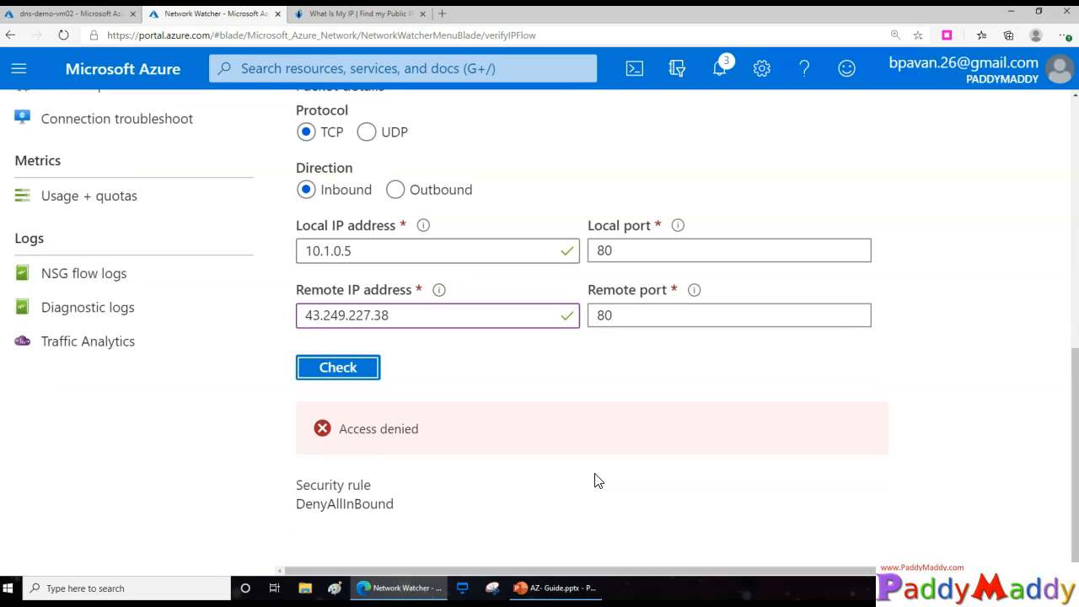
drag(625, 253, 573, 257)
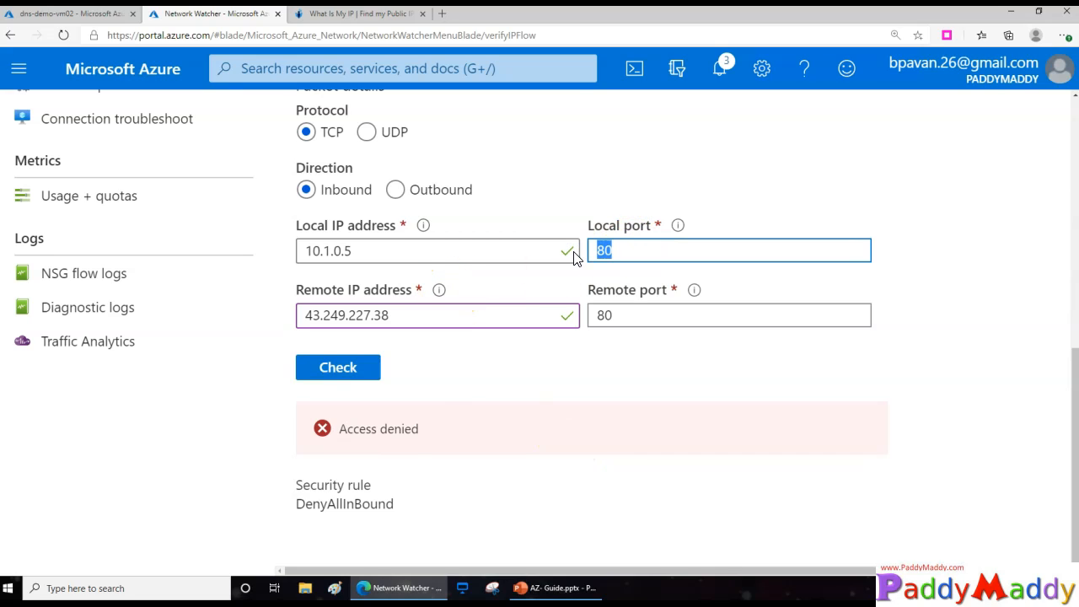
drag(298, 505, 393, 511)
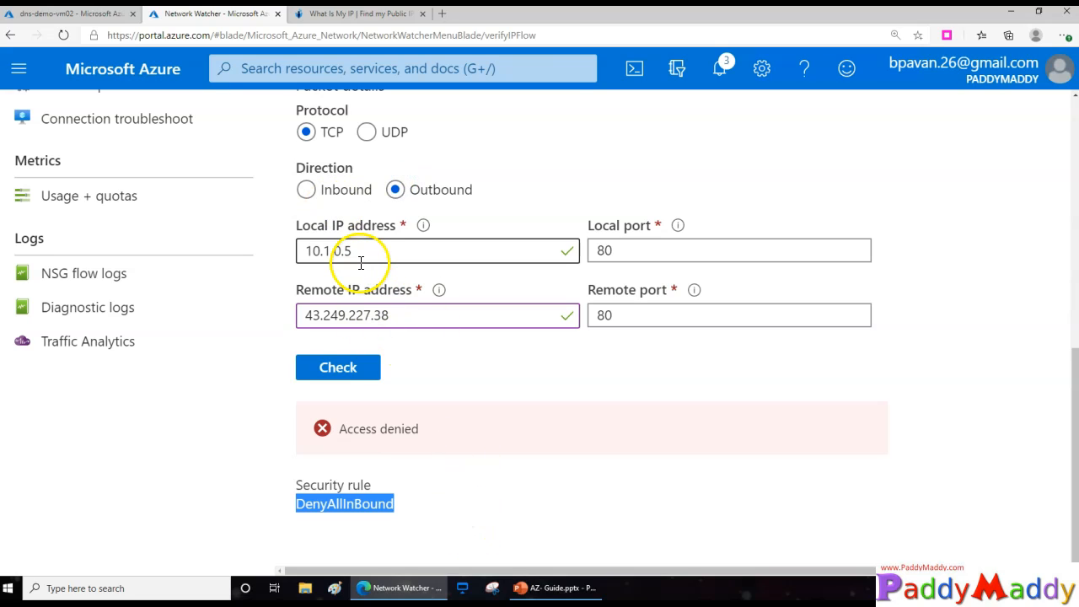
Change the packet direction to Outbound with local port 60000 and rerun the IP flow check
drag(354, 252, 299, 255)
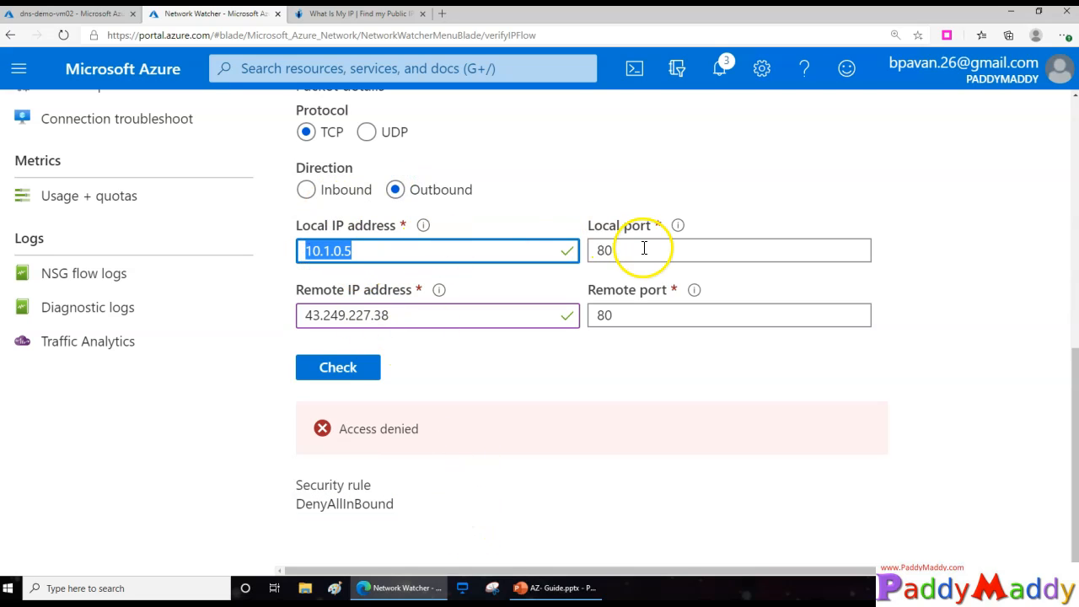
double_click(615, 253)
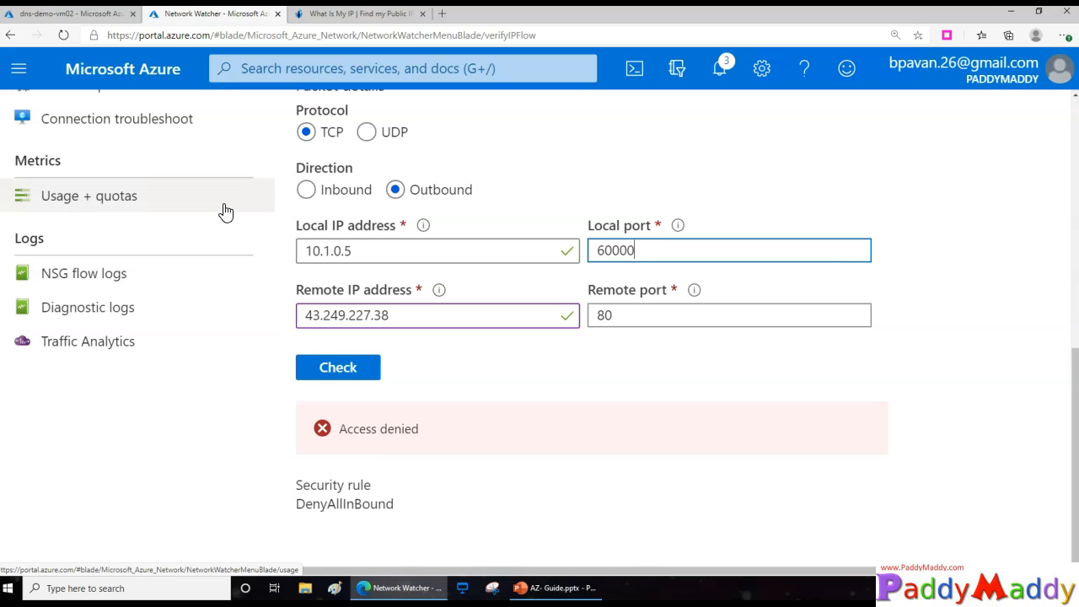
drag(413, 318, 202, 276)
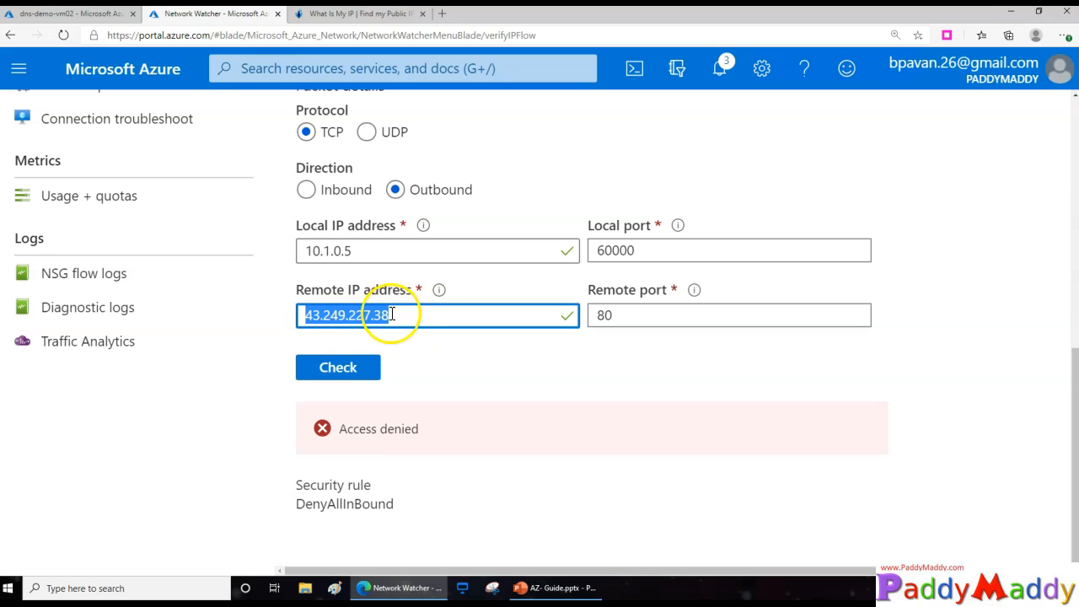
click(361, 376)
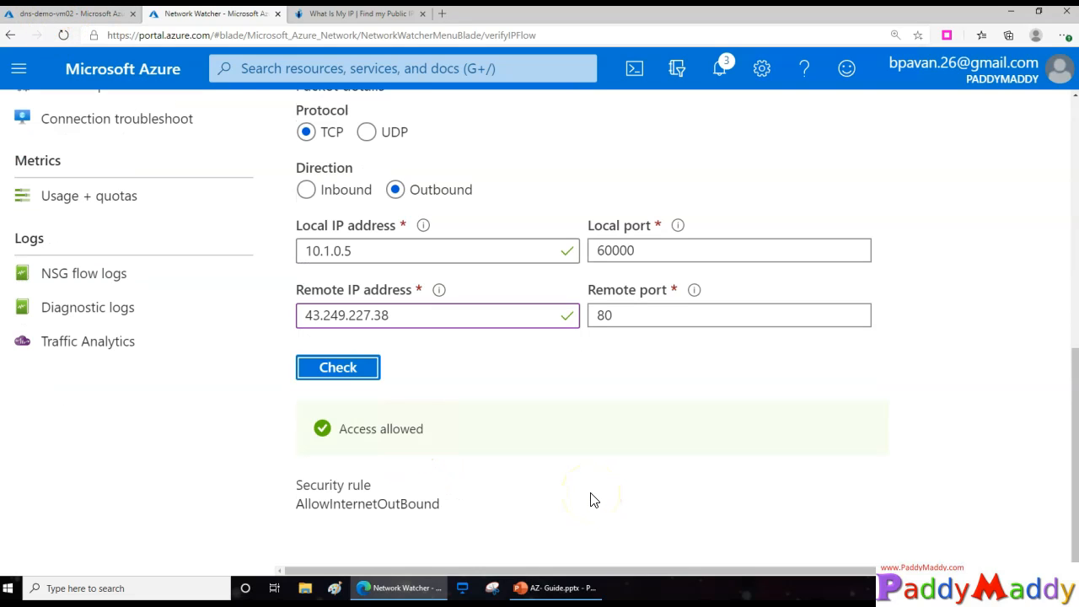
Examine the outbound IP flow check's access result, its security rule and the packet details used for the virtual machine
click(324, 481)
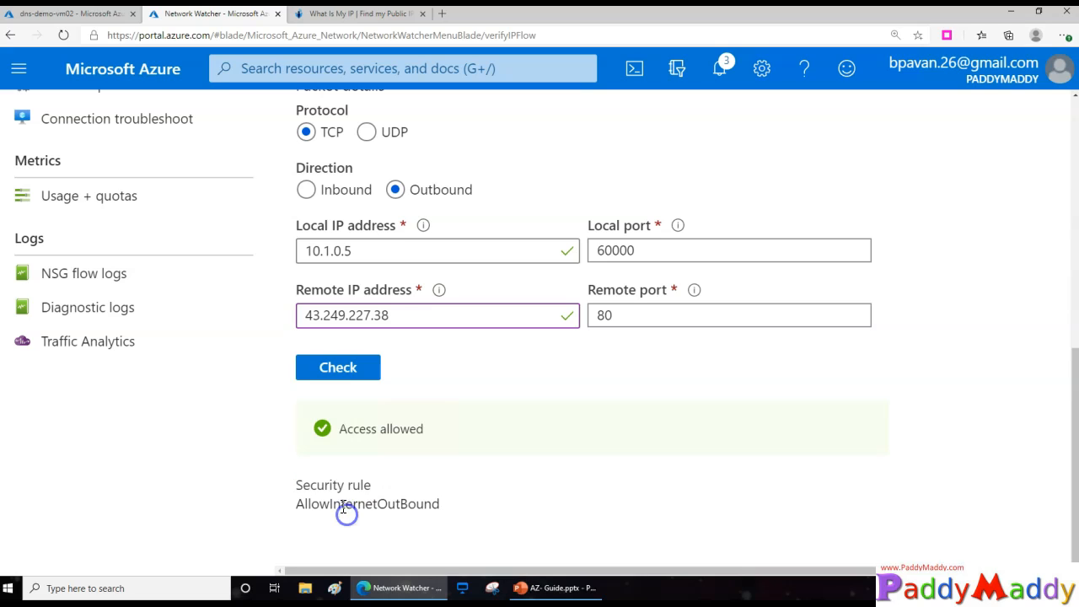
double_click(343, 504)
drag(367, 572, 287, 567)
scroll(487, 530, up, 2)
scroll(487, 530, up, 5)
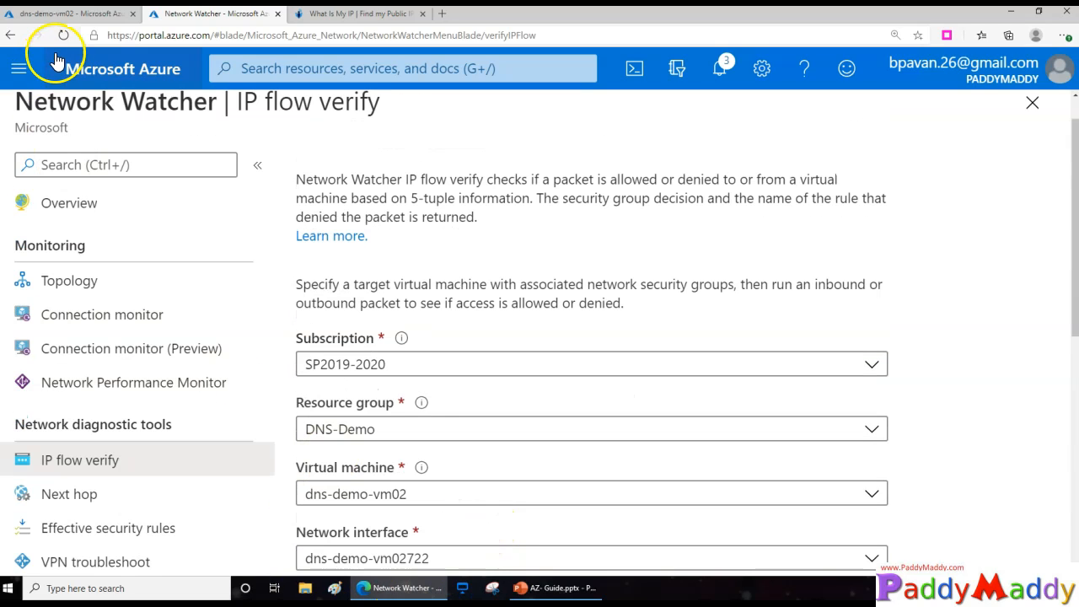
scroll(101, 414, down, 2)
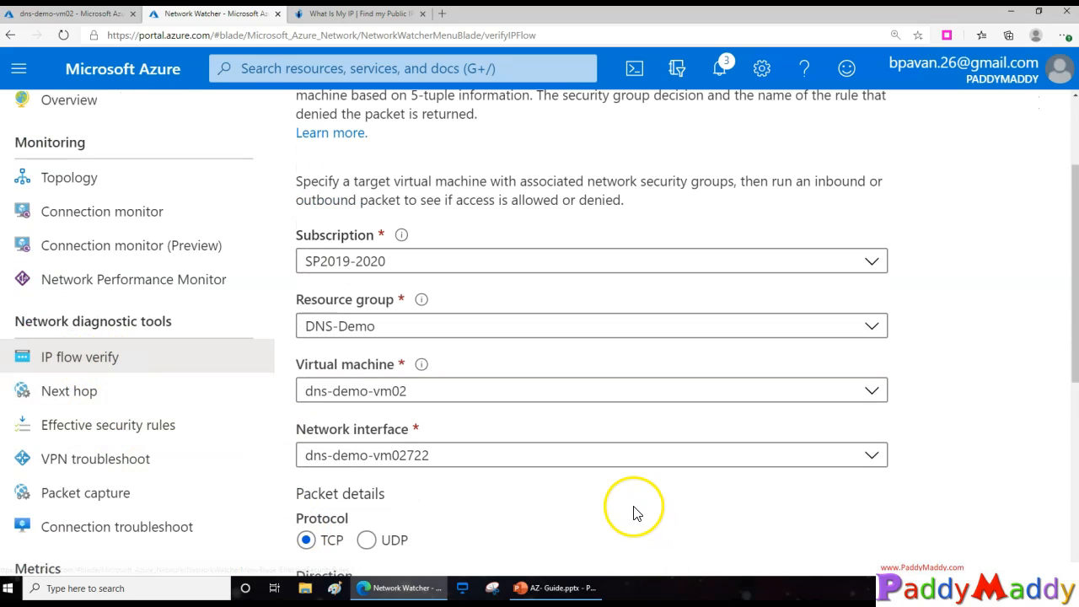
scroll(641, 503, down, 4)
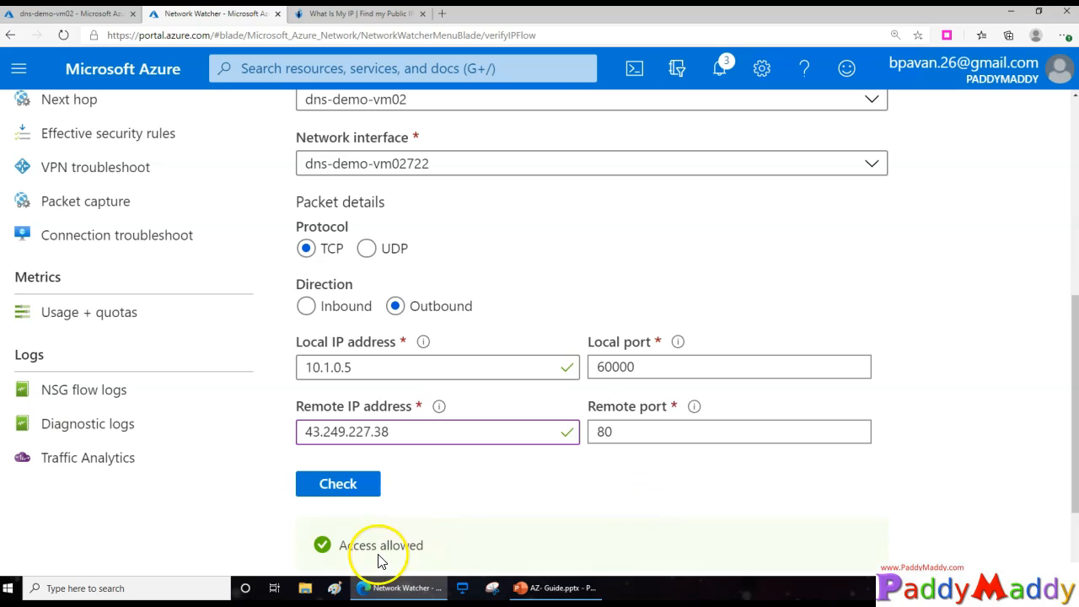
scroll(548, 460, down, 2)
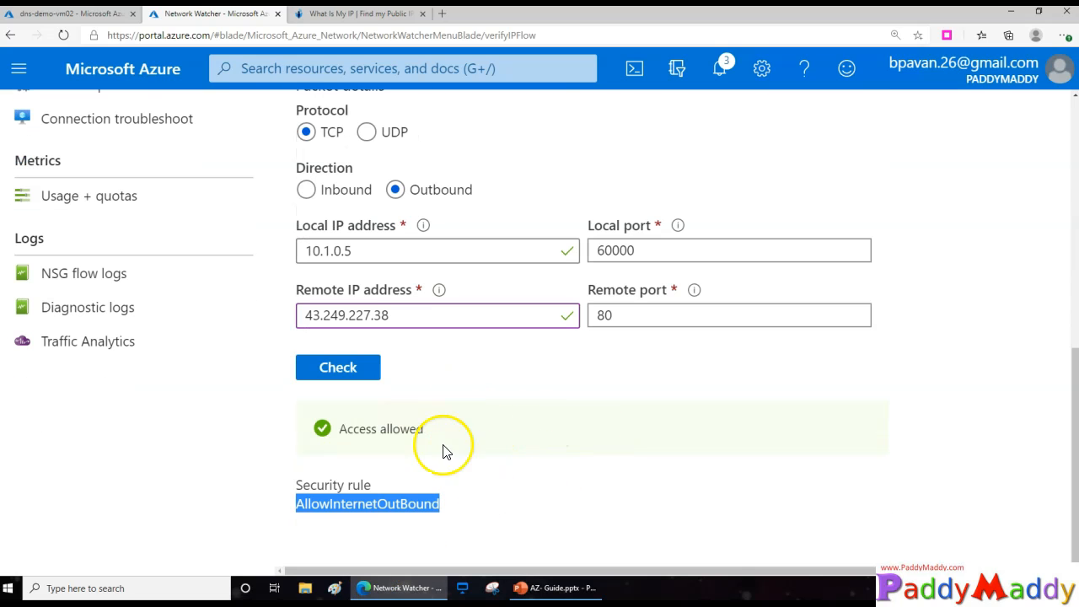
scroll(590, 464, up, 3)
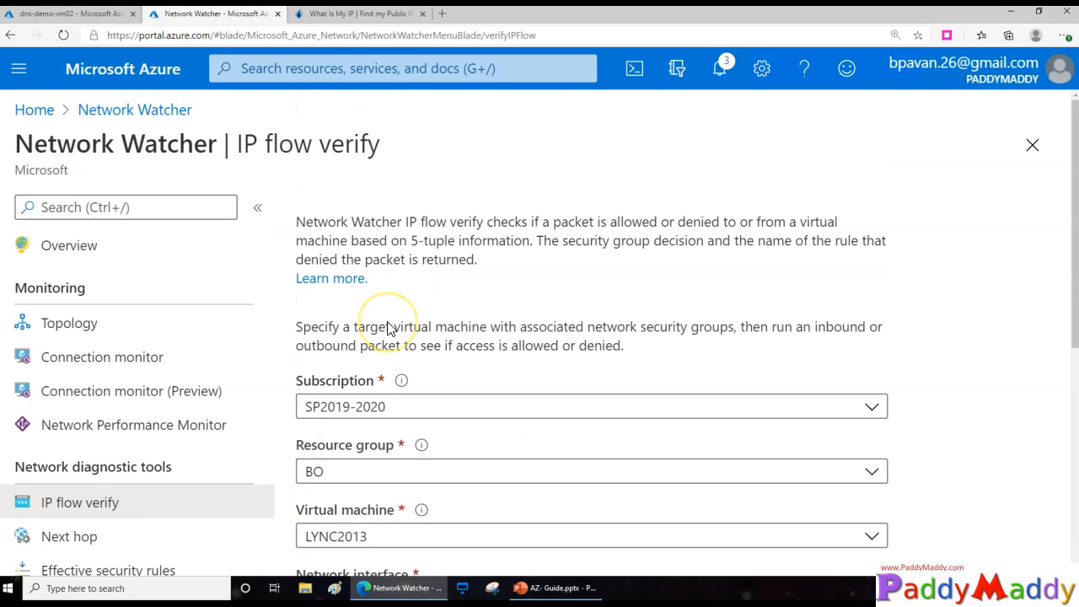
Open the Next hop diagnostic tool and look over its target machine, source and destination fields
scroll(388, 329, down, 4)
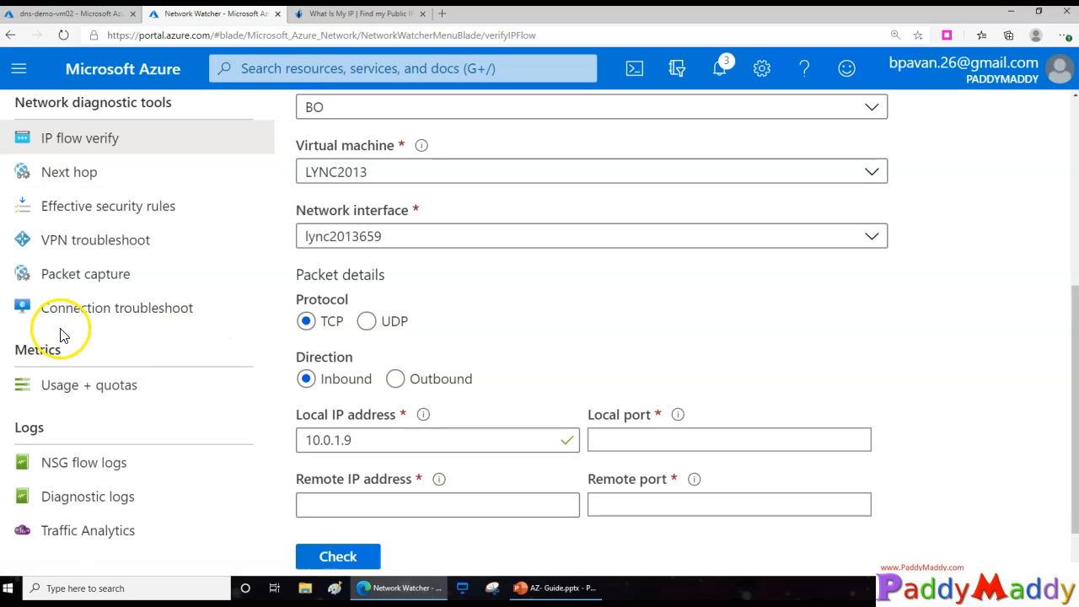
click(56, 182)
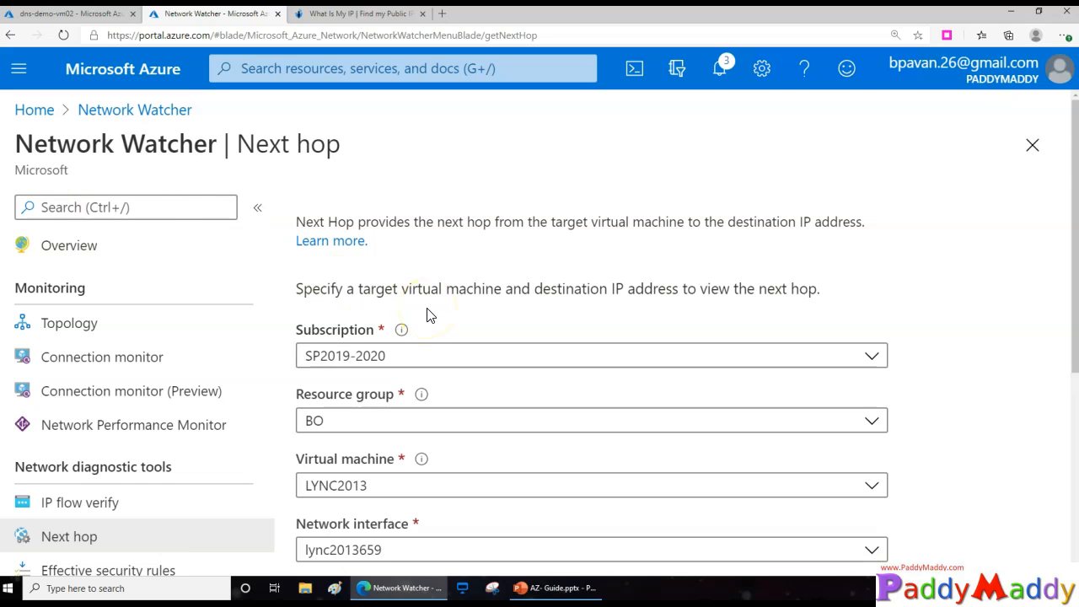
scroll(430, 354, down, 2)
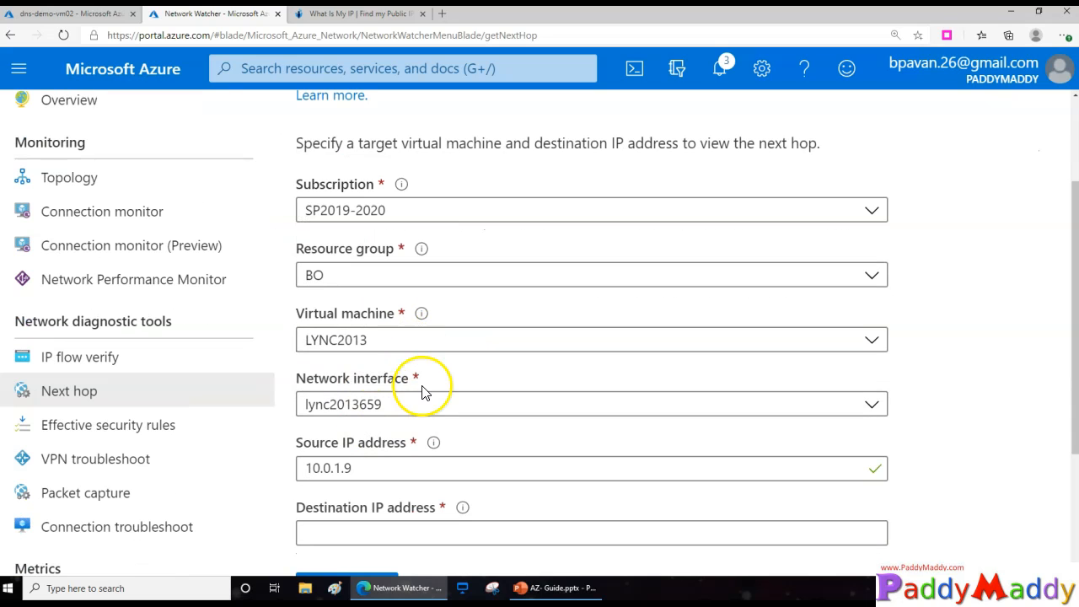
click(417, 333)
click(271, 356)
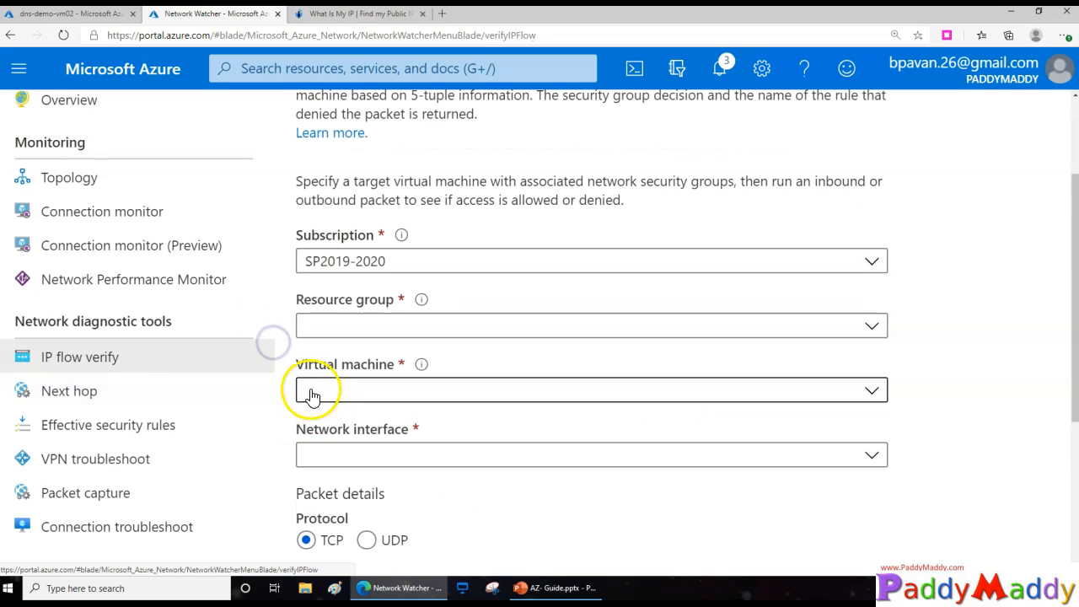
click(72, 401)
scroll(388, 430, down, 1)
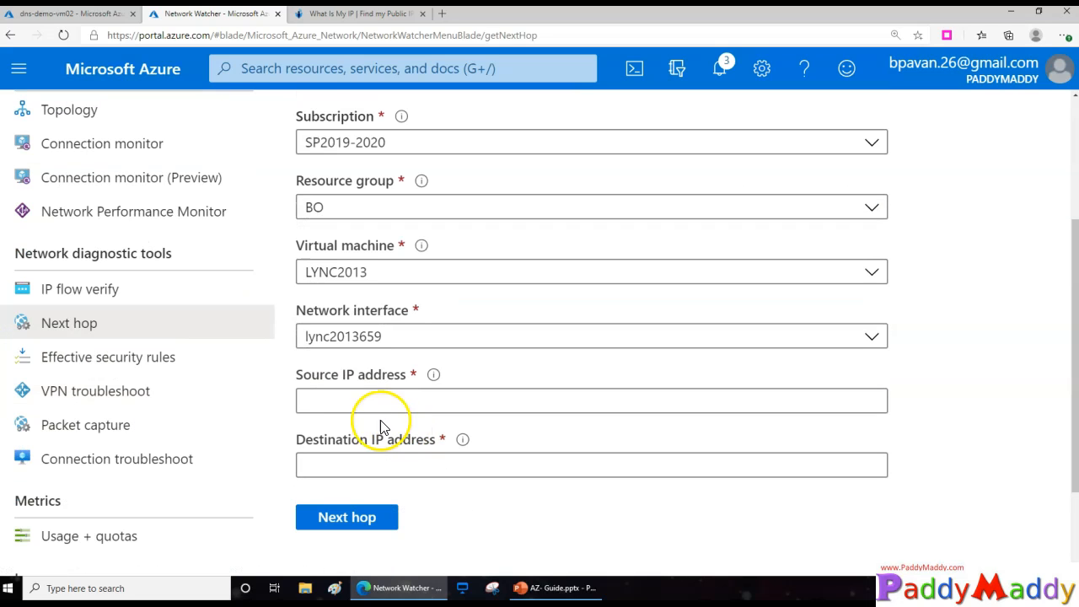
click(357, 466)
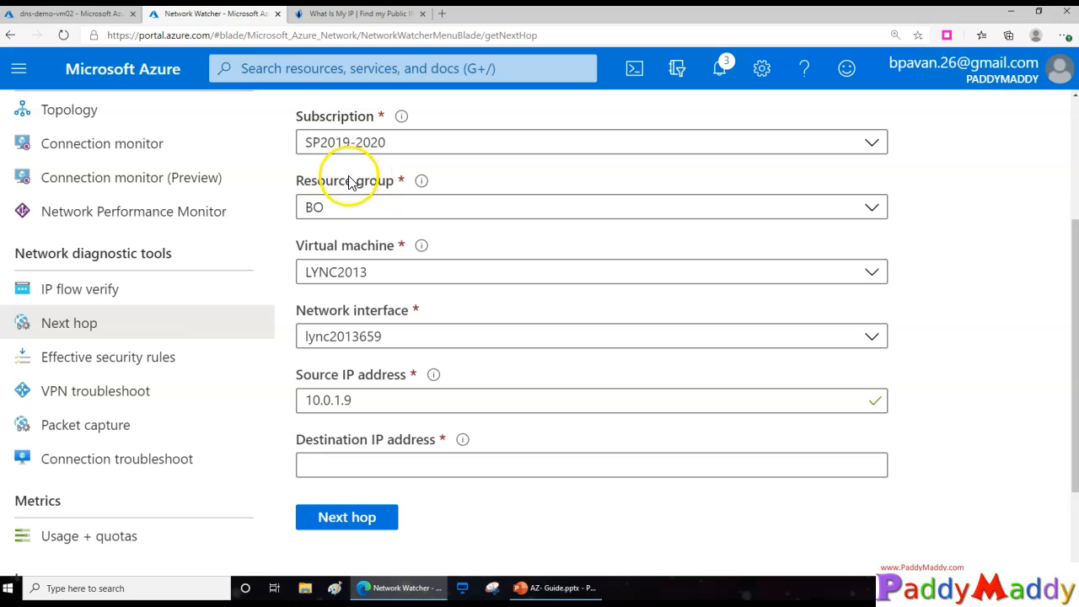
Choose the DNS-Demo resource group for the next hop query
scroll(228, 326, up, 2)
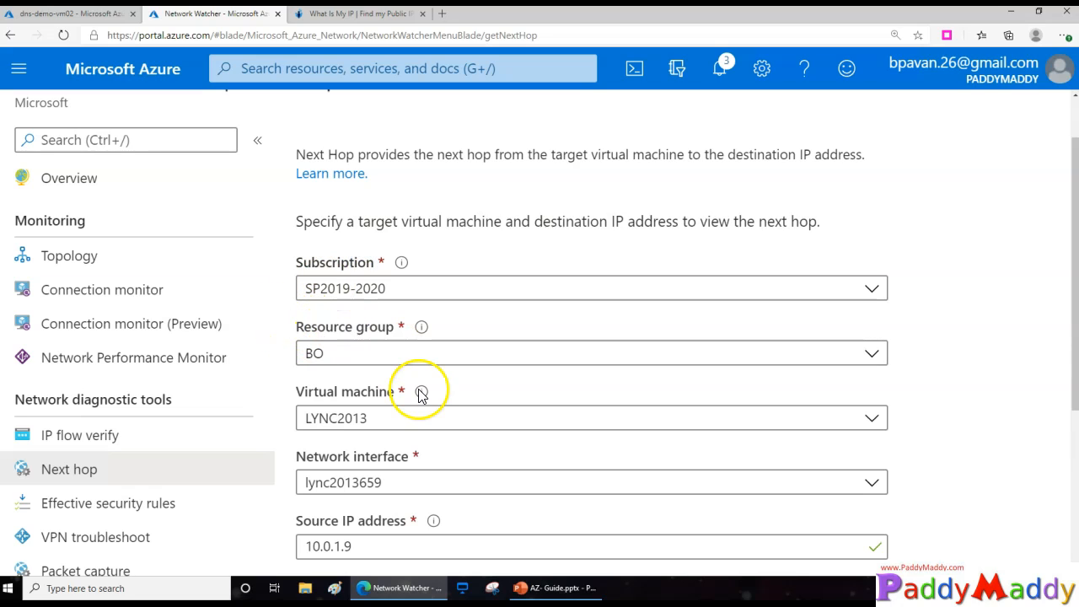
click(359, 359)
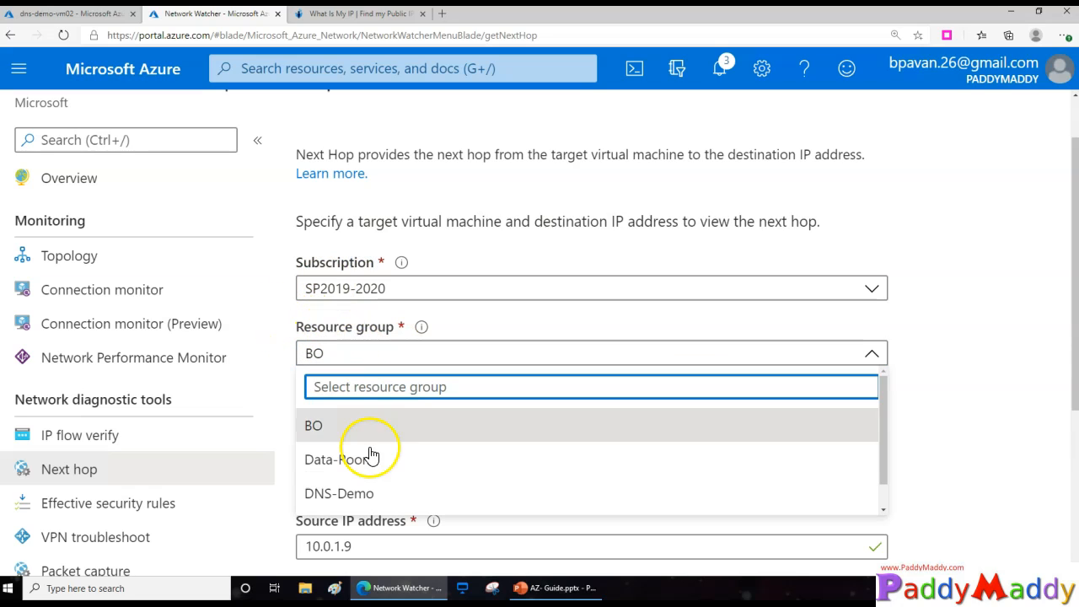
click(366, 493)
scroll(362, 492, down, 1)
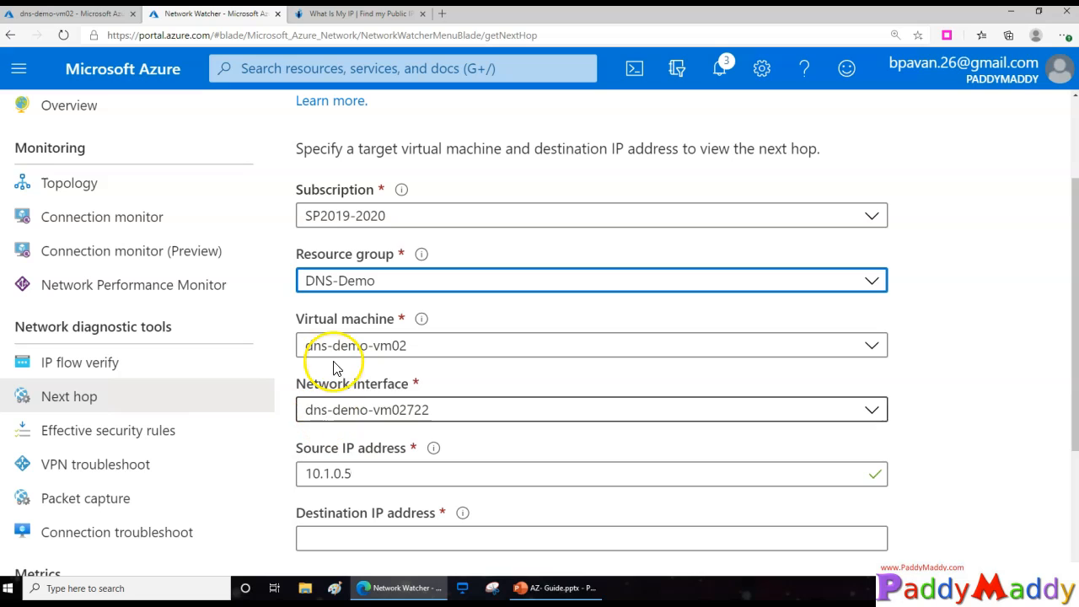
scroll(384, 493, down, 1)
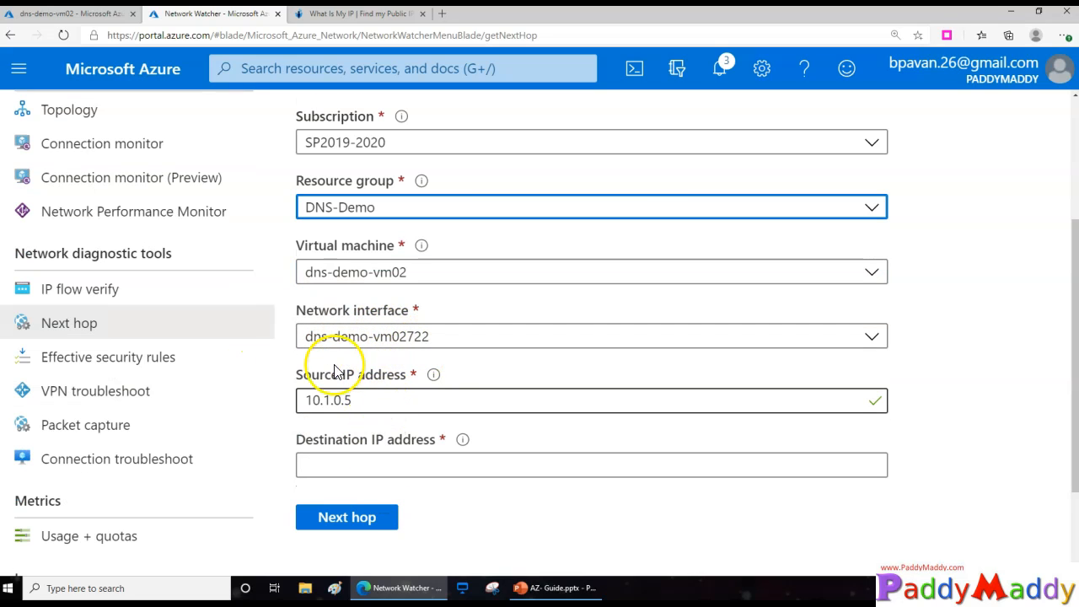
Run the next hop query to destination IP address 8.8.8.8 and examine the hop type and route table
click(389, 469)
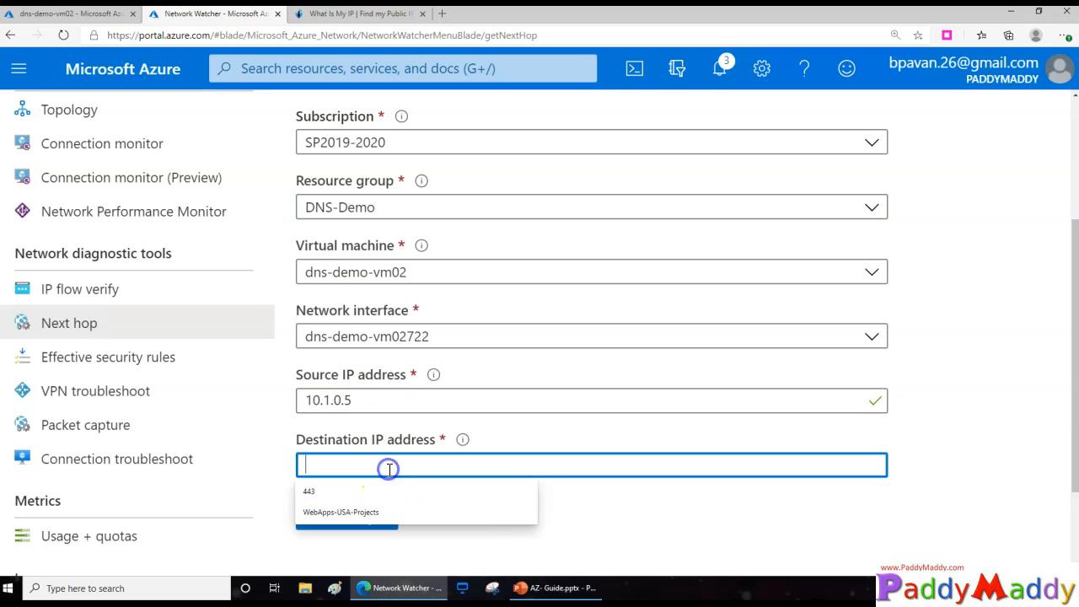
text(8.)
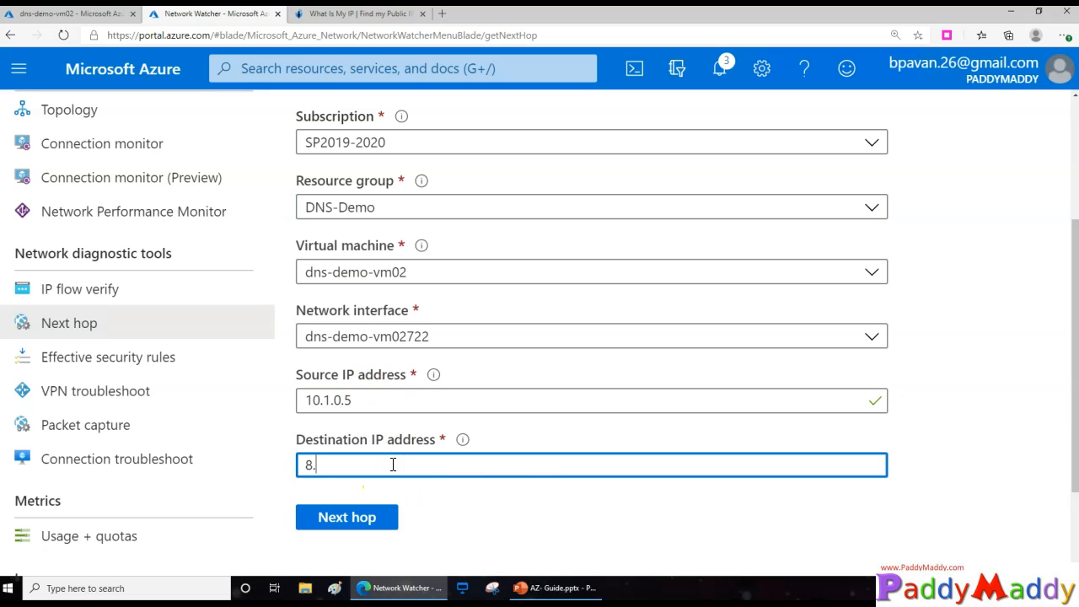
text(8.8.8)
click(369, 516)
scroll(535, 525, down, 2)
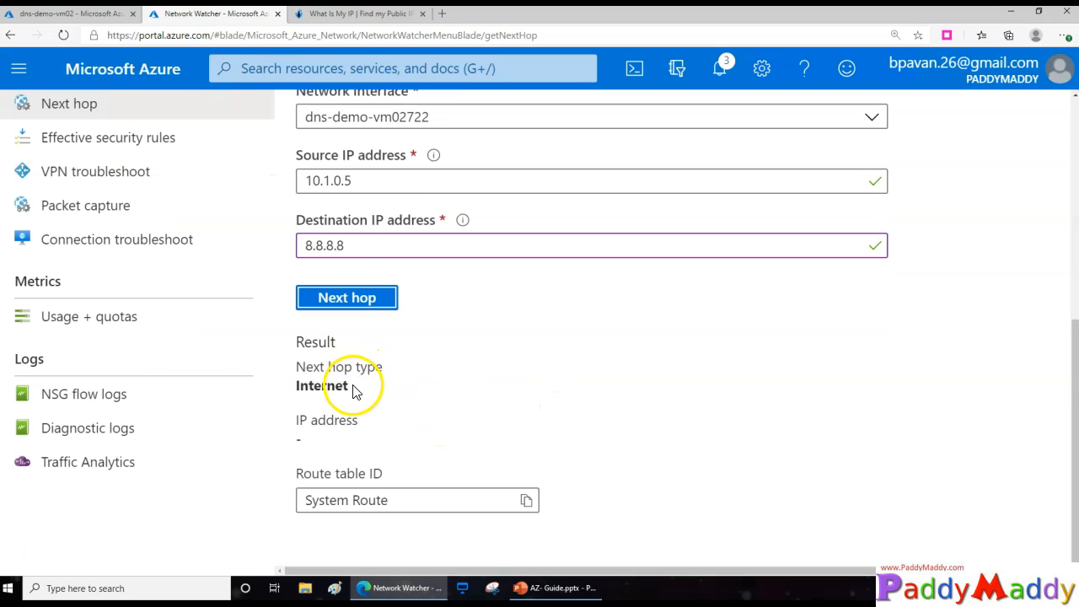
click(337, 394)
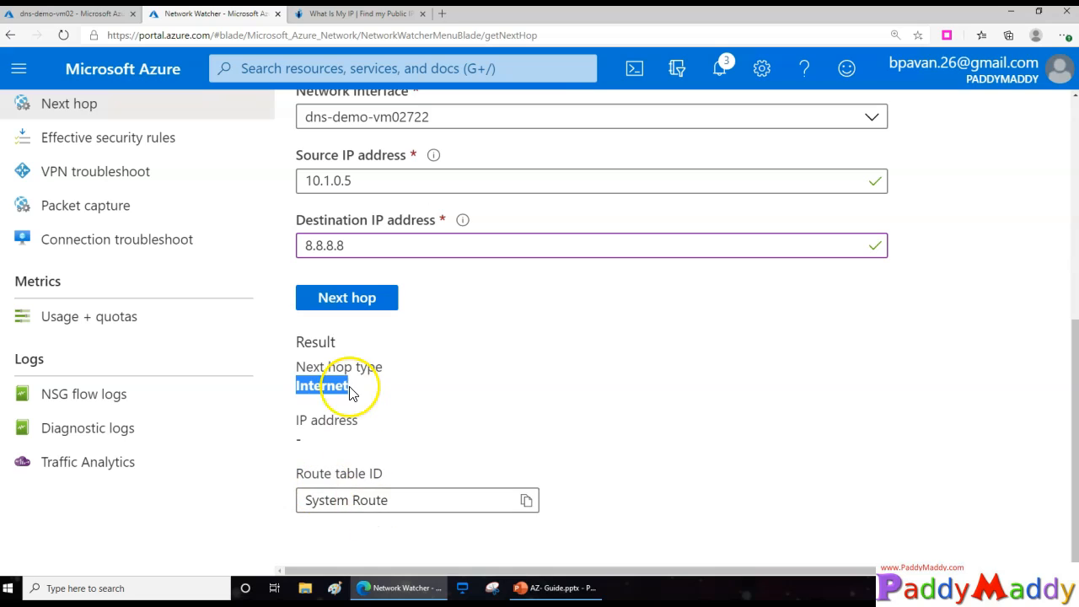
drag(381, 501, 310, 489)
click(386, 504)
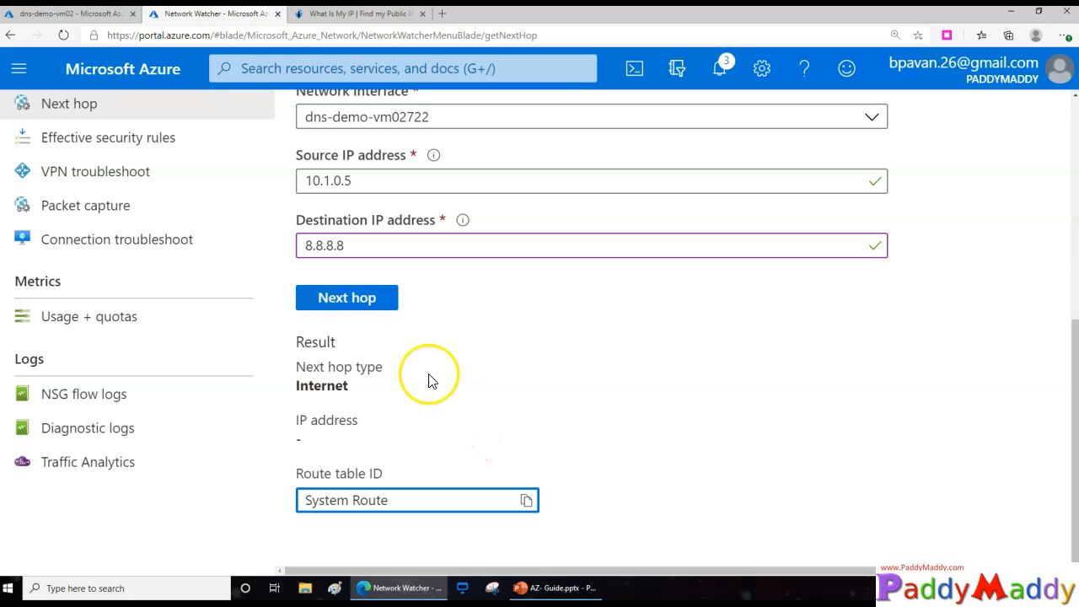
Change the destination IP address to 10.1.0.4 and run the next hop query again
scroll(455, 371, up, 1)
click(358, 320)
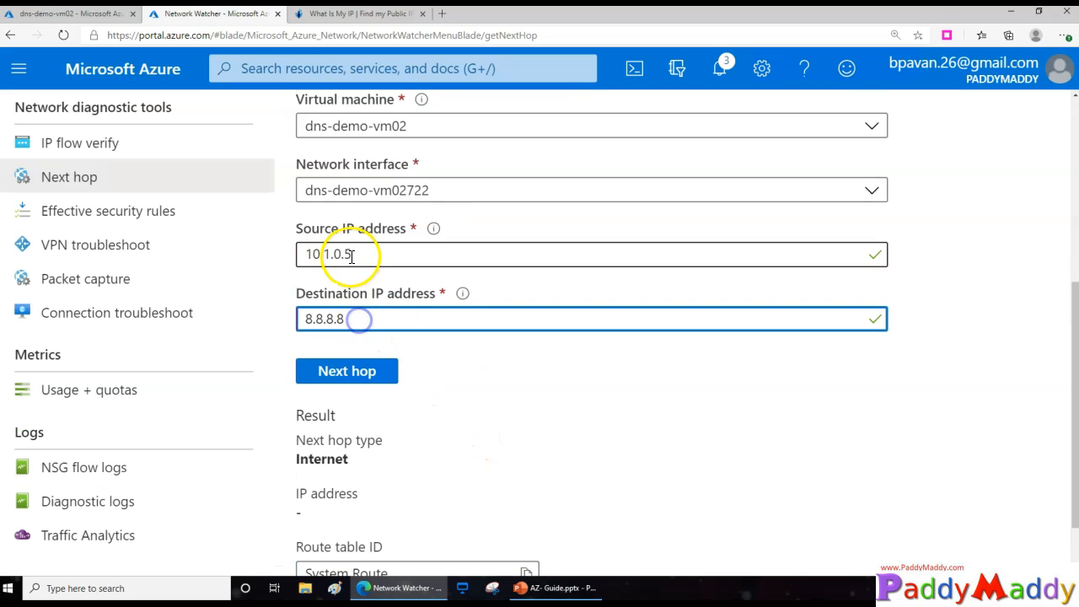
drag(353, 257, 252, 257)
key(ctrl+c)
drag(378, 314, 108, 306)
key(ctrl+v)
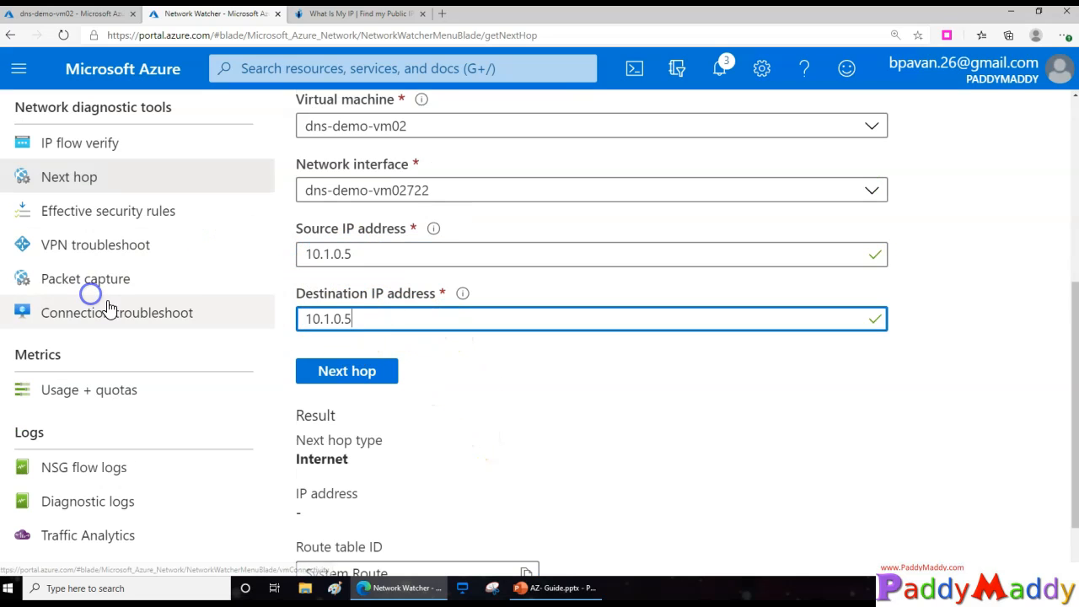
text(4)
click(373, 378)
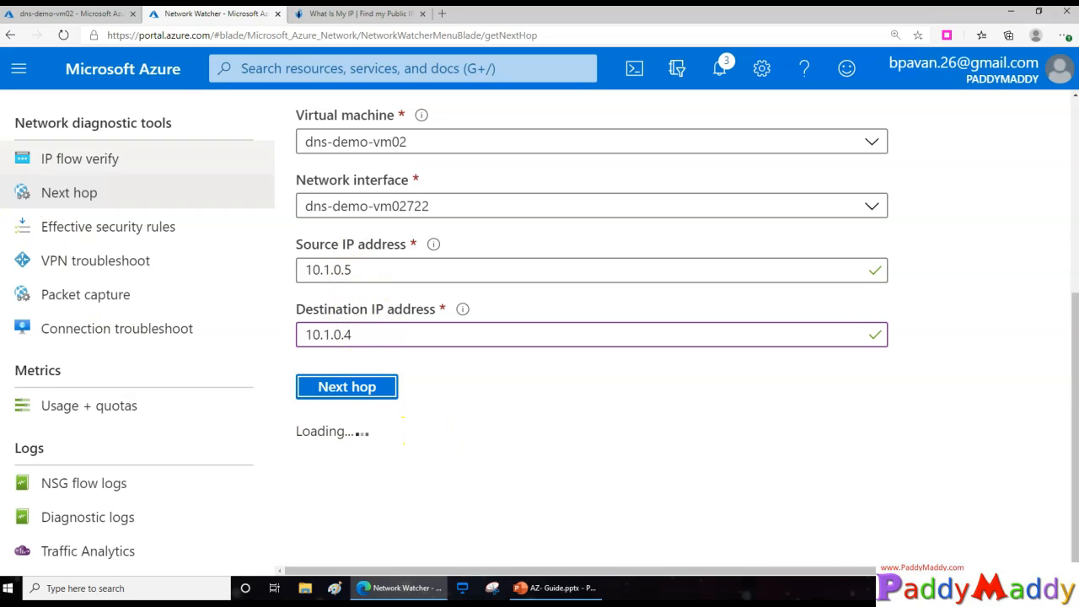
Examine the hop type and route table returned for the 10.1.0.4 destination
scroll(448, 487, down, 3)
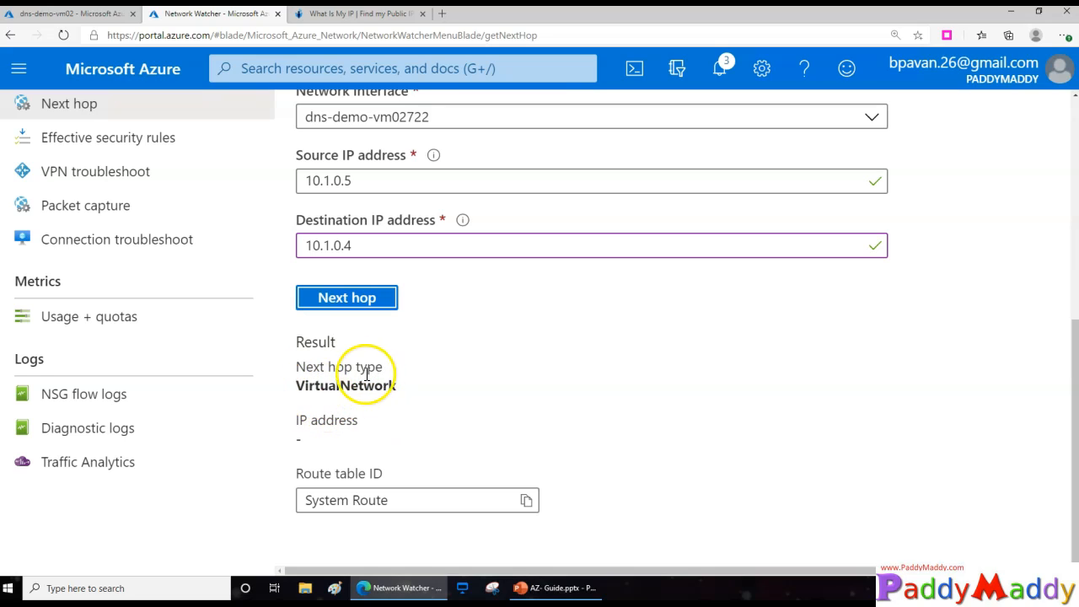
click(388, 387)
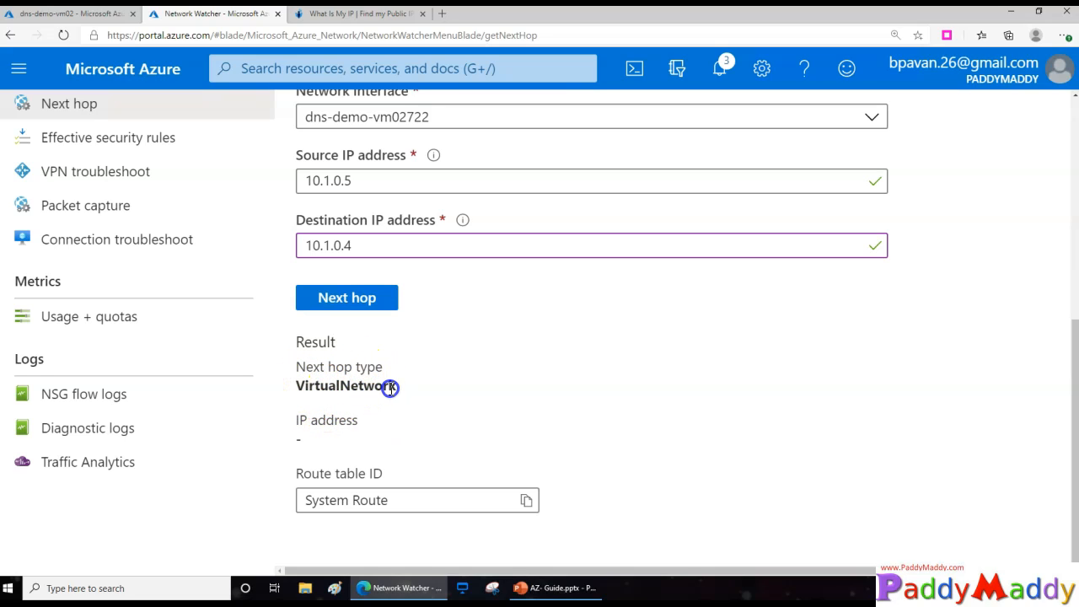
double_click(391, 388)
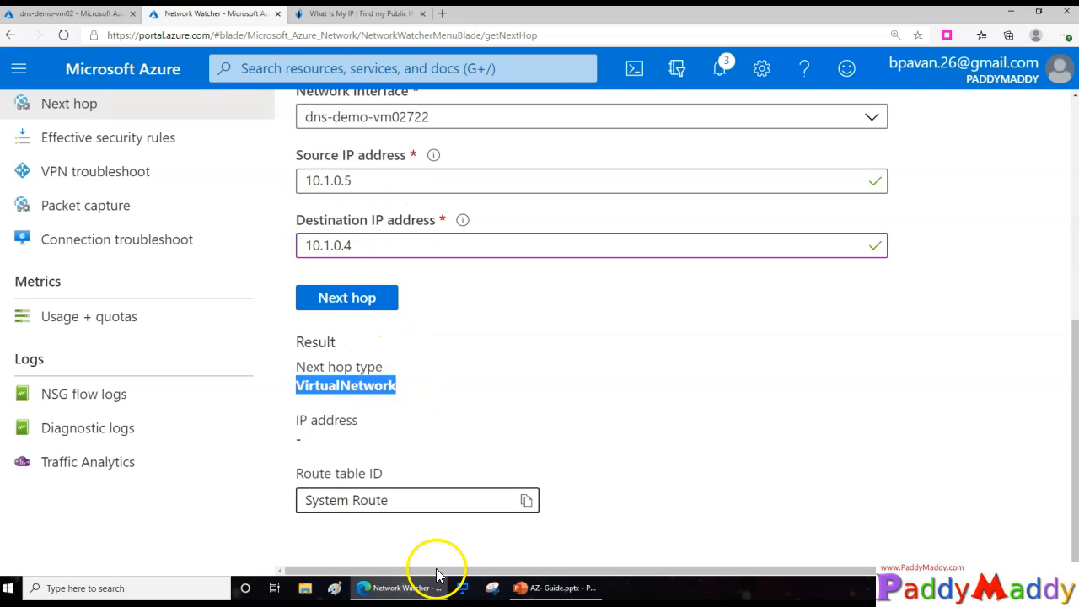
drag(410, 499, 335, 500)
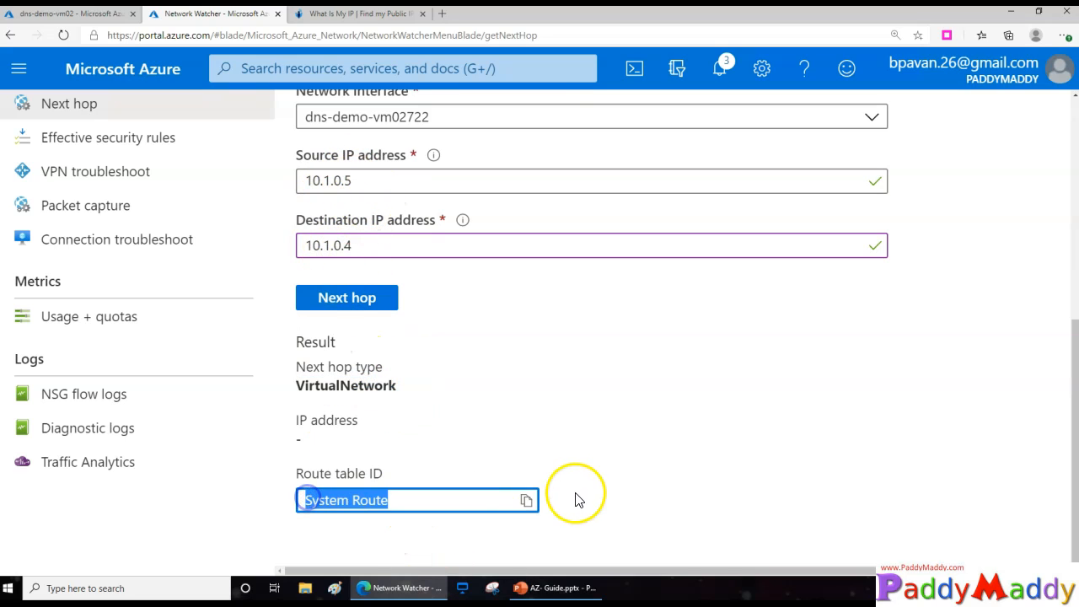
scroll(573, 496, up, 4)
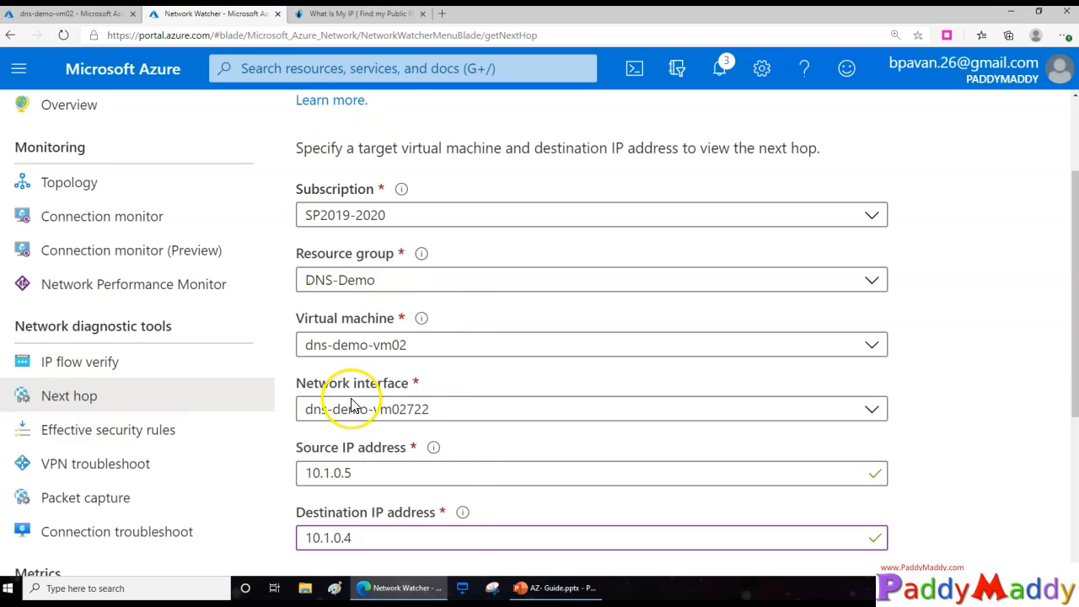
scroll(458, 472, up, 1)
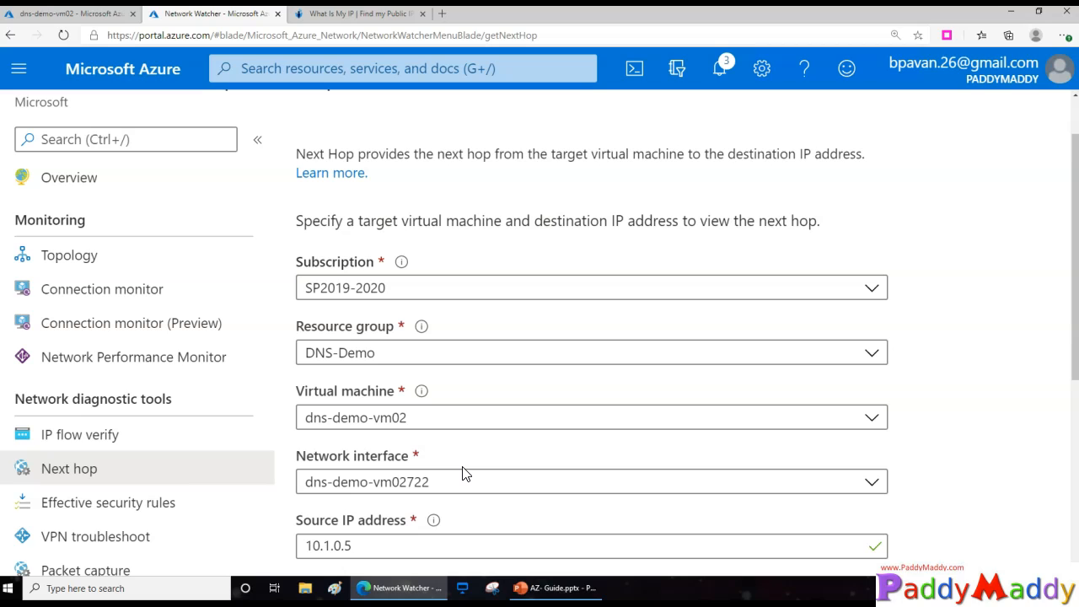
Open Effective security rules, discarding the unsaved next hop edits, and look over the inbound and outbound rules sections
click(200, 501)
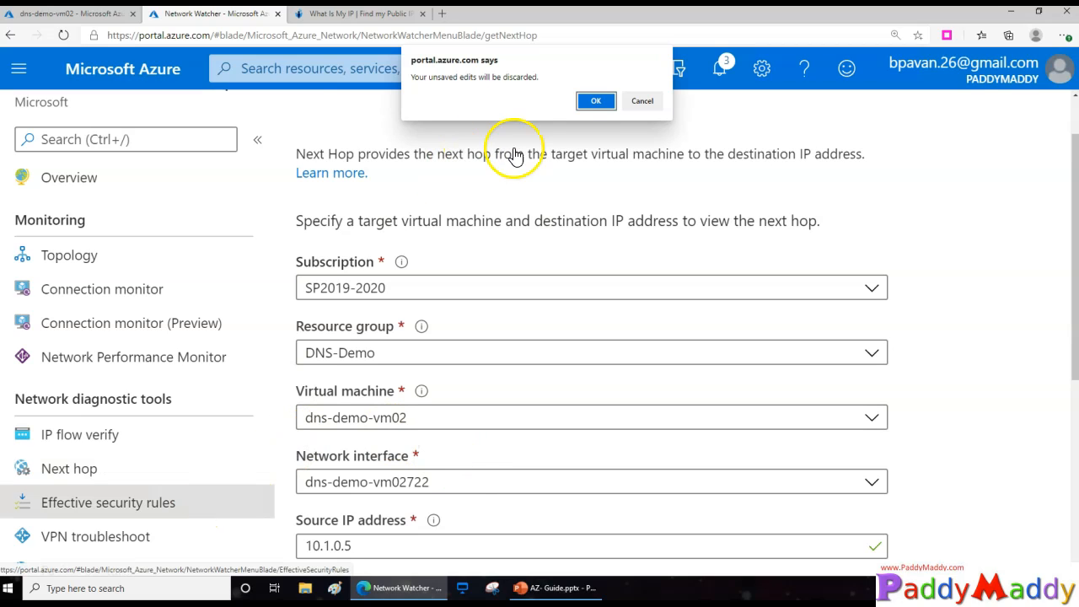
click(600, 104)
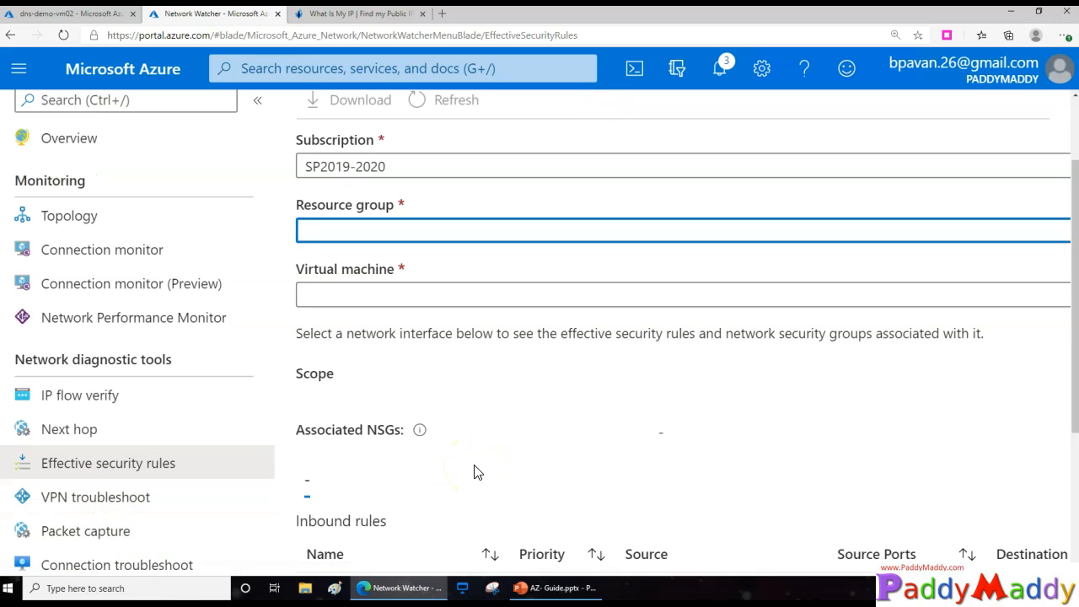
scroll(478, 475, down, 3)
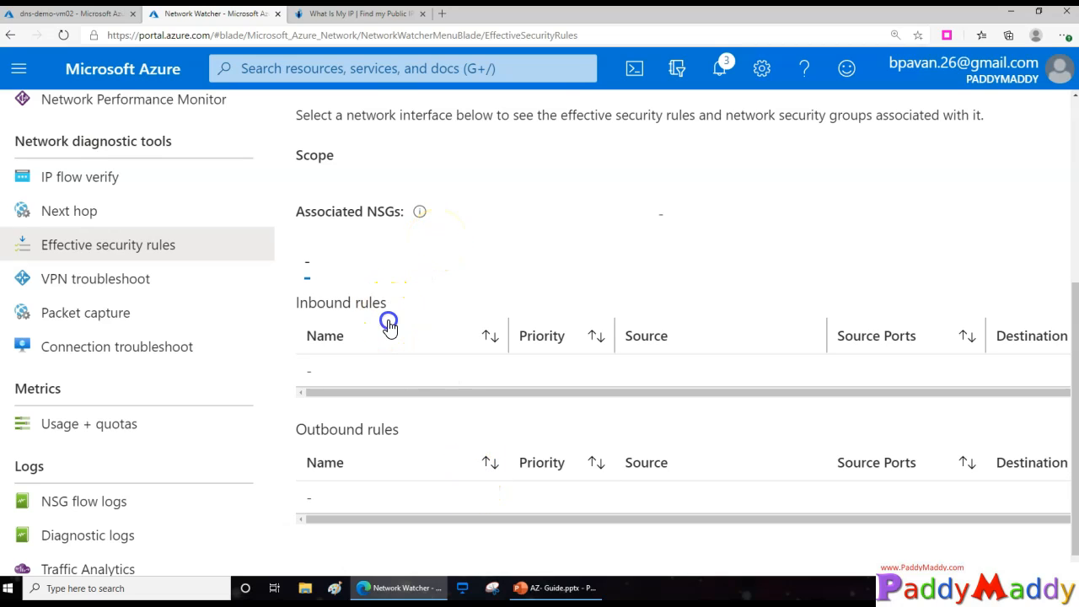
drag(401, 426, 337, 419)
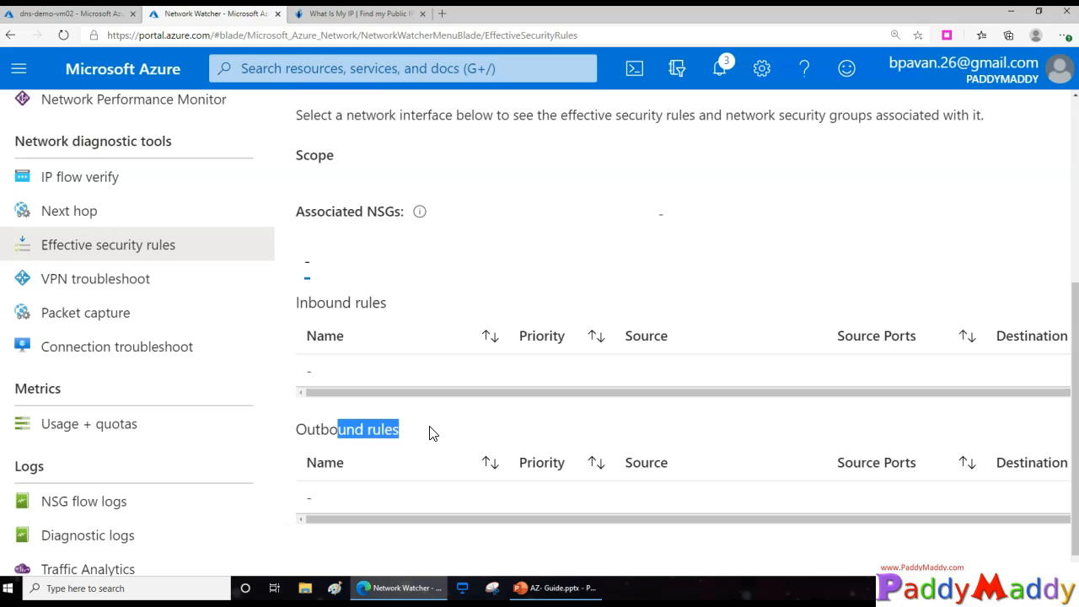
scroll(429, 447, up, 4)
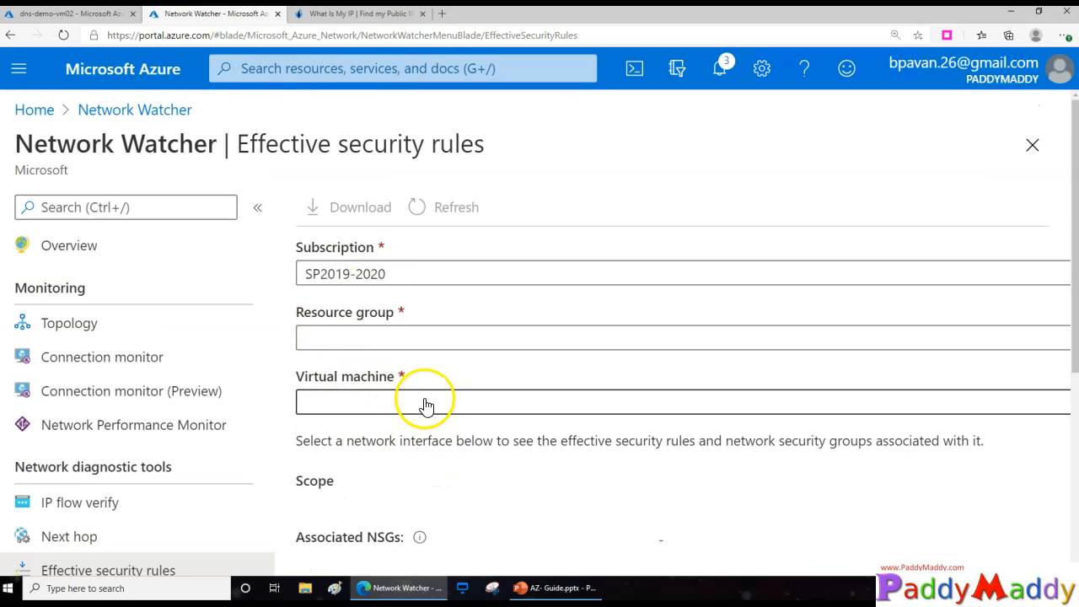
Load the effective security rules for virtual machine DNsdemo-vm01 in resource group DNS-Demo
click(381, 346)
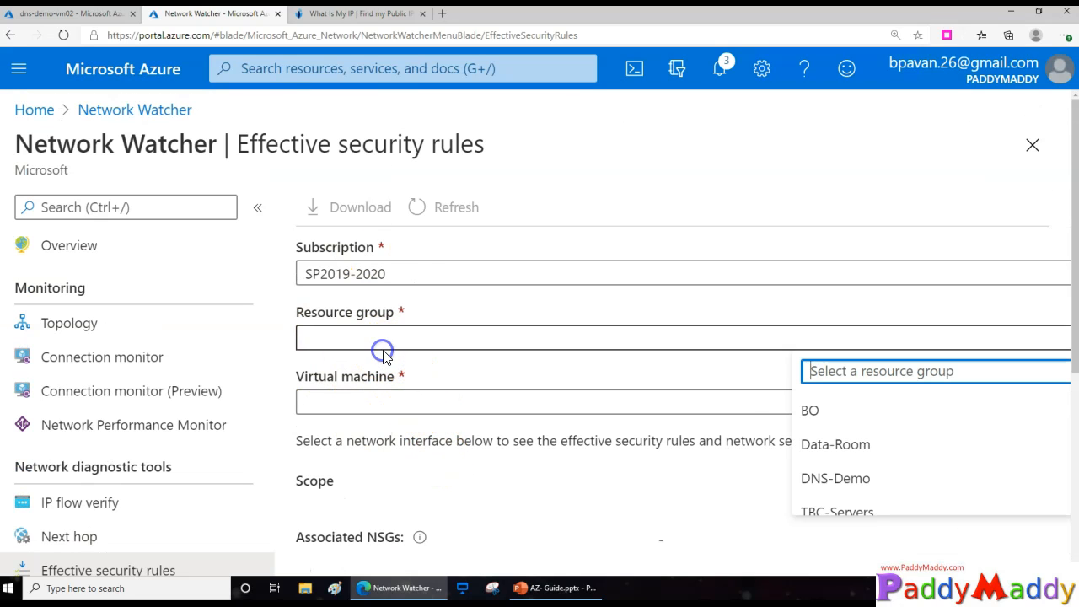
click(841, 478)
click(401, 403)
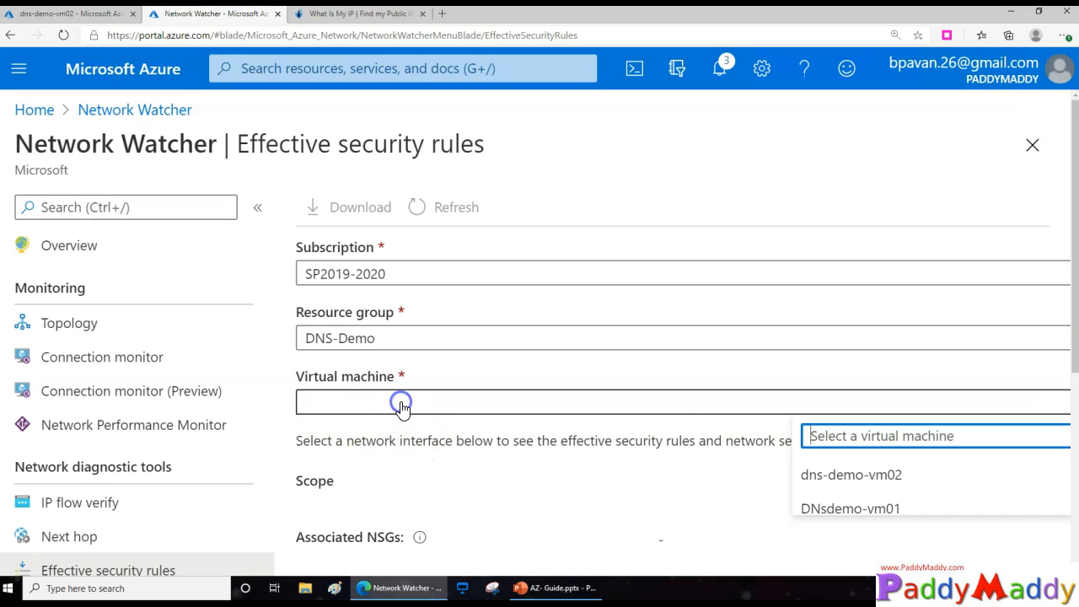
click(893, 504)
Enlarge the page to 175% and look across the columns of the inbound rules table
scroll(505, 451, down, 3)
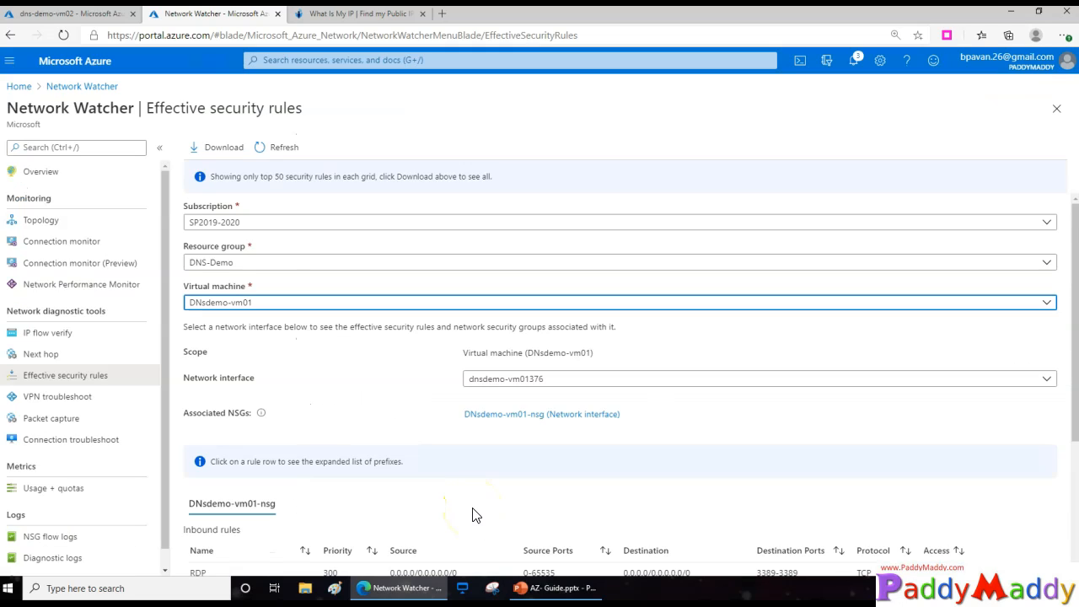
click(896, 35)
click(867, 58)
click(866, 57)
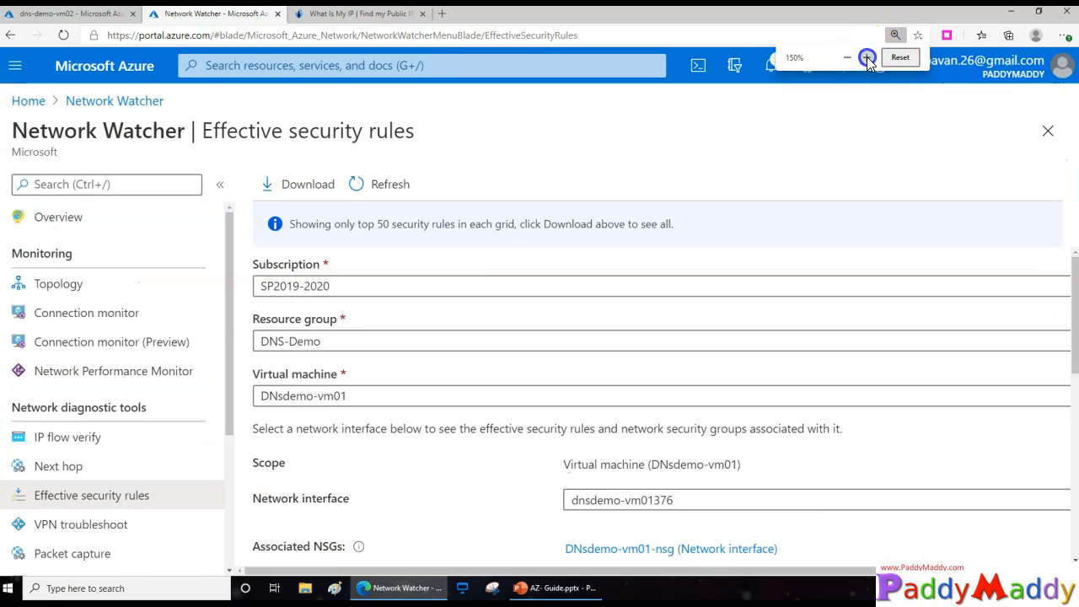
click(866, 57)
scroll(679, 430, down, 2)
scroll(680, 434, down, 2)
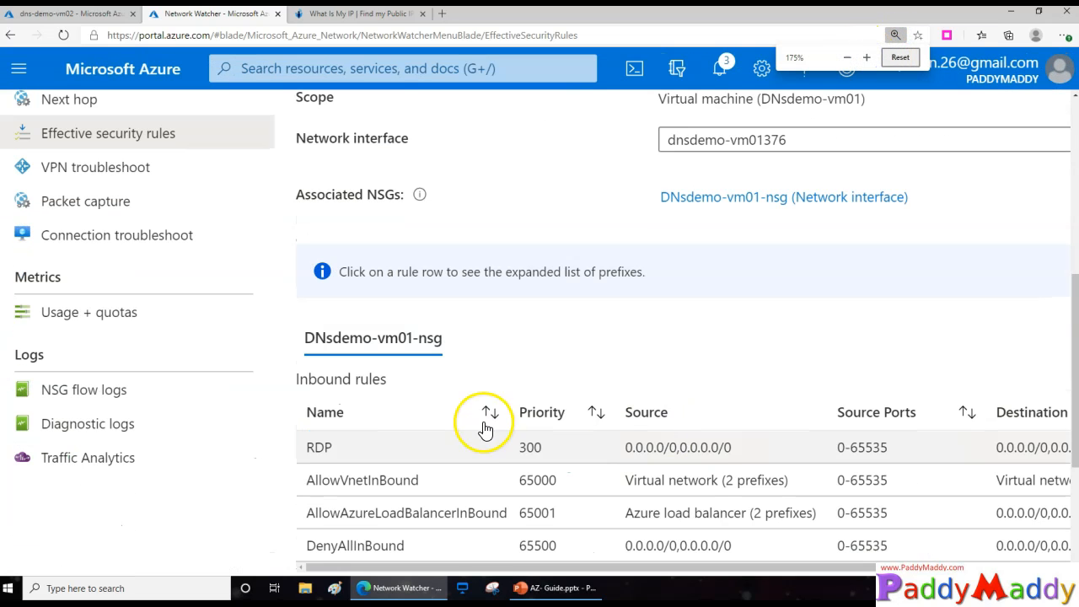
drag(489, 568, 735, 595)
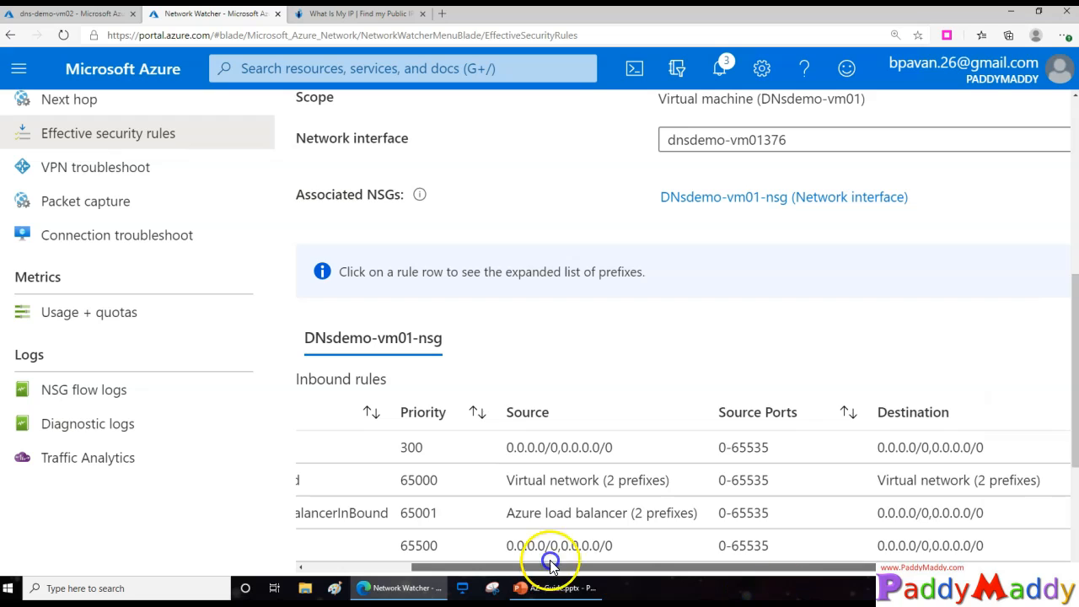
drag(551, 562, 437, 543)
Check the associated NSGs and the available network interfaces for DNsdemo-vm01
scroll(536, 352, up, 2)
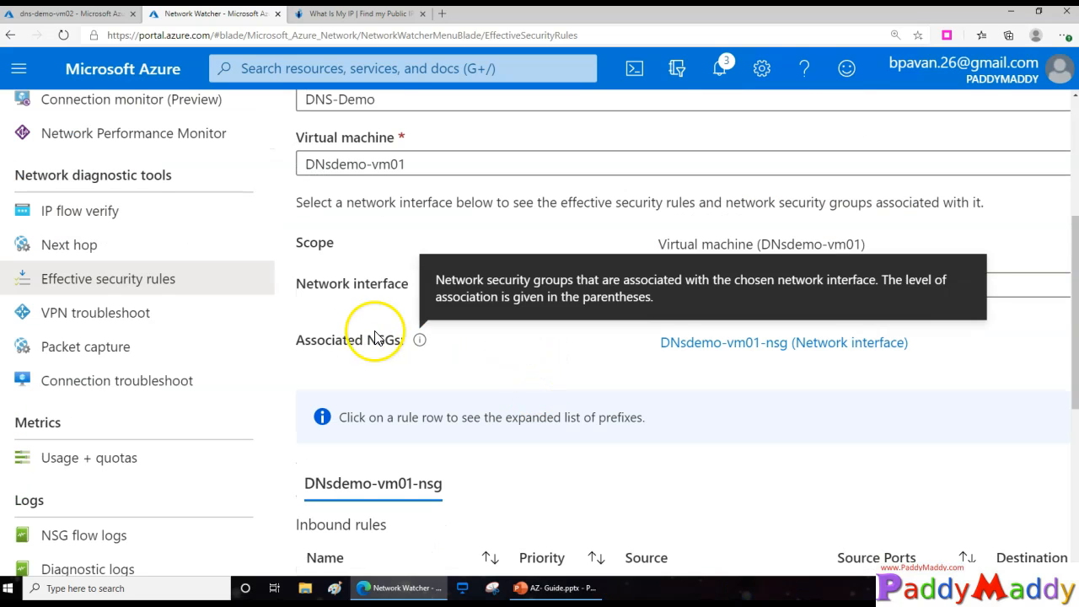
drag(302, 338, 376, 356)
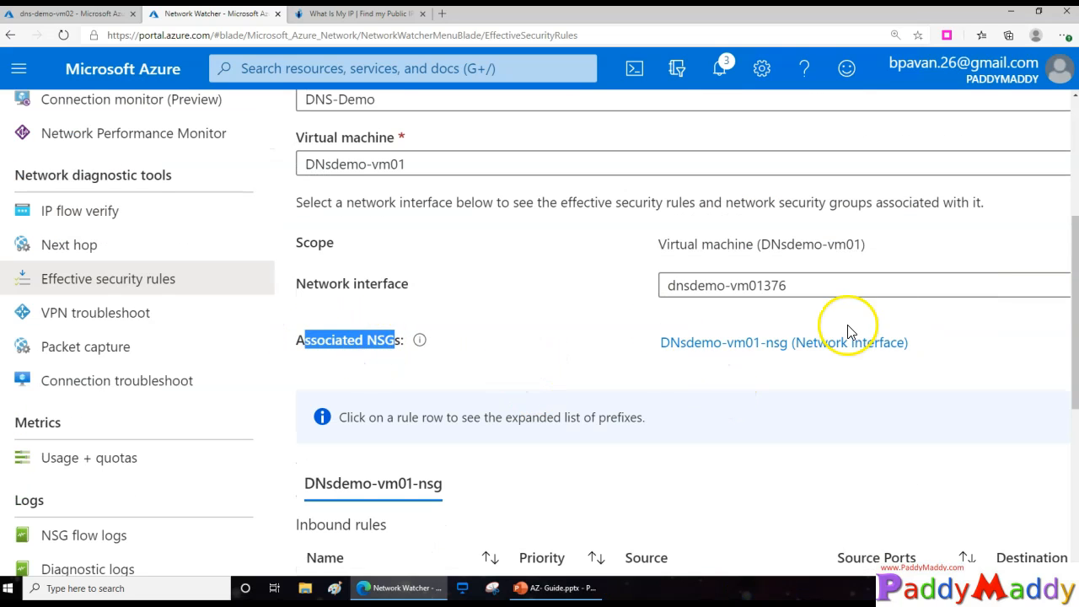
click(812, 294)
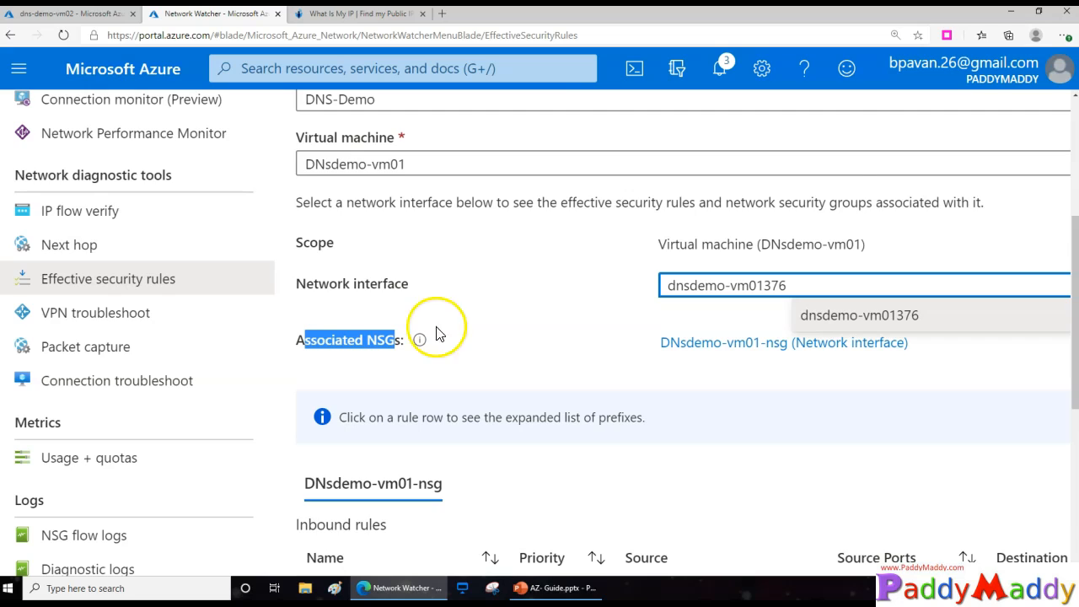
scroll(447, 422, down, 3)
click(345, 385)
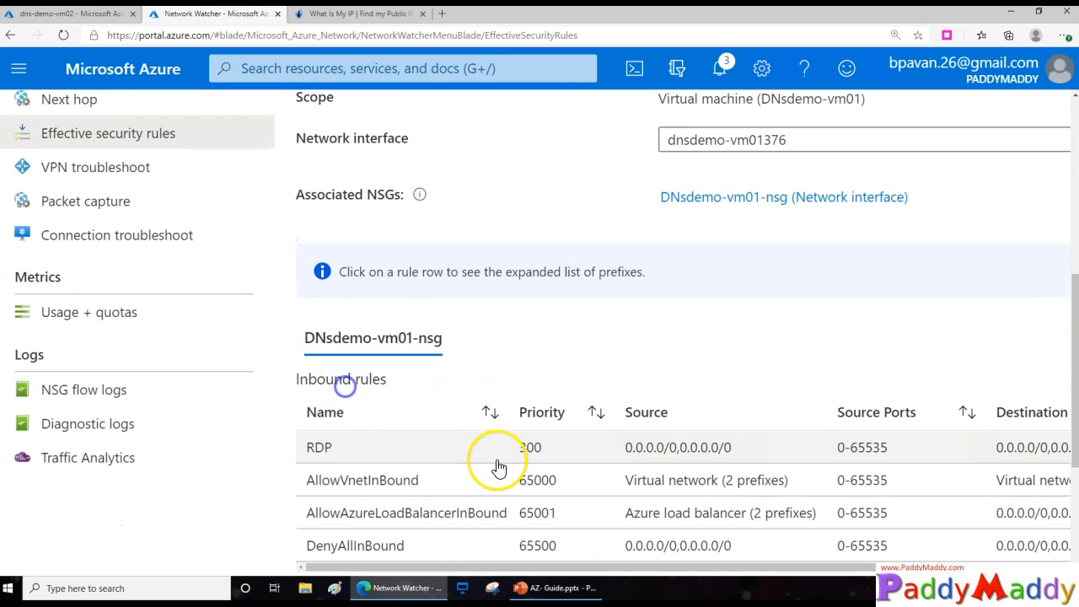
Examine the inbound and outbound rules of DNsdemo-vm01-nsg, reducing the page zoom to fit all columns
scroll(499, 466, down, 4)
drag(337, 228, 787, 335)
drag(404, 348, 408, 351)
drag(350, 234, 547, 376)
drag(460, 384, 344, 218)
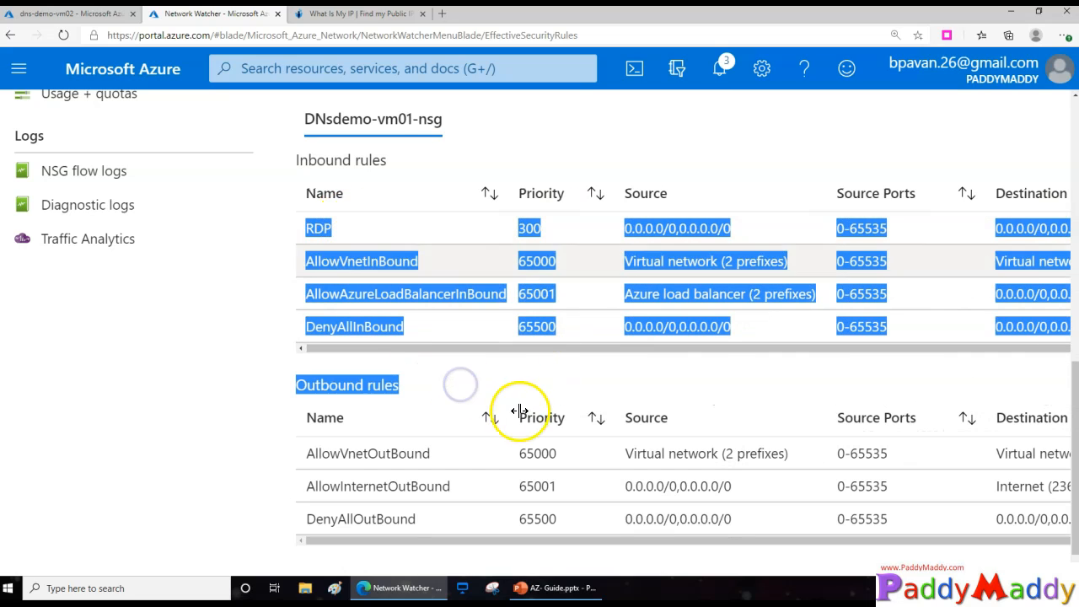
drag(514, 351, 853, 374)
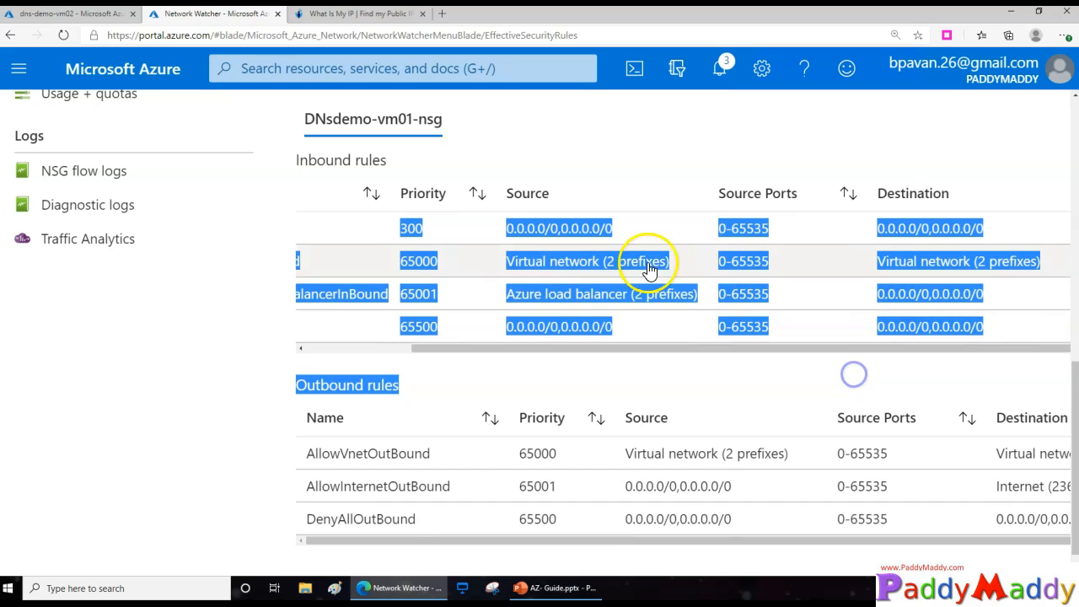
key(ctrl+minus)
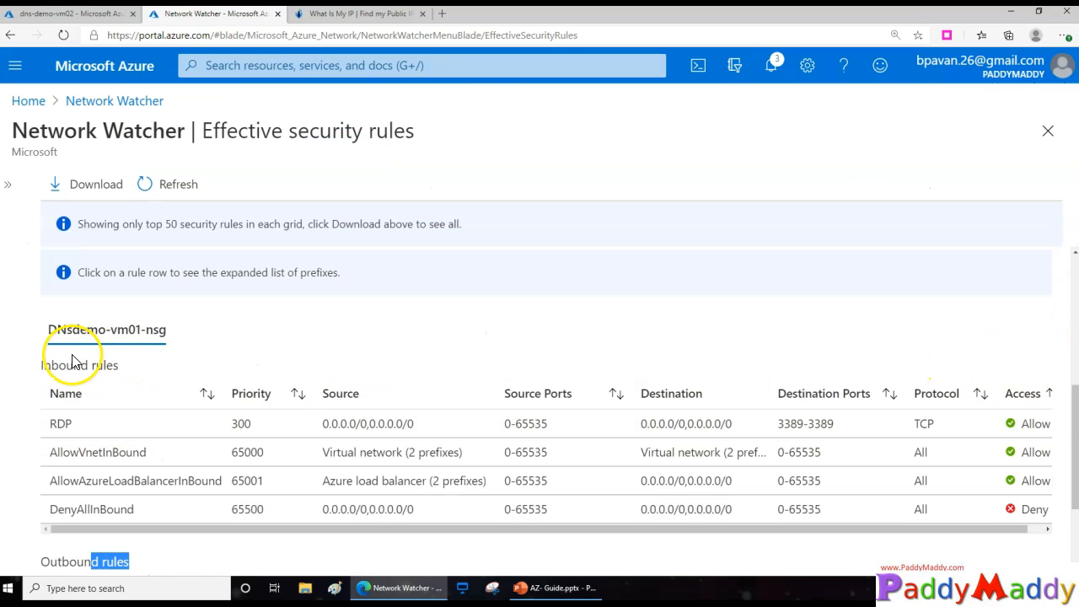
click(44, 364)
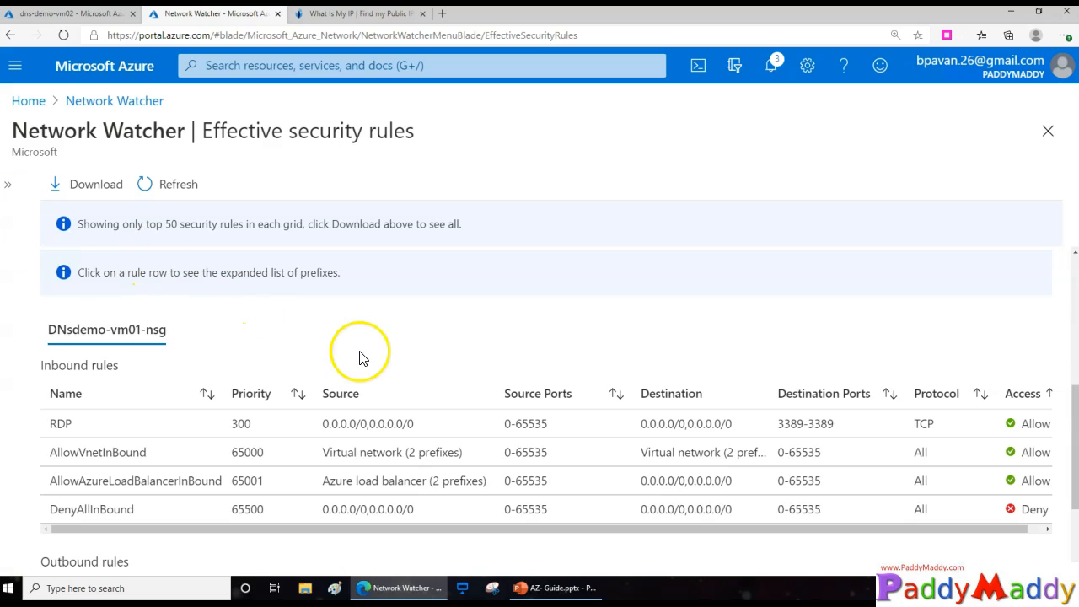
scroll(282, 387, down, 2)
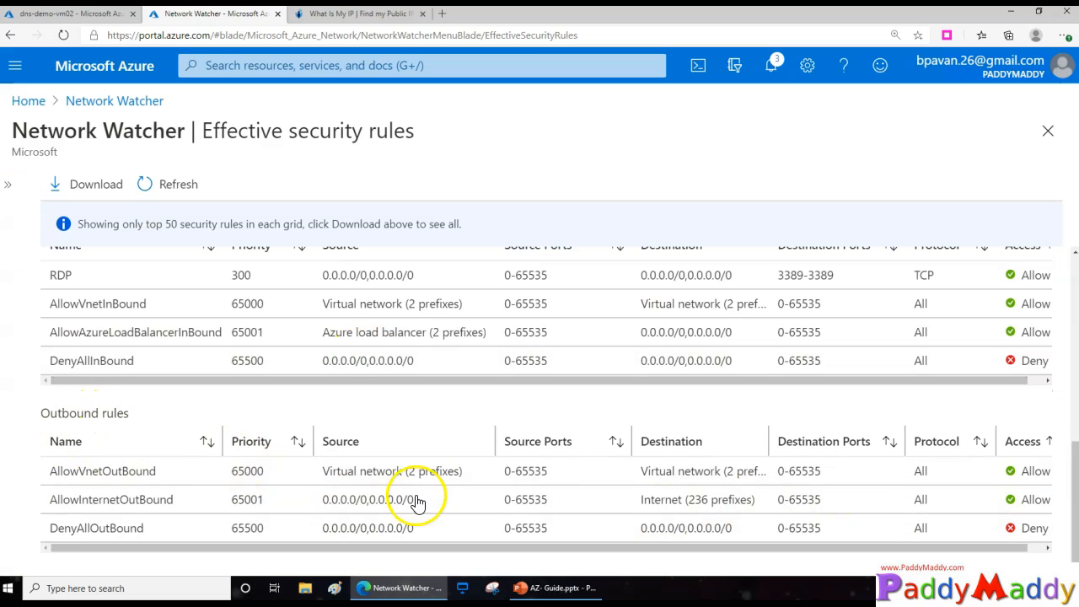
Review the scope, network interface and associated NSG of DNsdemo-vm01 alongside its effective rules
scroll(245, 371, up, 5)
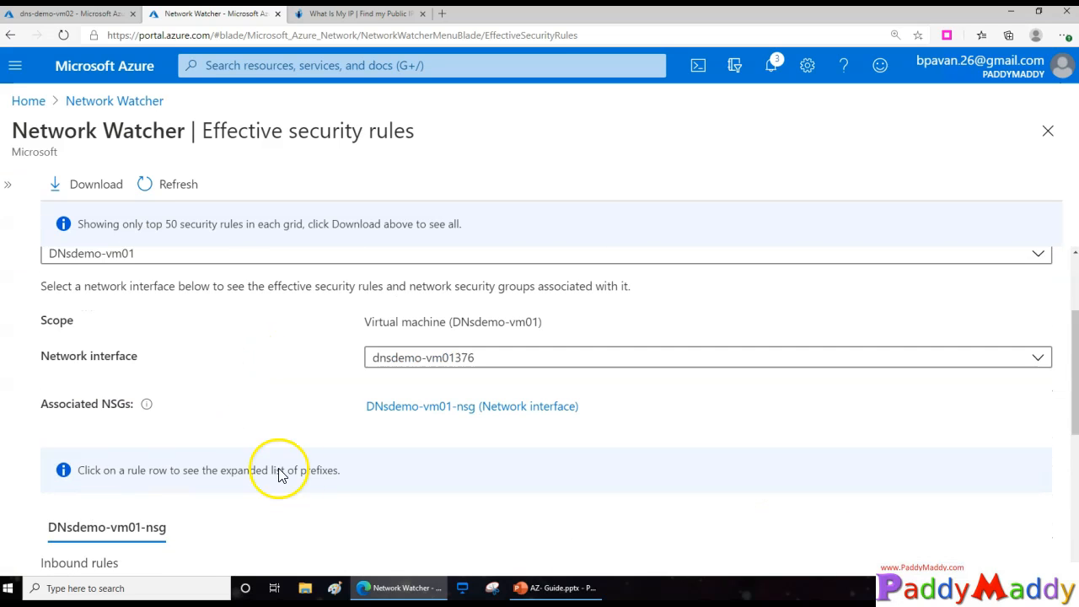
scroll(321, 436, up, 1)
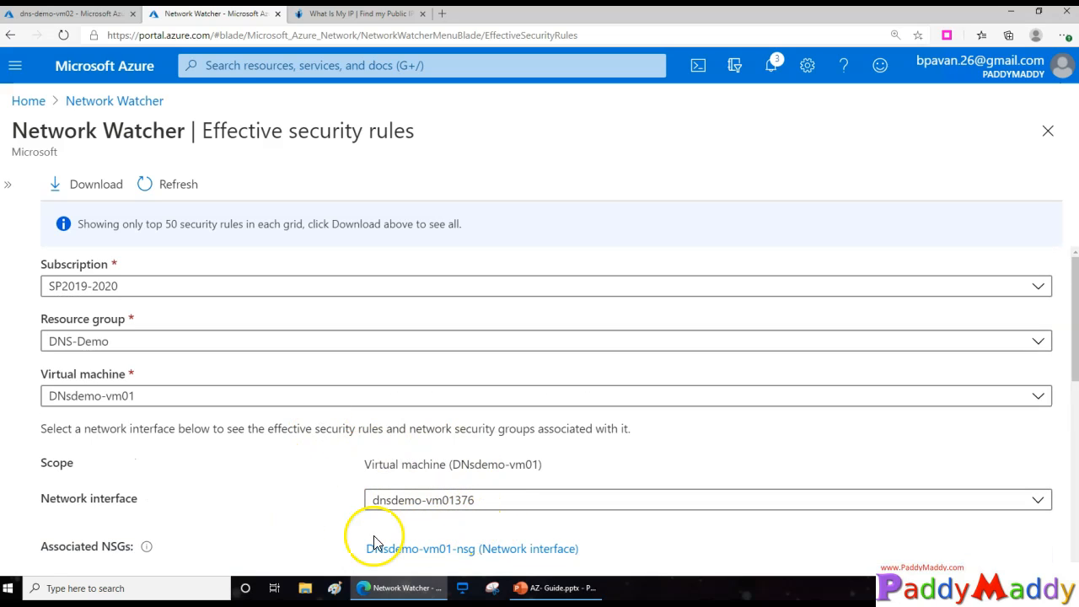
click(93, 546)
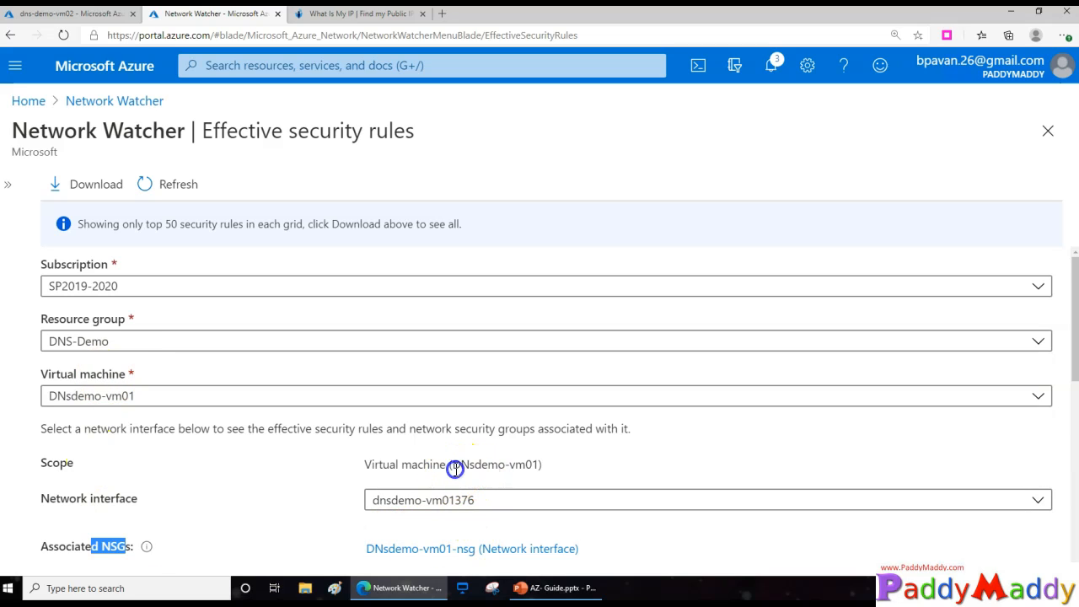
drag(455, 470, 533, 460)
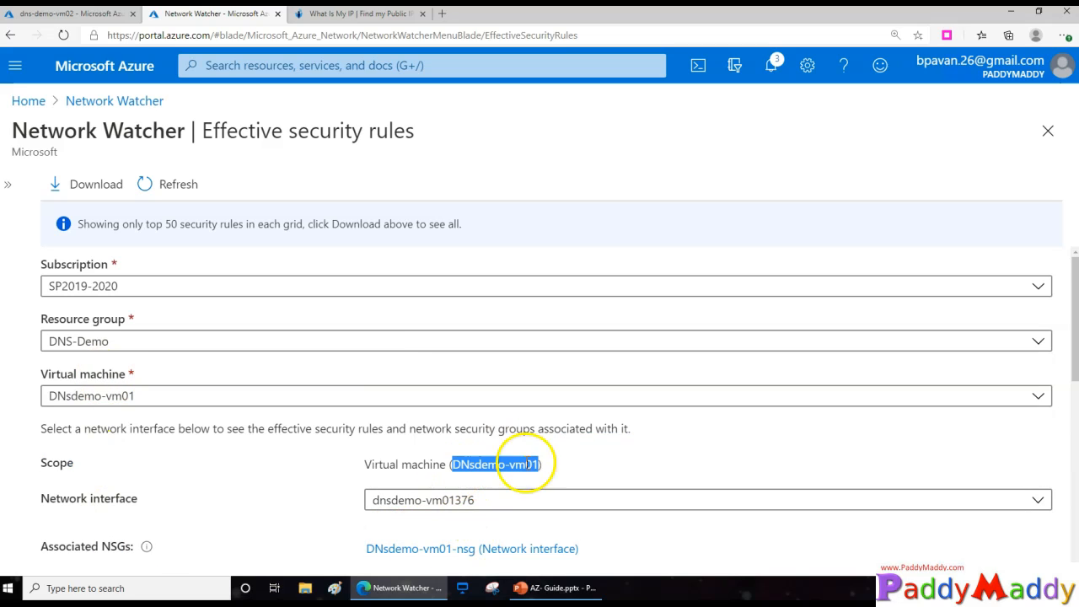
scroll(284, 501, down, 6)
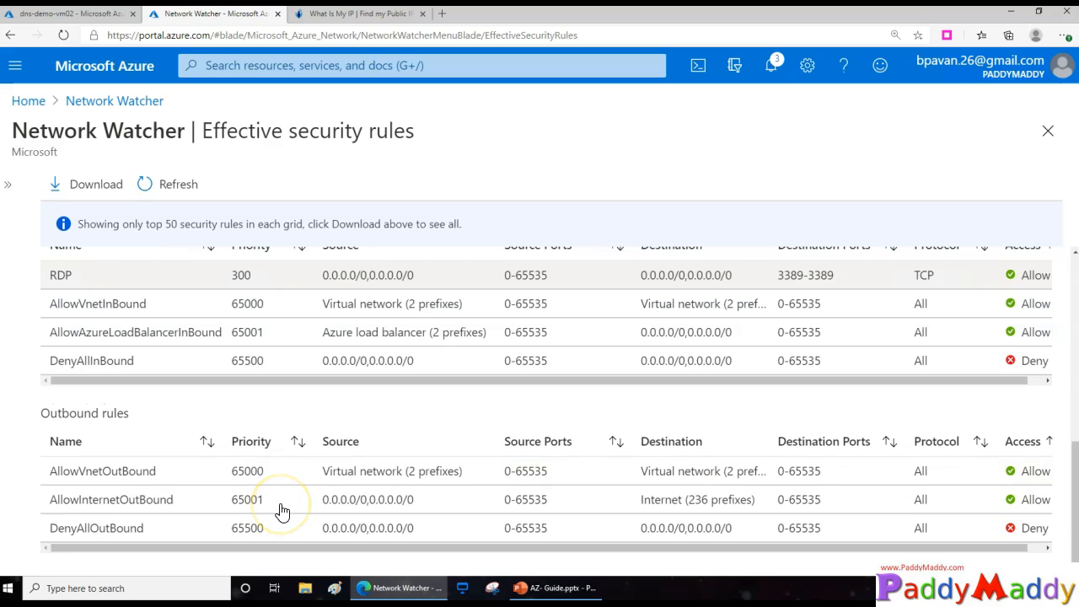
scroll(385, 470, up, 3)
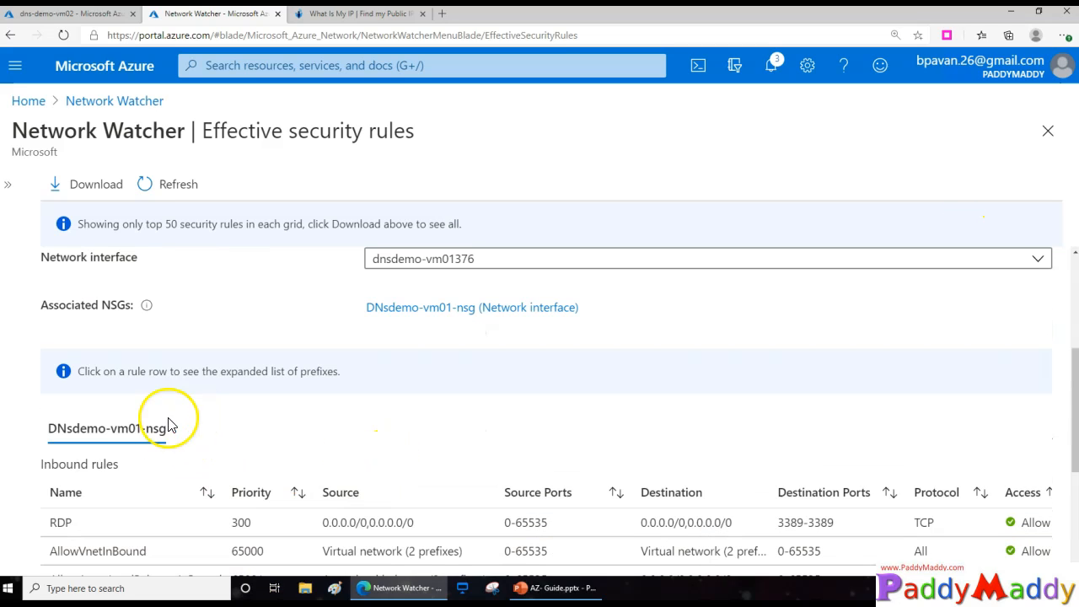
Open the DNsdemo-vm01-nsg network security group and look over its inbound and outbound security rules
click(430, 314)
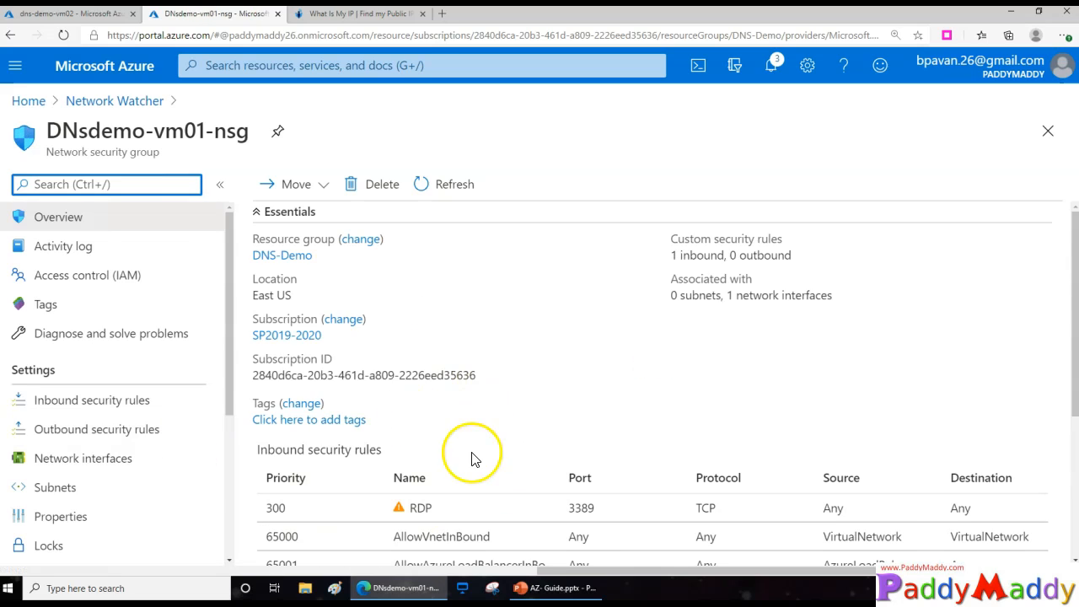
scroll(472, 459, down, 2)
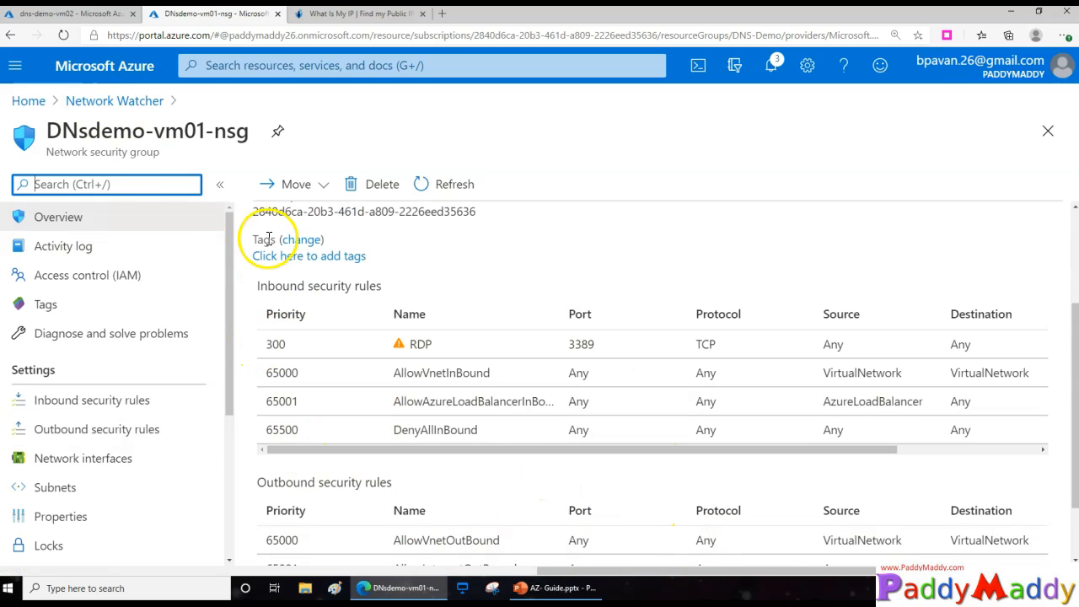
scroll(506, 374, up, 1)
scroll(518, 474, down, 2)
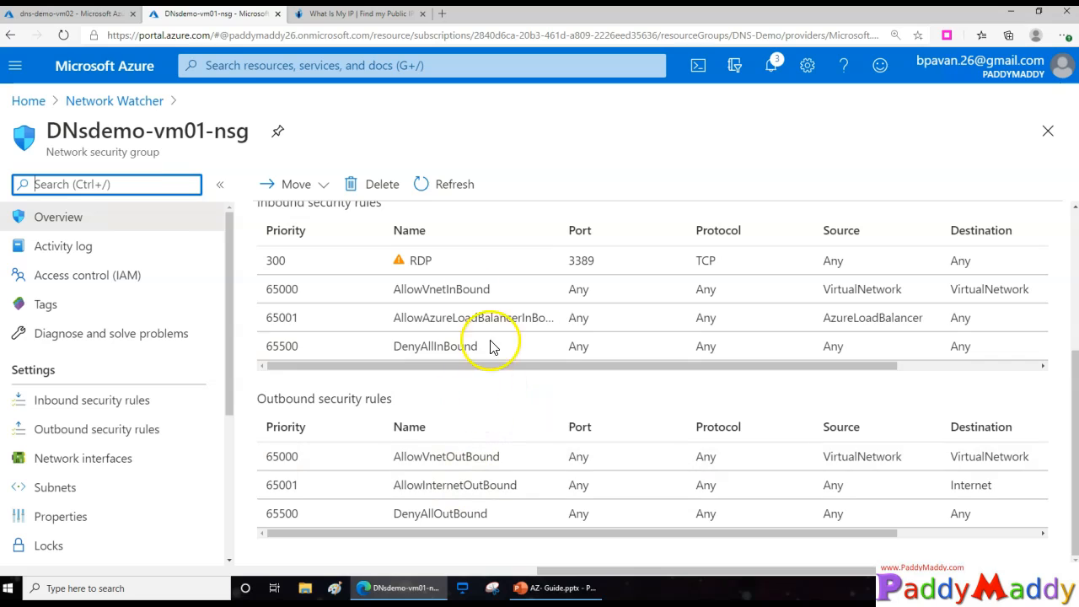
Return from the network security group to Network Watcher and open VPN troubleshoot
right_click(16, 40)
click(34, 57)
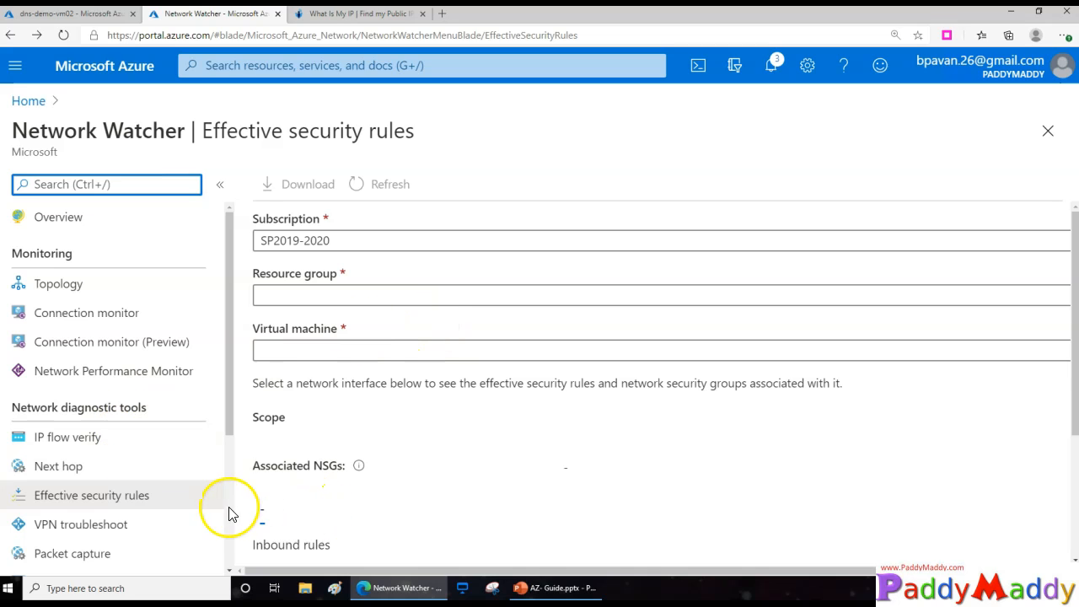
scroll(445, 487, down, 3)
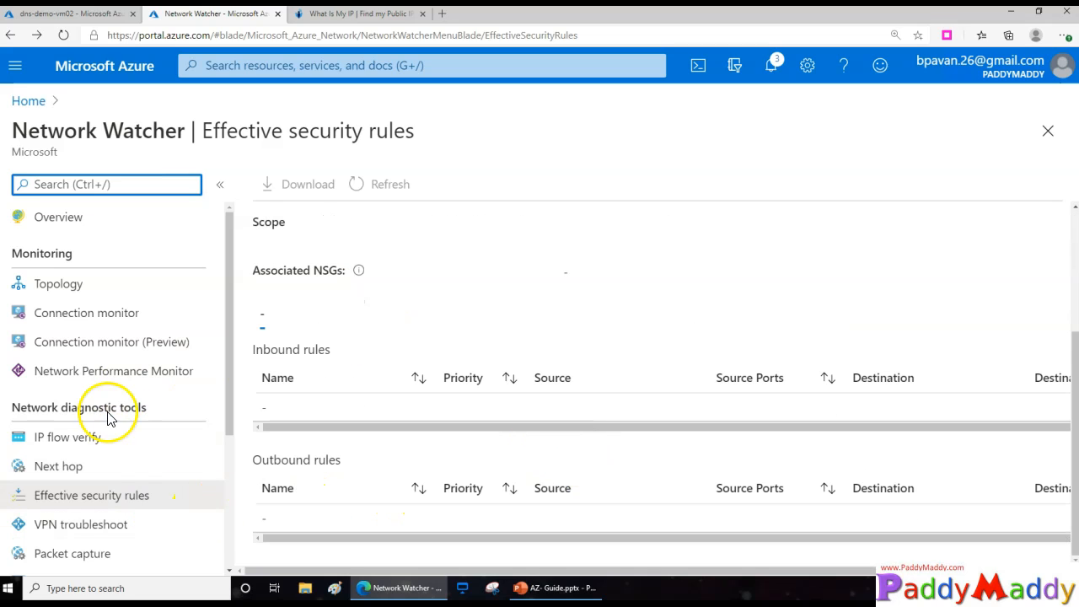
click(169, 524)
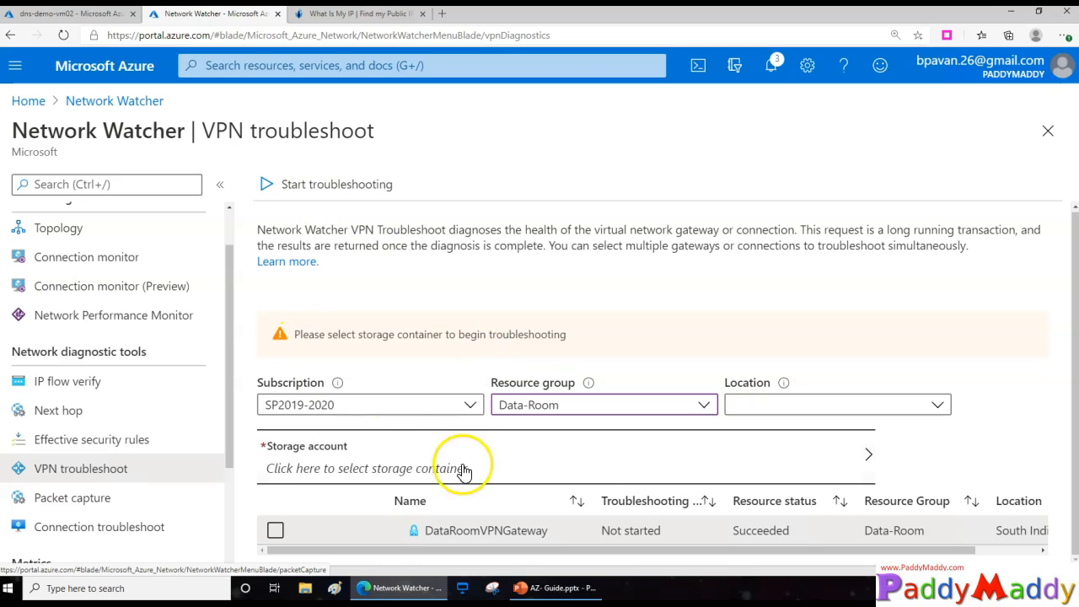
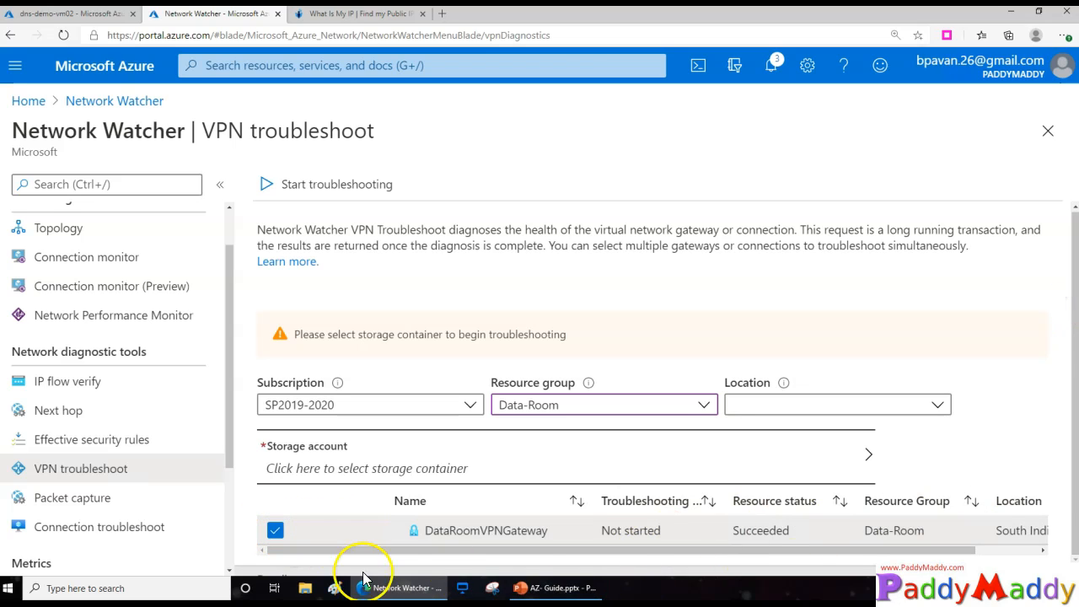
Open storage account dataroomdiag150 for the VPN troubleshooting and create a private container named vpns in it
click(379, 448)
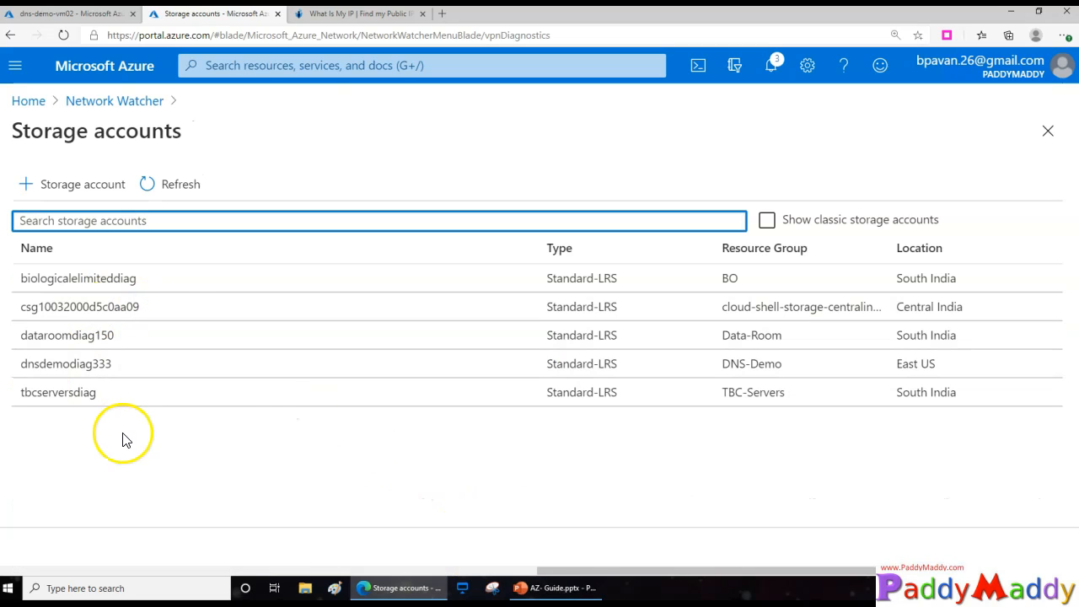
click(86, 342)
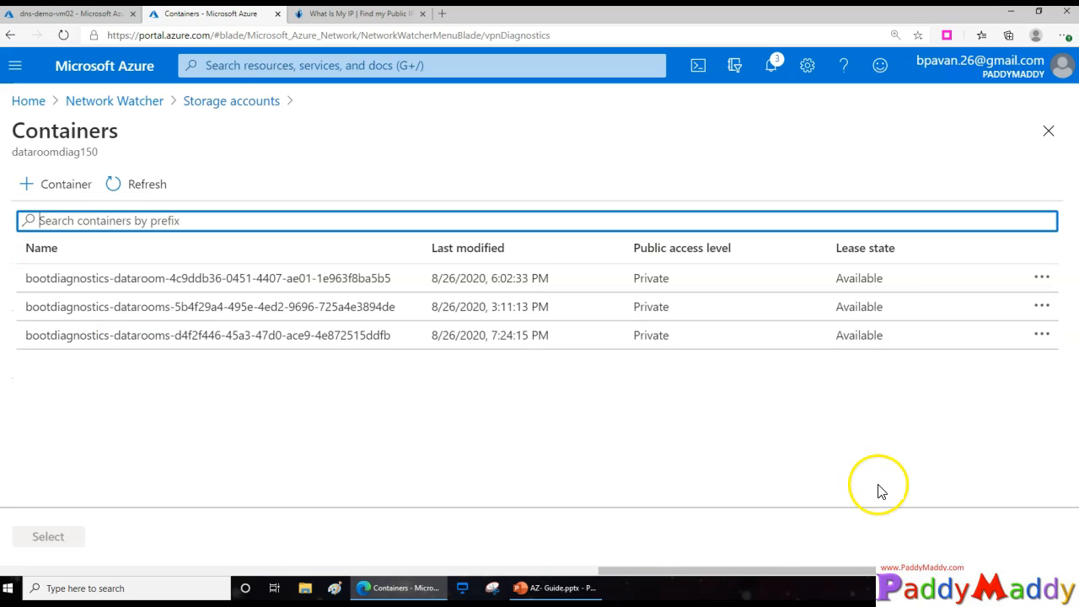
click(56, 185)
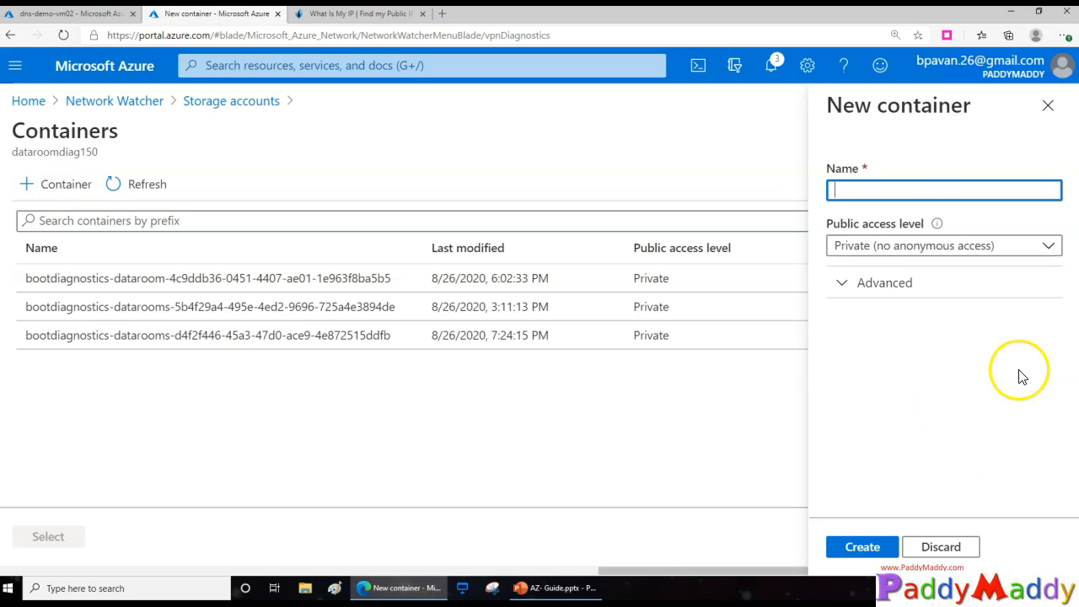
text(vpn)
text(s)
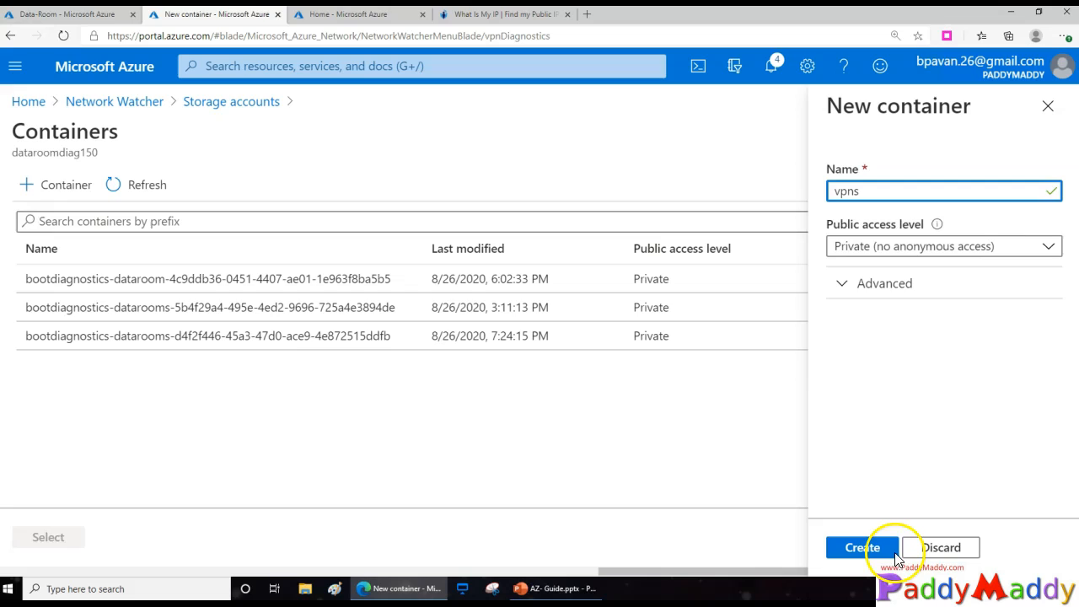
click(893, 550)
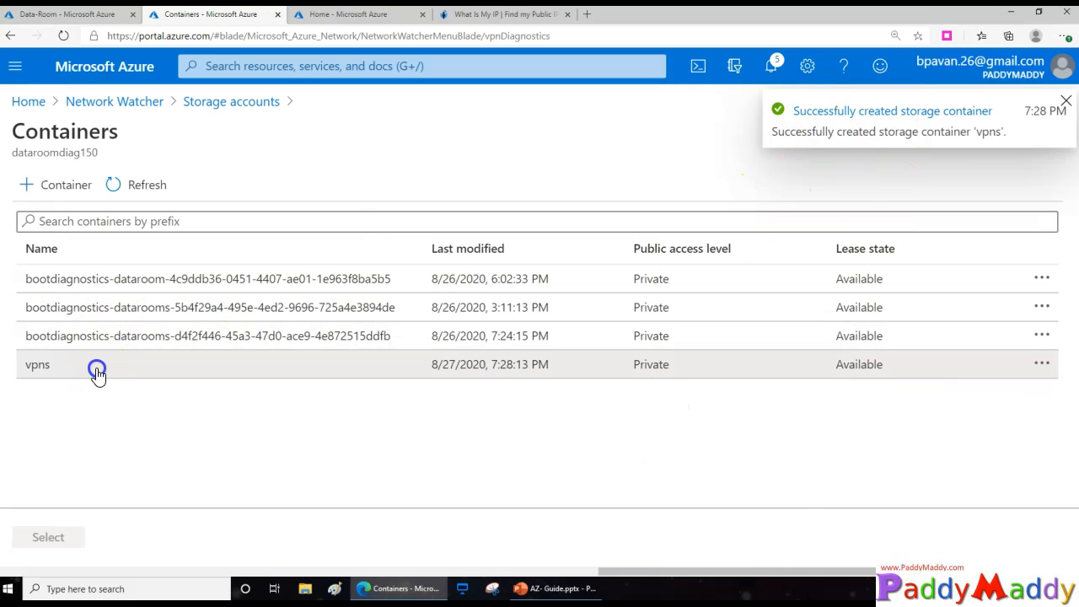
Select the vpns container as the storage location and start VPN troubleshooting for the DataRoomVPNGateway
drag(97, 369, 133, 441)
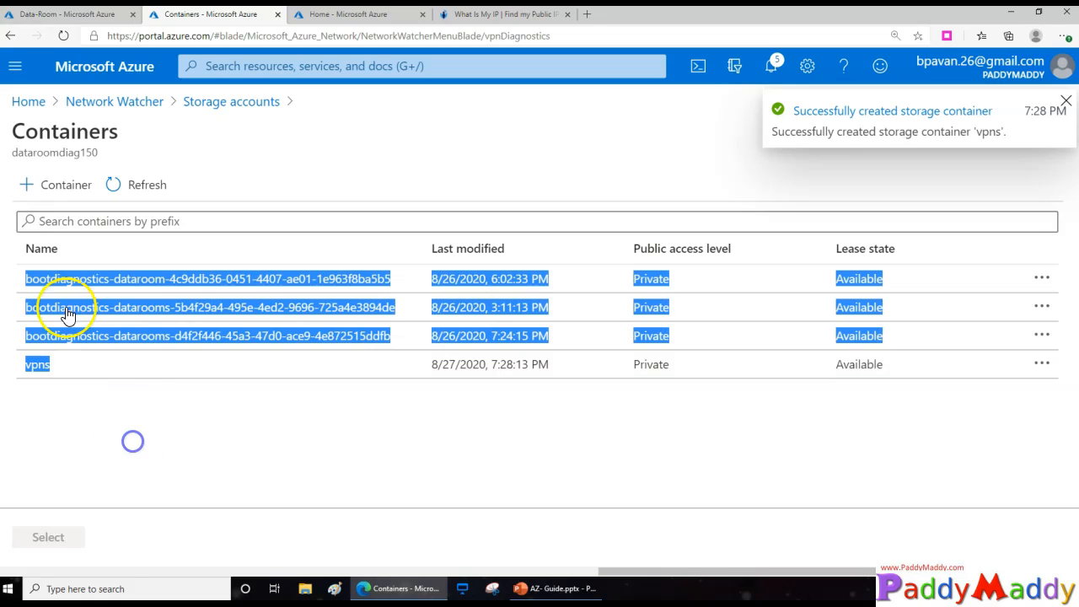
click(78, 374)
click(73, 368)
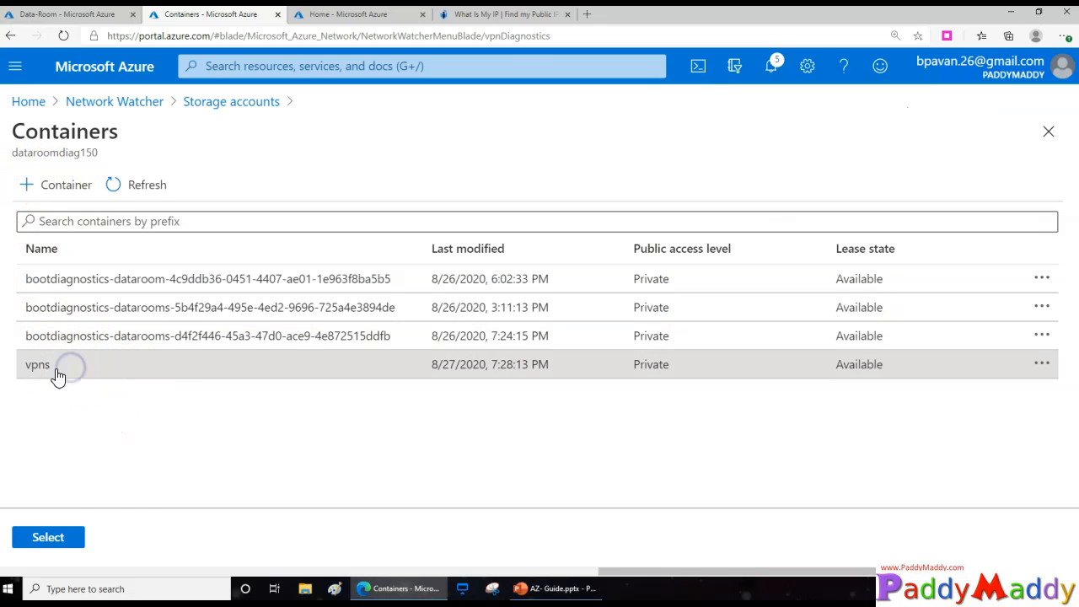
click(48, 536)
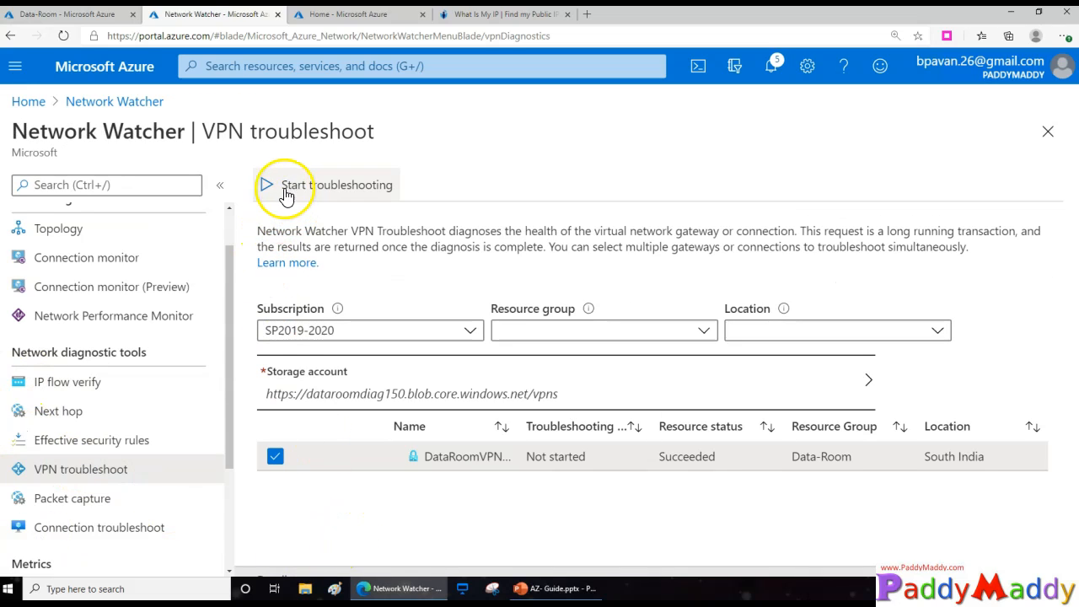
click(289, 187)
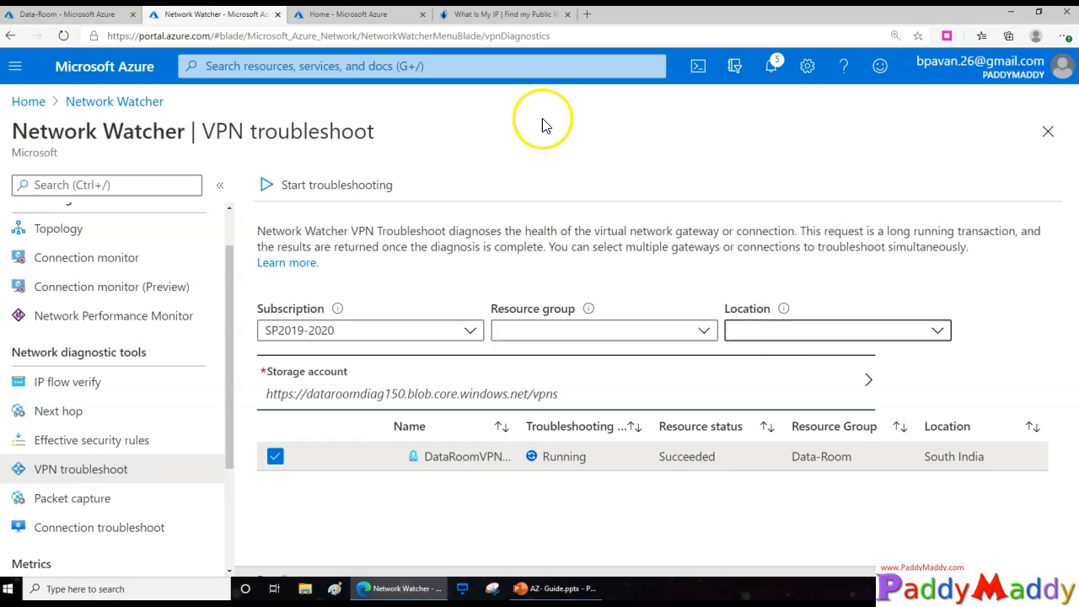
Switch to the Storage Explorer of storage account dataroomdiag150 and open the vpns blob container
key(ctrl+Tab)
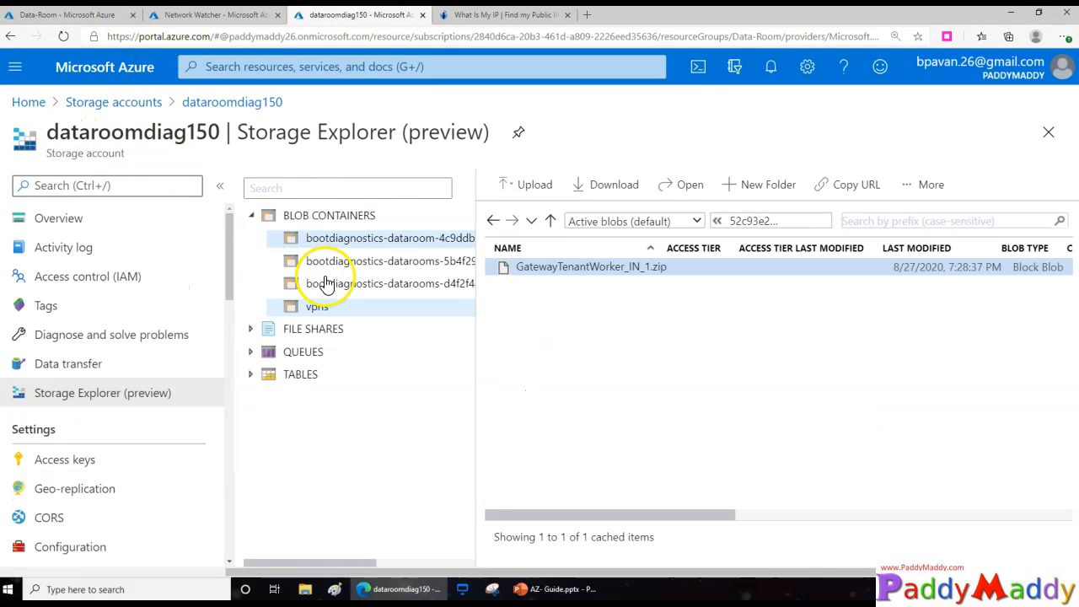
click(184, 23)
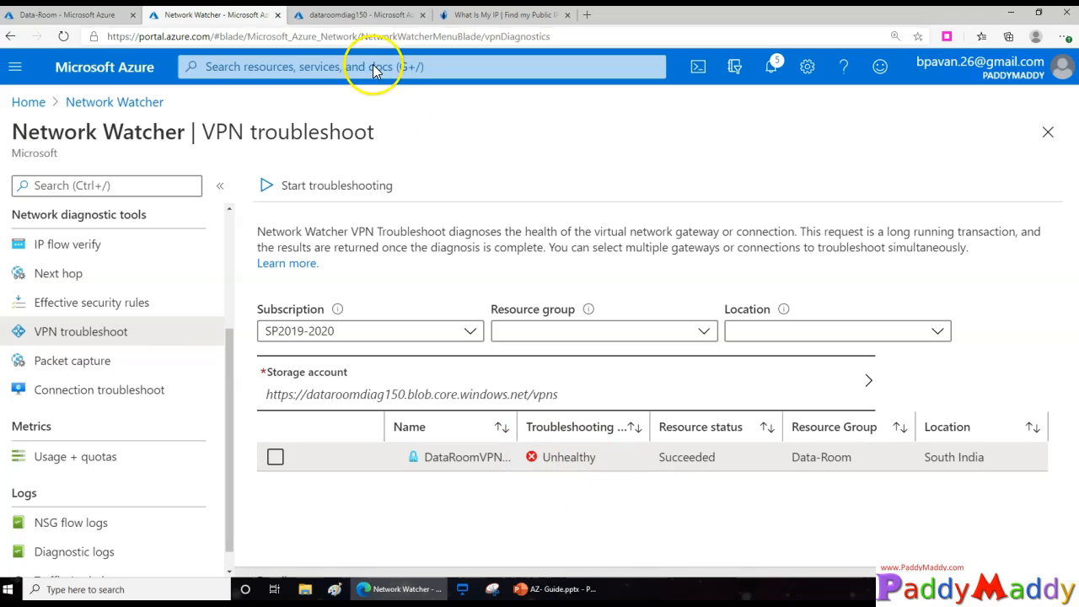
click(337, 19)
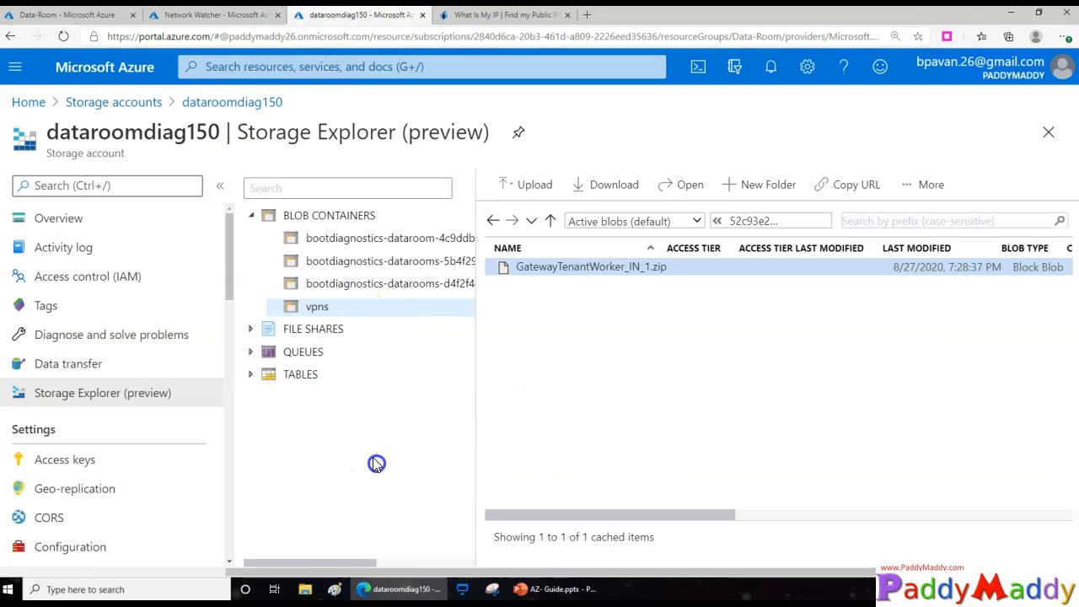
click(309, 221)
drag(49, 135, 194, 141)
double_click(320, 217)
click(284, 216)
click(317, 308)
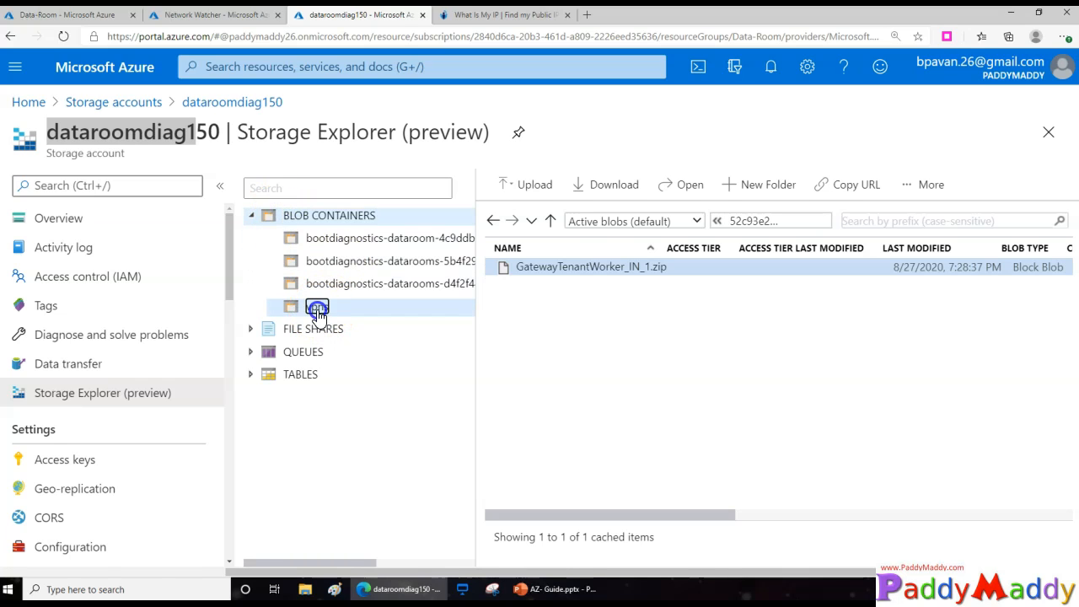
Browse the vpns container through folders 2020, 8, 27 and 14:01:42.3022683 down to the innermost diagnostics folder
double_click(516, 268)
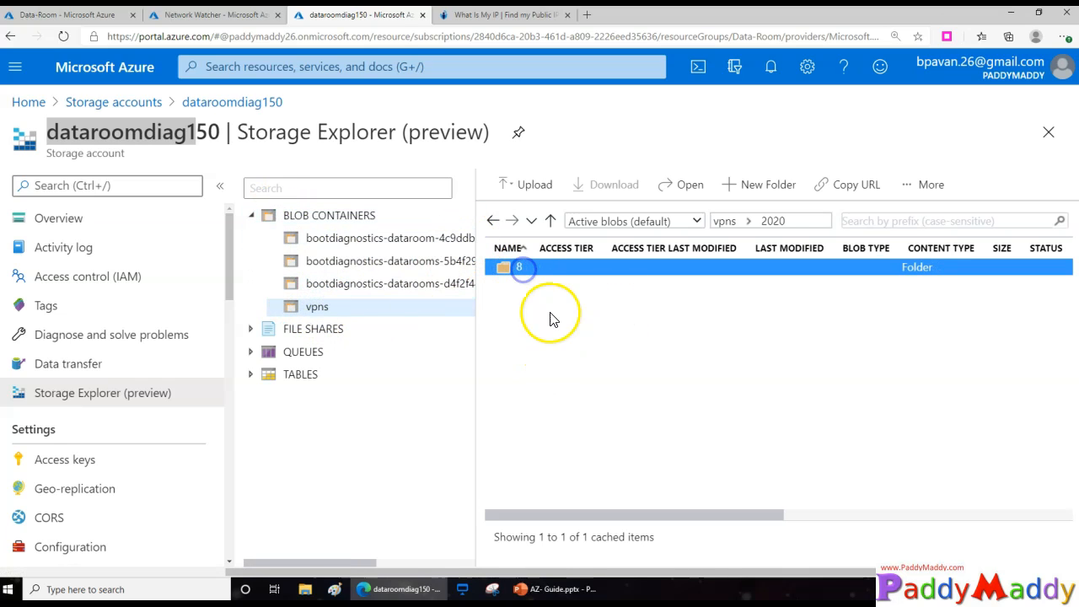
double_click(523, 267)
double_click(515, 275)
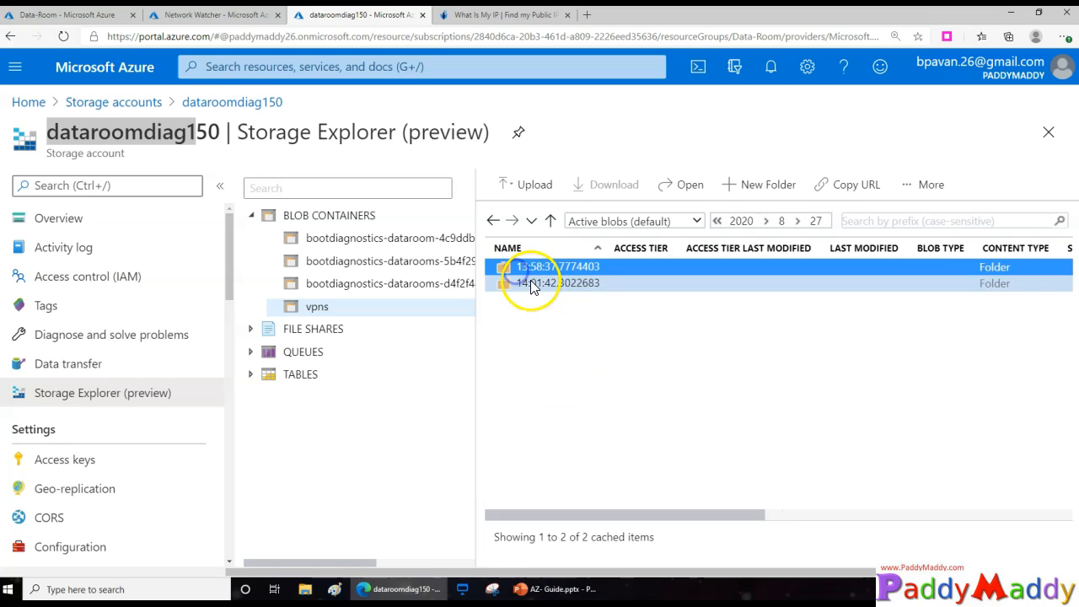
click(556, 268)
double_click(556, 283)
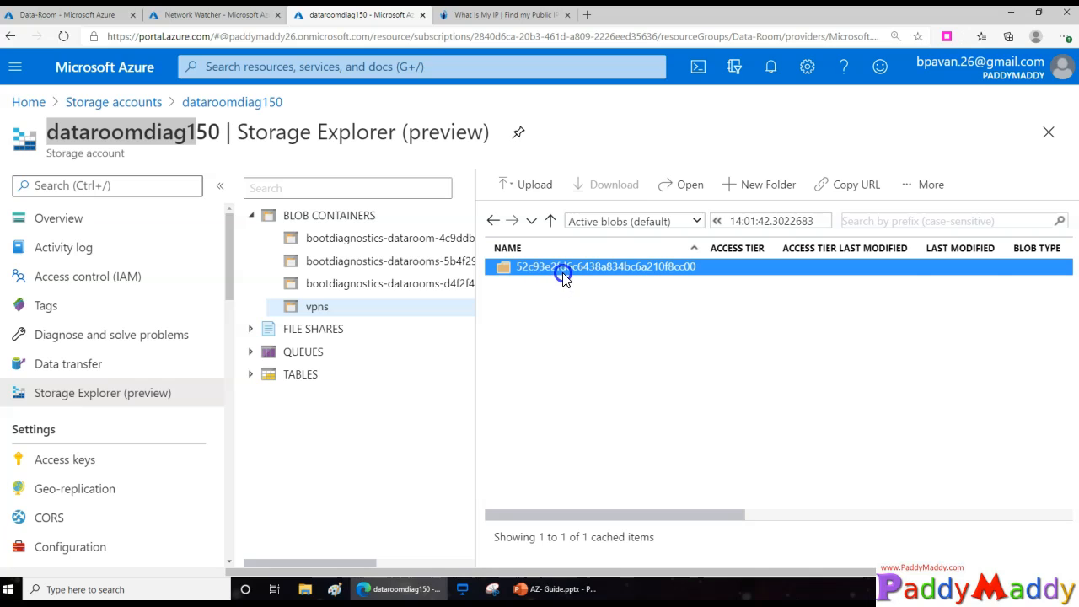
double_click(563, 277)
Download GatewayTenantWorker_IN_1.zip from the diagnostics folder
right_click(564, 278)
click(603, 309)
click(307, 281)
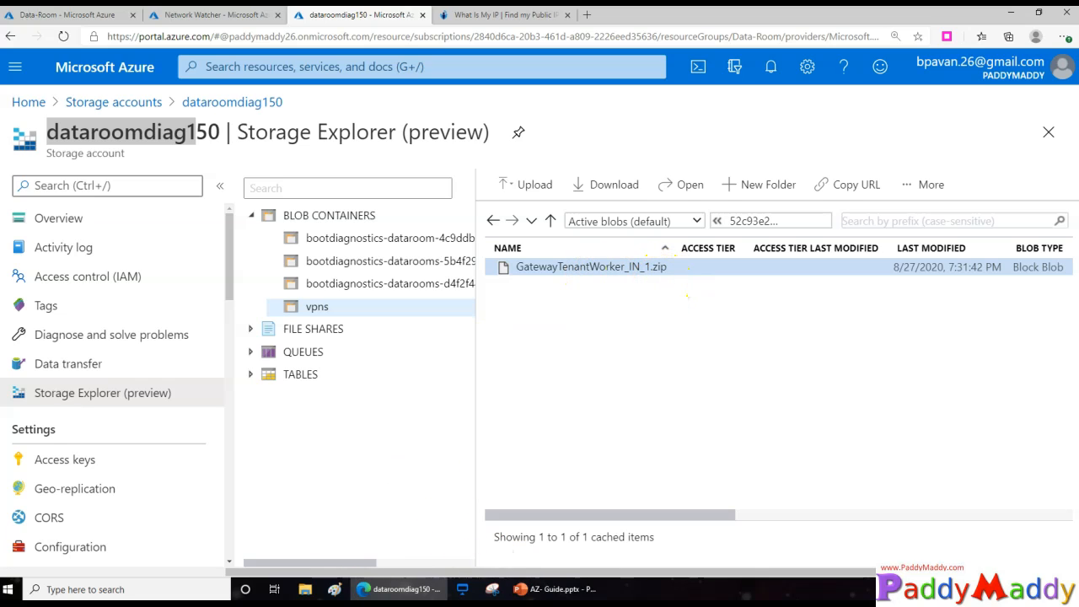
right_click(576, 273)
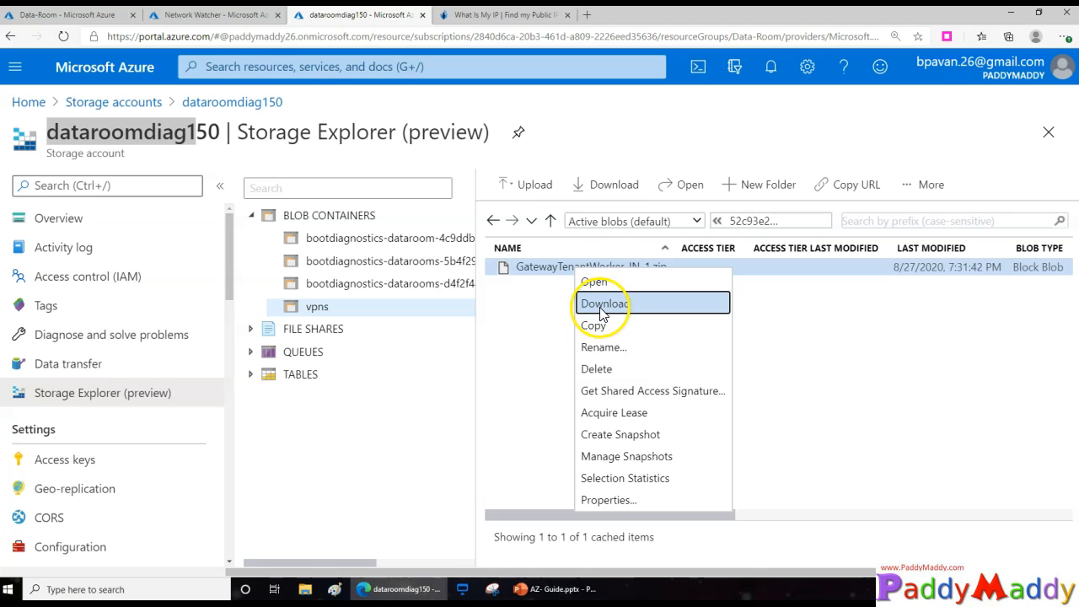
click(600, 305)
click(309, 282)
click(279, 226)
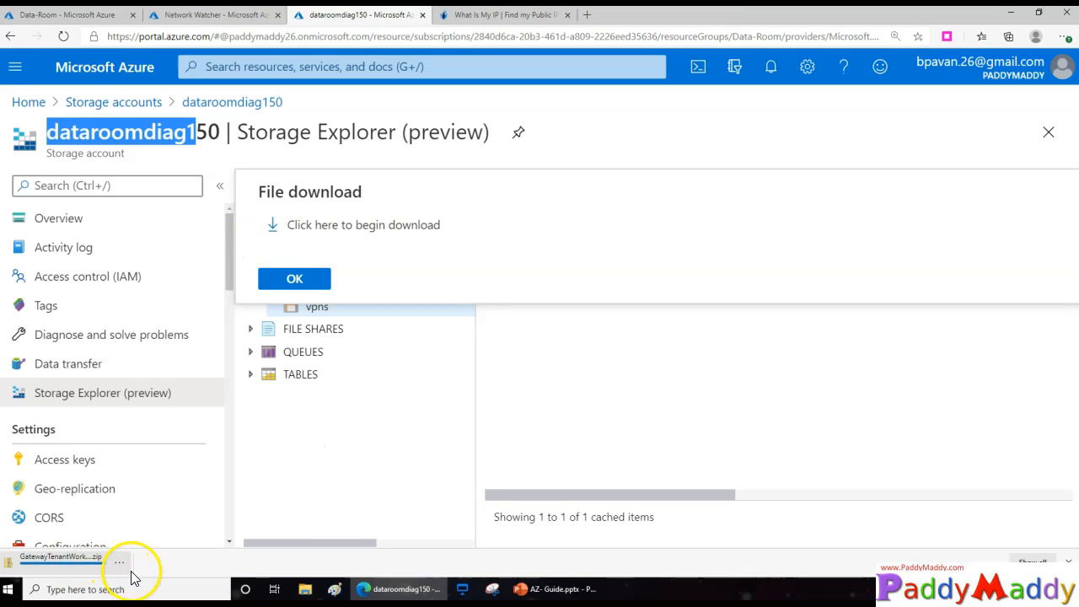
Show the downloaded GatewayTenantWorker_IN_1.zip in the Downloads folder and extract its contents
click(120, 563)
click(157, 497)
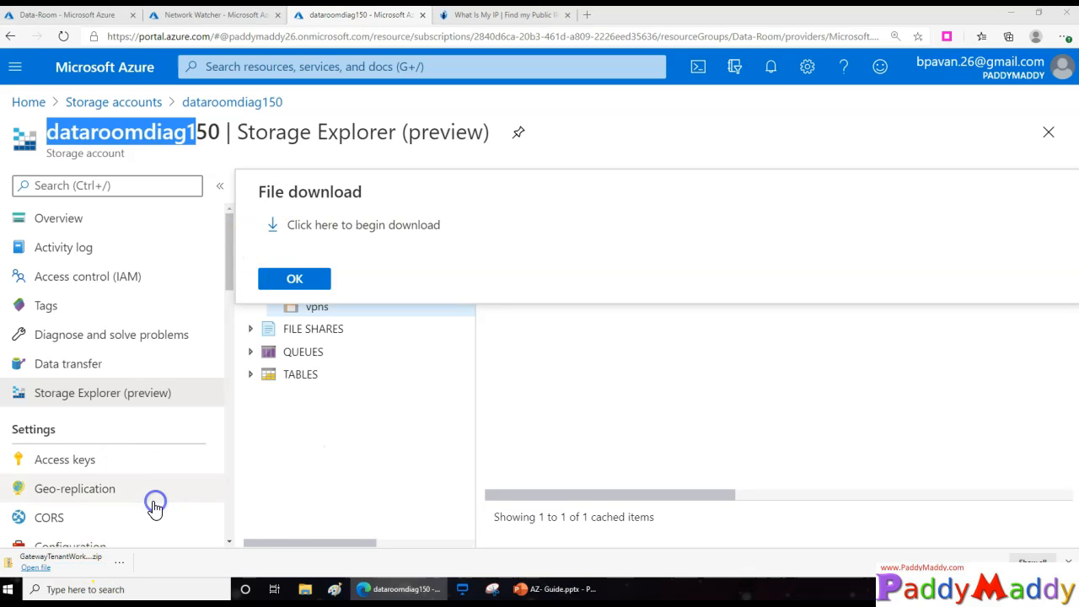
right_click(144, 107)
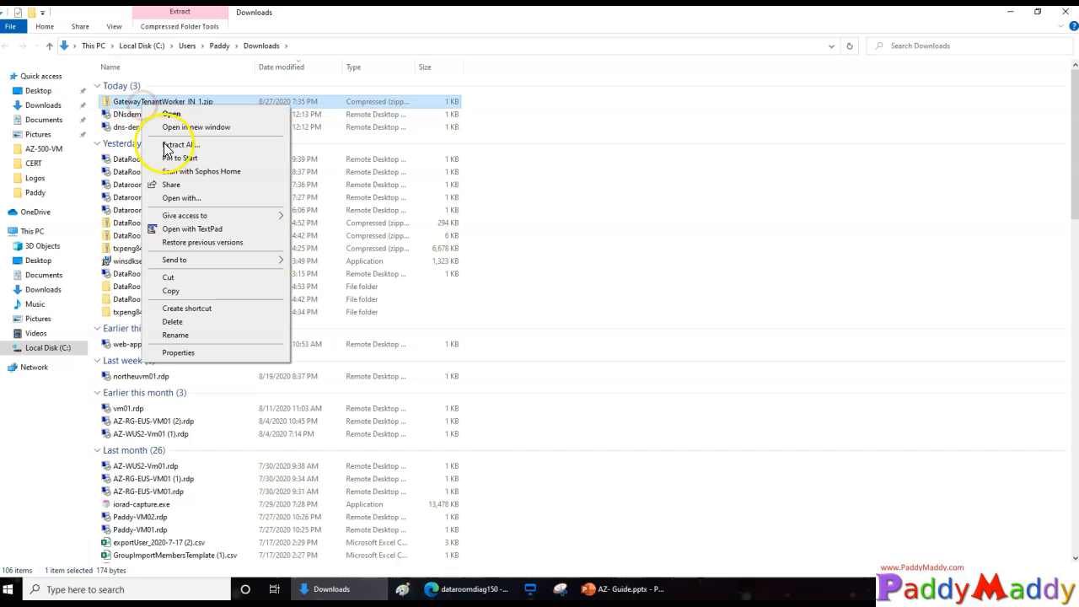
click(187, 147)
click(646, 413)
Open the extracted CPUStat.txt in Notepad, check the gateway's CPU usage and available memory, and close the file
click(142, 85)
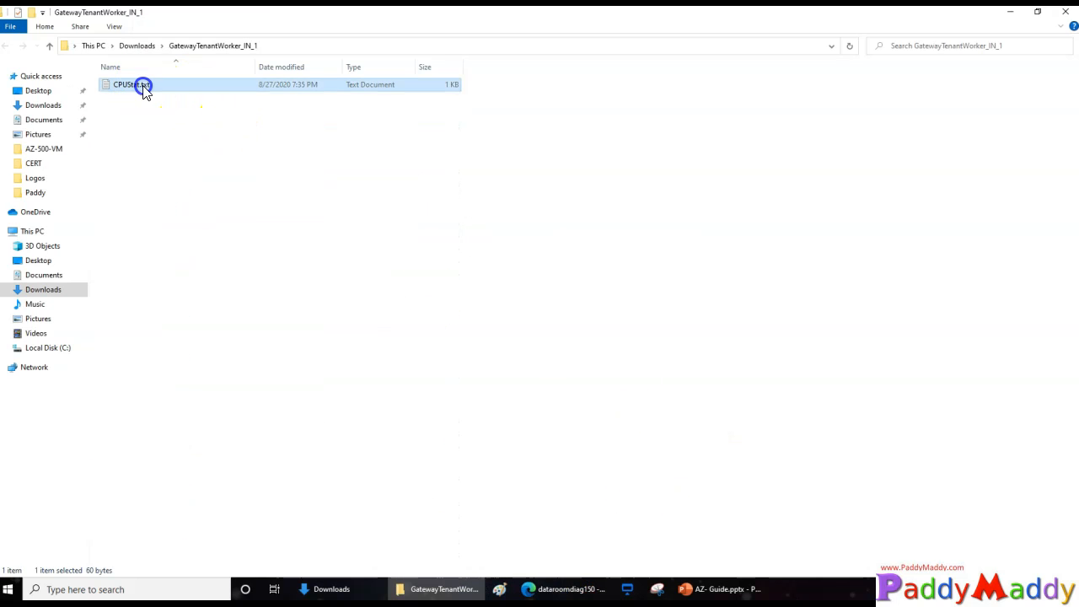
double_click(142, 85)
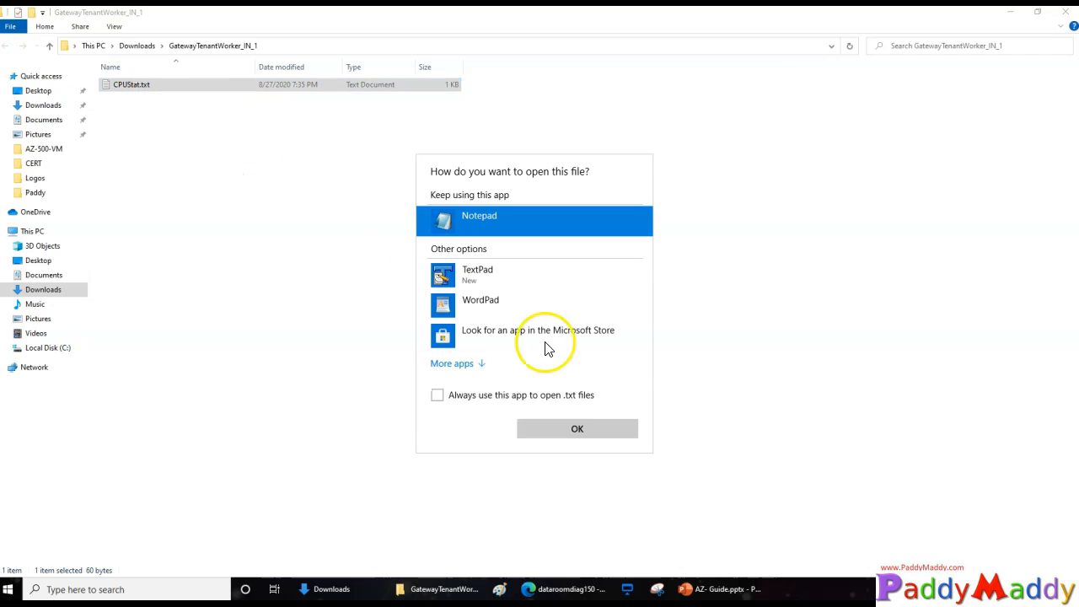
click(567, 441)
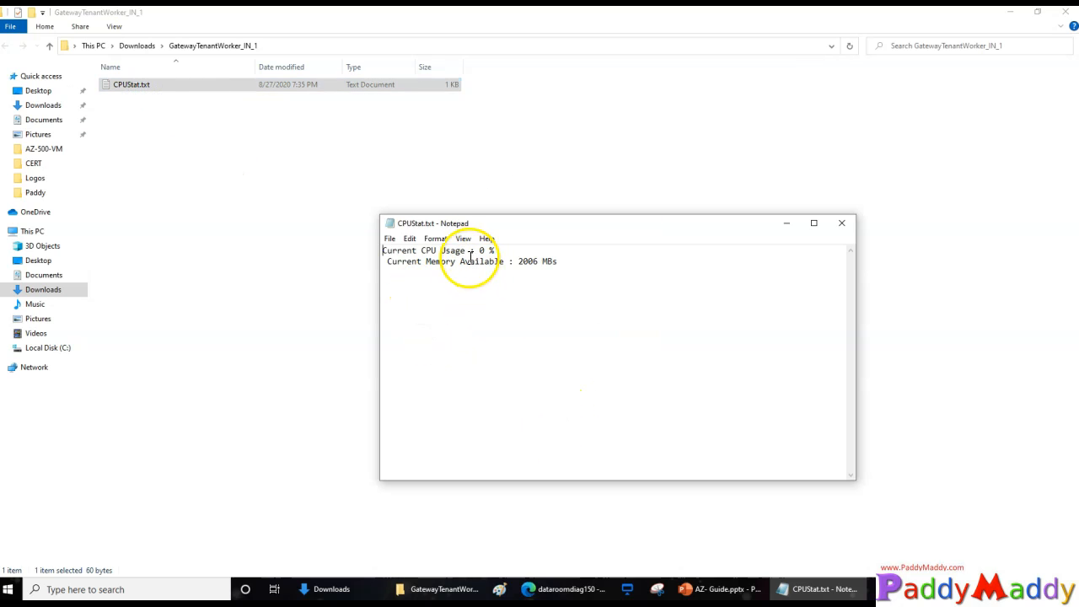
click(513, 263)
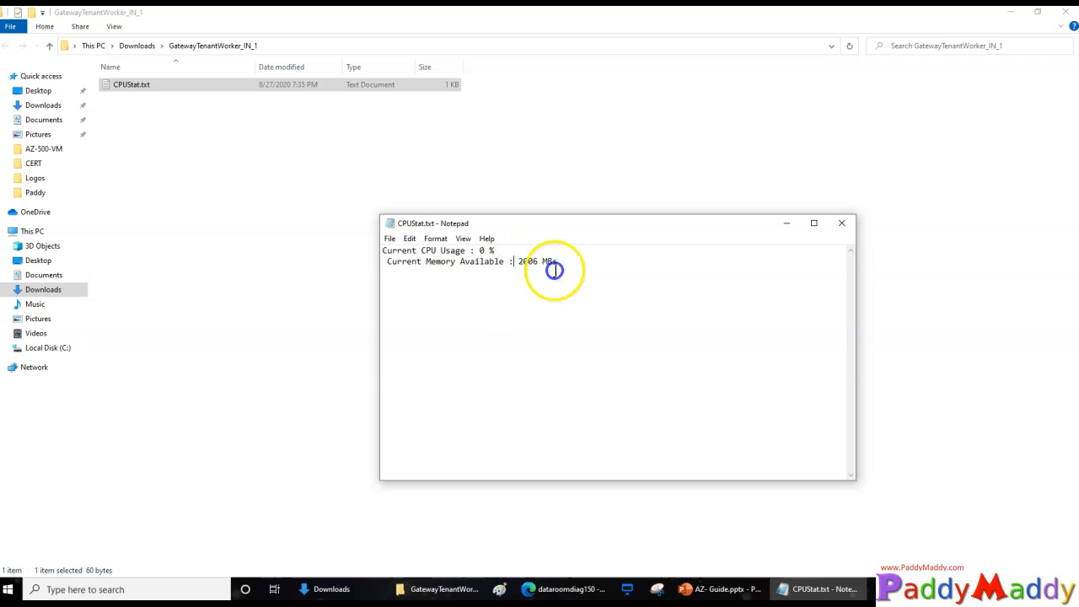
click(842, 222)
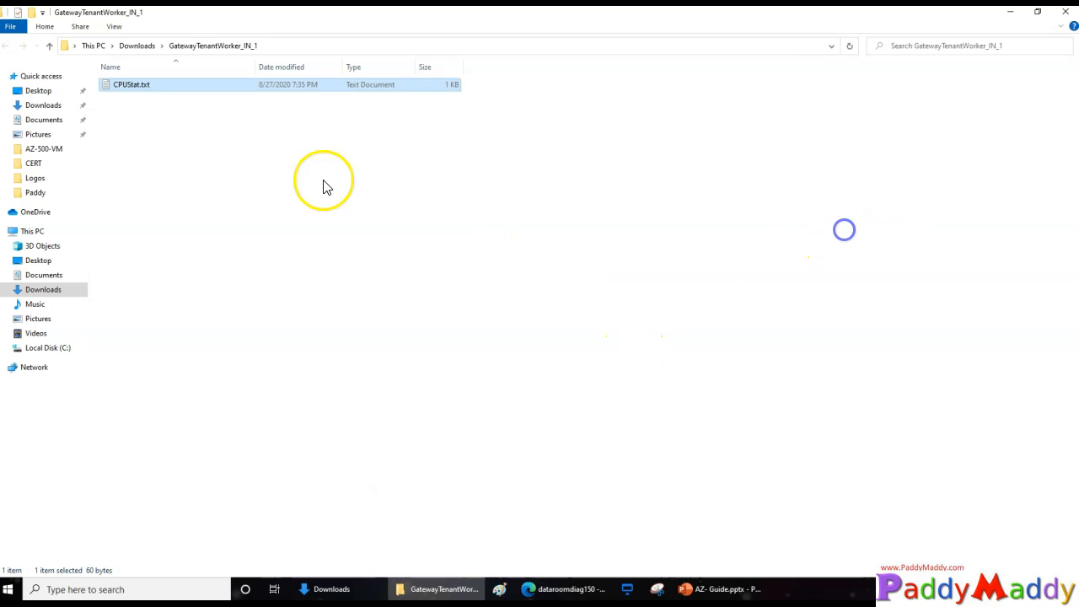
Leave the file folders, dismiss the file download prompt, and return to VPN troubleshoot to check the gateway's troubleshooting status
click(1066, 12)
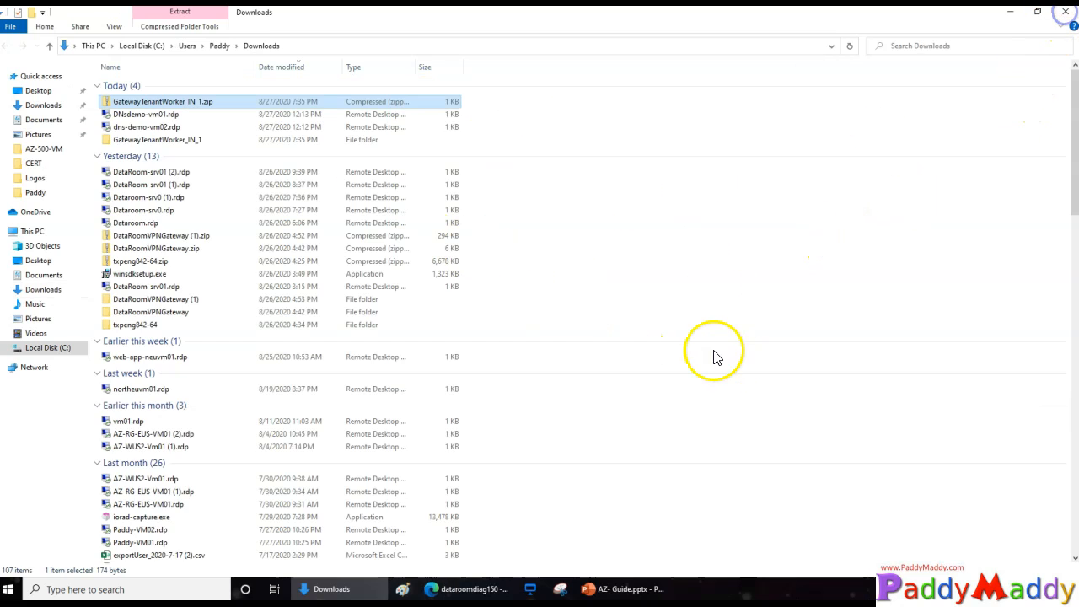
click(1013, 13)
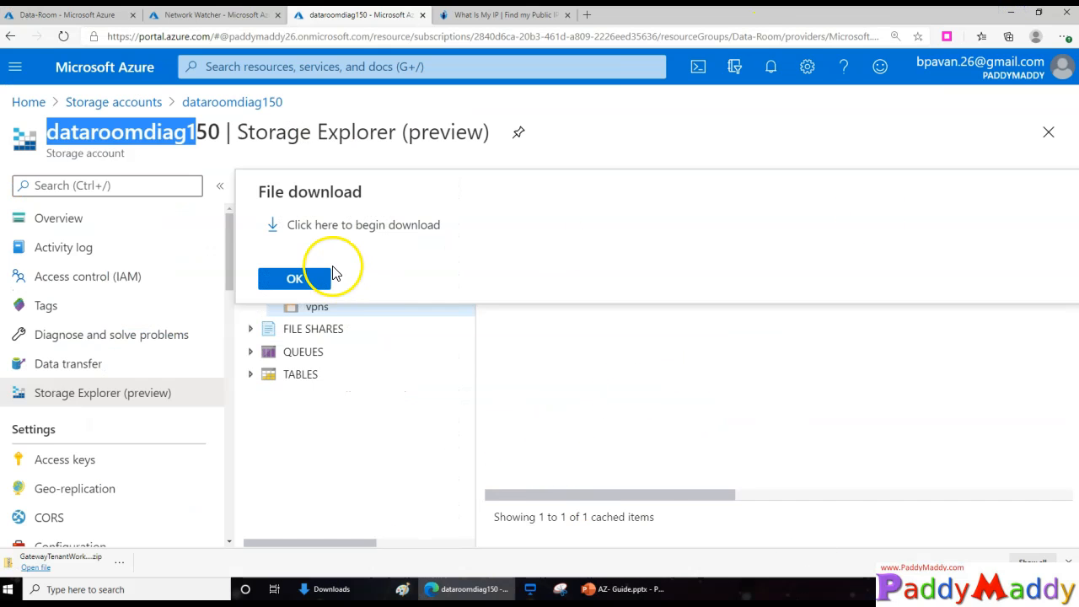
click(294, 279)
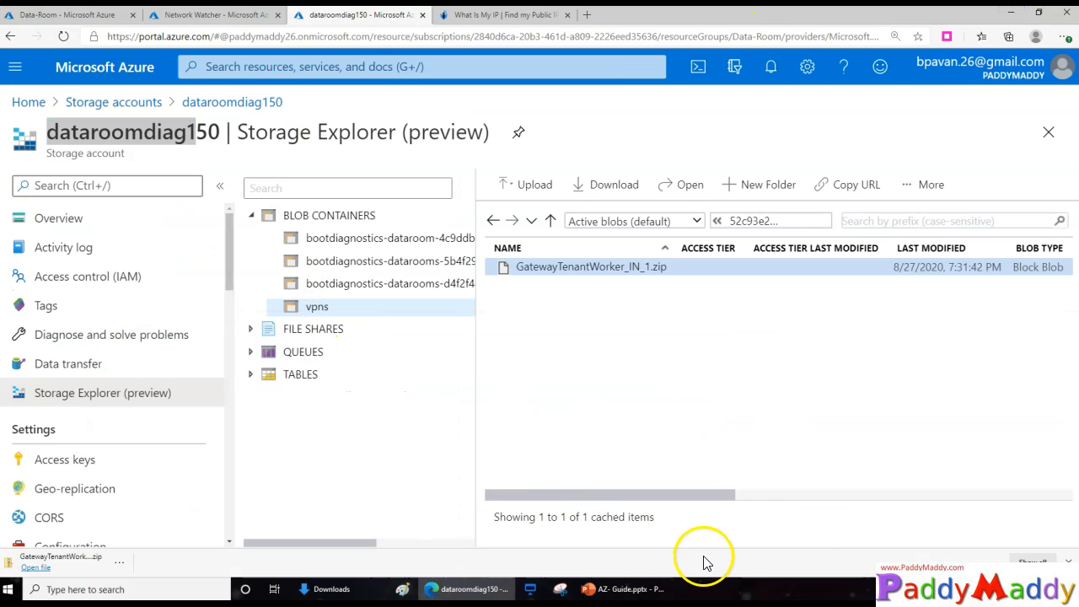
click(245, 15)
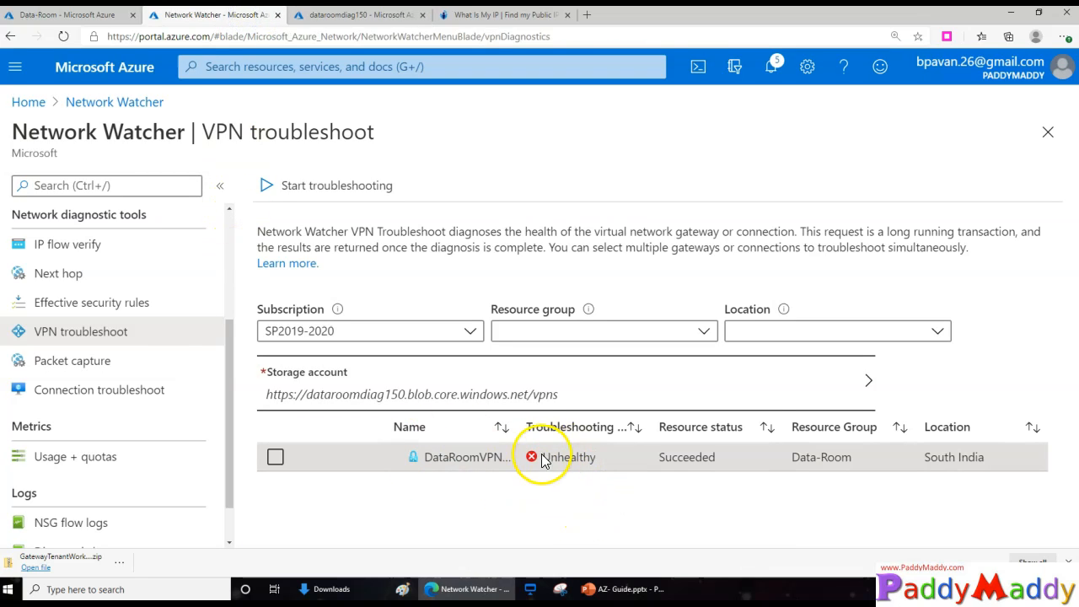
drag(571, 438, 573, 436)
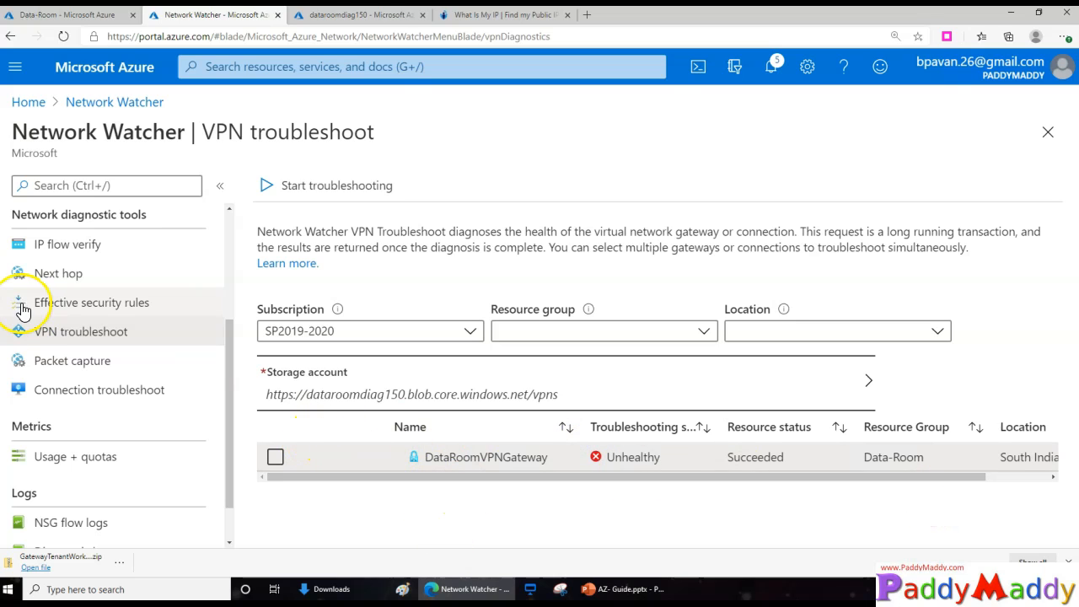
Open Packet capture, discarding the unsaved edits, and start adding a packet capture while reviewing its storage, size and time limit settings
click(96, 361)
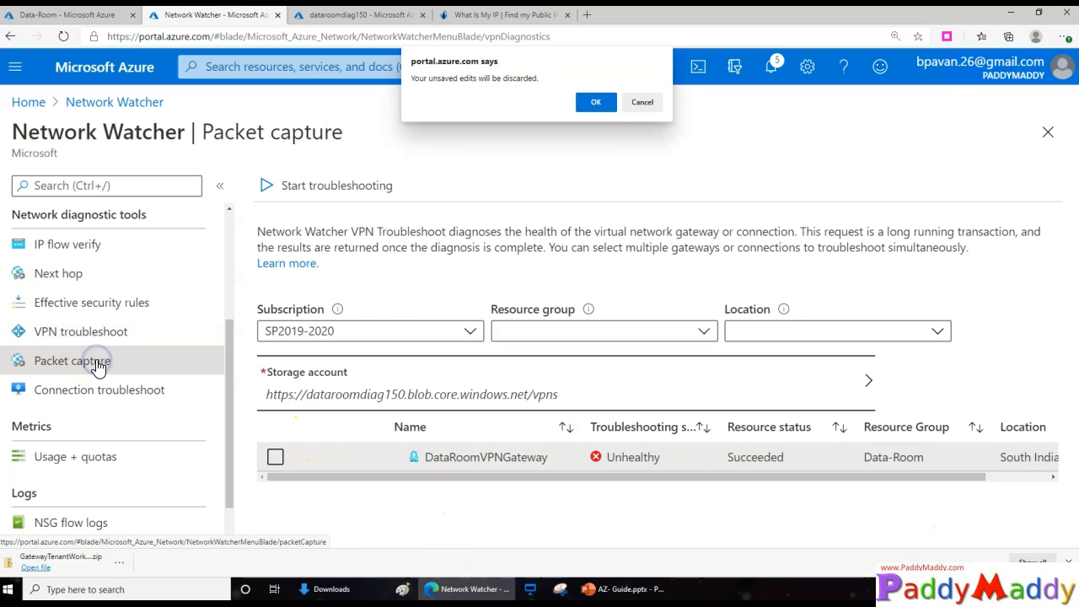
click(596, 105)
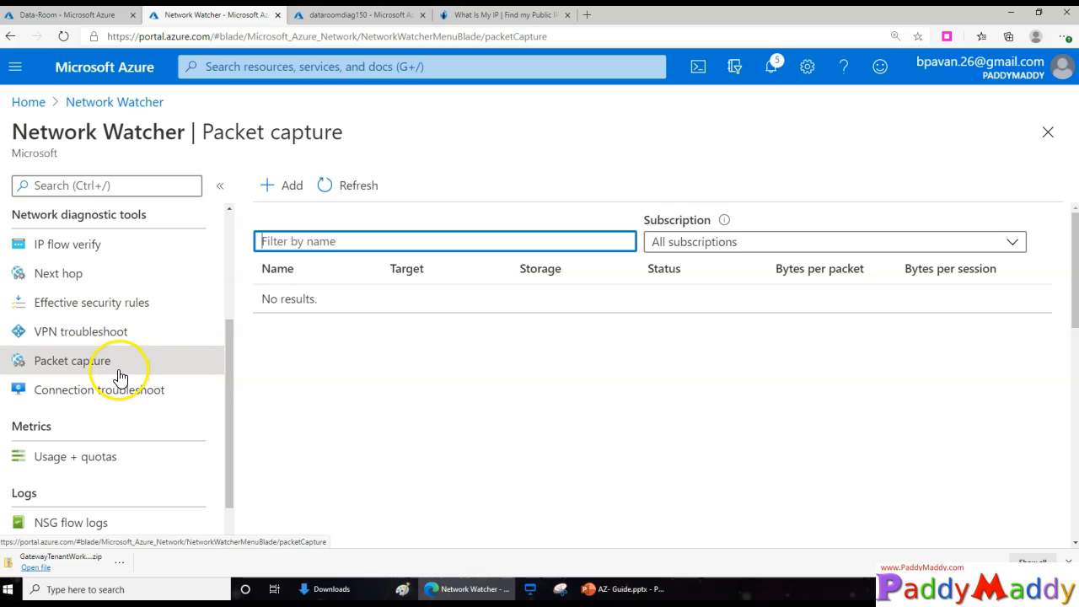
click(295, 189)
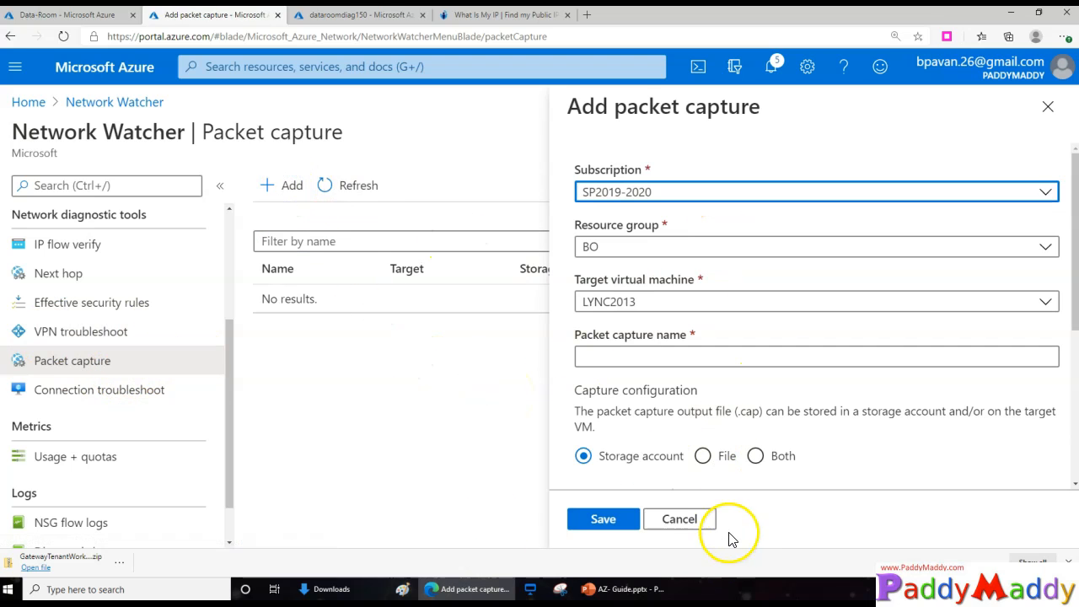
scroll(758, 454, down, 3)
scroll(756, 439, up, 3)
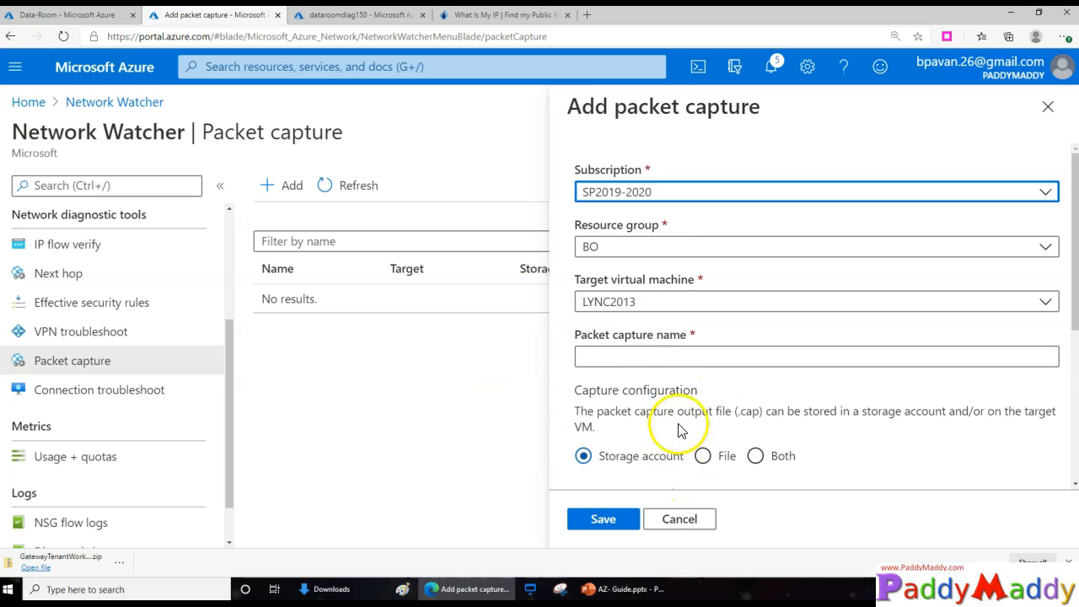
scroll(756, 434, down, 3)
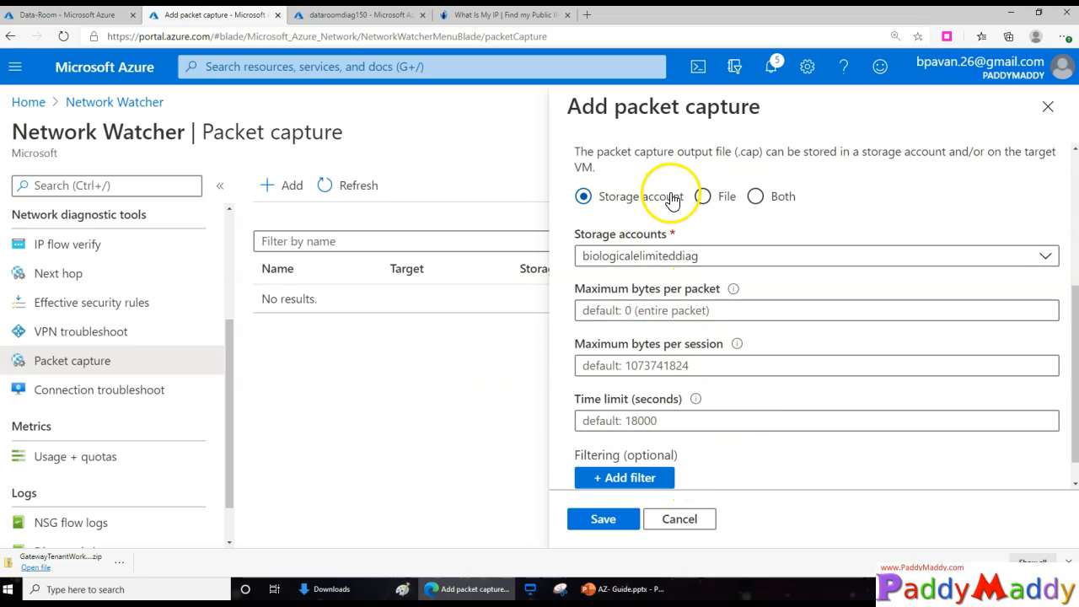
scroll(742, 355, up, 1)
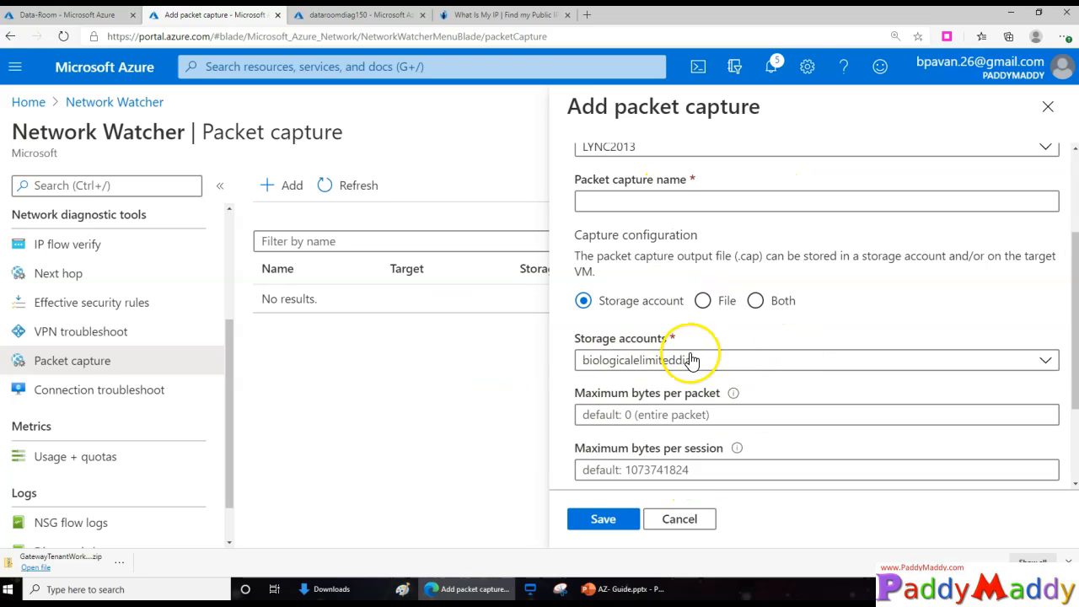
scroll(835, 341, up, 1)
scroll(816, 363, up, 1)
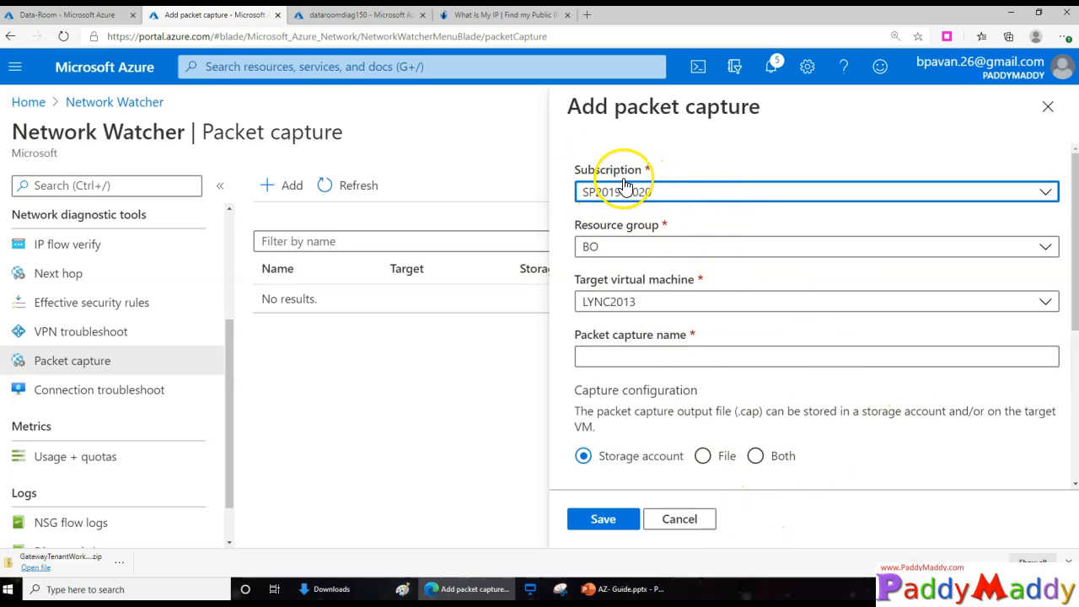
Target the packet capture at the DNsdemo-vm01 virtual machine in the DNS-Demo resource group and name it testcapture
click(636, 246)
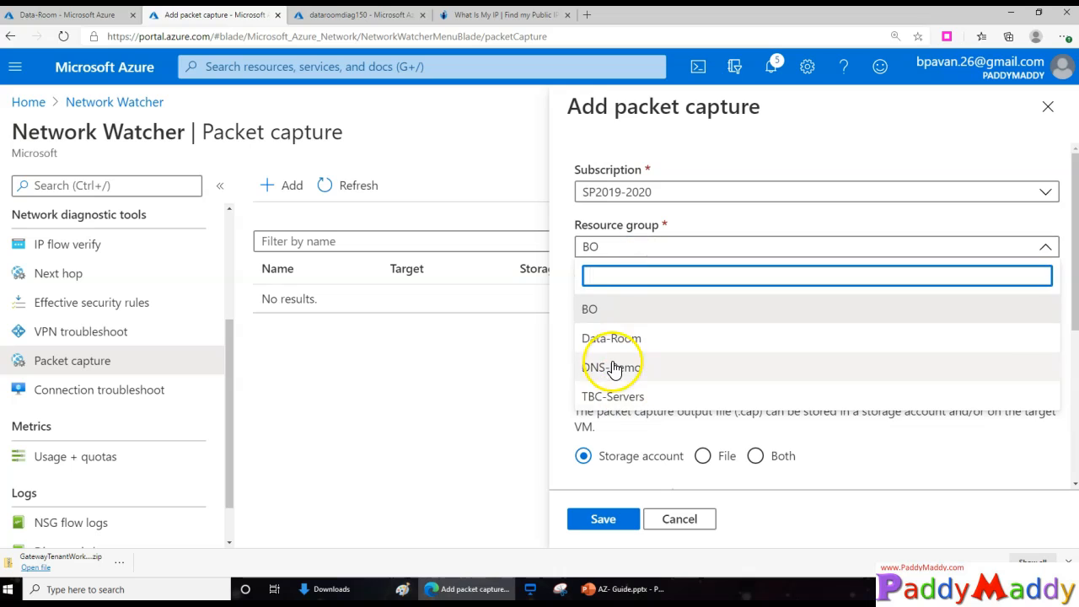
click(617, 364)
click(657, 303)
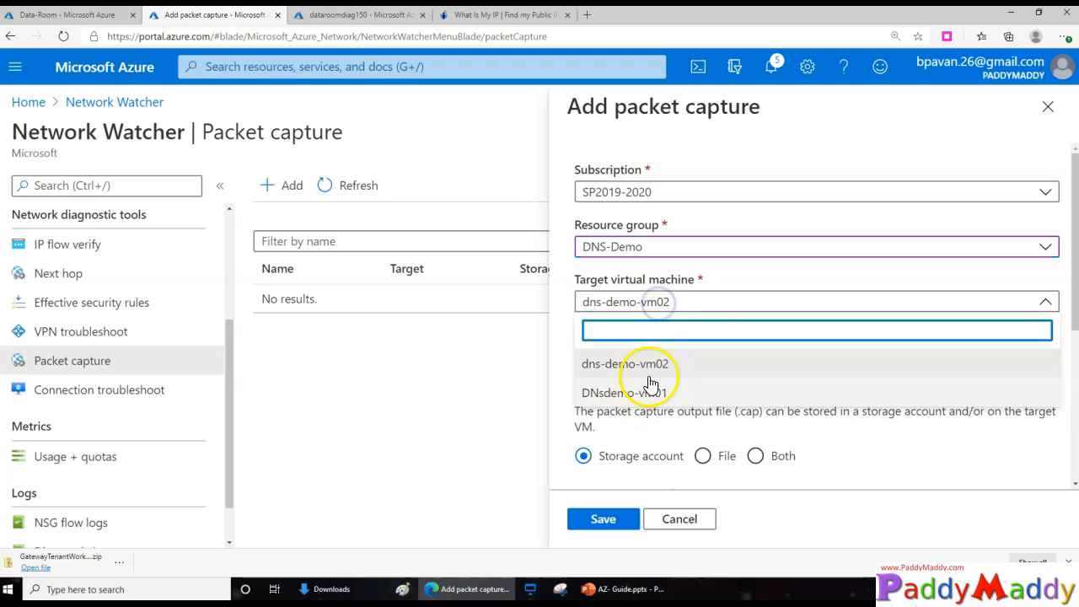
click(650, 392)
click(652, 357)
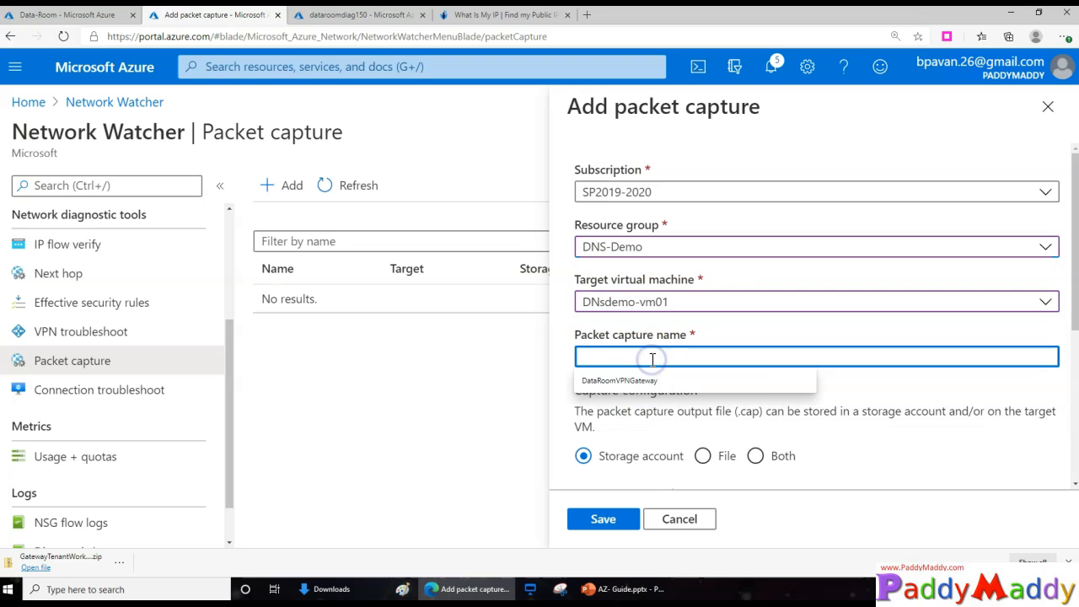
text(testcapture)
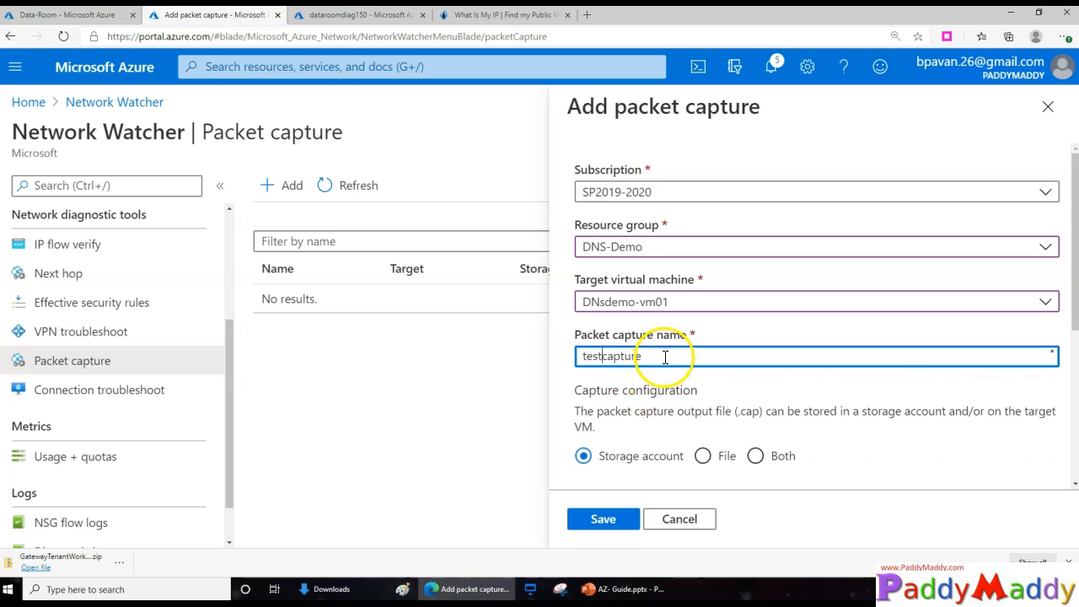
Choose dnsdemodiag333 as the storage account for the packet capture output
scroll(700, 351, down, 3)
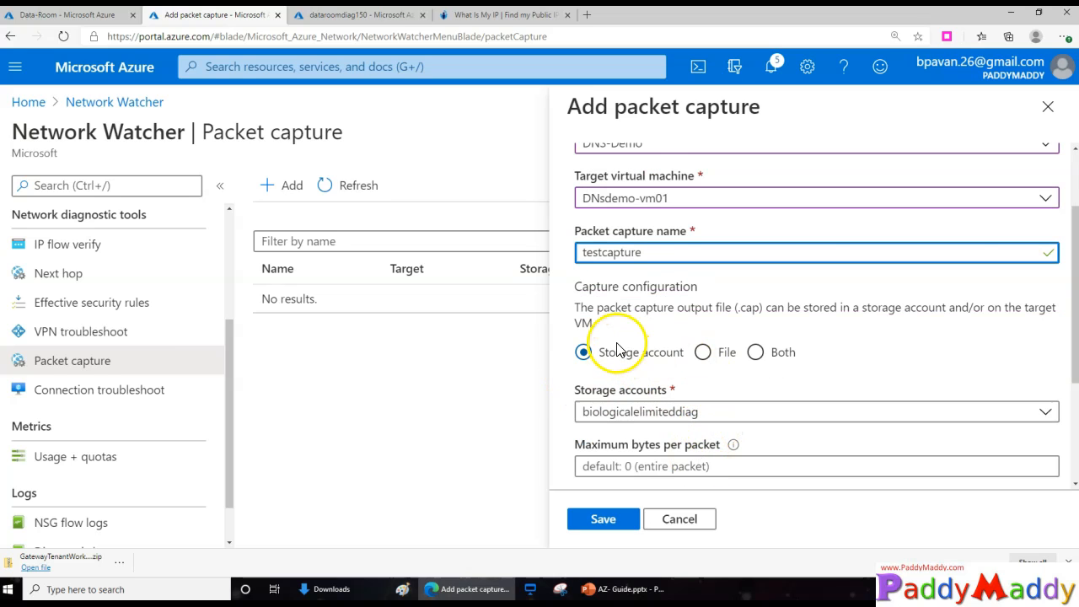
scroll(704, 375, down, 1)
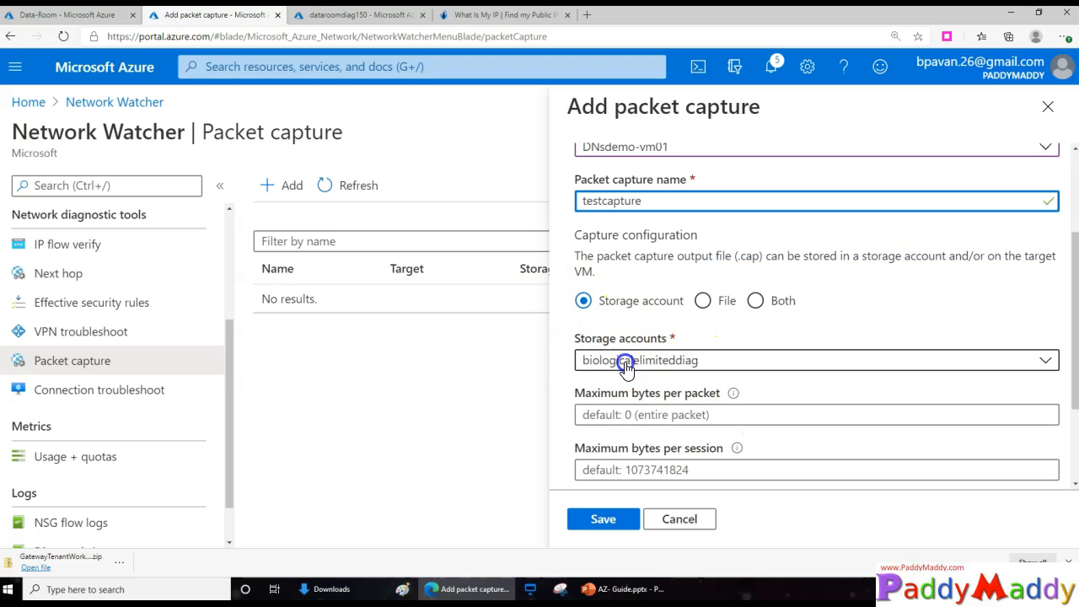
click(624, 362)
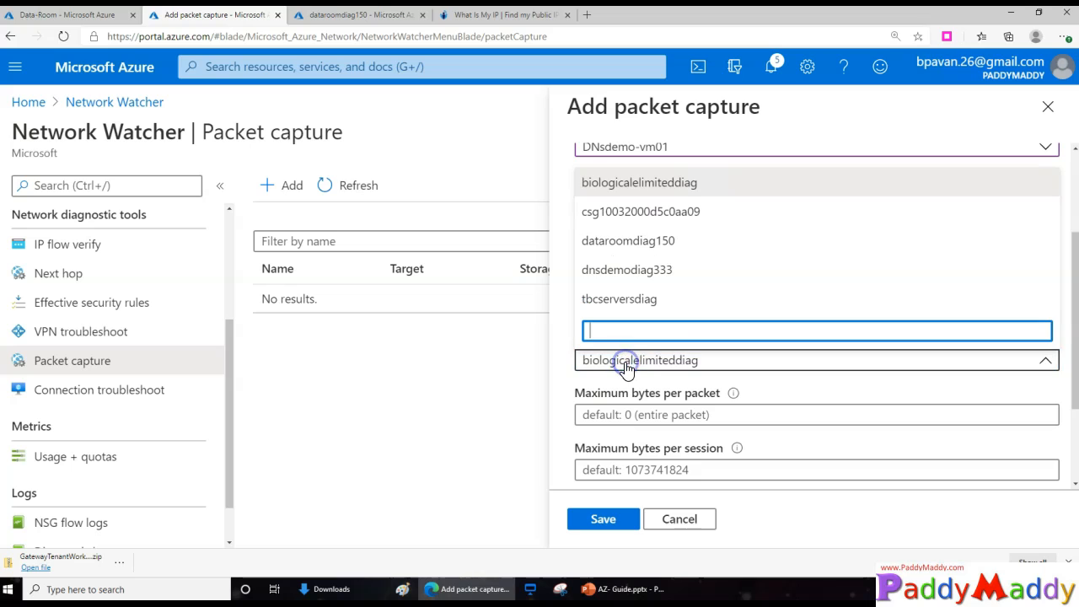
click(633, 279)
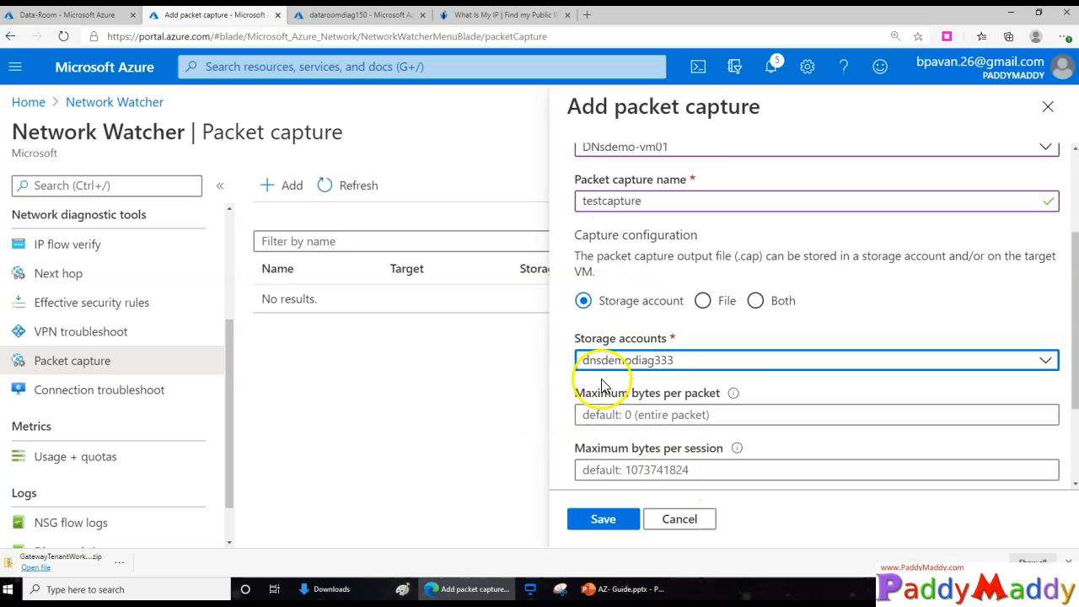
Review the packet capture's byte and time limits, then open a new filter to examine its protocol, IP address and port options
scroll(682, 434, down, 3)
click(628, 310)
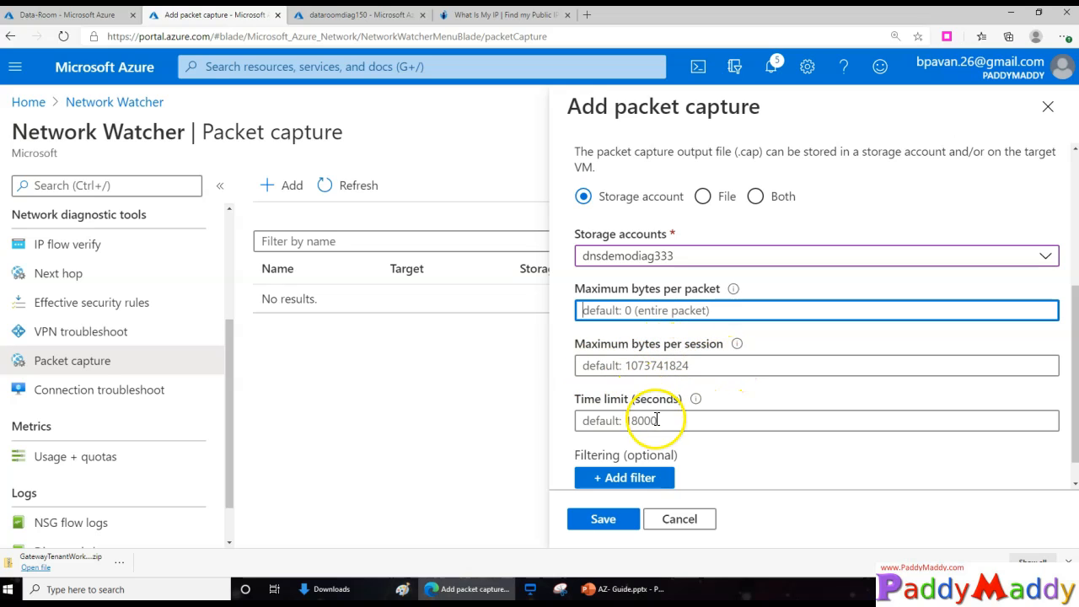
scroll(709, 428, down, 1)
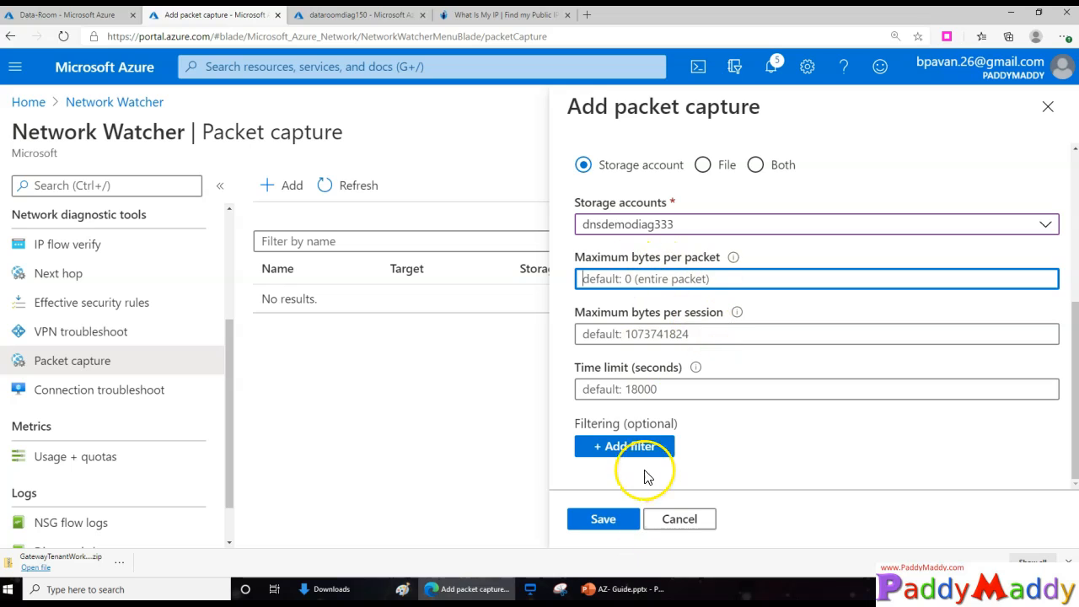
click(628, 451)
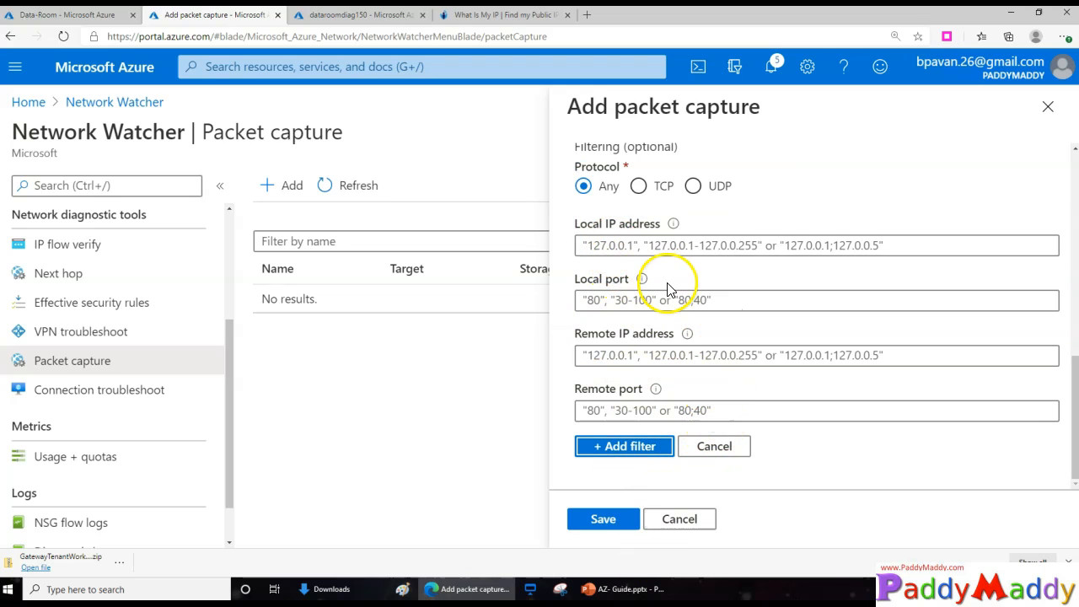
scroll(667, 289, up, 2)
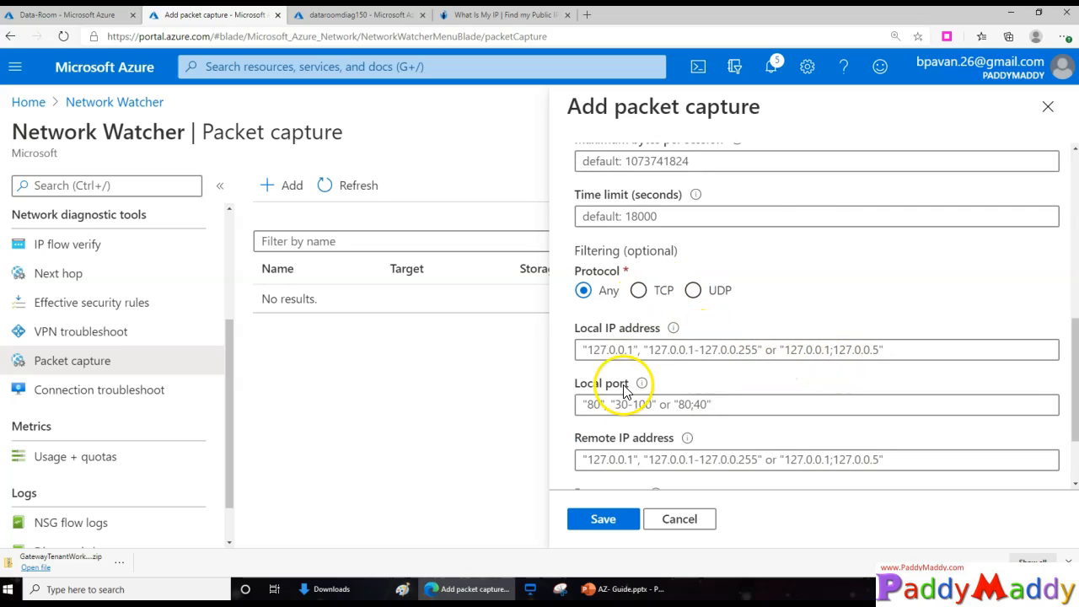
scroll(708, 375, down, 2)
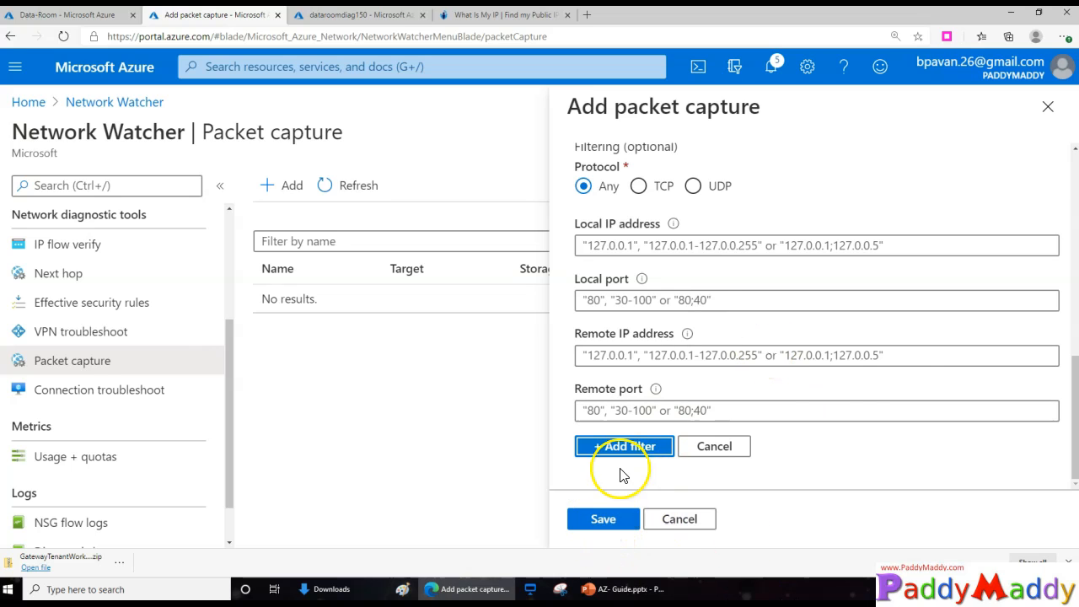
scroll(896, 386, up, 3)
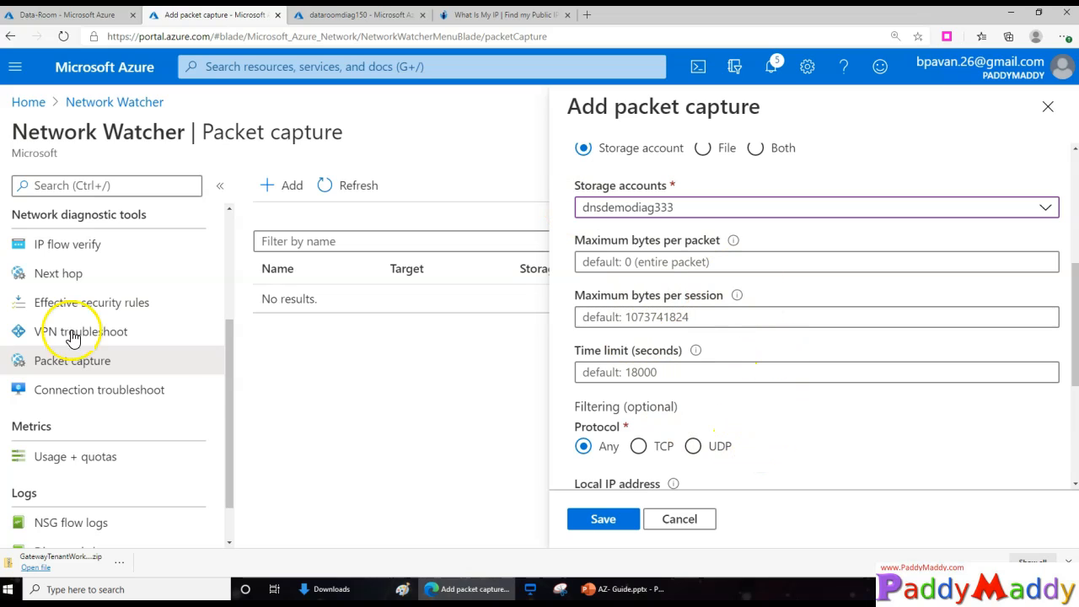
Open Connection troubleshoot, discarding the unsaved packet capture, and review its source, destination and probe settings
click(117, 396)
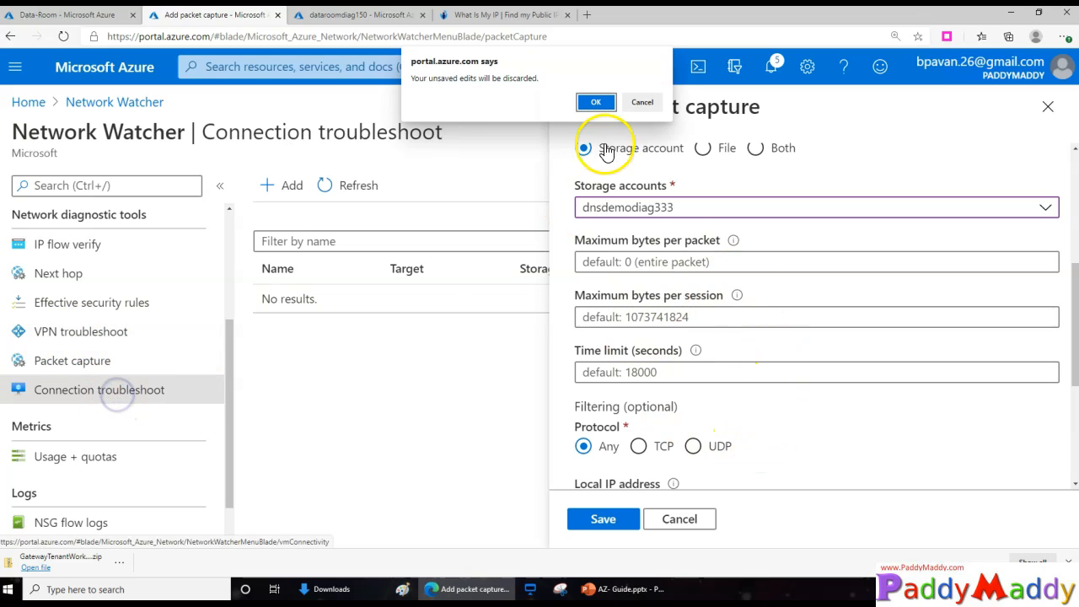
click(591, 103)
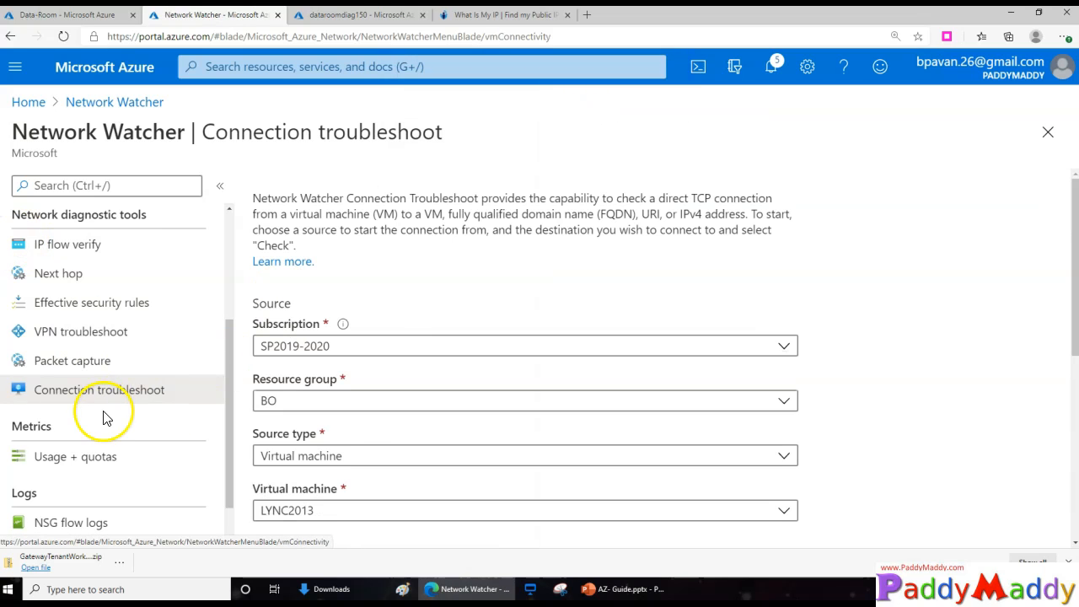
scroll(655, 341, down, 2)
scroll(655, 341, down, 1)
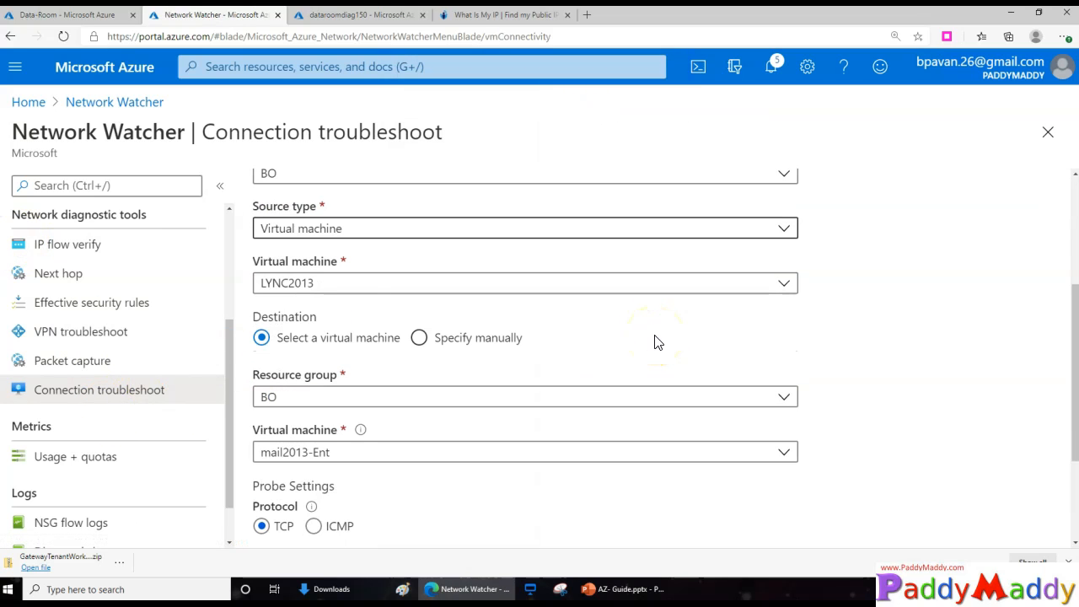
scroll(555, 510, down, 2)
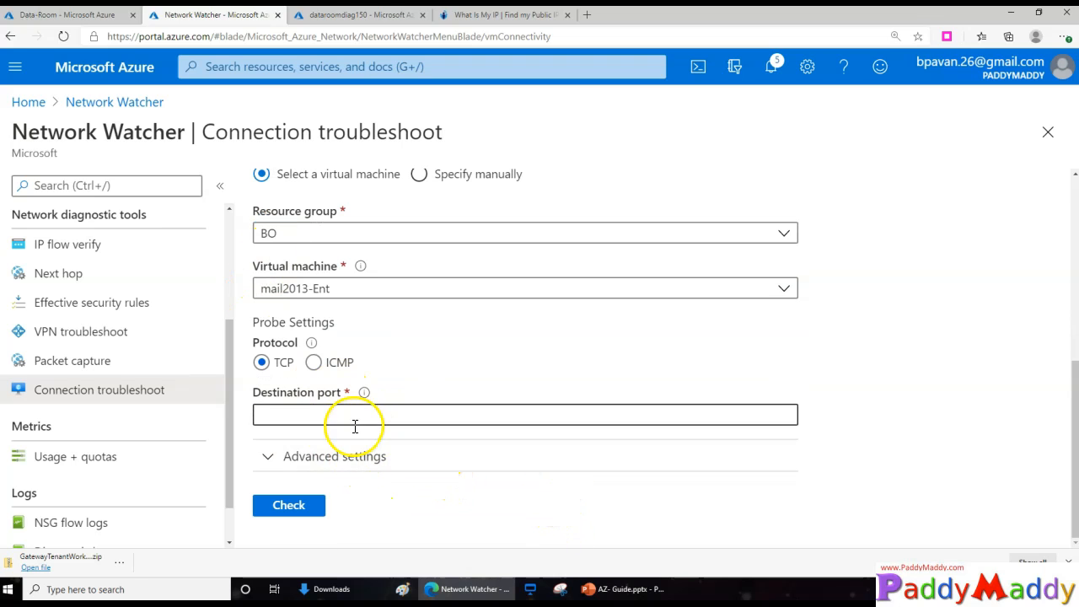
scroll(400, 468, up, 4)
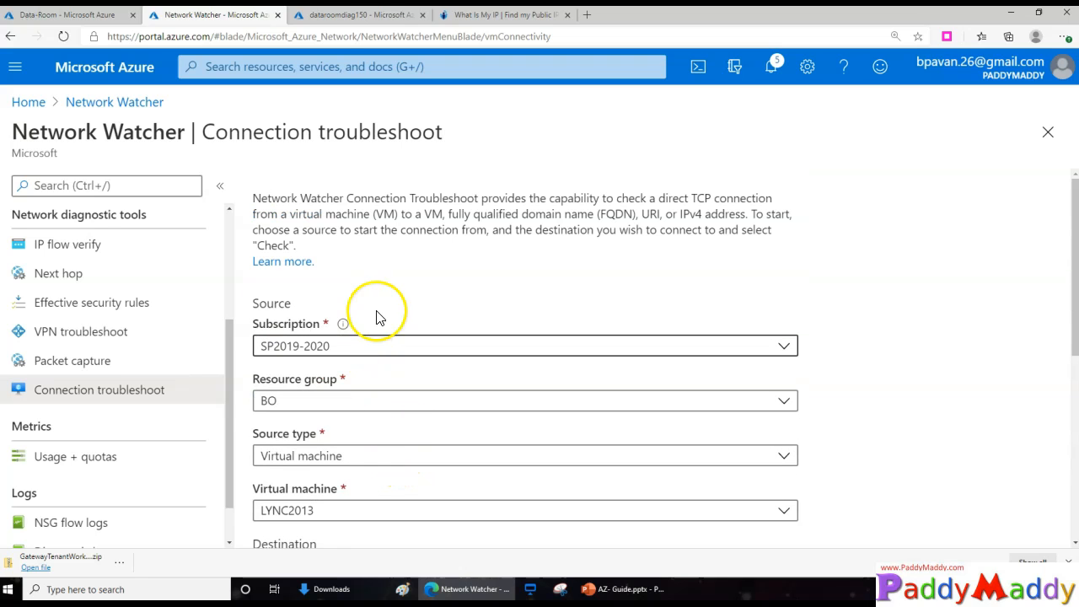
Set the connection source to the virtual machine DNsdemo-vm01 in the DNS-Demo resource group
scroll(500, 302, down, 1)
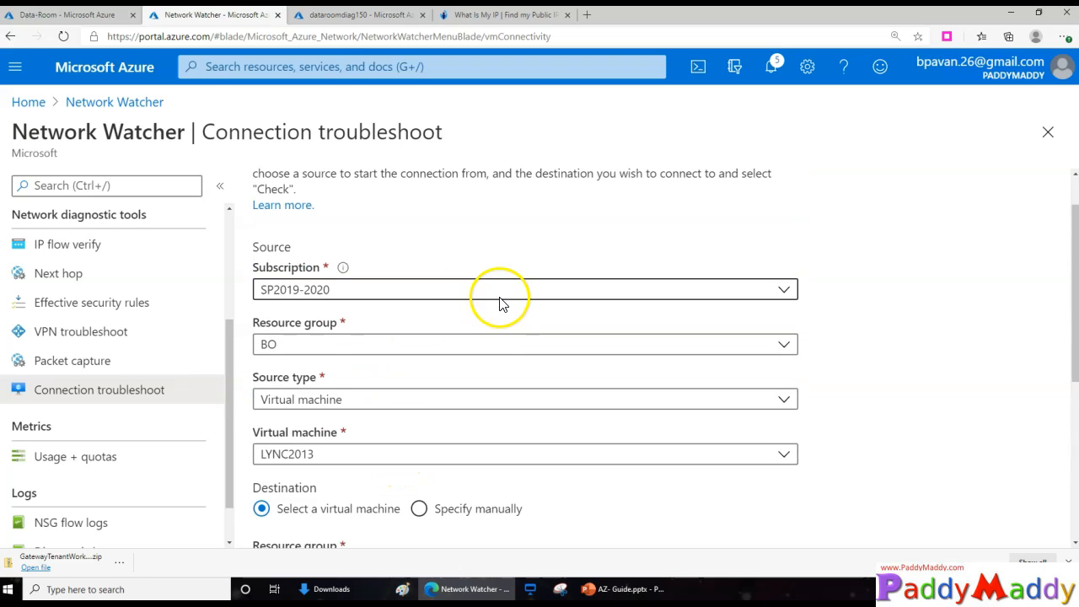
click(365, 348)
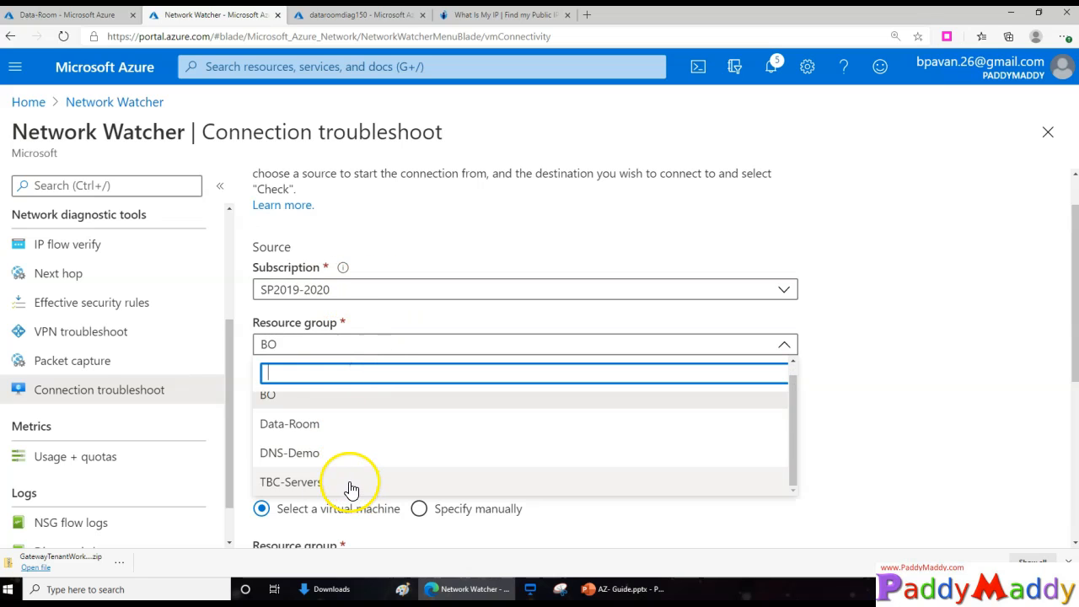
click(330, 457)
click(381, 401)
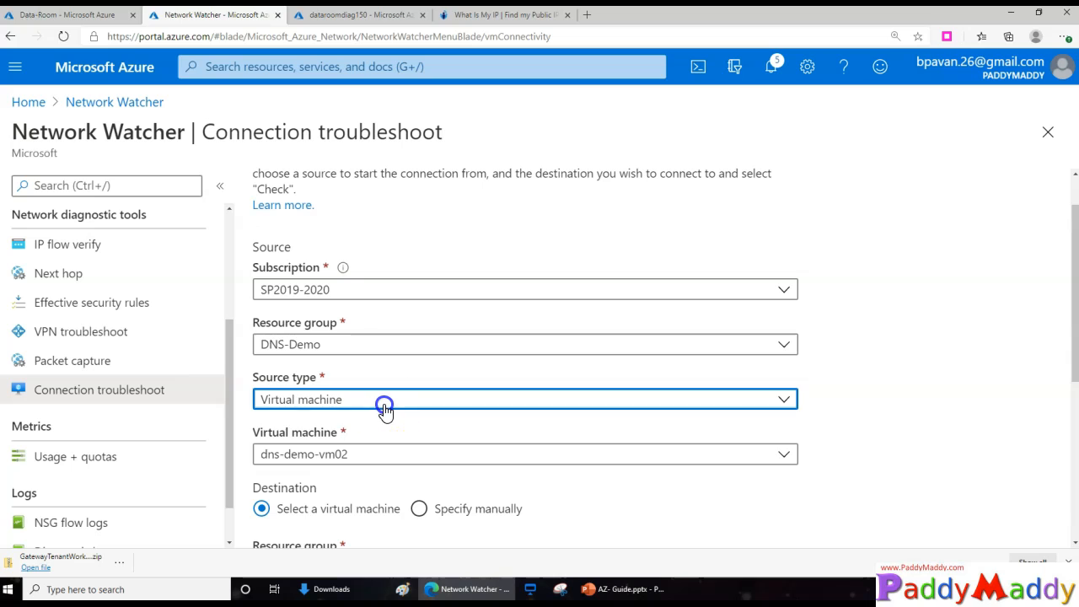
click(843, 459)
scroll(782, 461, down, 3)
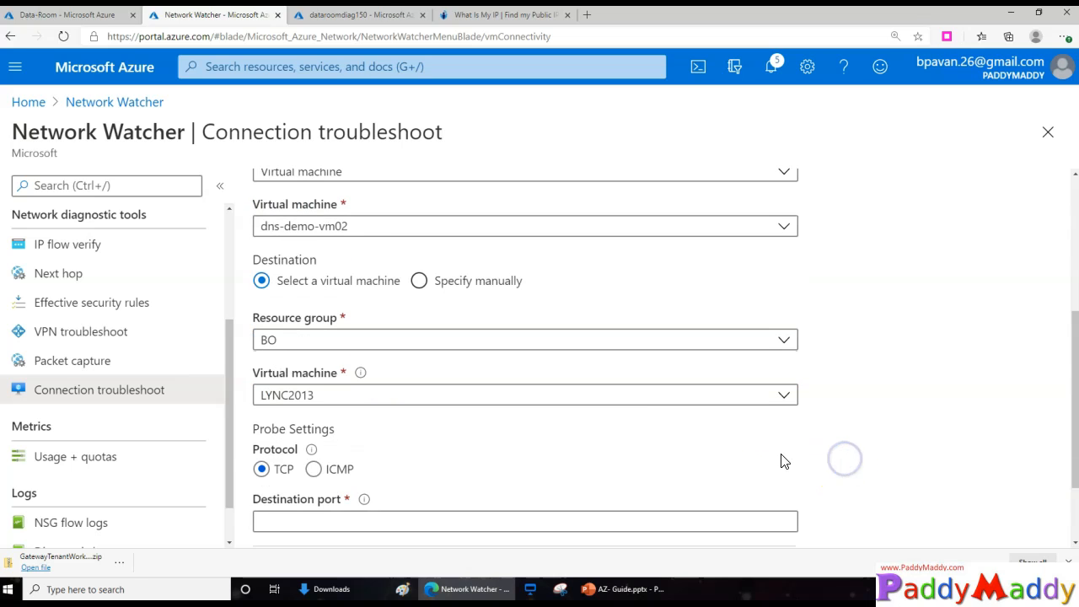
click(344, 230)
click(336, 316)
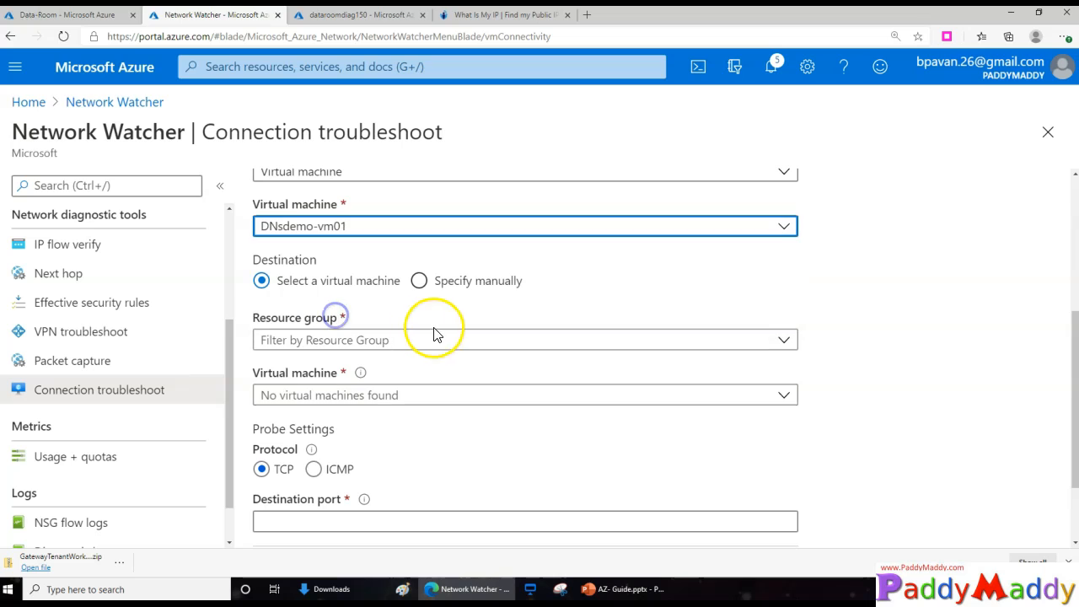
Set the connection destination to the virtual machine dns-demo-vm02 in the DNS-Demo resource group
click(297, 342)
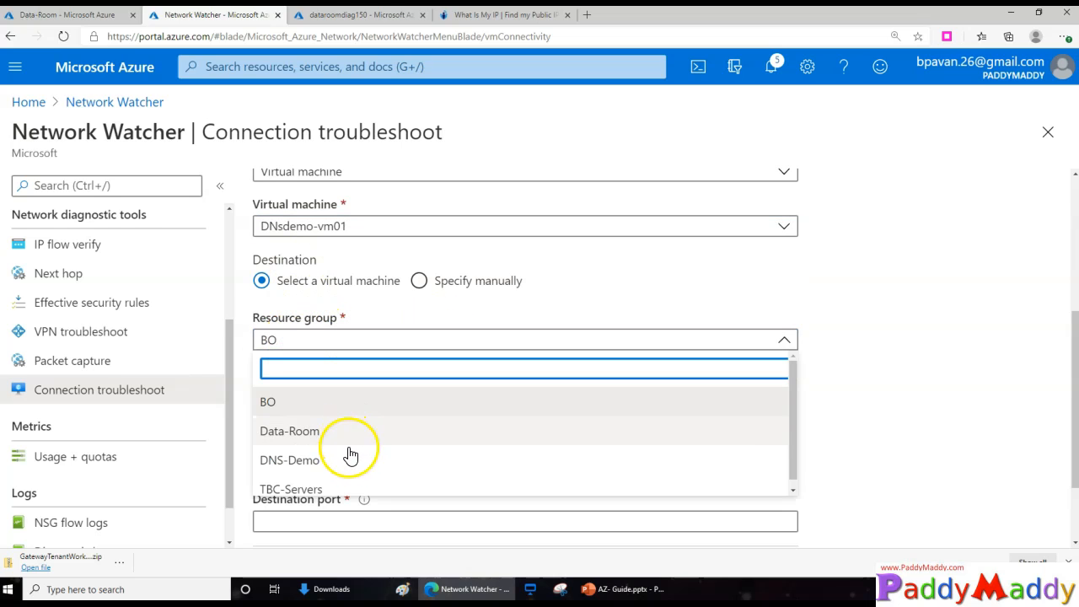
click(297, 455)
click(329, 398)
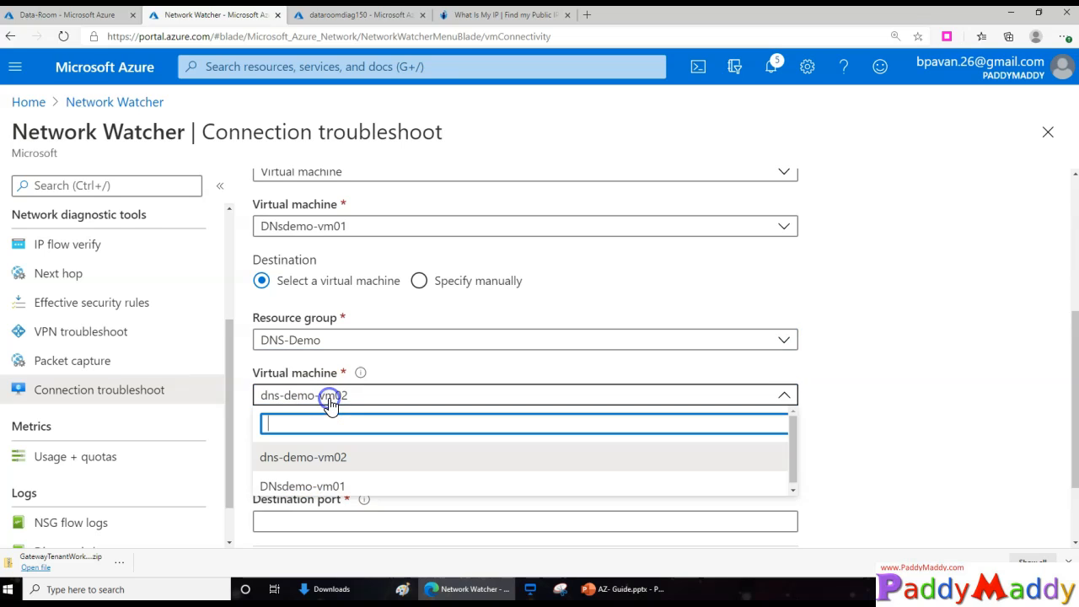
click(322, 455)
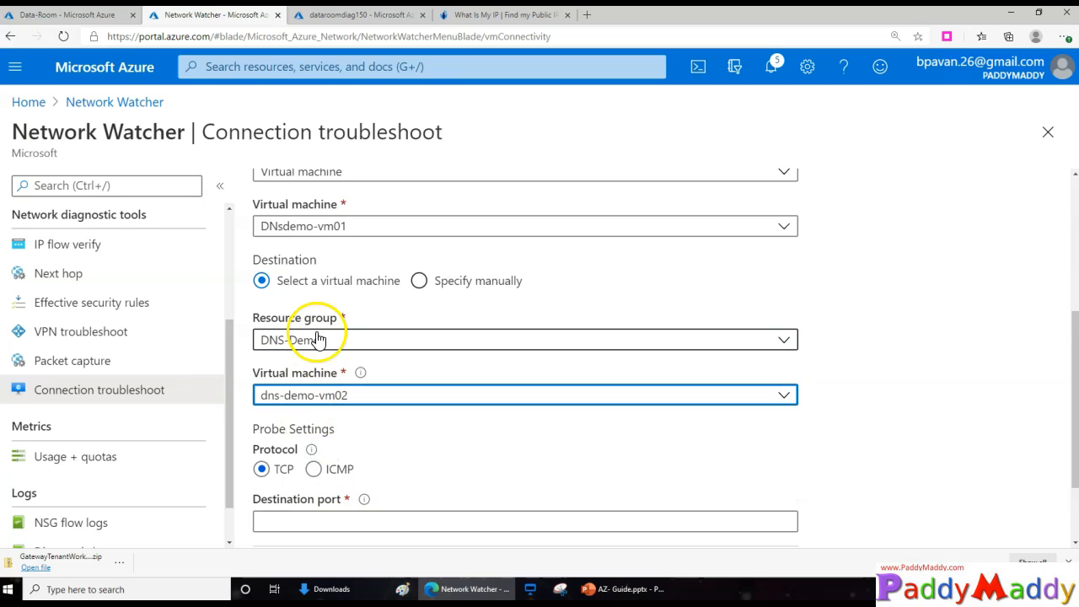
Show the ICMP probe option, switch the protocol back to TCP, and set the destination port to 1433
scroll(352, 445, down, 2)
click(315, 362)
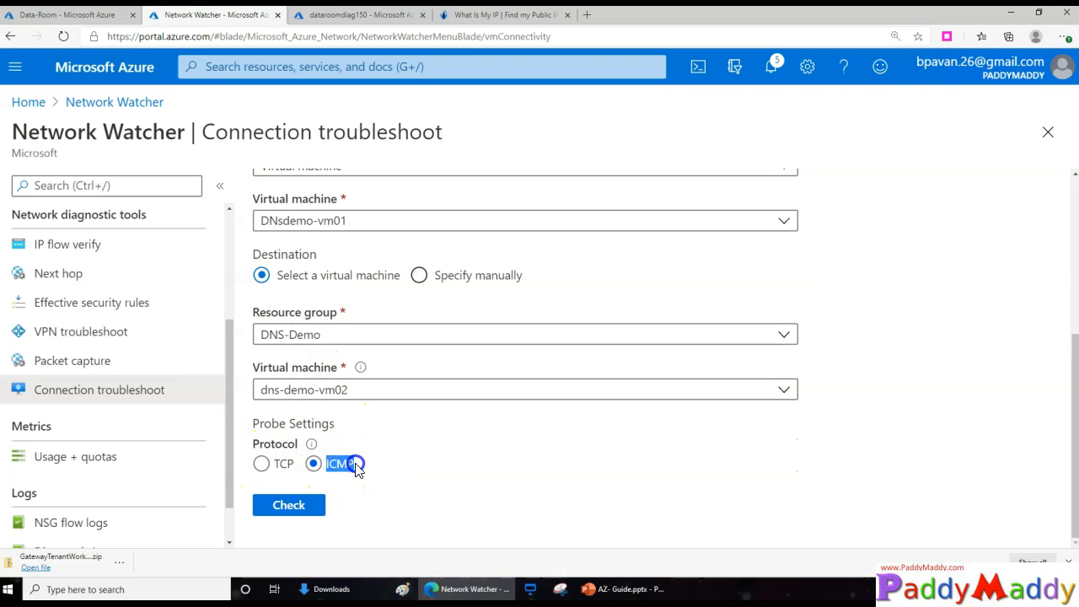
click(280, 464)
scroll(489, 414, down, 1)
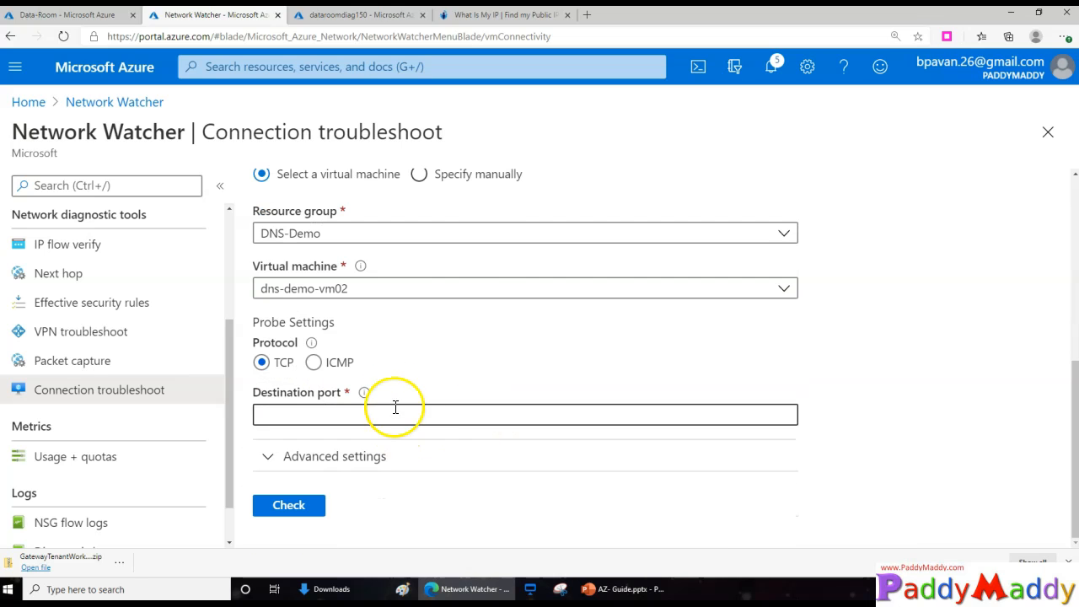
click(297, 418)
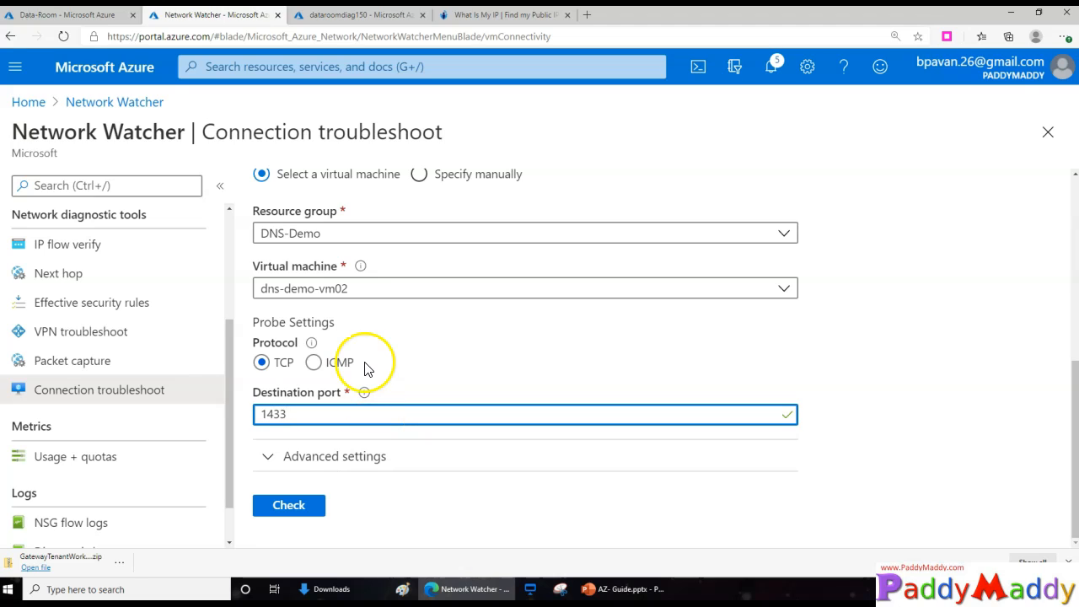
Run the connectivity check and expand the advanced source port setting, reviewing the chosen source and destination while the check runs
scroll(108, 265, up, 2)
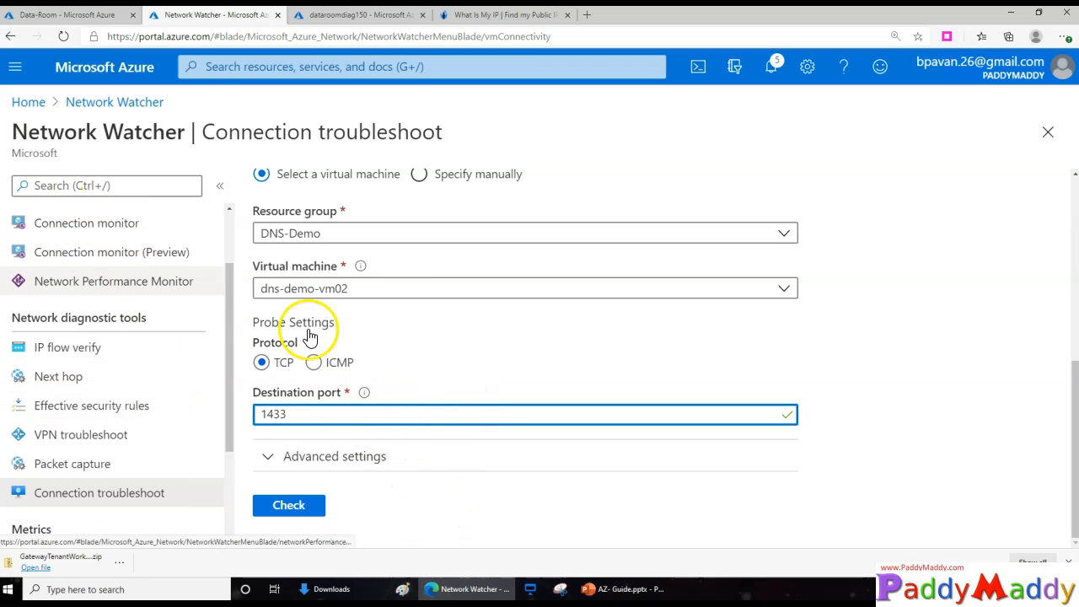
scroll(396, 411, up, 5)
scroll(385, 393, down, 5)
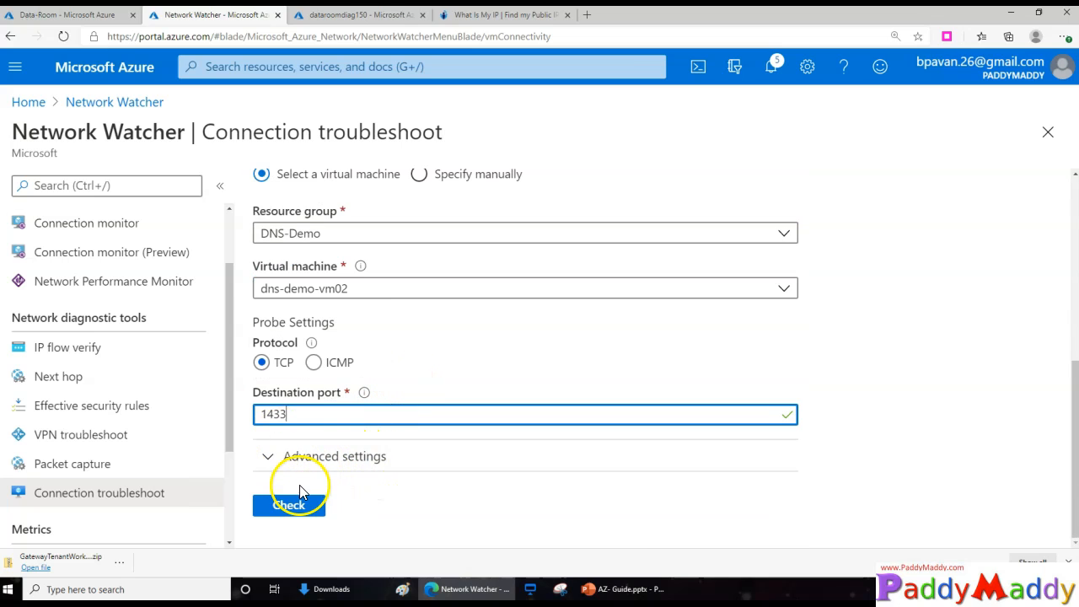
click(300, 502)
scroll(418, 372, down, 1)
click(316, 424)
scroll(506, 421, down, 2)
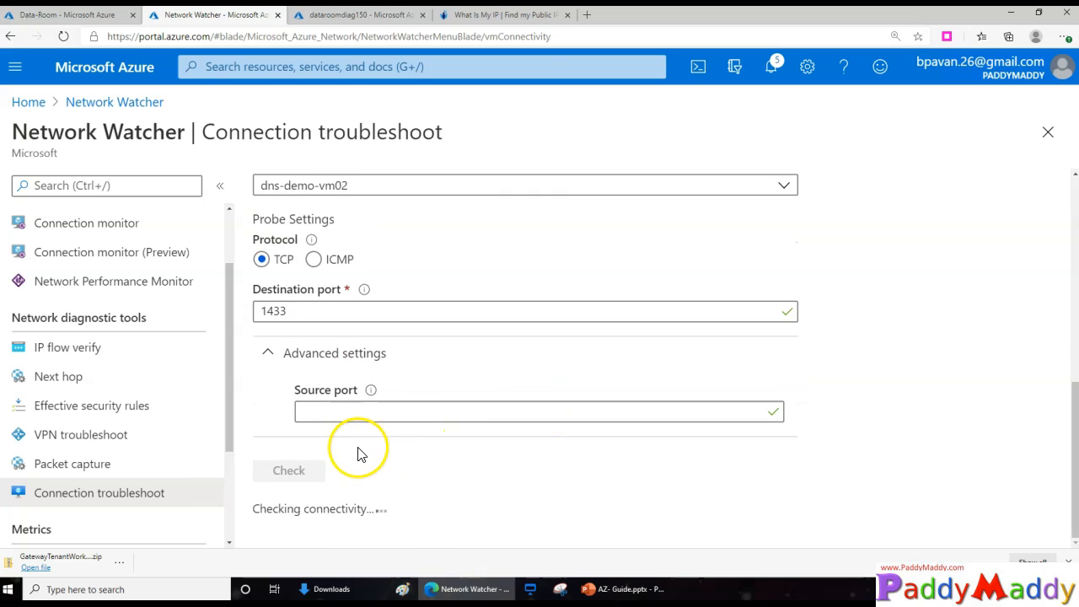
scroll(425, 460, up, 5)
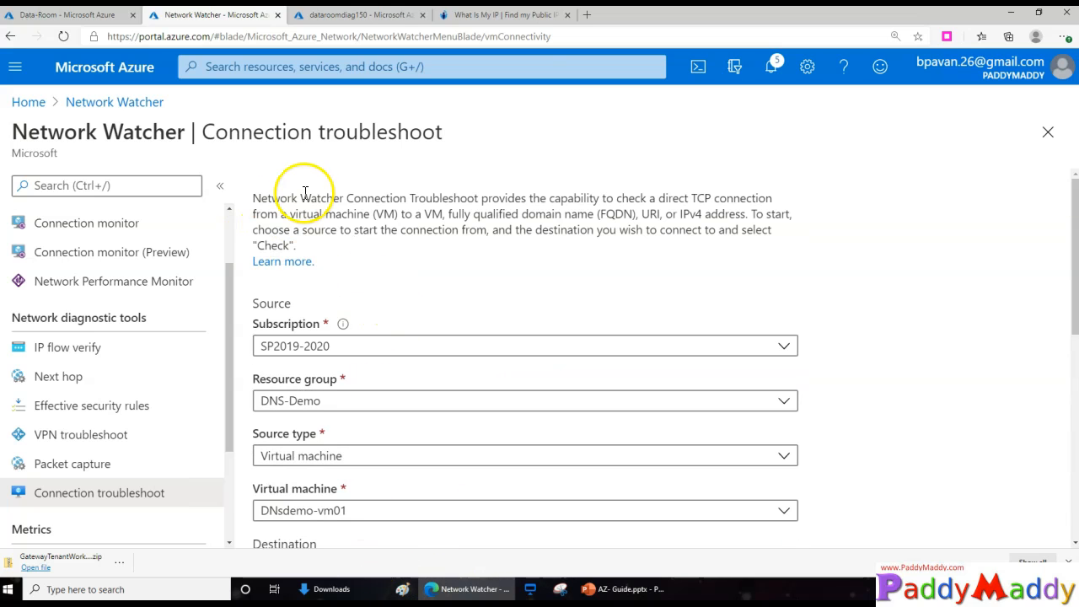
scroll(343, 419, down, 2)
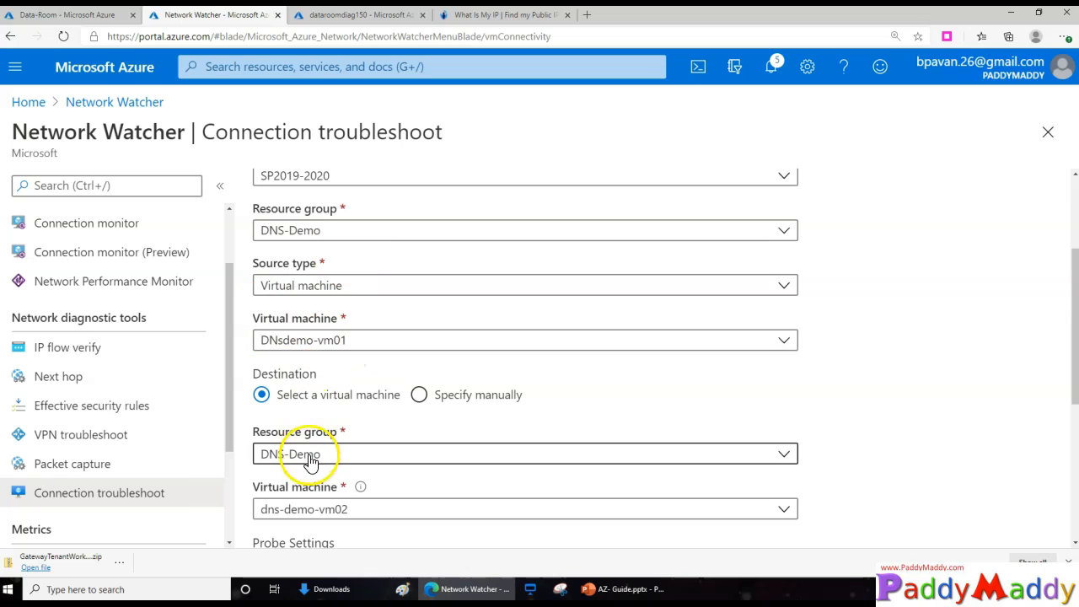
Review the connectivity check results, including the status, the hops grid's columns, and the probes sent and failed
scroll(337, 520, down, 3)
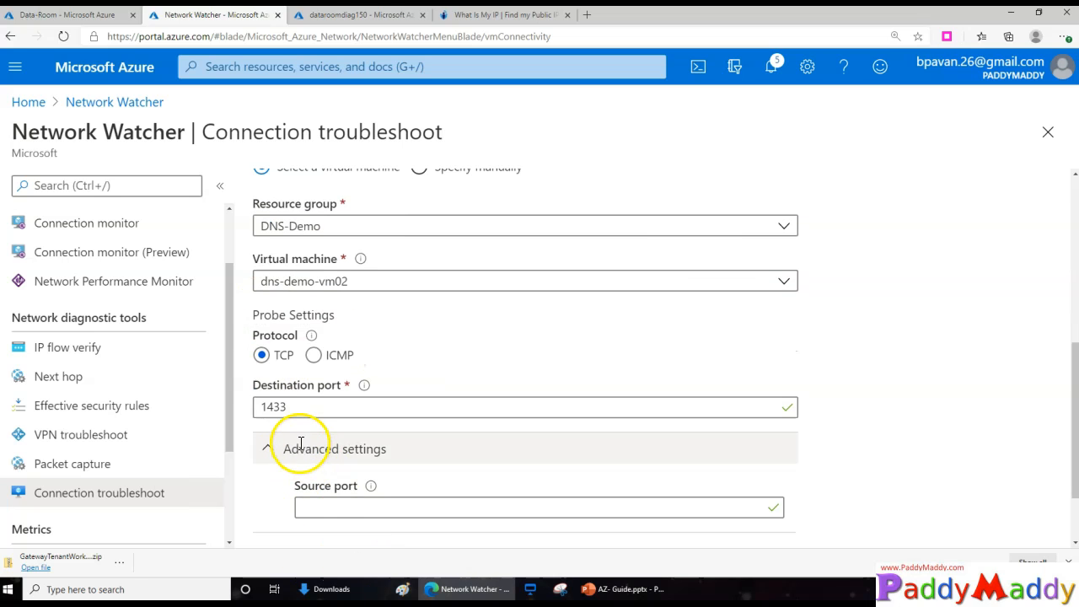
scroll(301, 444, down, 2)
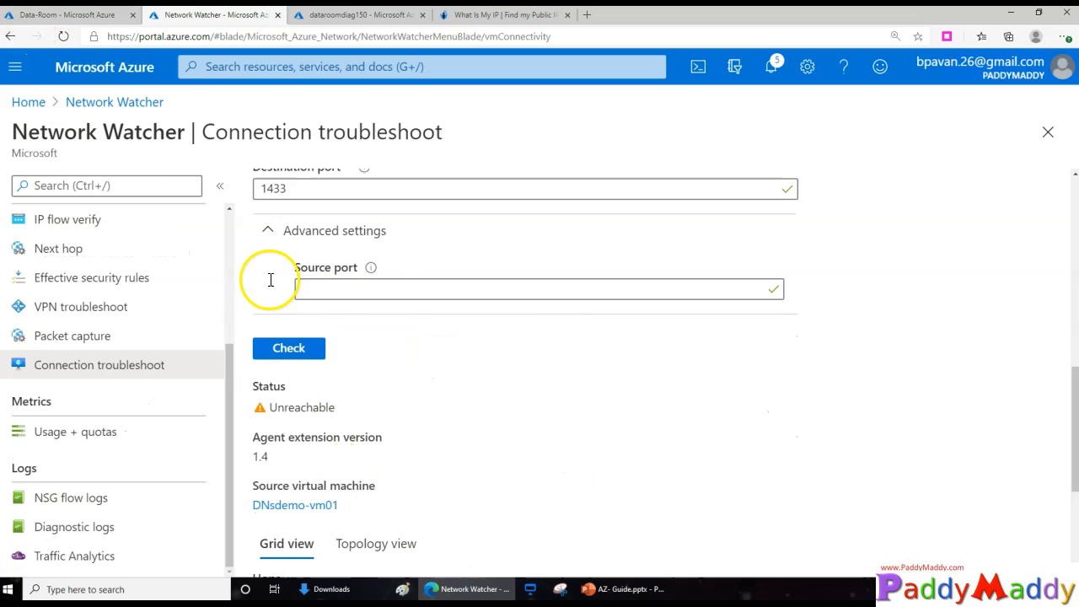
scroll(401, 396, down, 2)
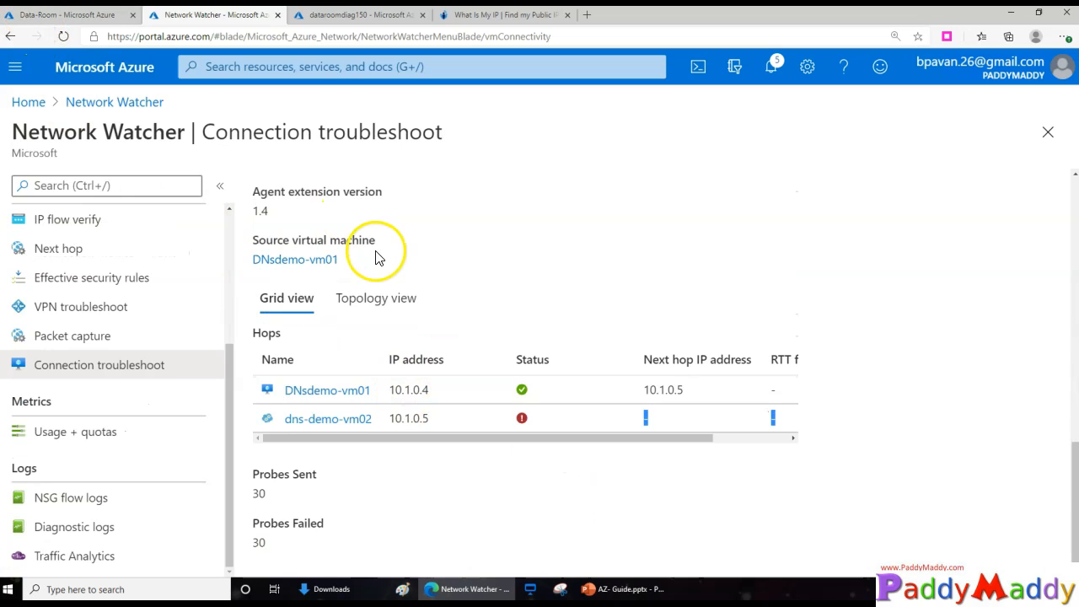
scroll(278, 350, up, 1)
scroll(514, 430, down, 3)
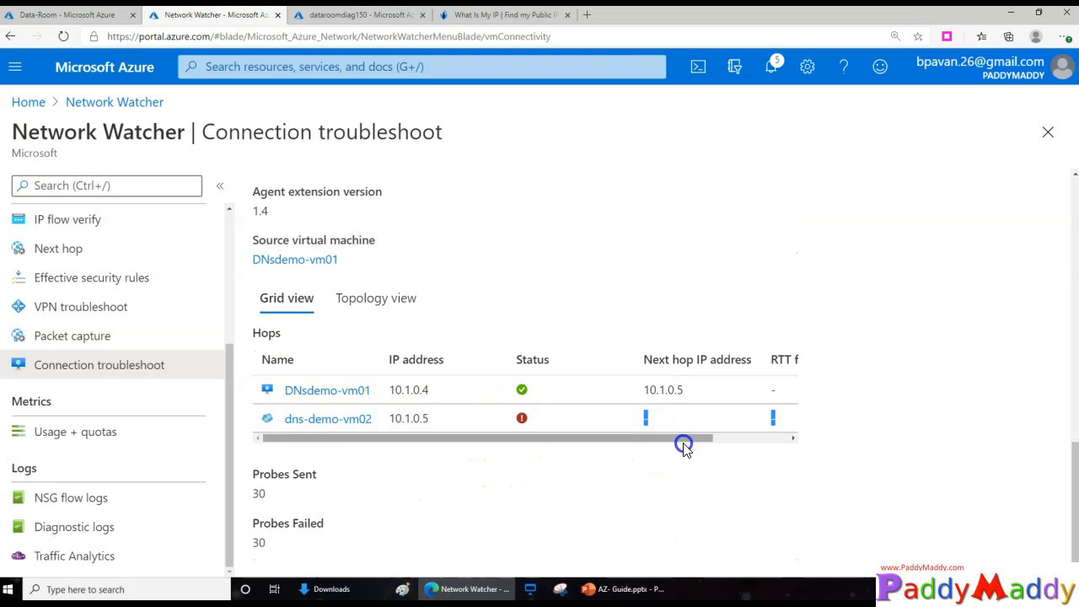
drag(698, 442, 776, 451)
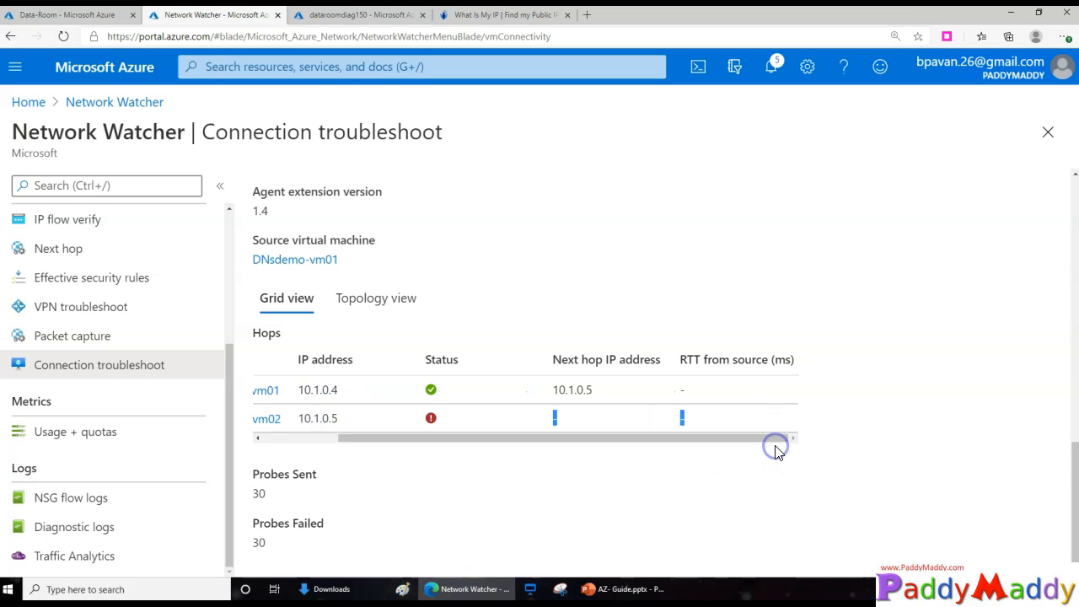
Switch the probe protocol to ICMP, look over the hops grid again, and set the protocol back to TCP
scroll(471, 328, up, 4)
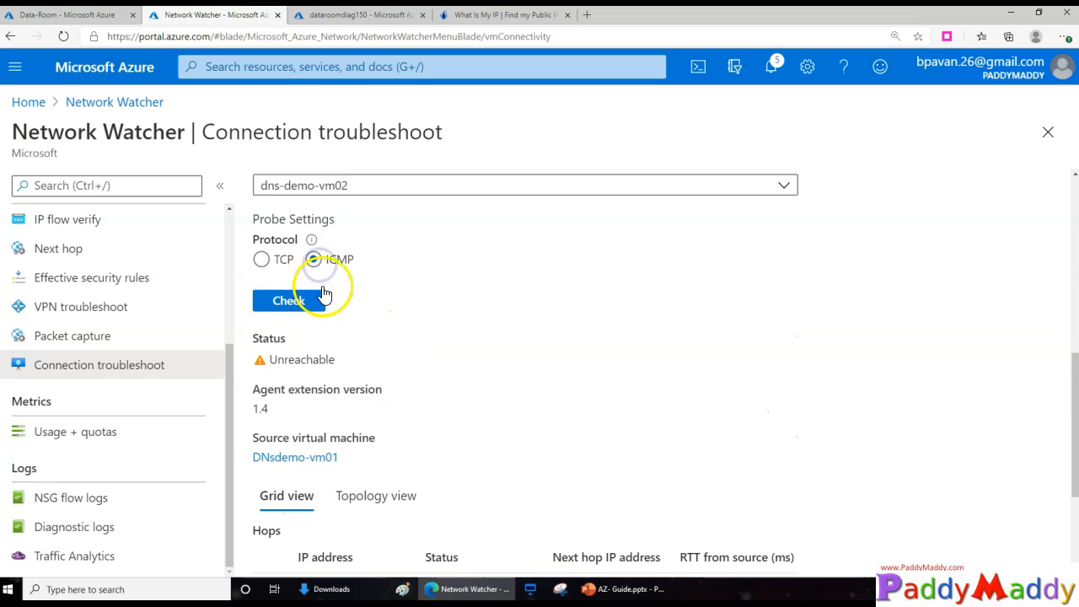
scroll(440, 361, down, 3)
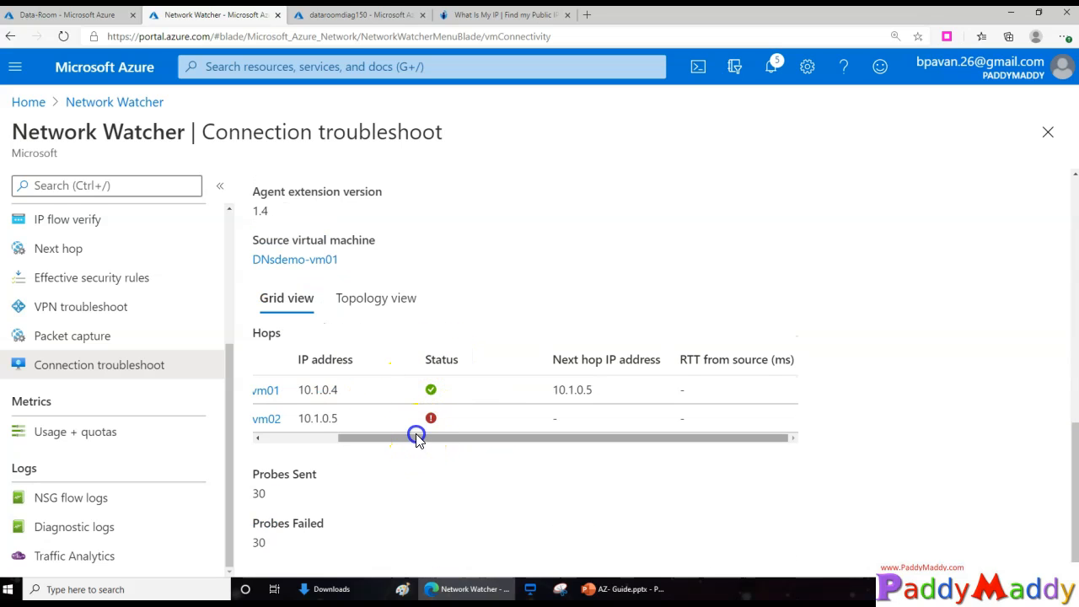
drag(417, 436, 242, 402)
scroll(241, 400, up, 6)
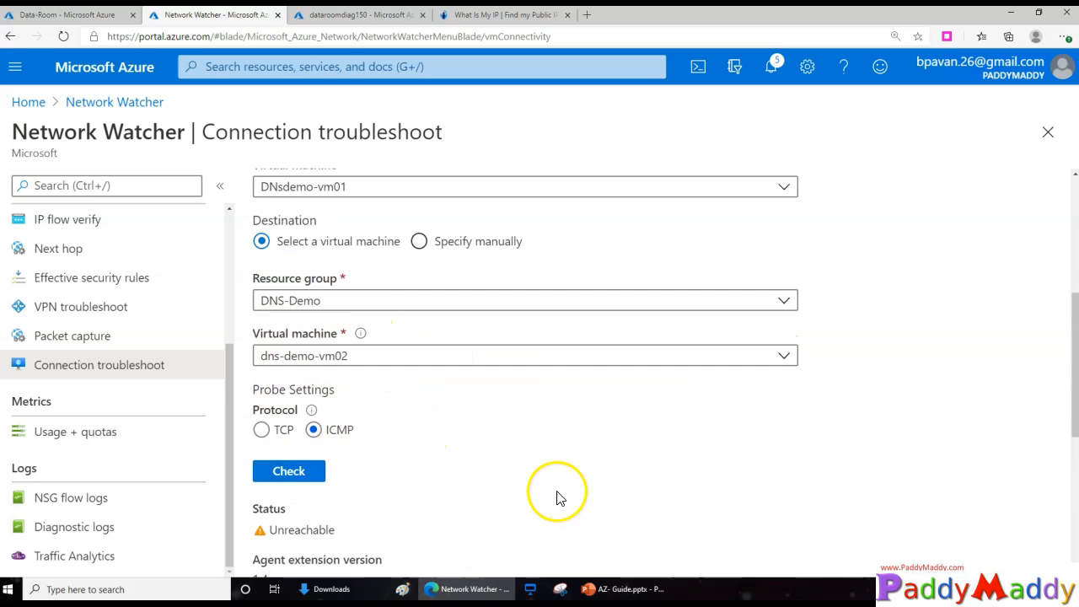
click(267, 432)
scroll(481, 443, down, 6)
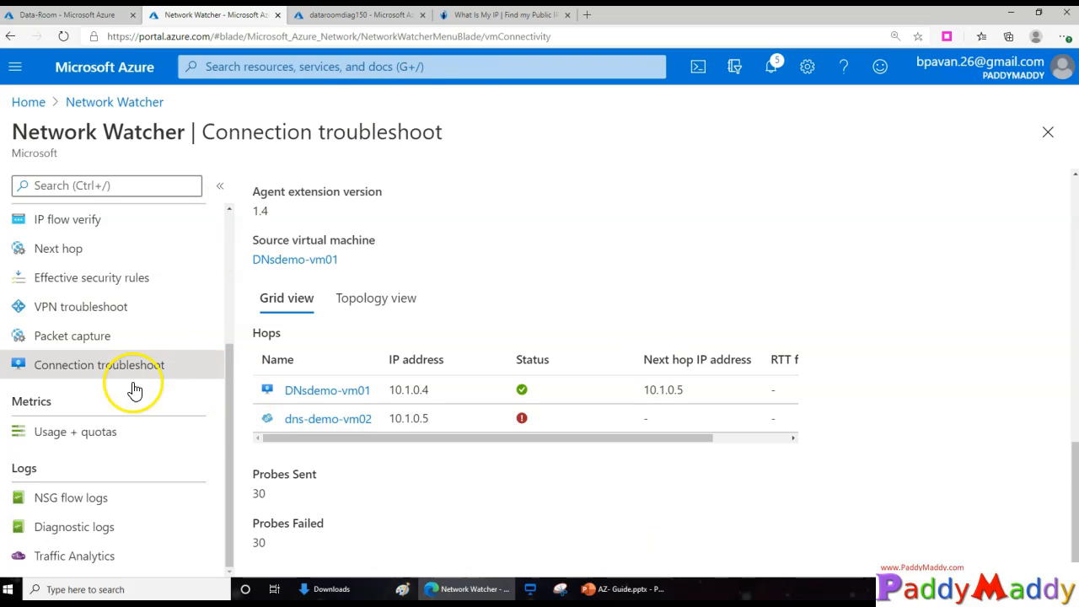
Open Network Watcher's Usage + quotas page and look through the network resource quotas
click(99, 434)
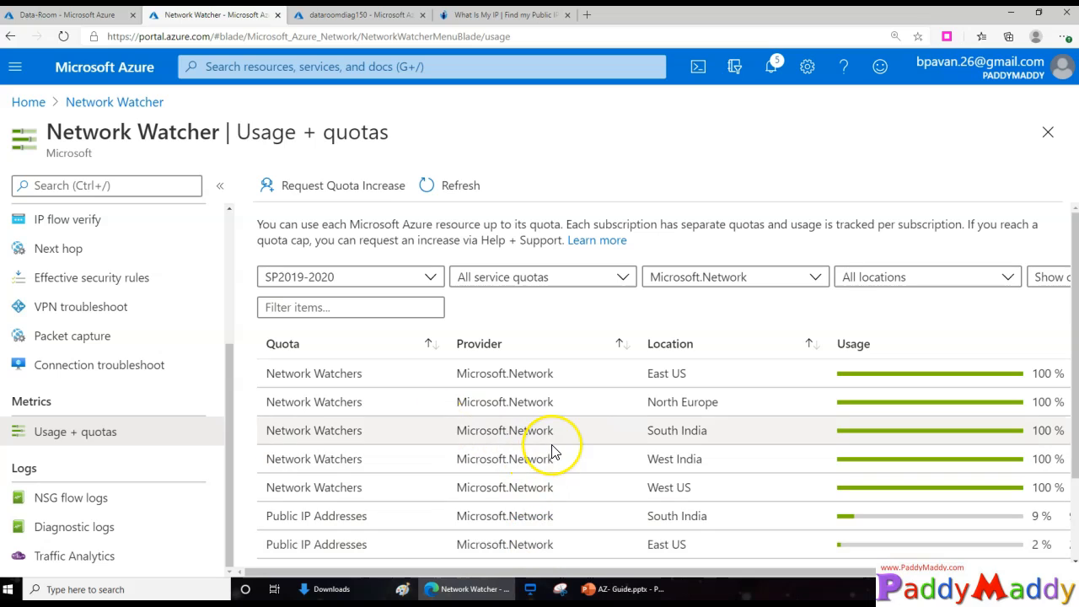
scroll(553, 449, down, 1)
scroll(554, 449, up, 1)
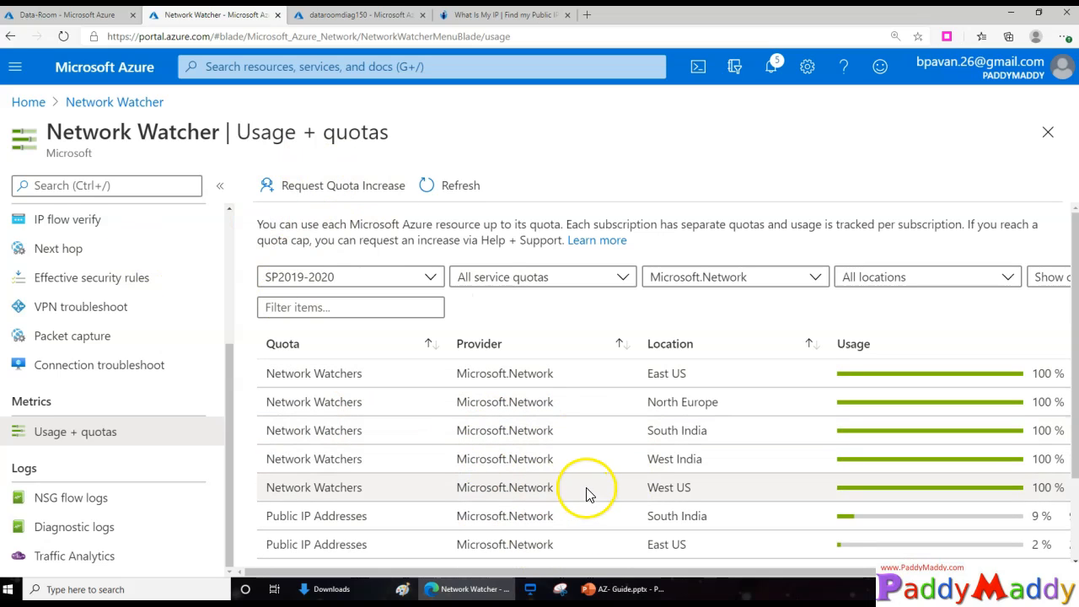
scroll(663, 478, down, 1)
scroll(666, 475, up, 1)
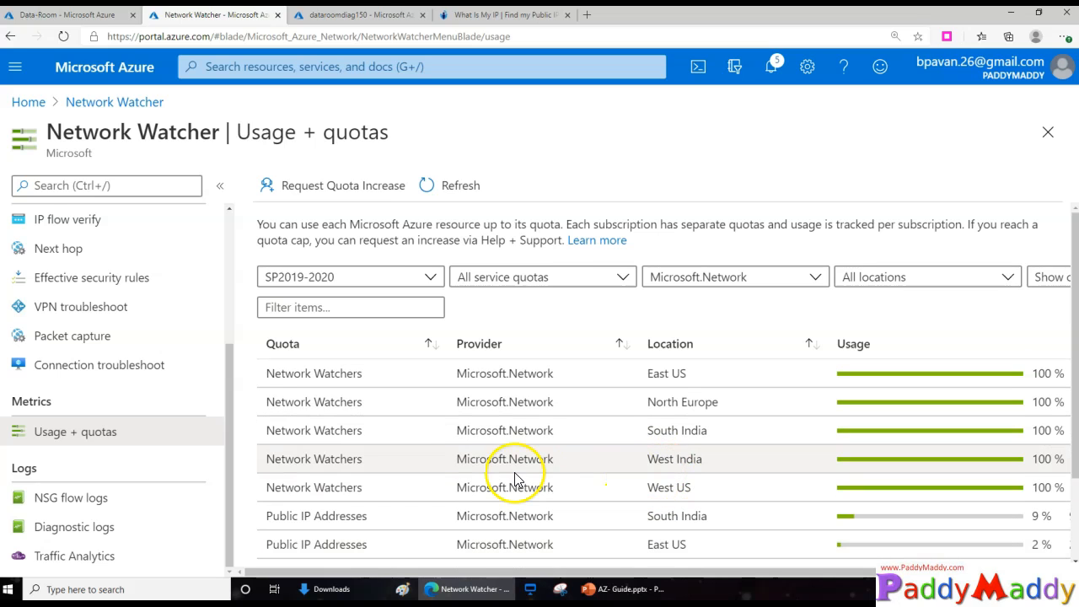
Sort the quotas by name in descending order and inspect the Network Watchers rows' locations and full usage figures
click(371, 345)
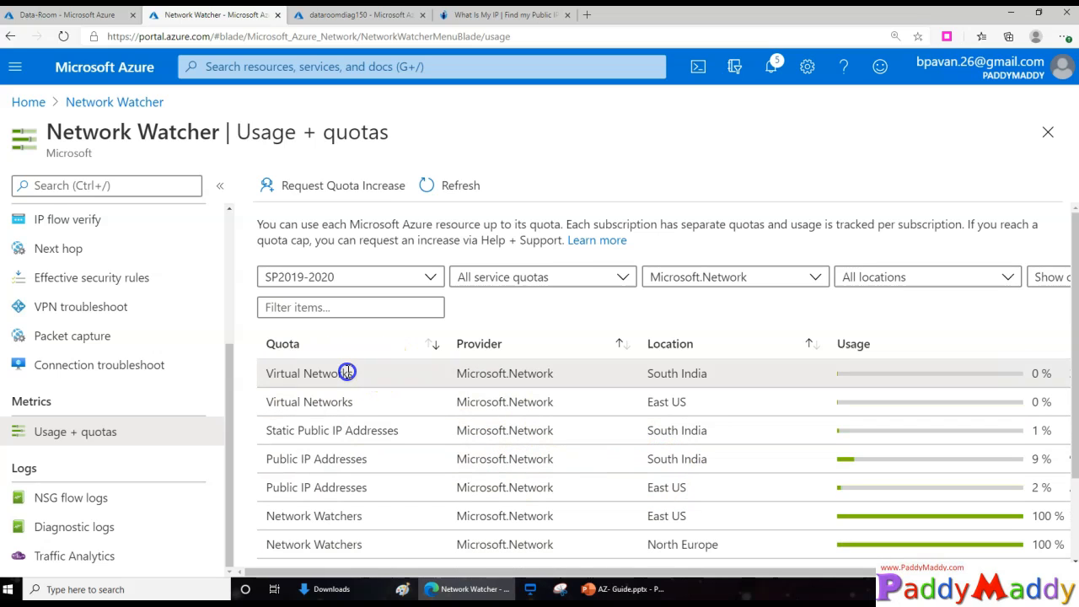
scroll(379, 447, down, 1)
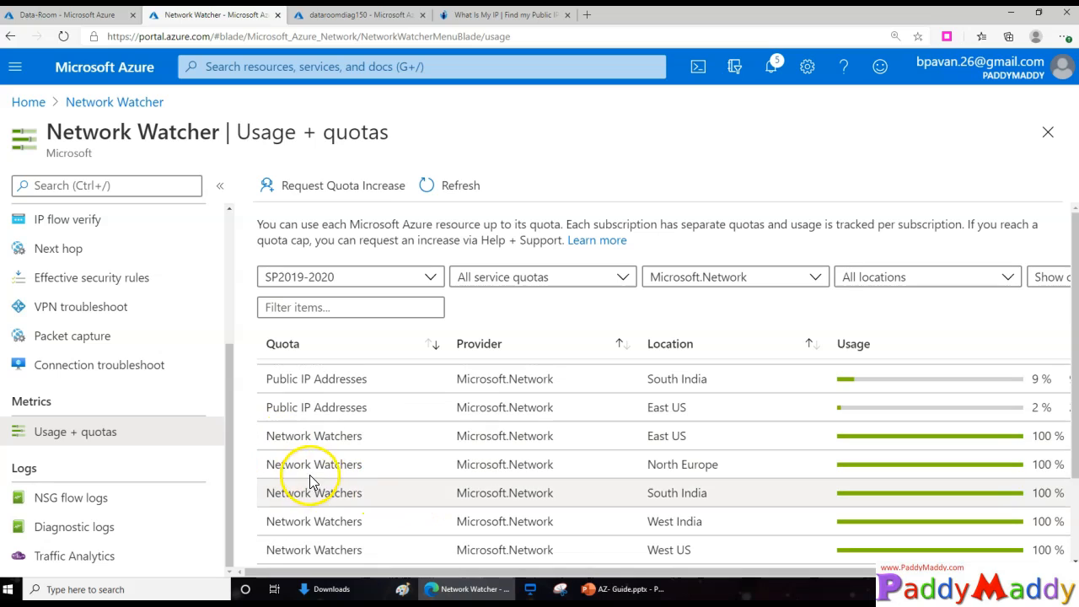
click(655, 465)
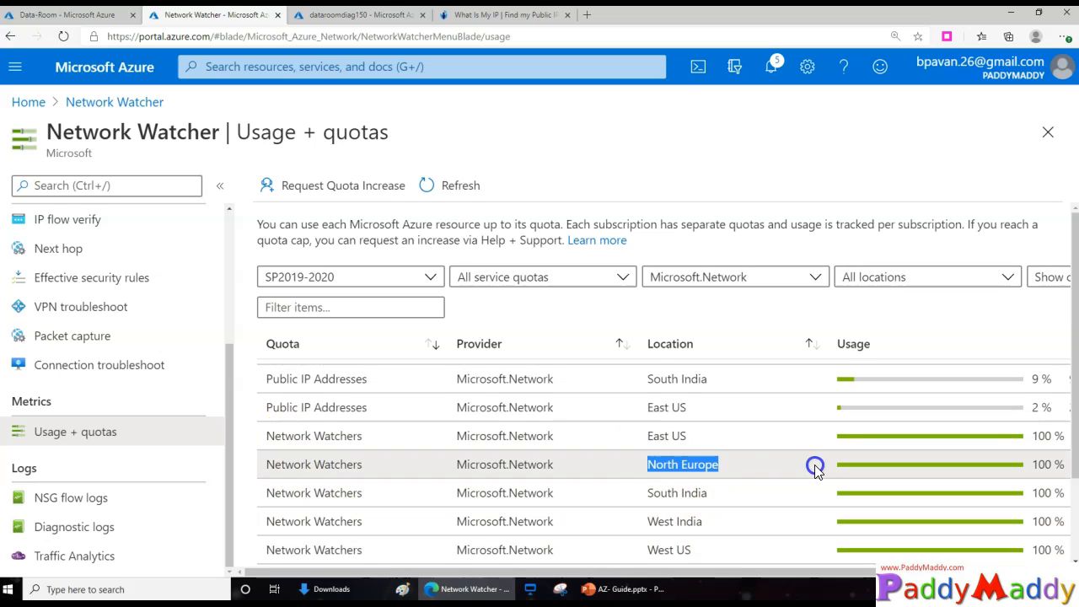
drag(766, 571, 1046, 563)
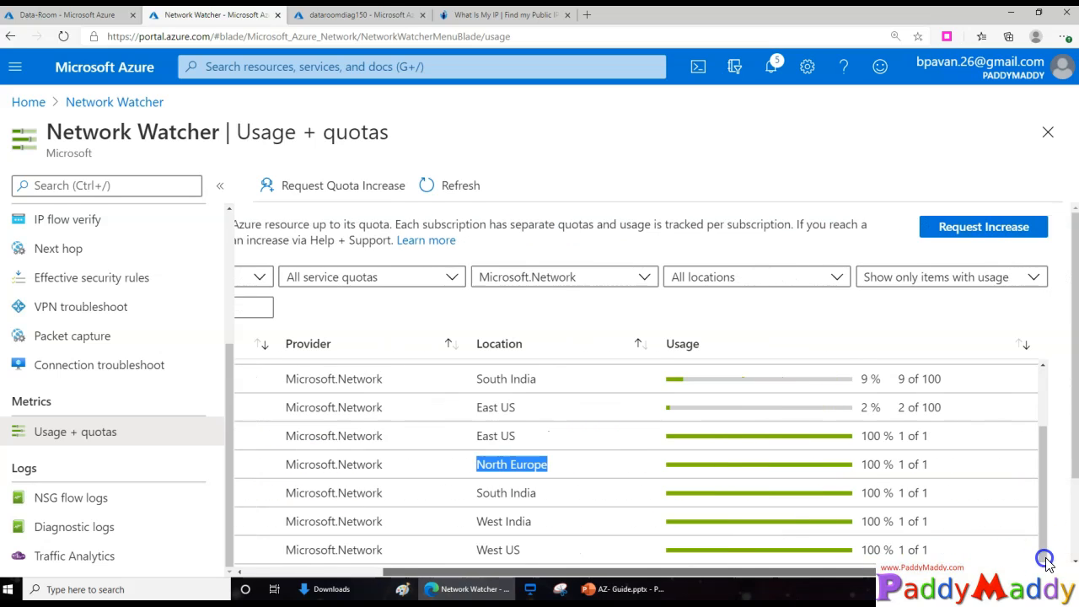
Open the linked Azure subscription limits documentation and search the article for "Network Watcher"
drag(1042, 475, 551, 496)
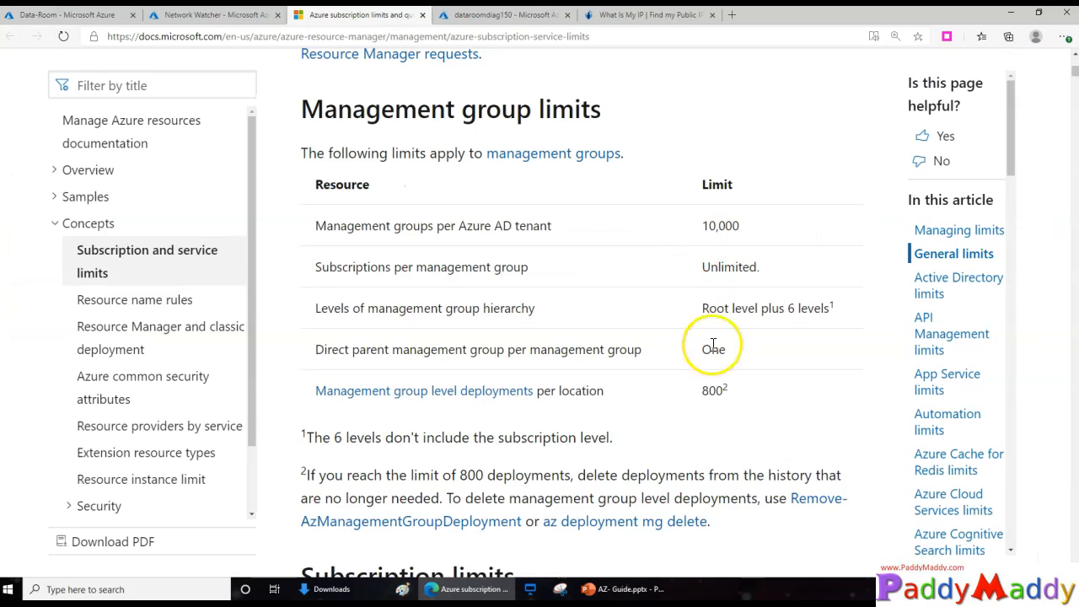
scroll(700, 360, down, 5)
scroll(701, 360, down, 20)
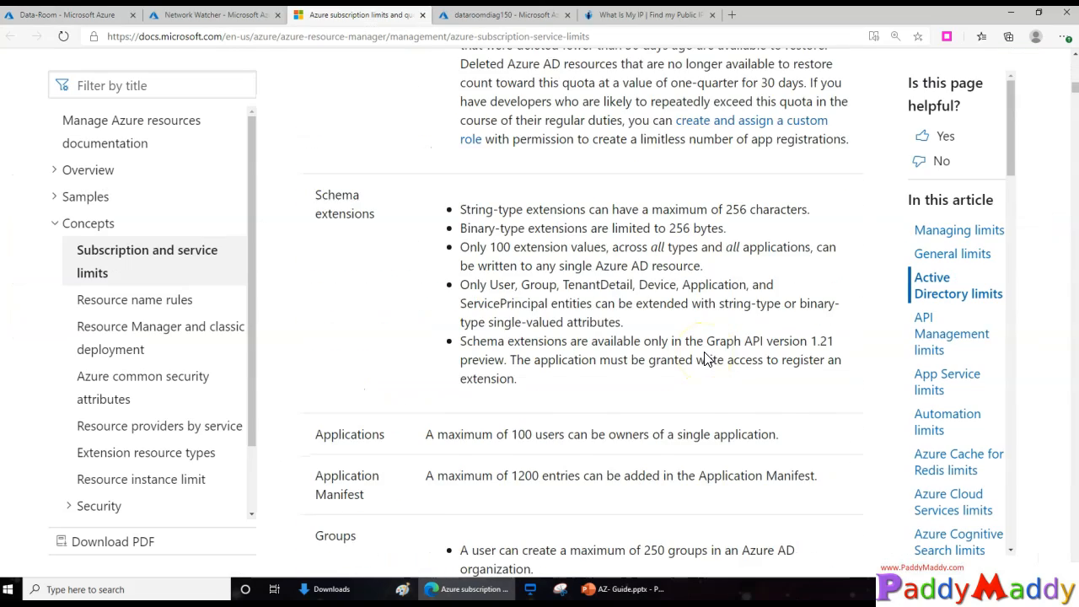
key(ctrl+f)
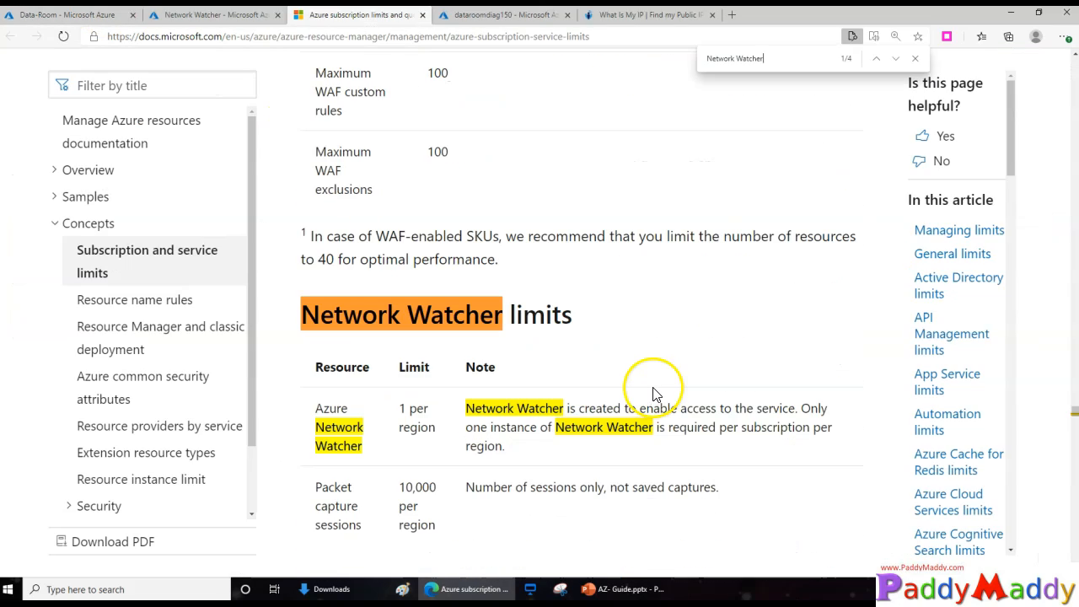
Examine the Network Watcher limits table, highlighting the per-region limits for packet capture sessions and Network Watcher instances
scroll(658, 394, down, 2)
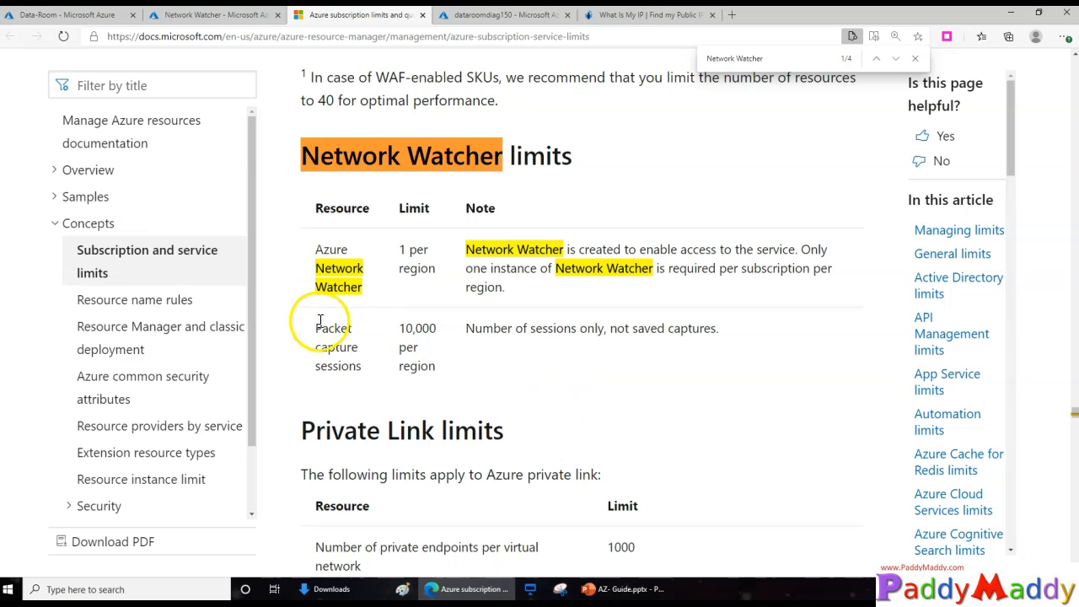
drag(398, 348, 445, 354)
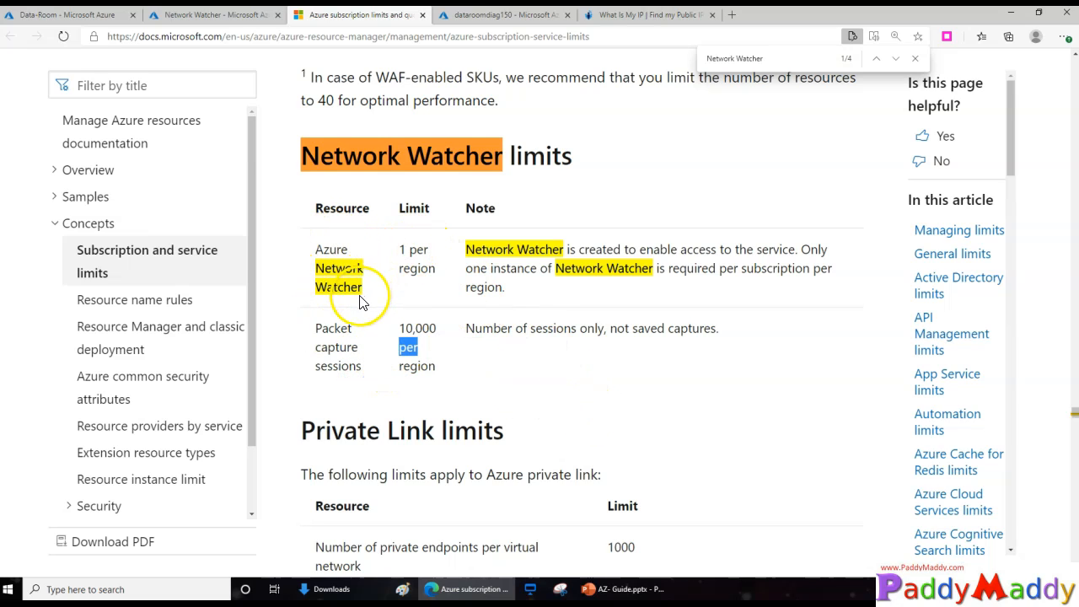
drag(400, 253, 446, 269)
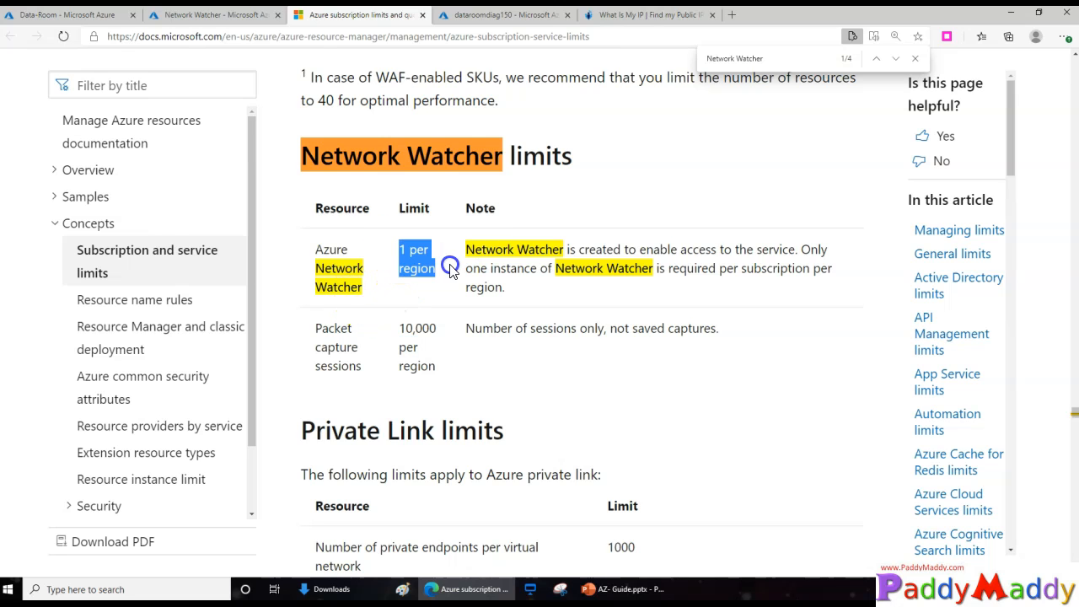
click(464, 343)
Browse the article's other networking limits, including Traffic Manager, Azure Bastion and Azure DNS, highlight the page address, and return to the article's beginning
scroll(641, 462, down, 5)
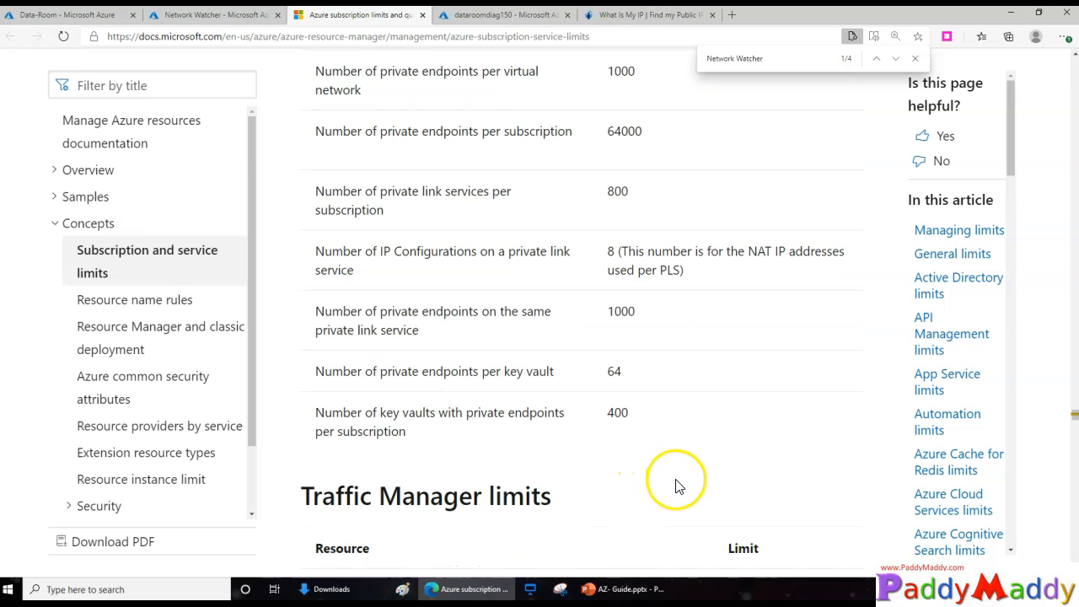
scroll(590, 429, down, 14)
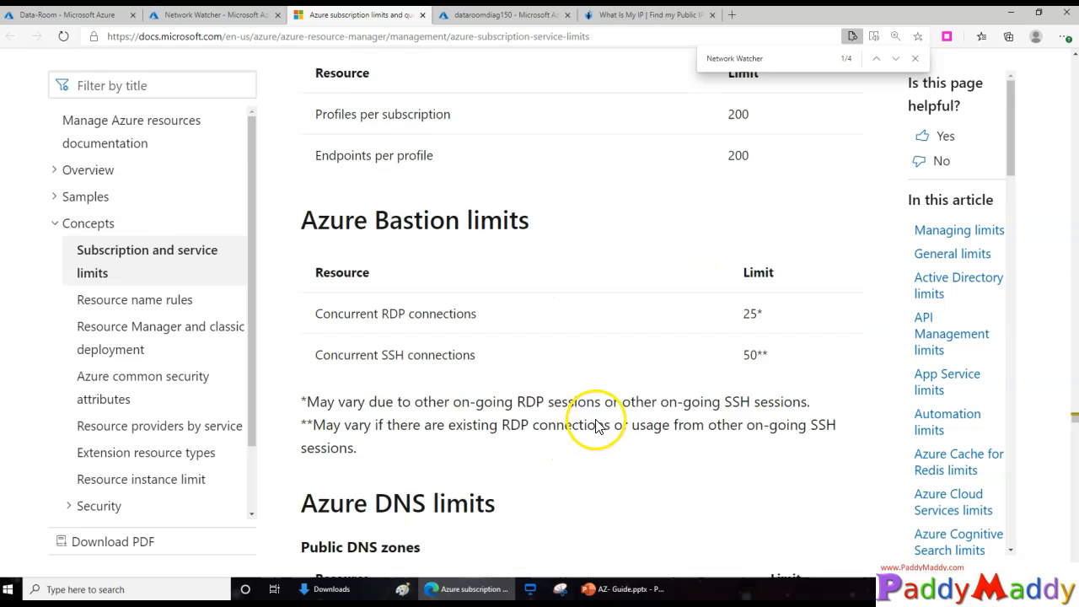
scroll(320, 257, up, 1)
scroll(319, 257, up, 1)
click(268, 35)
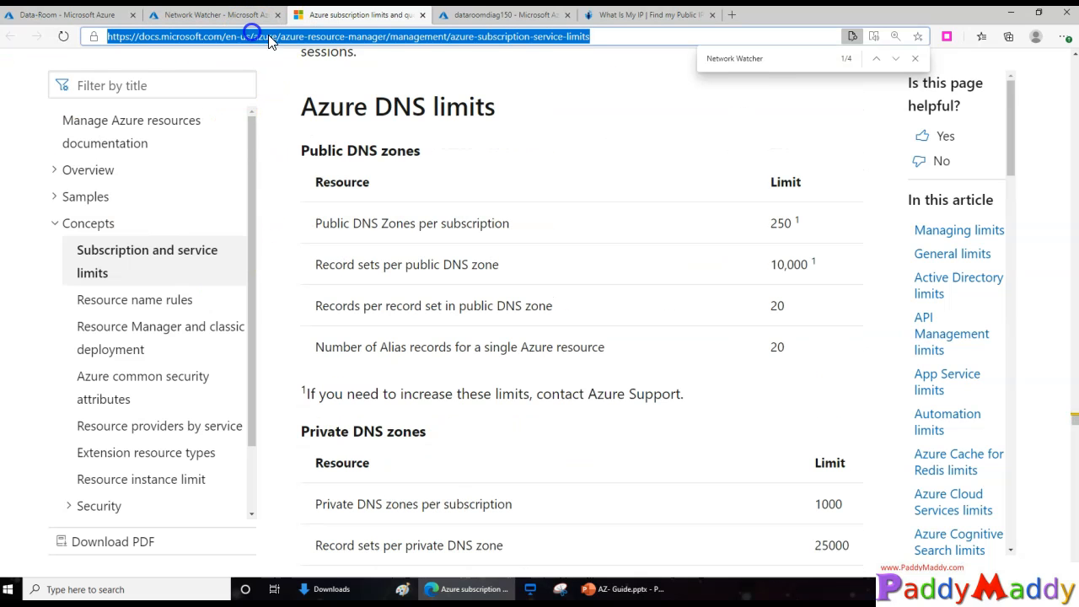
scroll(506, 446, up, 6)
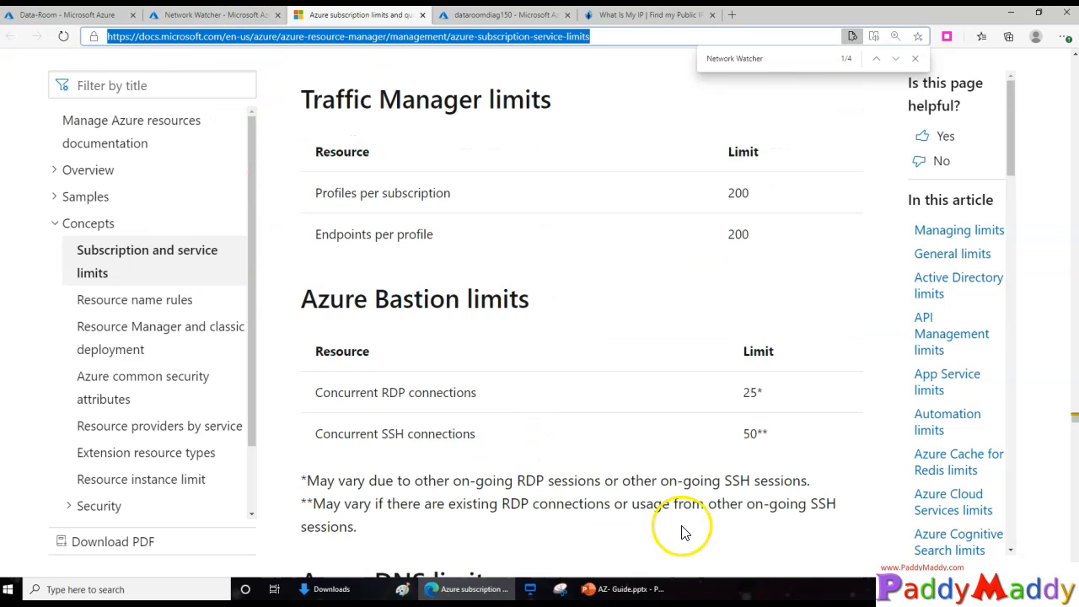
scroll(481, 416, up, 15)
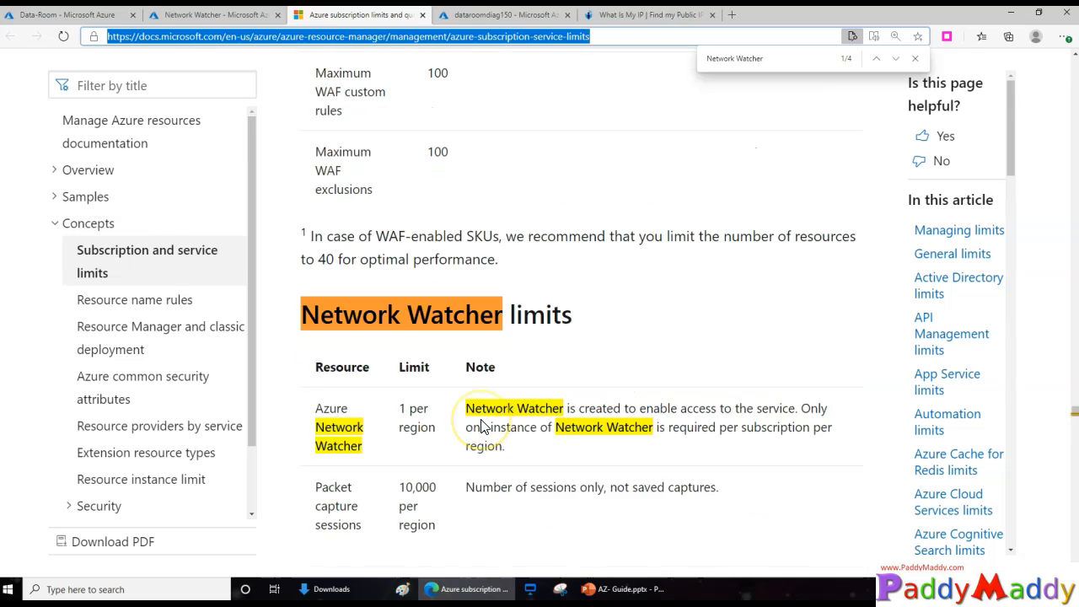
scroll(482, 426, up, 20)
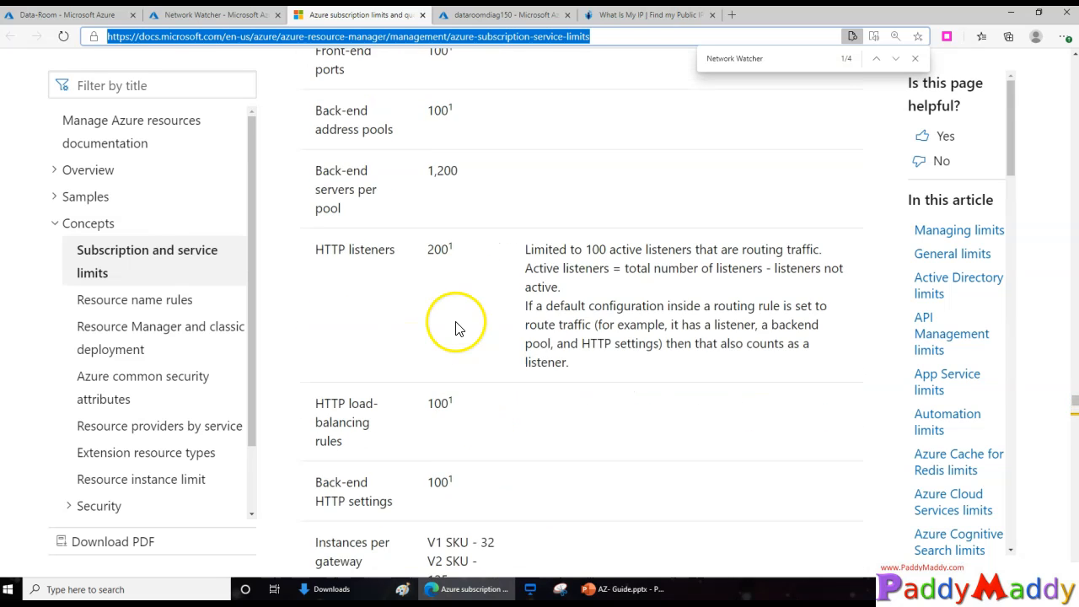
scroll(505, 345, up, 15)
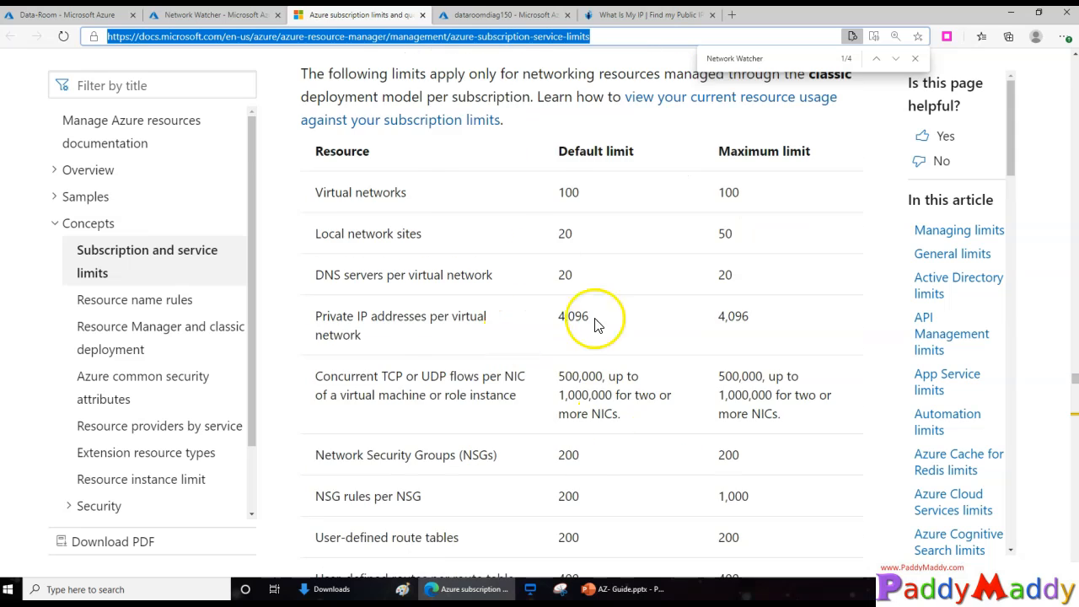
scroll(574, 398, up, 20)
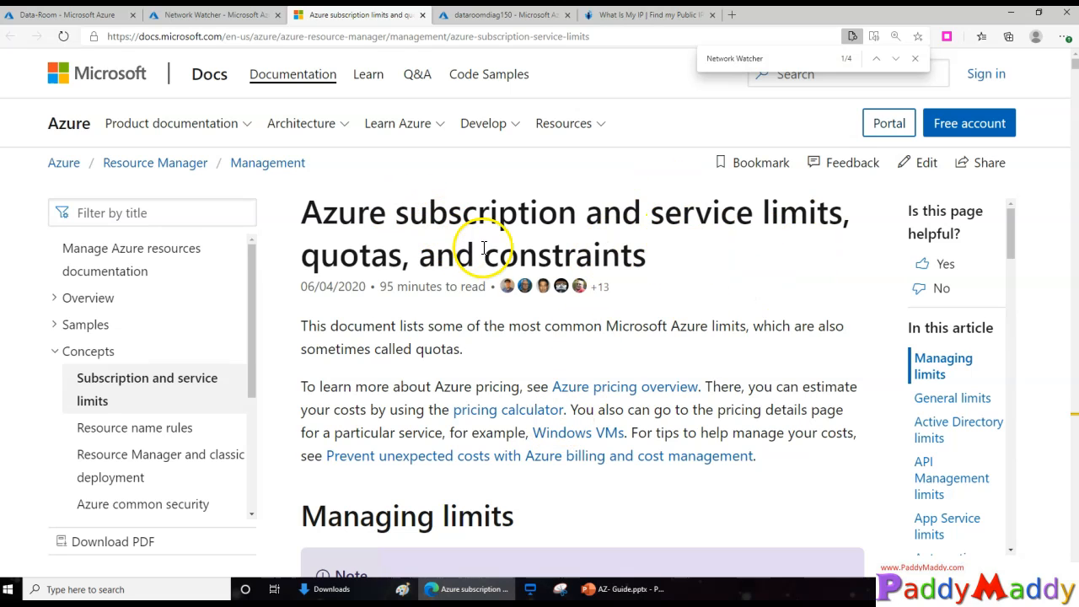
Return to the Usage + quotas page in the Azure portal and review the Network Watchers and neighbouring quota rows by region
click(202, 15)
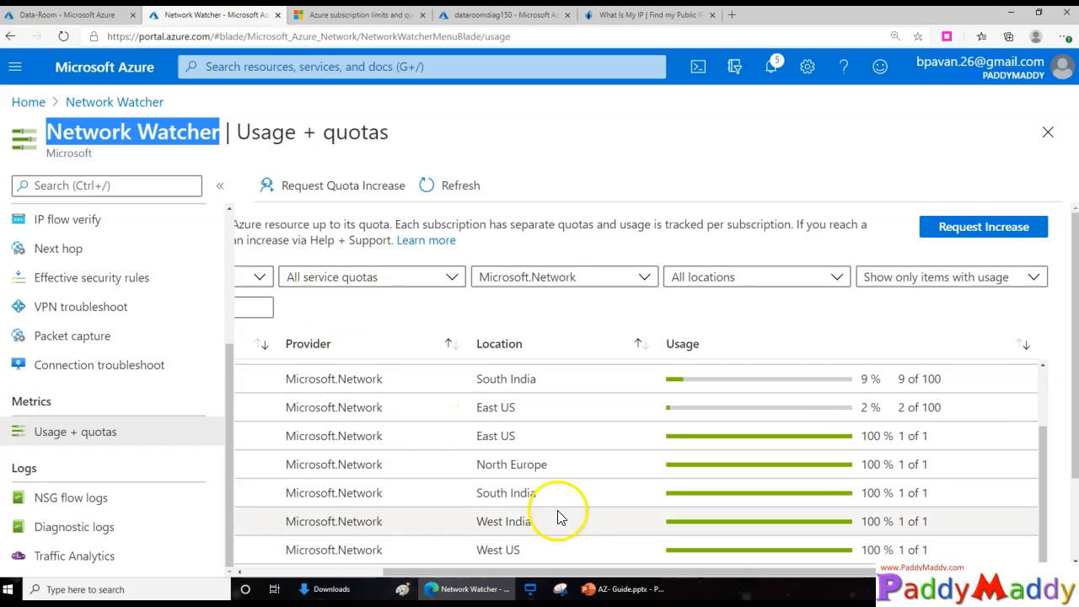
drag(474, 436, 509, 447)
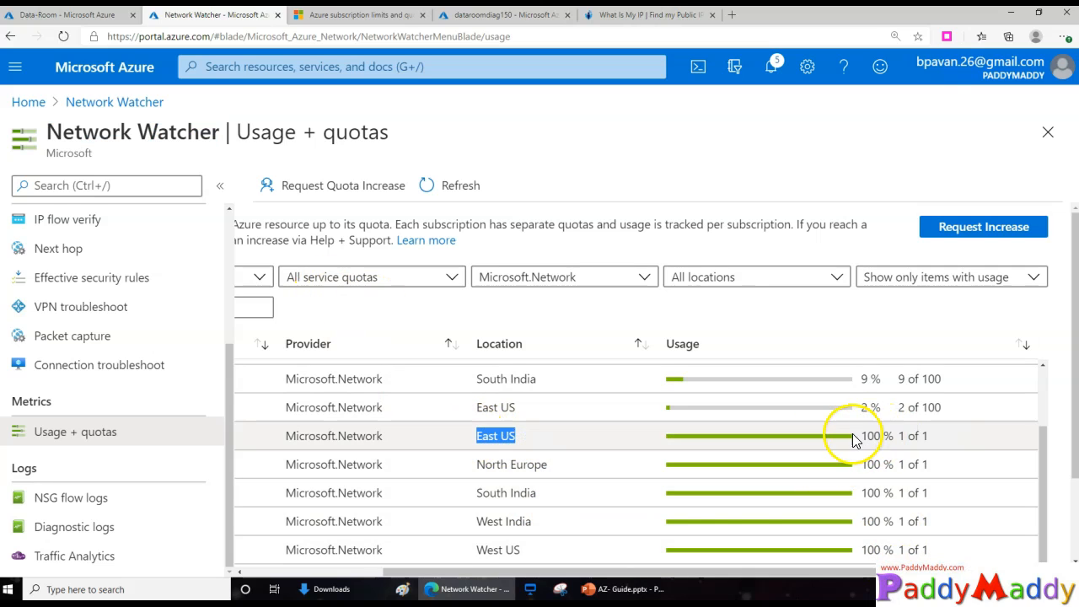
drag(750, 571, 512, 498)
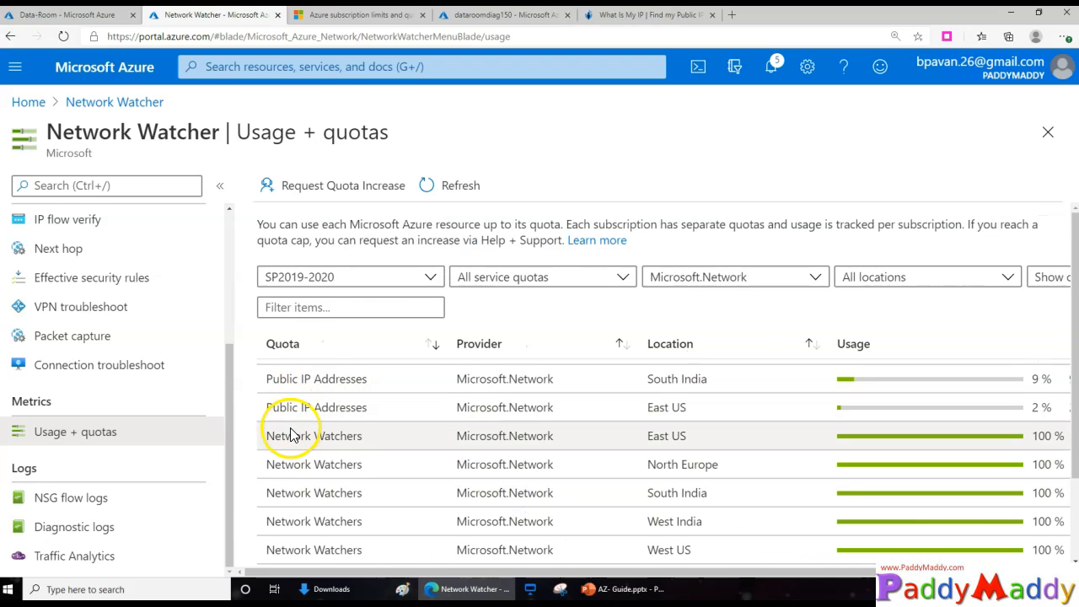
drag(266, 436, 335, 462)
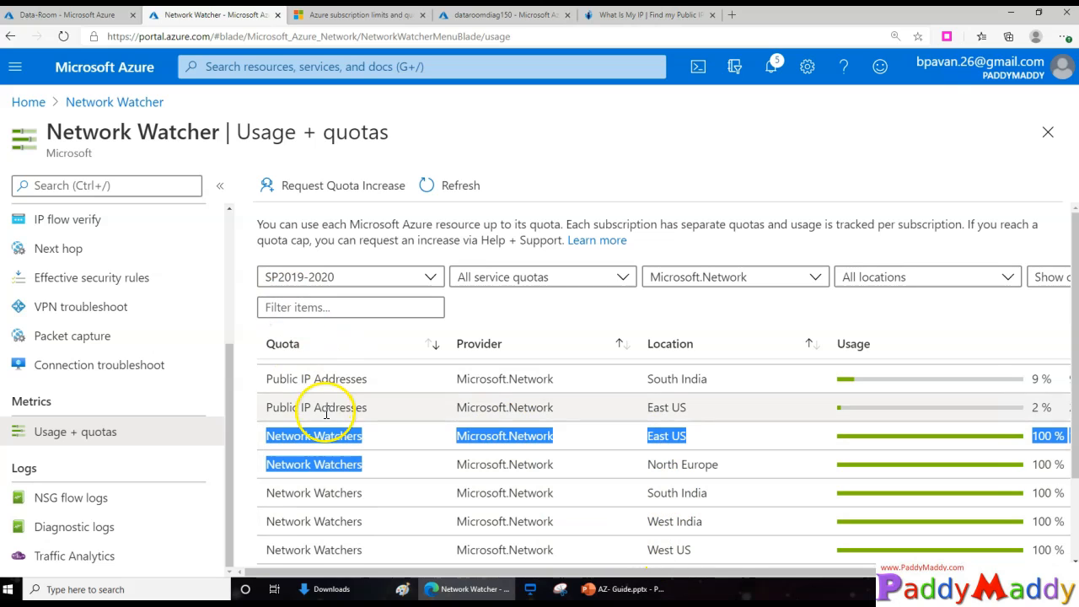
scroll(457, 539, down, 3)
click(647, 521)
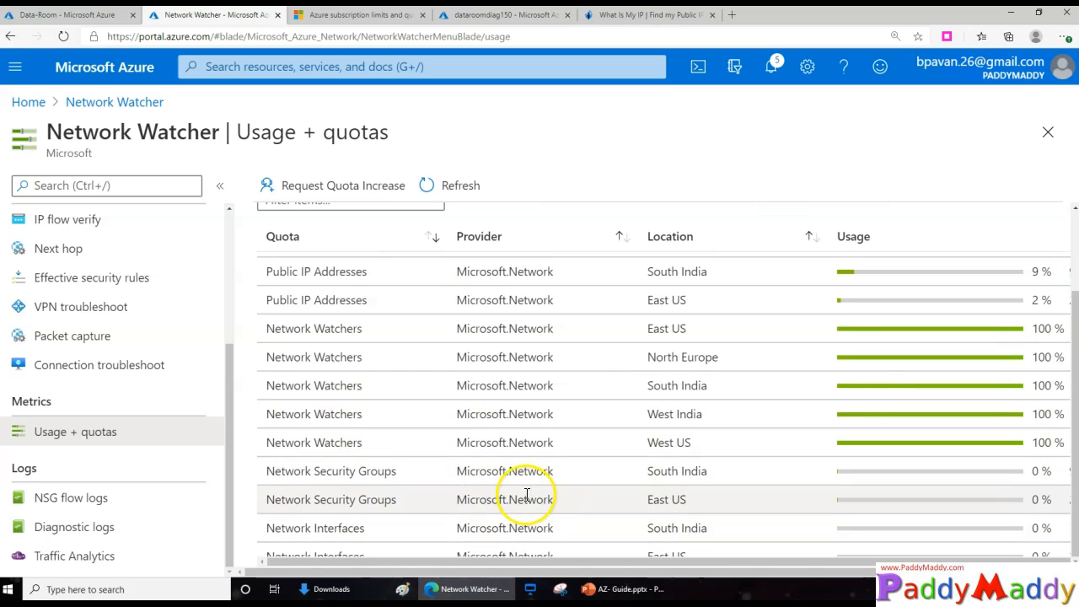
Highlight the Network Security Groups rows and the North Europe Network Watchers row in the quota list
drag(647, 473, 400, 499)
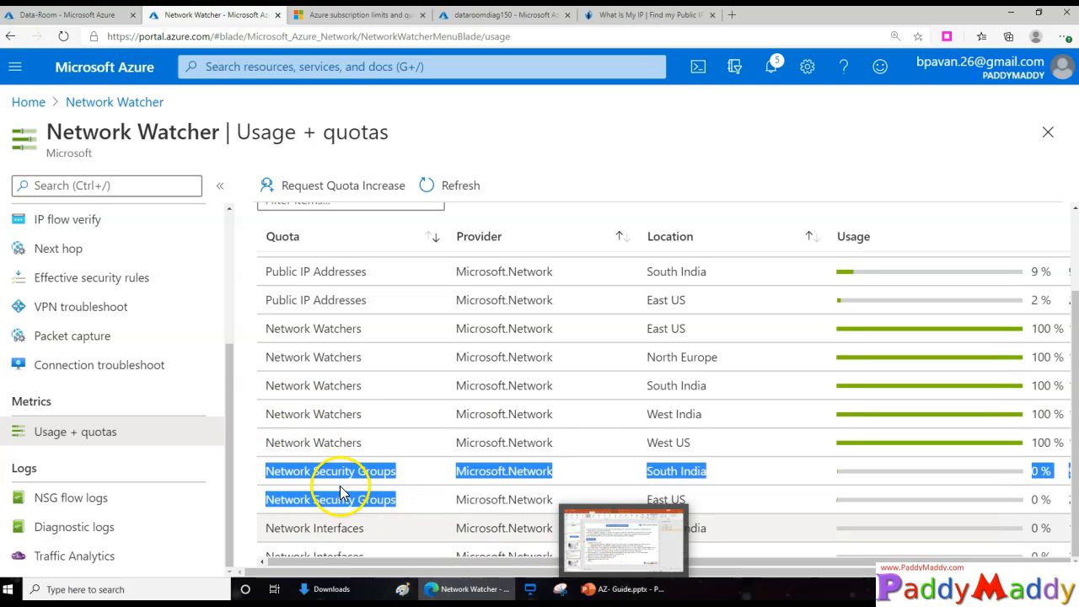
scroll(392, 402, down, 1)
scroll(388, 403, up, 1)
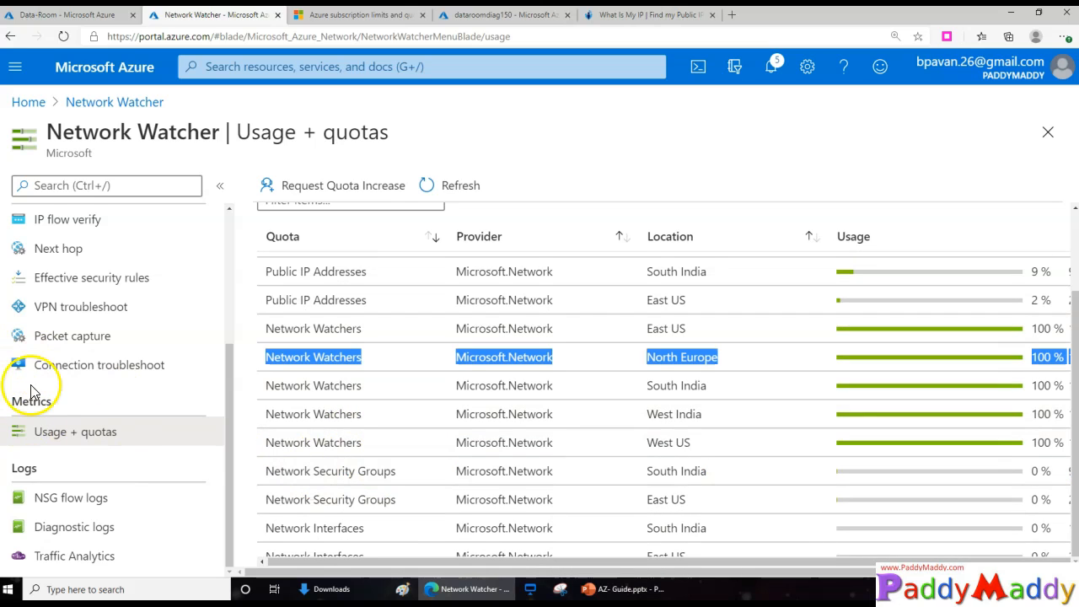
Open Network Watcher's NSG flow logs, review the listed security groups, and highlight the description's ingress/egress traffic and classic storage account notes
click(78, 506)
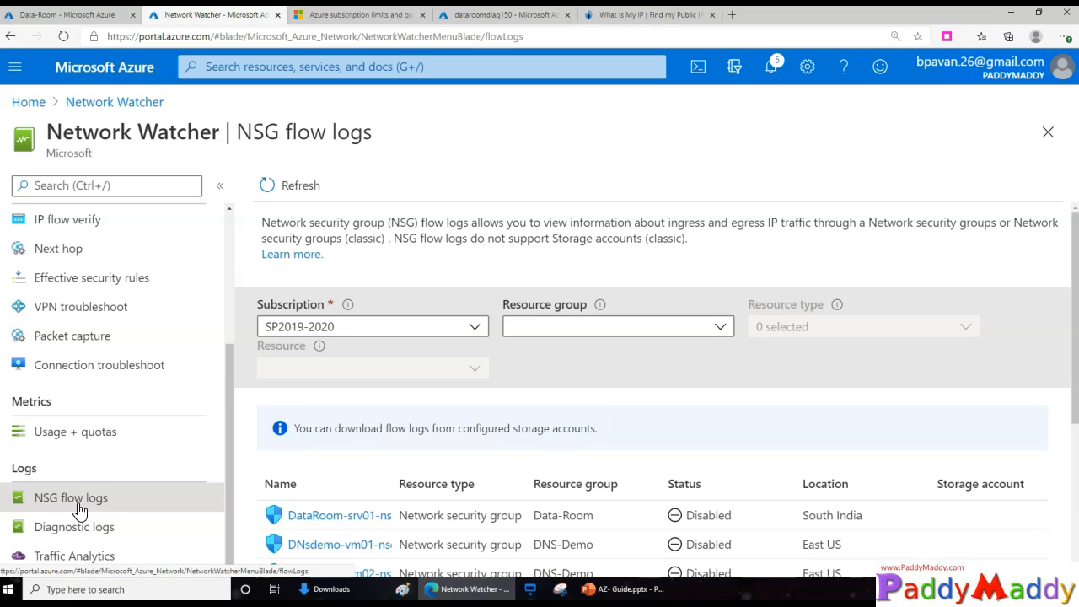
scroll(573, 248, down, 3)
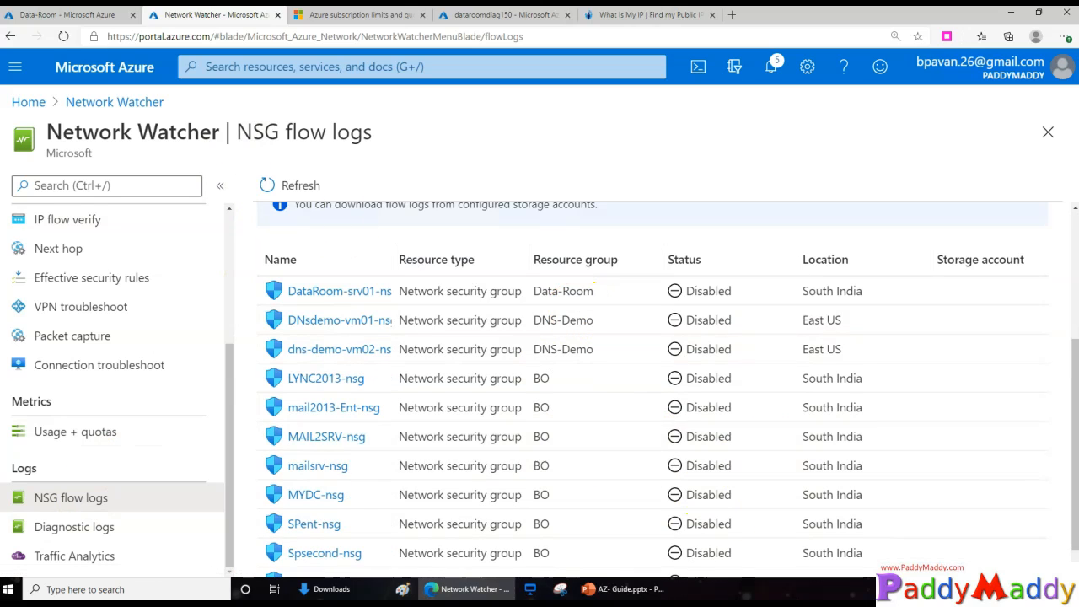
scroll(238, 354, up, 3)
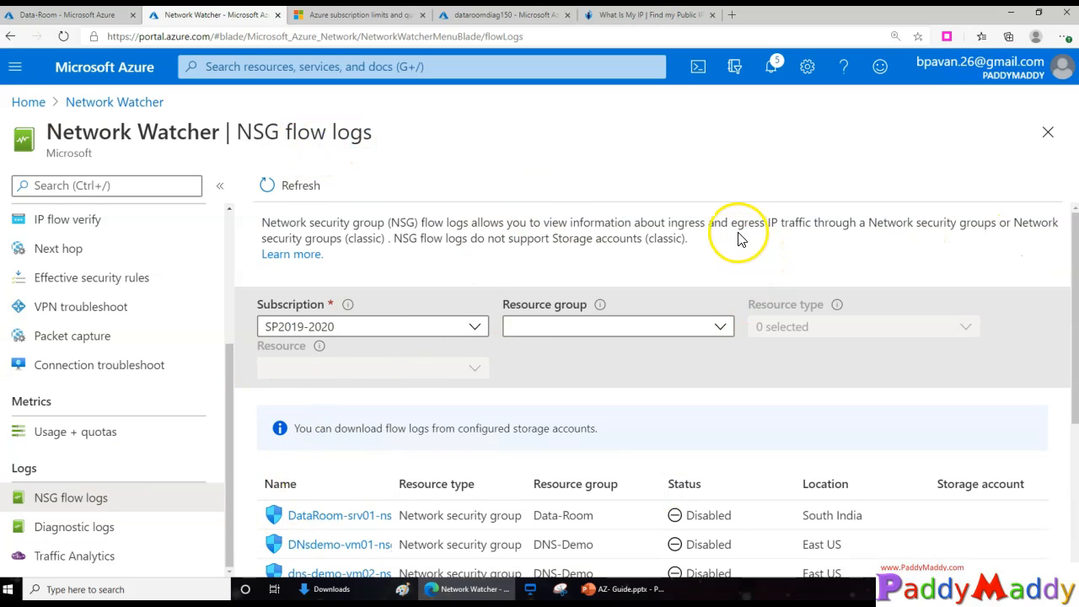
drag(686, 229, 688, 240)
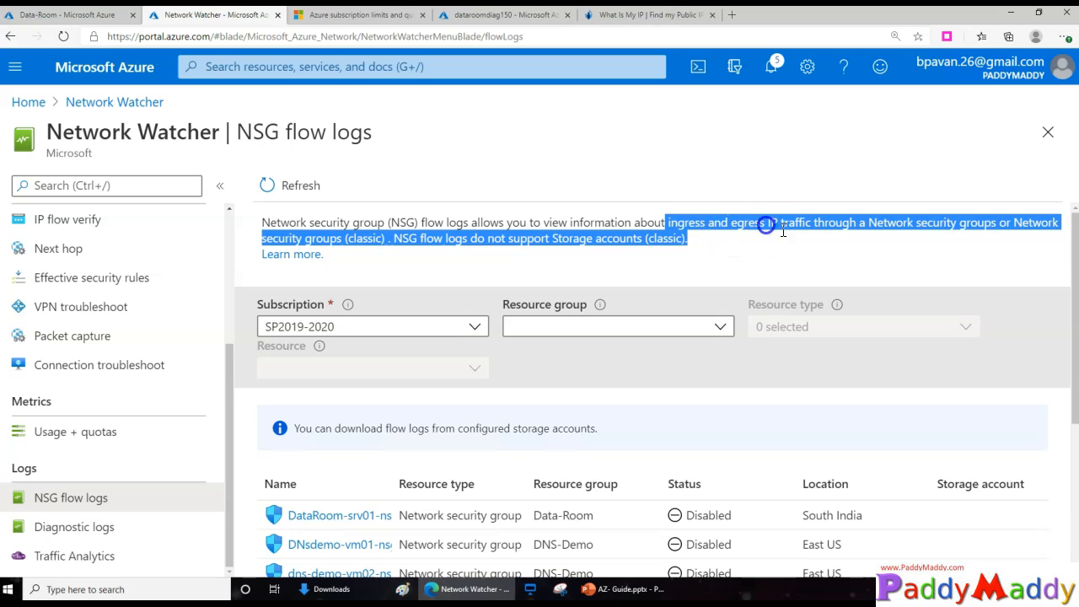
scroll(638, 506, down, 3)
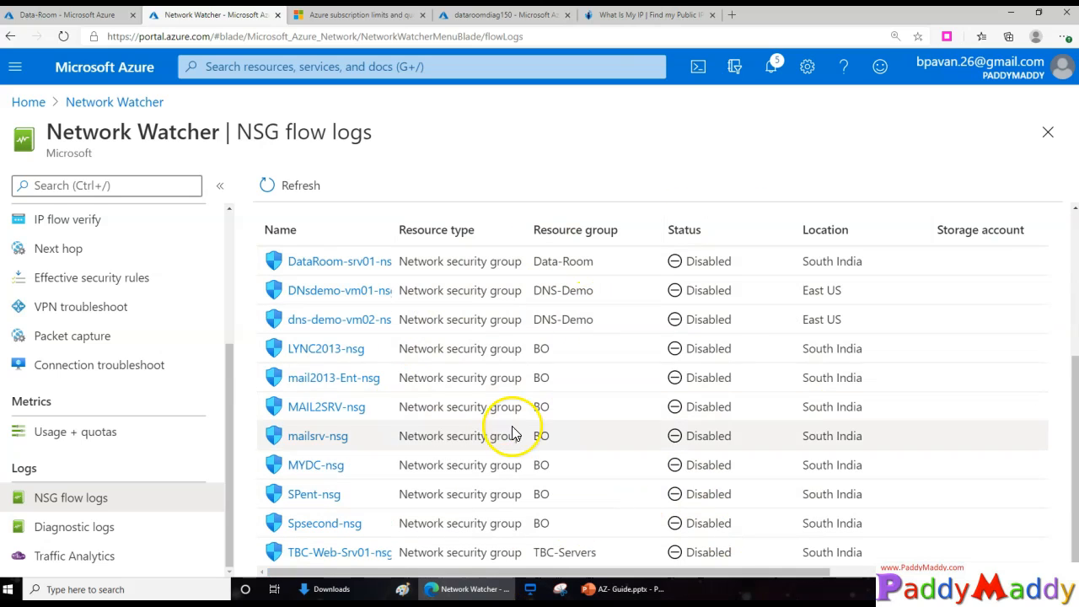
scroll(549, 472, up, 3)
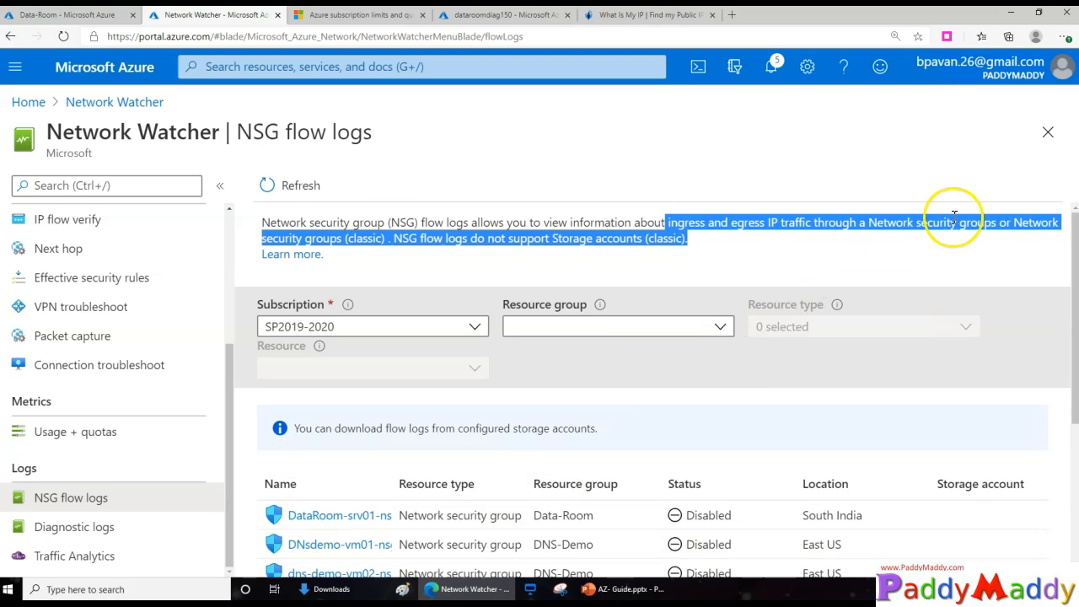
click(440, 255)
drag(395, 238, 662, 236)
click(735, 250)
Open the flow logs settings of the DataRoom-srv01 security group, switch the status to On, and review the version, storage, retention and Traffic Analytics options
click(357, 512)
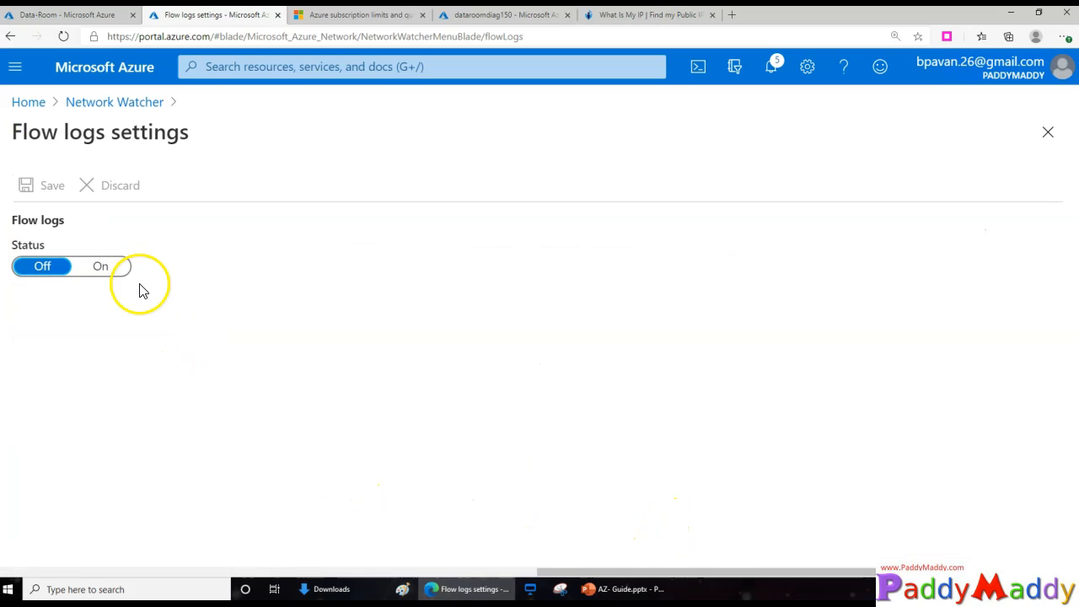
click(109, 271)
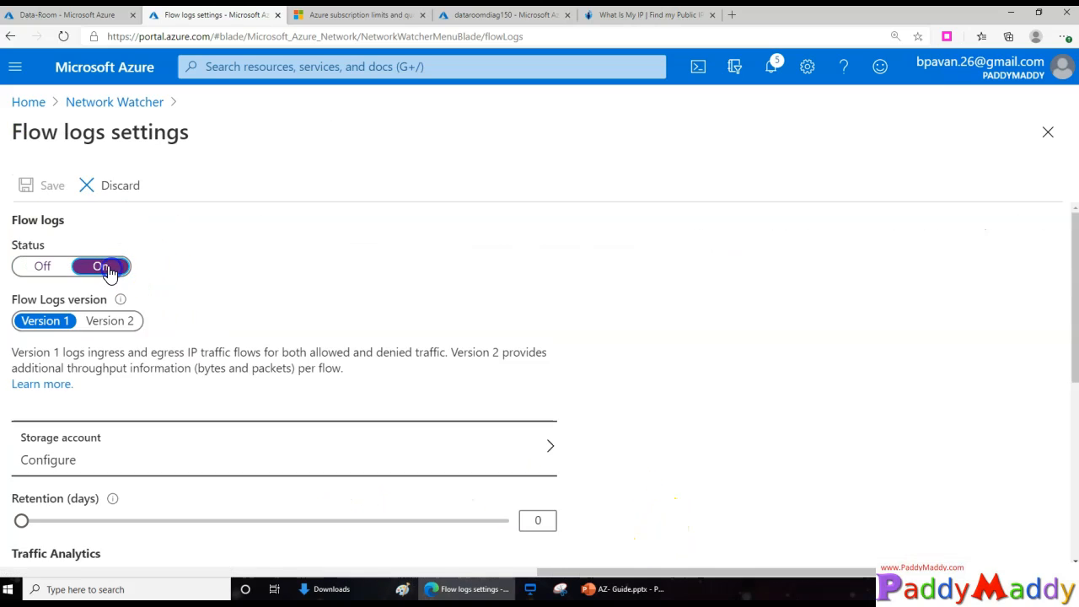
scroll(210, 497, down, 1)
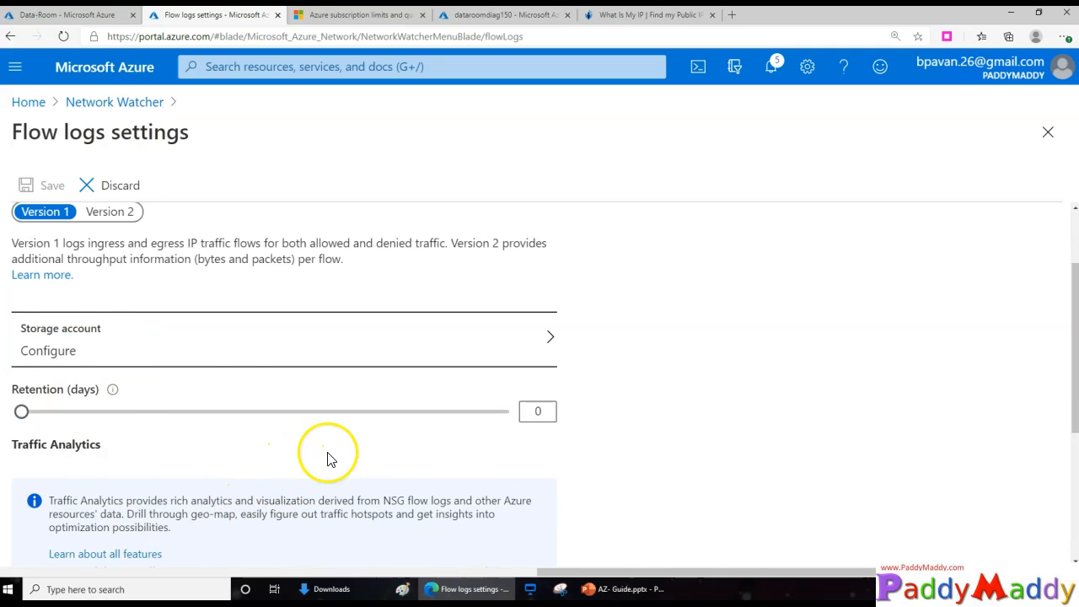
scroll(354, 460, down, 3)
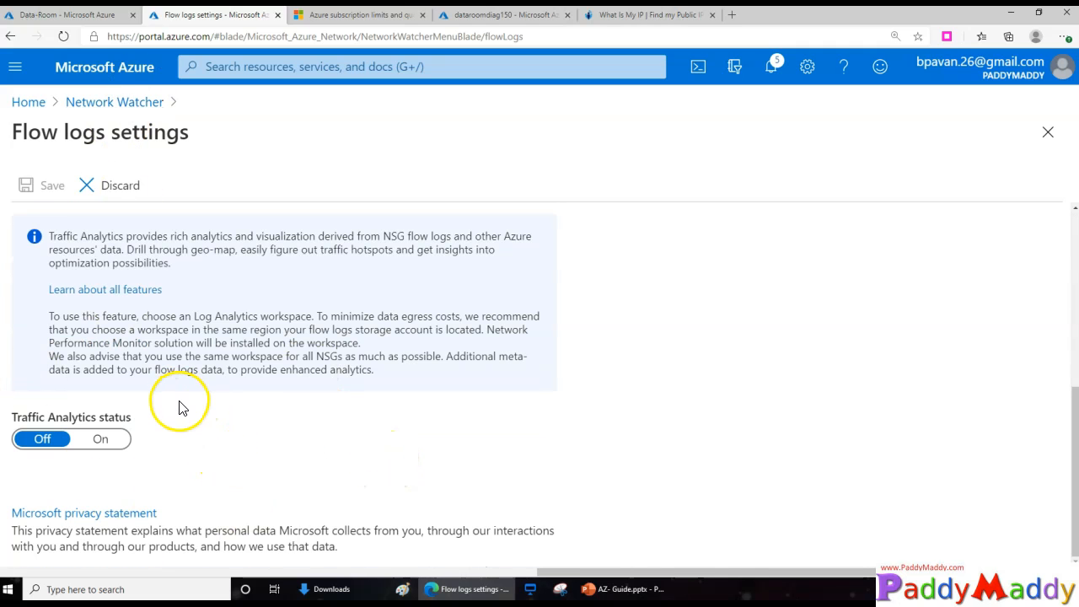
scroll(242, 432, up, 1)
double_click(128, 485)
click(327, 517)
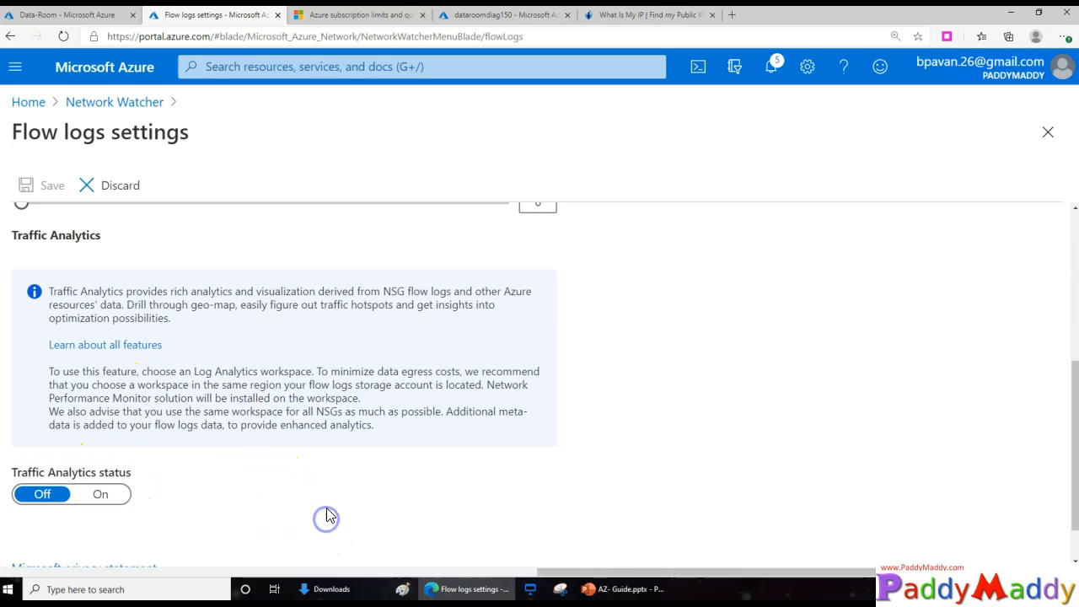
scroll(330, 516, up, 4)
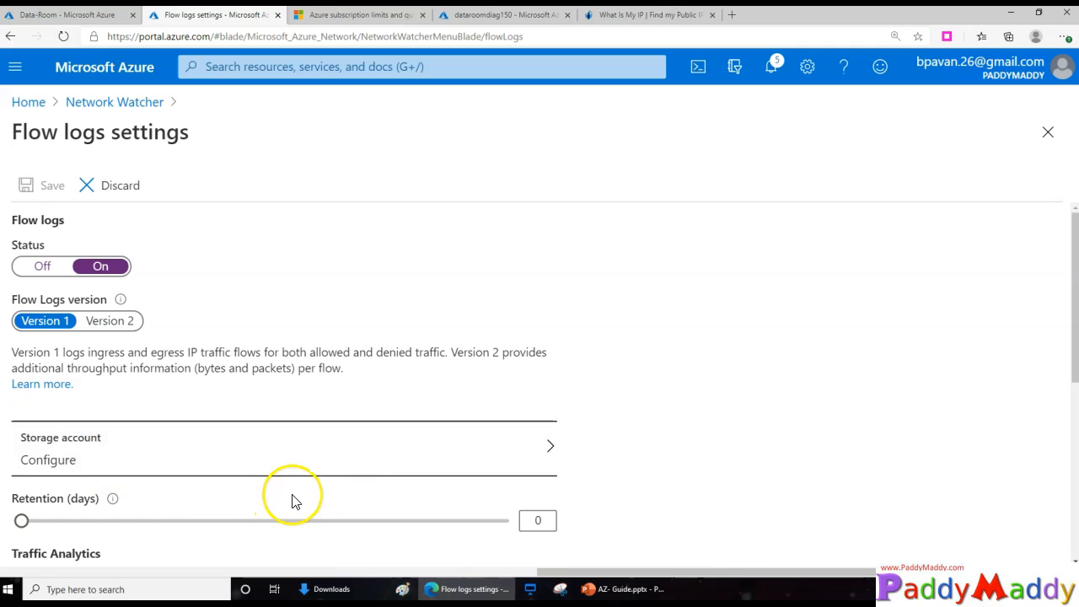
Leave the flow logs settings without saving and return to the list of network security groups
scroll(292, 501, down, 3)
drag(29, 133, 128, 101)
click(128, 101)
click(594, 101)
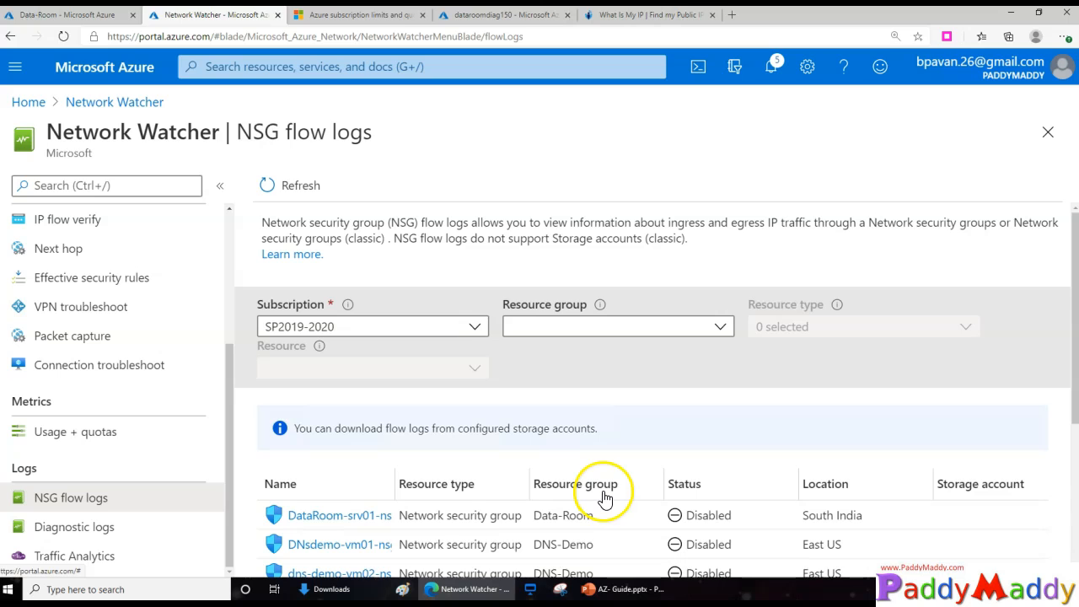
scroll(605, 498, down, 2)
Open Network Watcher's Diagnostic logs and review the diagnostics status of the listed network interfaces and security groups
click(80, 524)
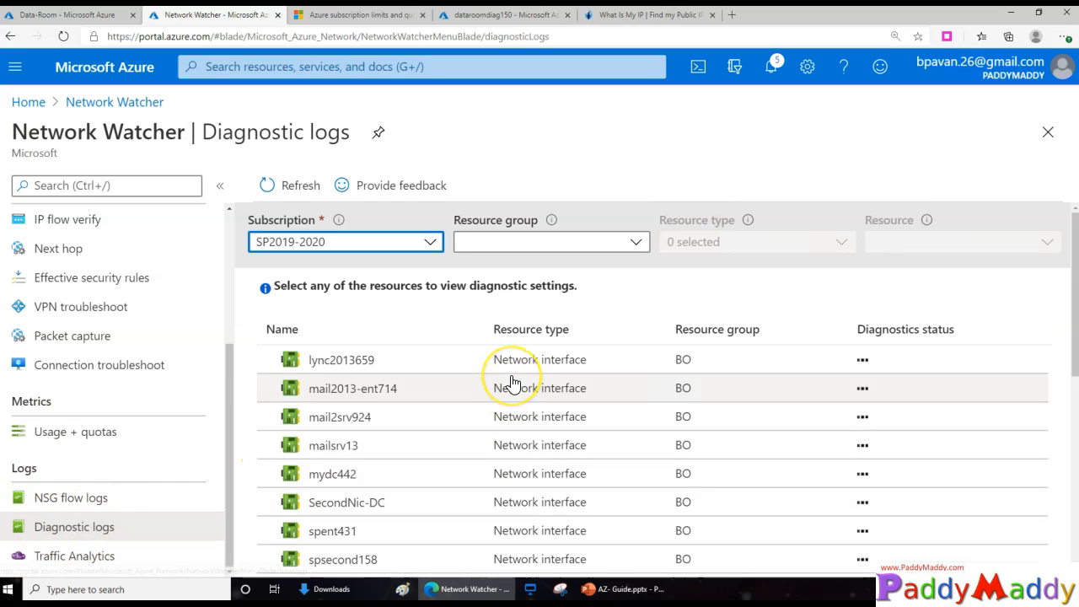
scroll(498, 440, down, 5)
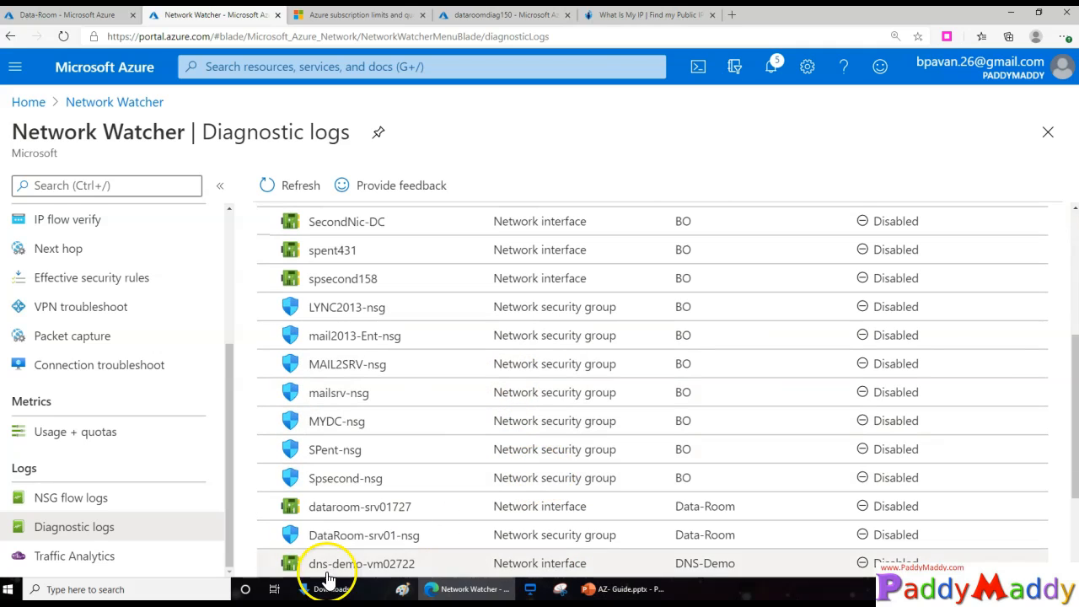
scroll(437, 388, down, 3)
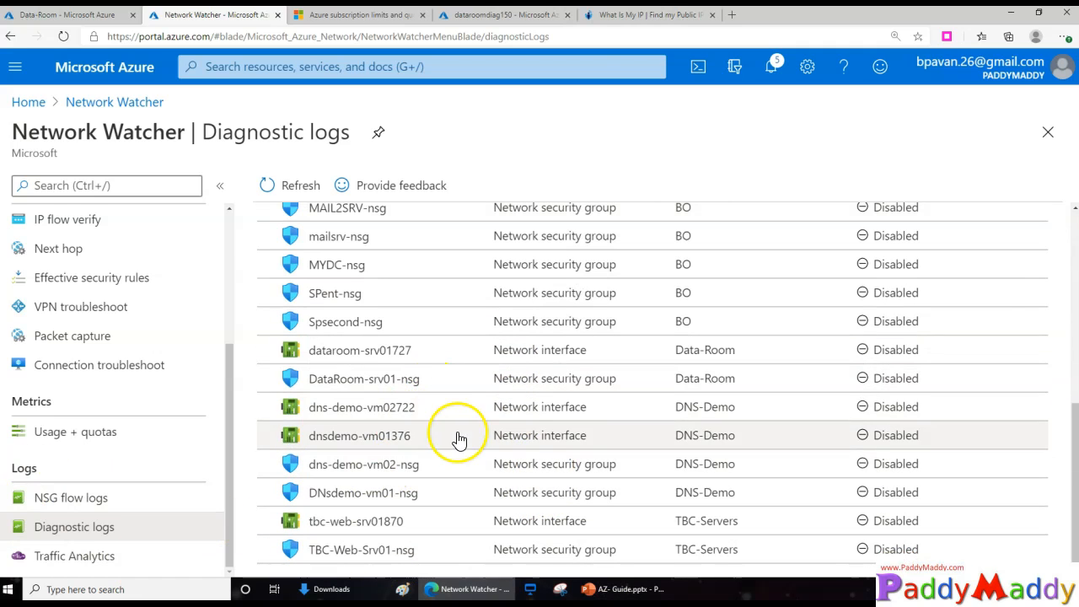
scroll(430, 531, up, 8)
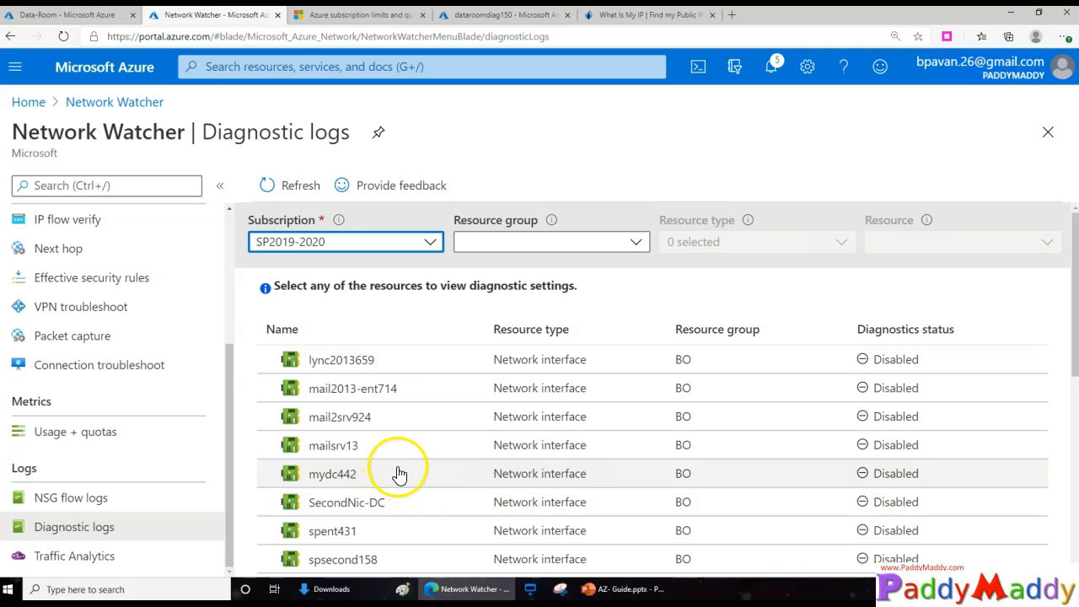
scroll(397, 445, down, 8)
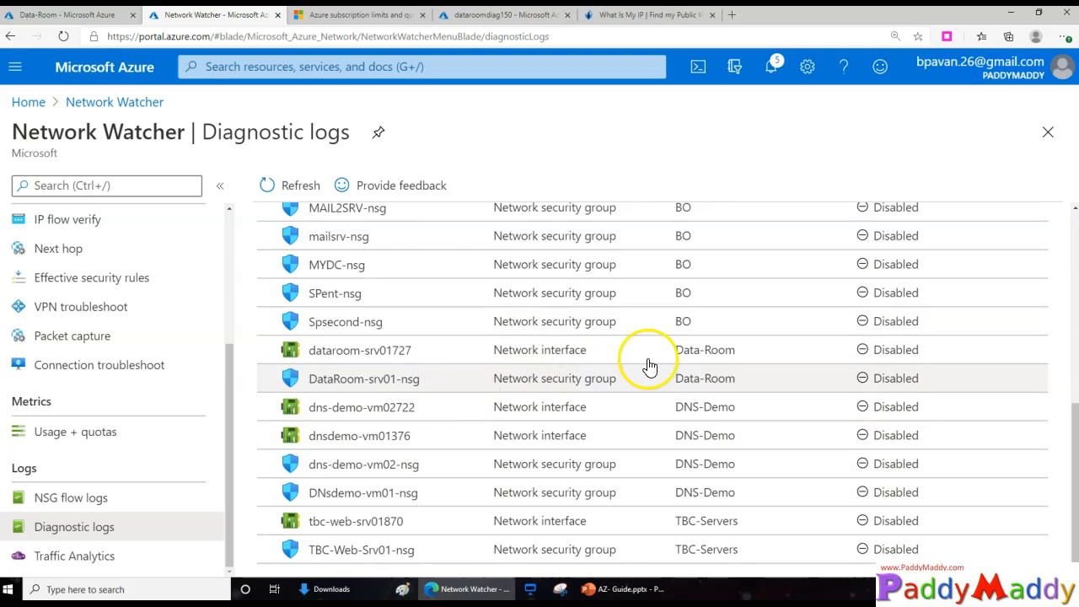
scroll(413, 371, up, 8)
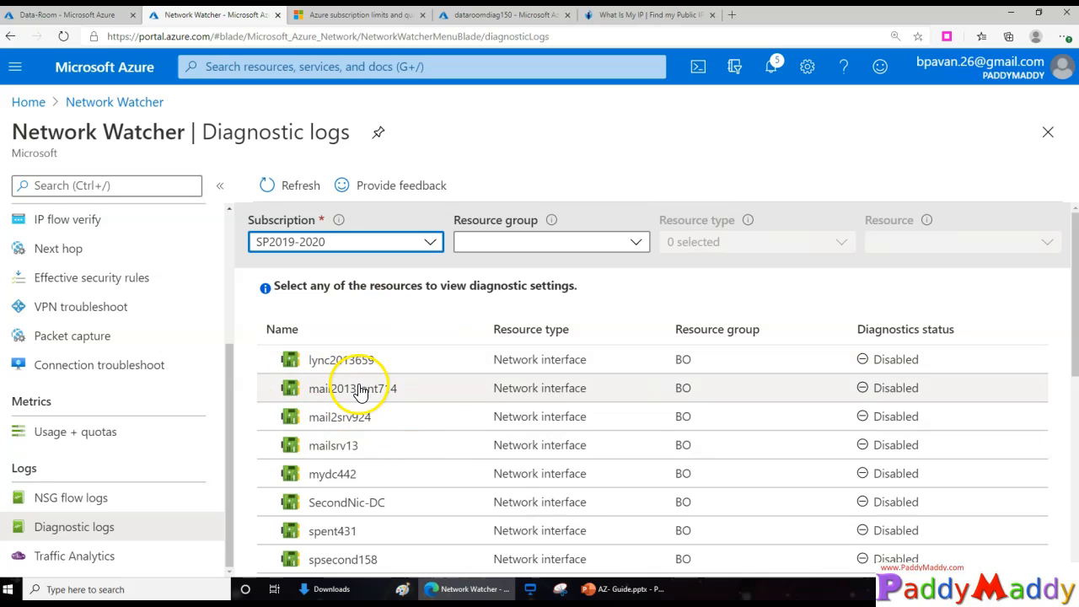
Start adding a diagnostic setting for the lync2013659 network interface, include AllMetrics, and review the available destinations
click(386, 371)
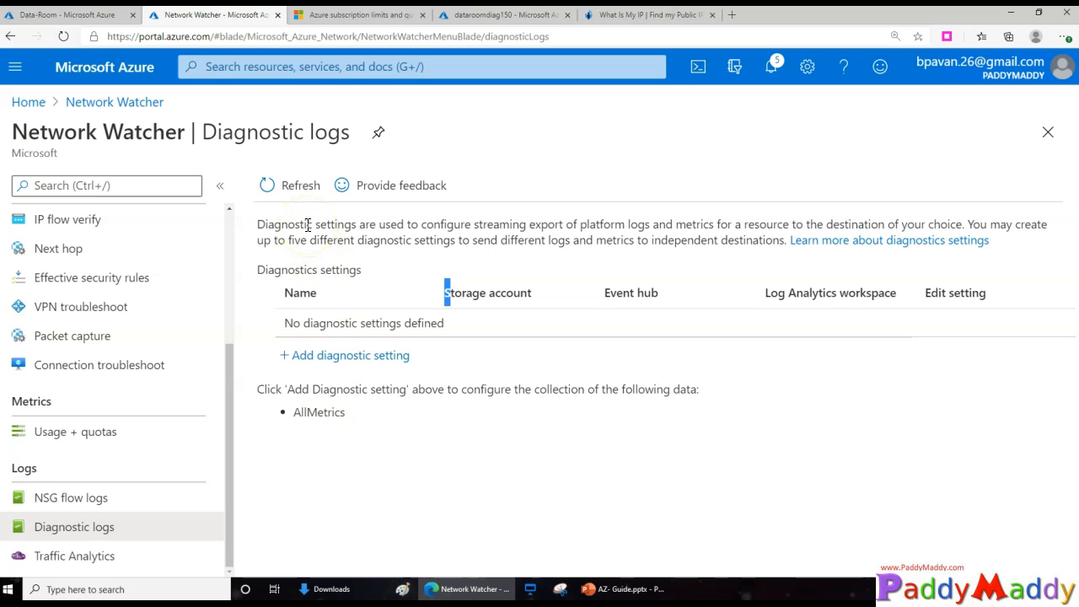
click(338, 355)
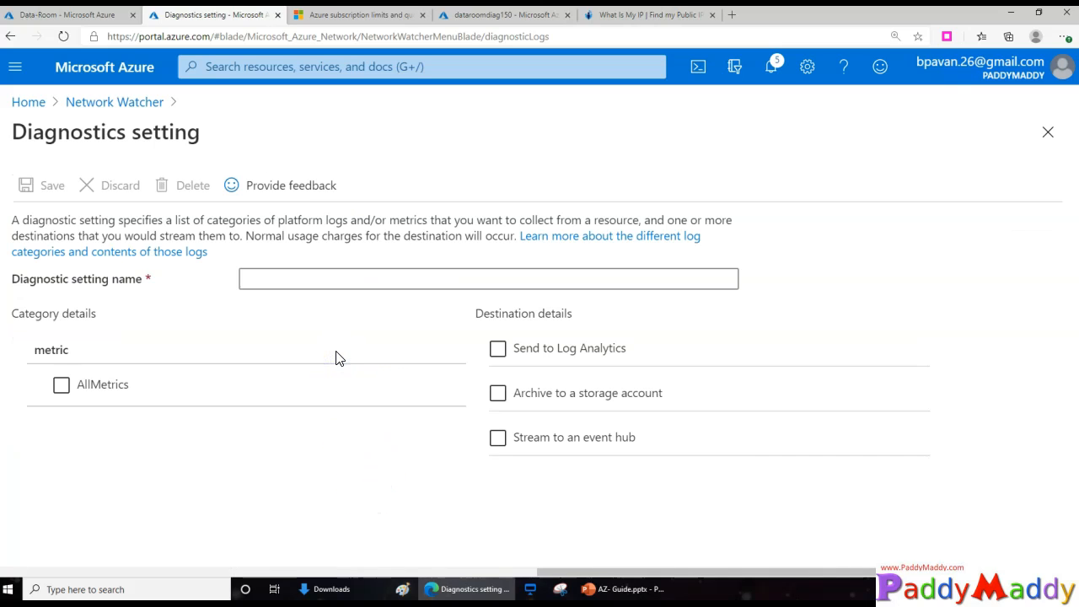
click(64, 391)
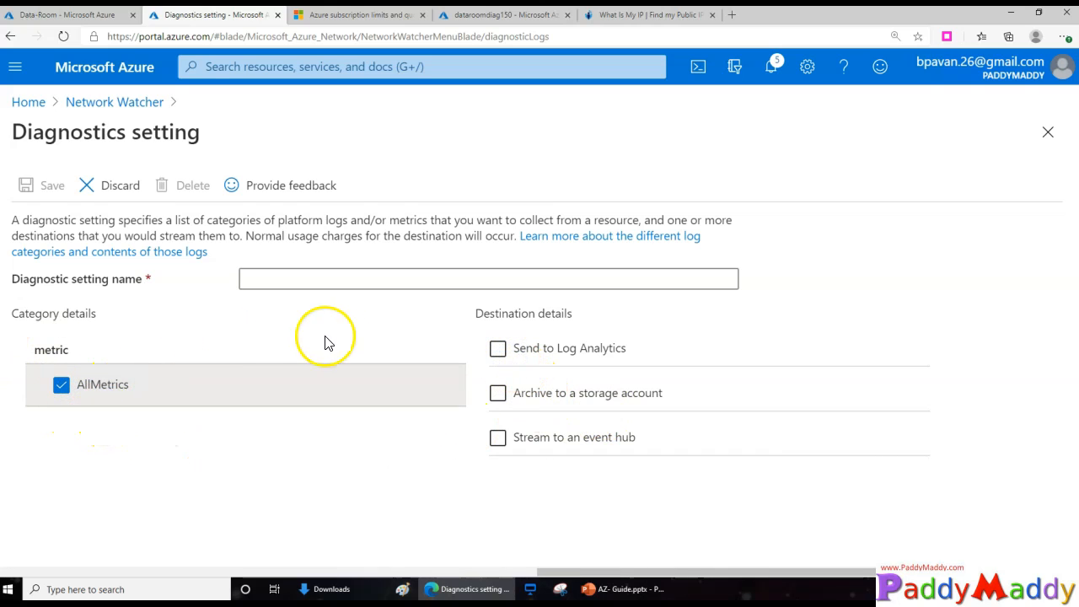
click(515, 353)
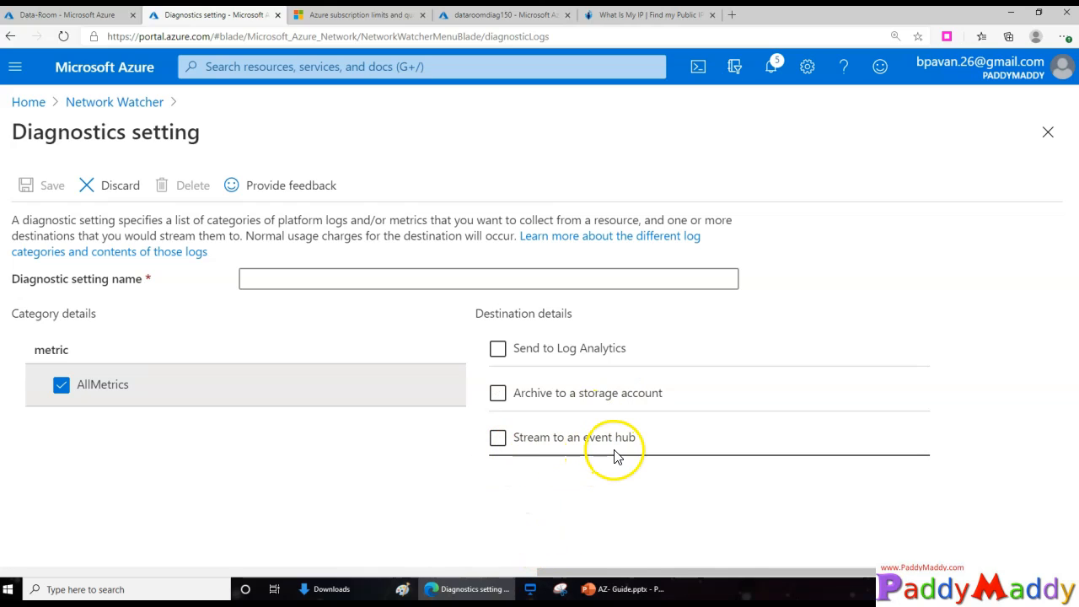
Discard the unsaved diagnostic setting and return to Network Watcher
click(108, 185)
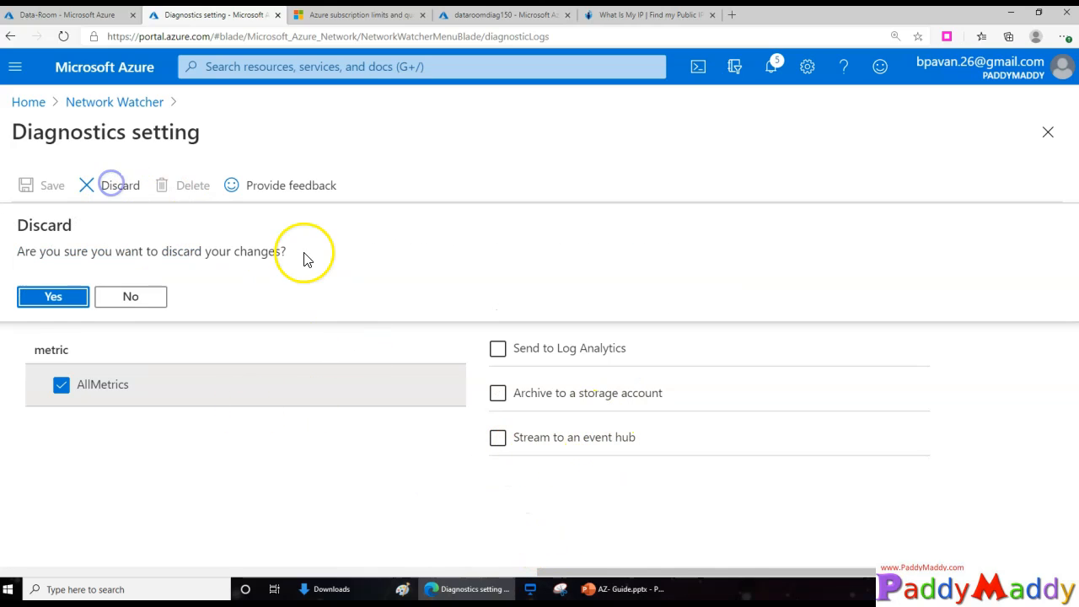
click(51, 298)
click(131, 112)
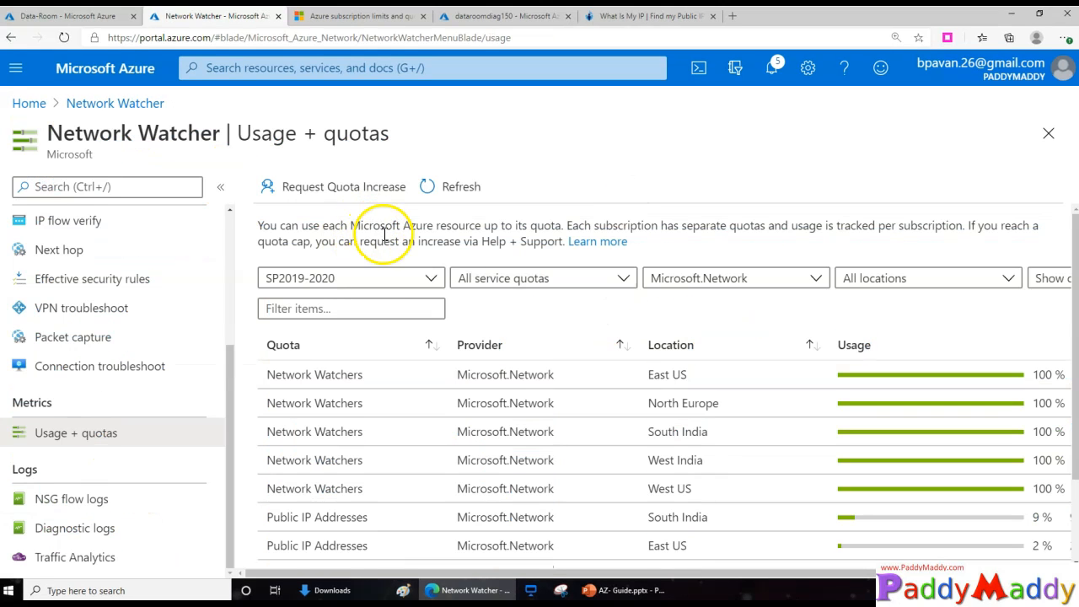
Look over the Usage + quotas list and the Network Watcher tools, and switch to the AZ- Guide.pptx presentation in PowerPoint
scroll(247, 240, down, 1)
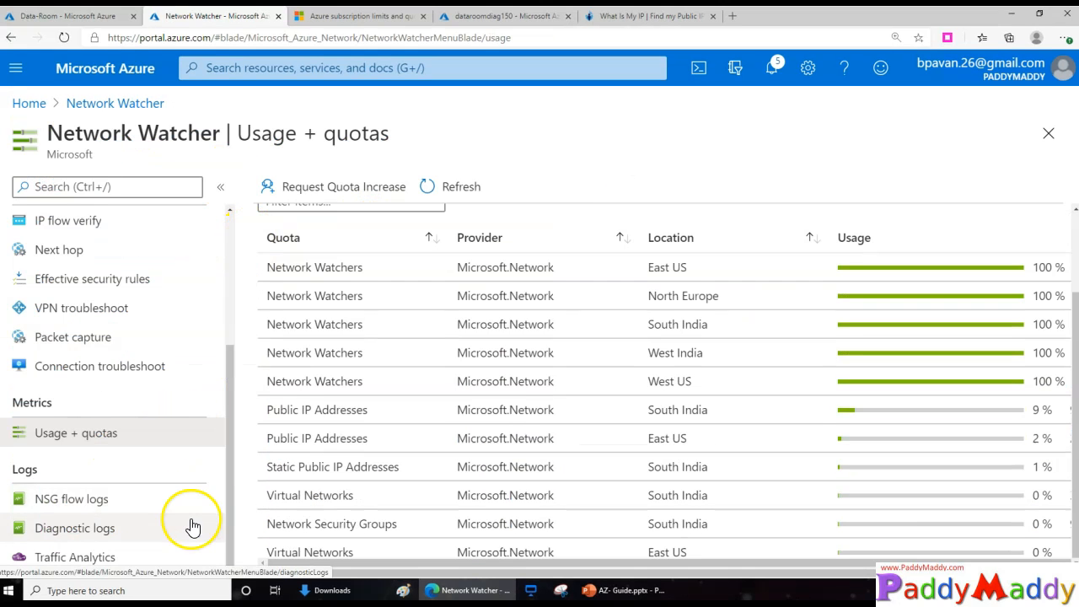
scroll(168, 472, up, 3)
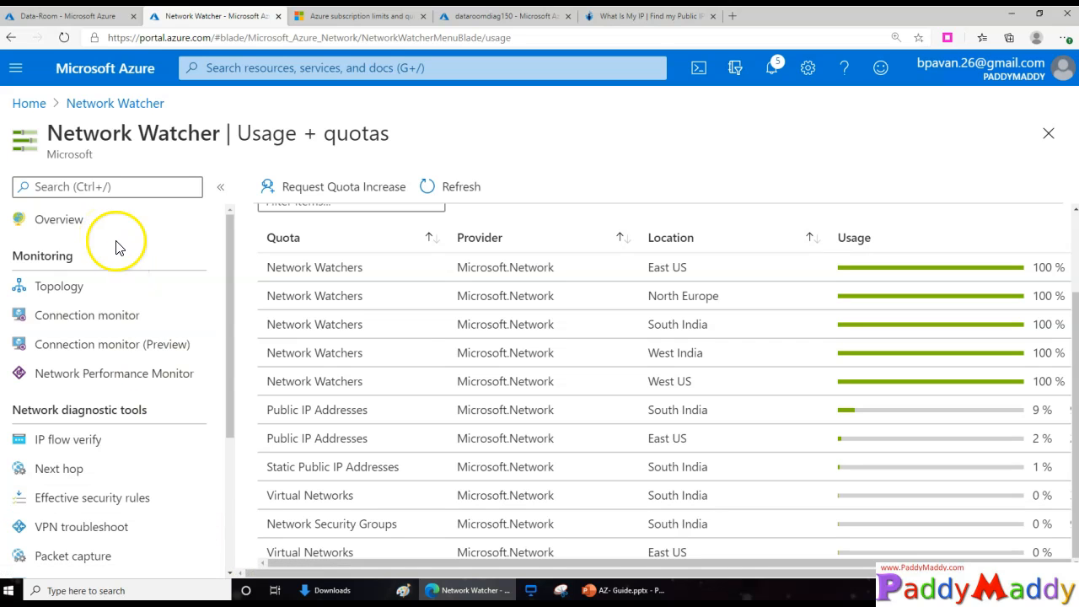
click(631, 589)
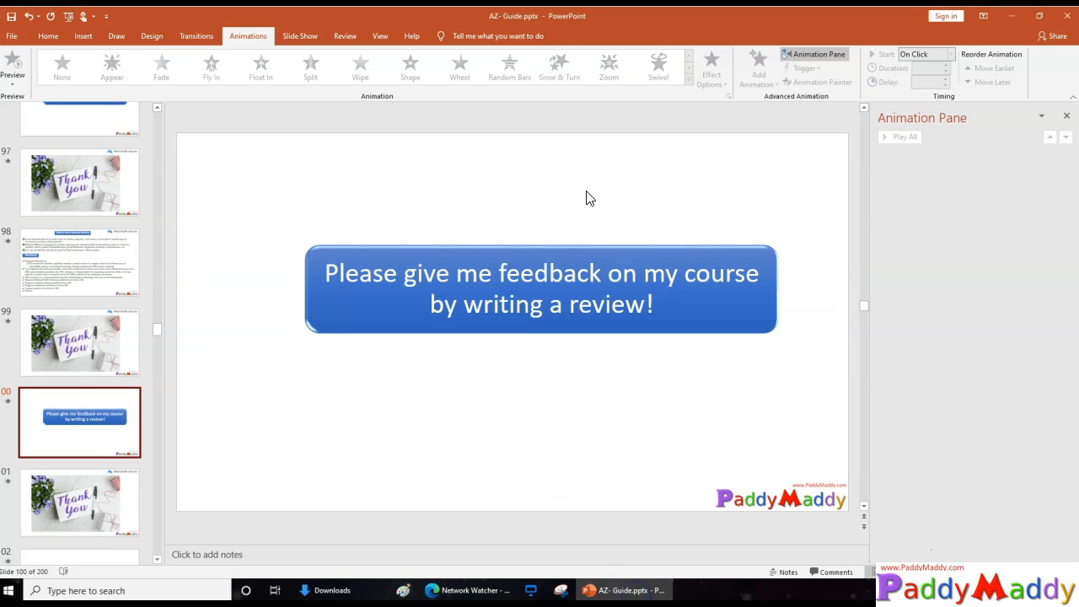